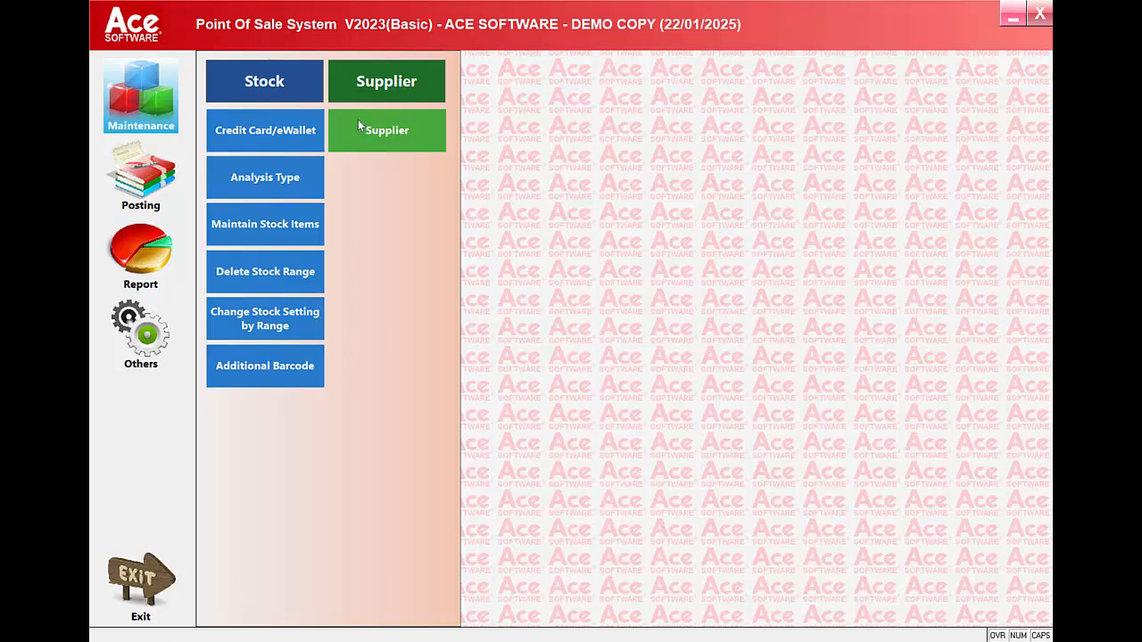
View the functions offered under Posting, Report and Others in turn
click(137, 195)
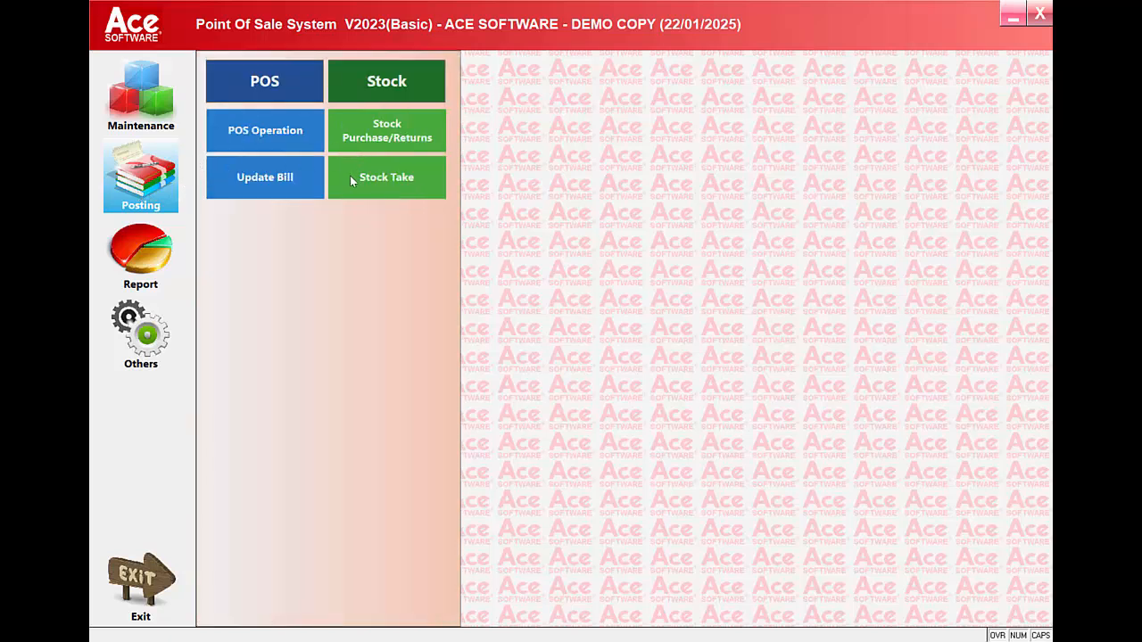
click(161, 254)
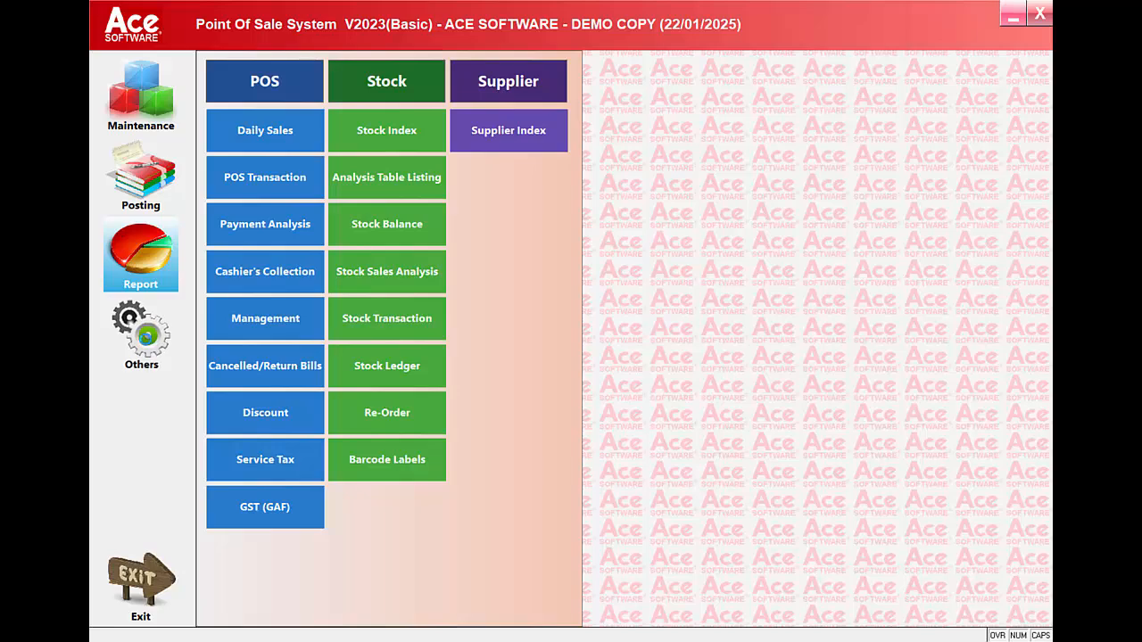
click(152, 348)
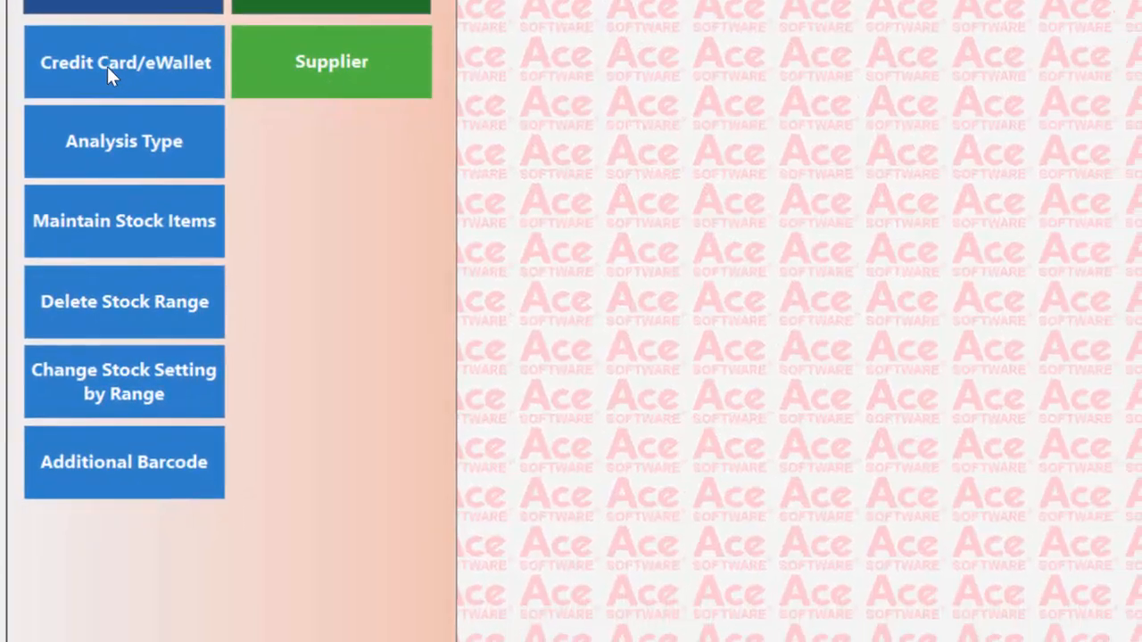
Look up the VISA credit card account in Credit Card/eWallet maintenance and leave its record without changes
click(278, 207)
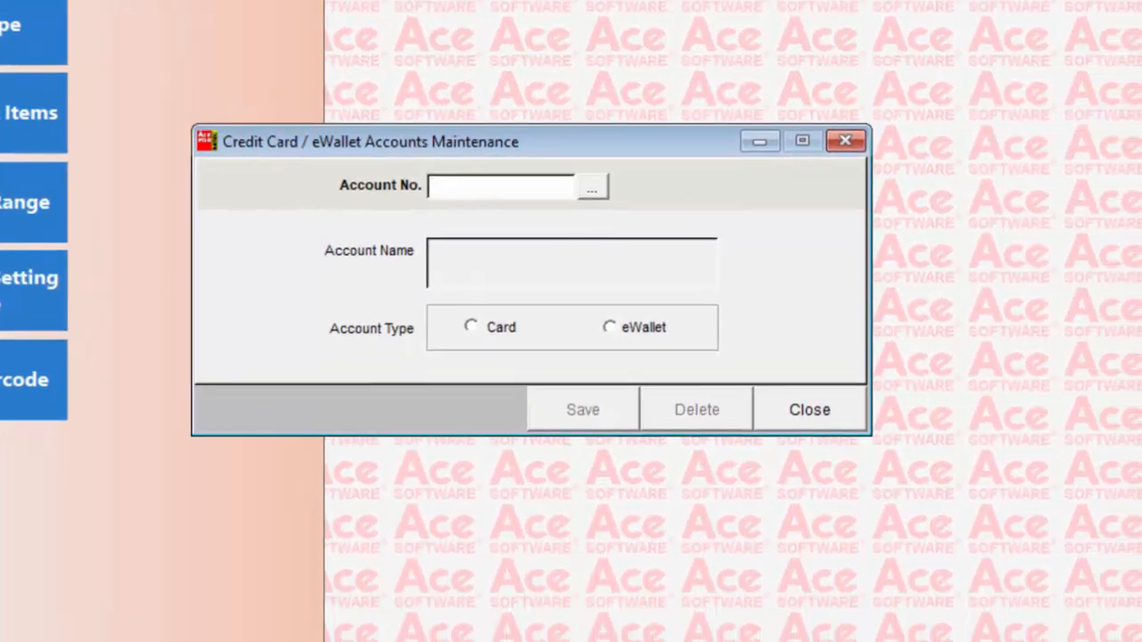
click(586, 181)
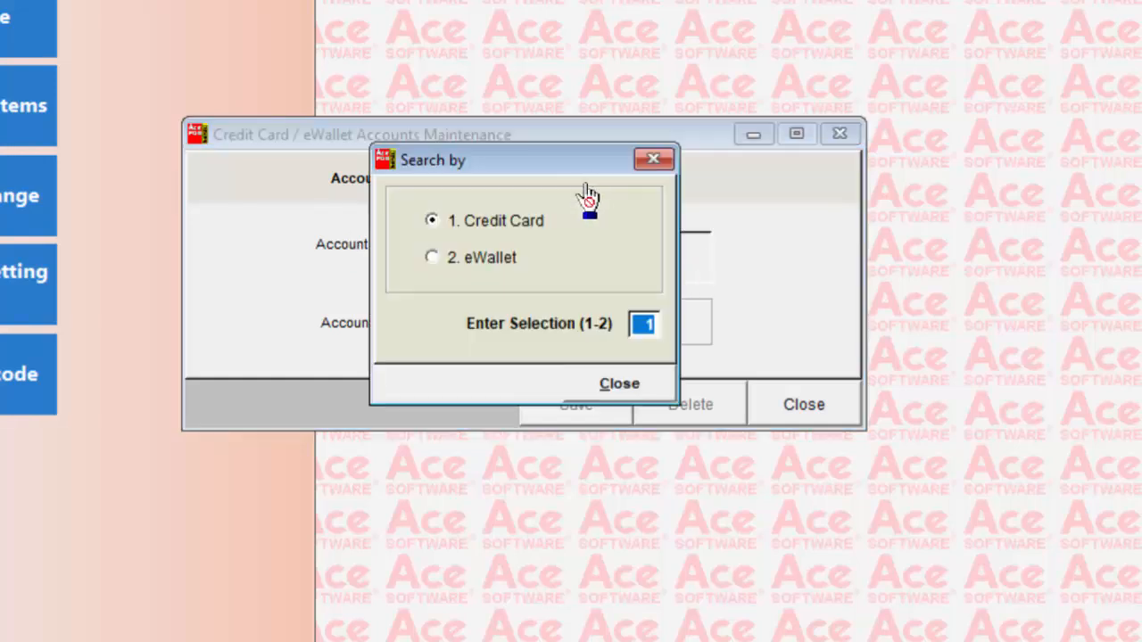
click(607, 384)
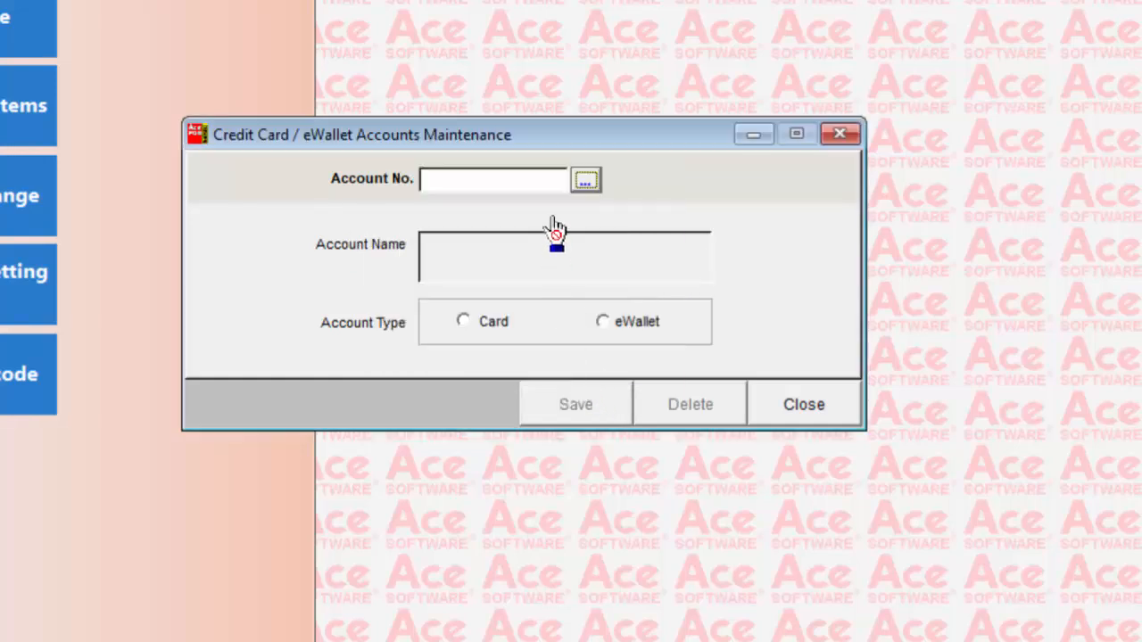
click(586, 185)
key(Return)
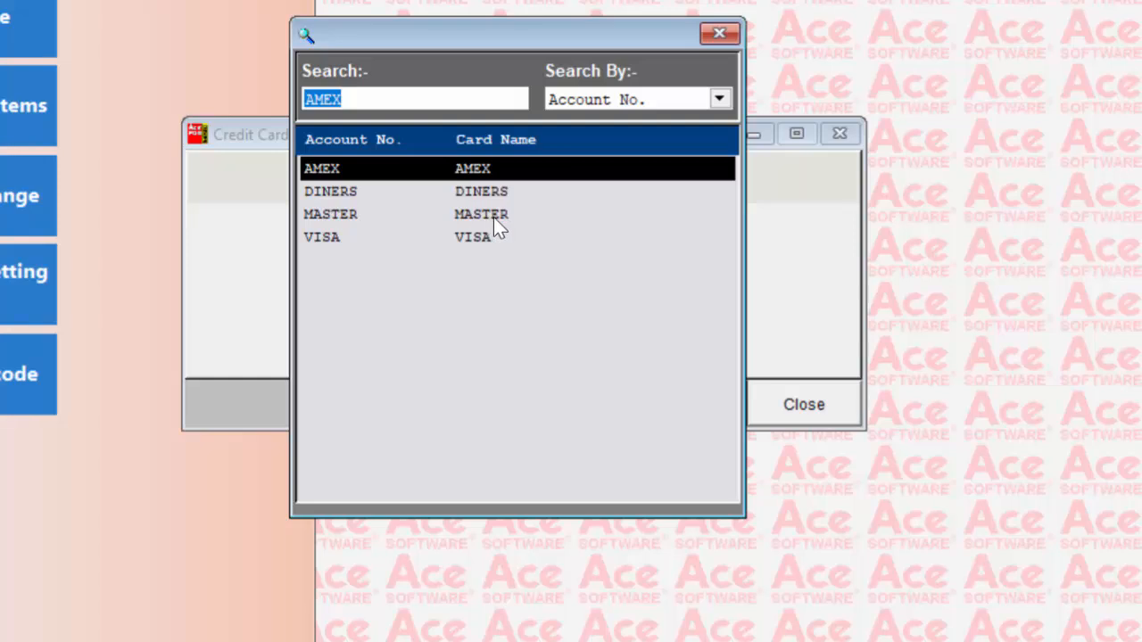
click(496, 218)
click(496, 241)
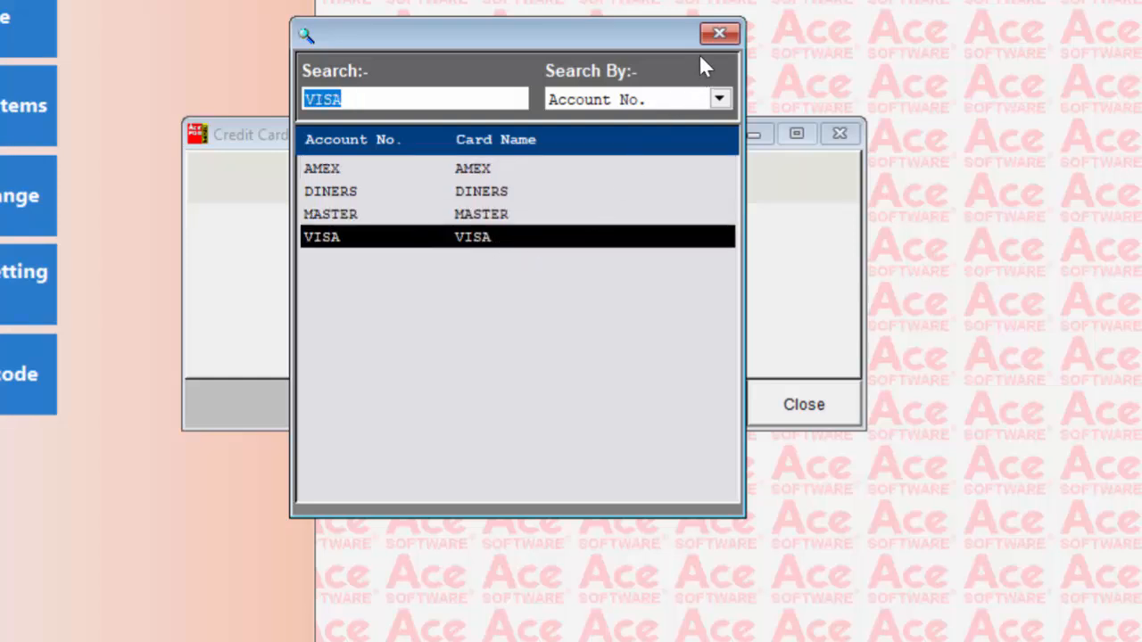
key(Return)
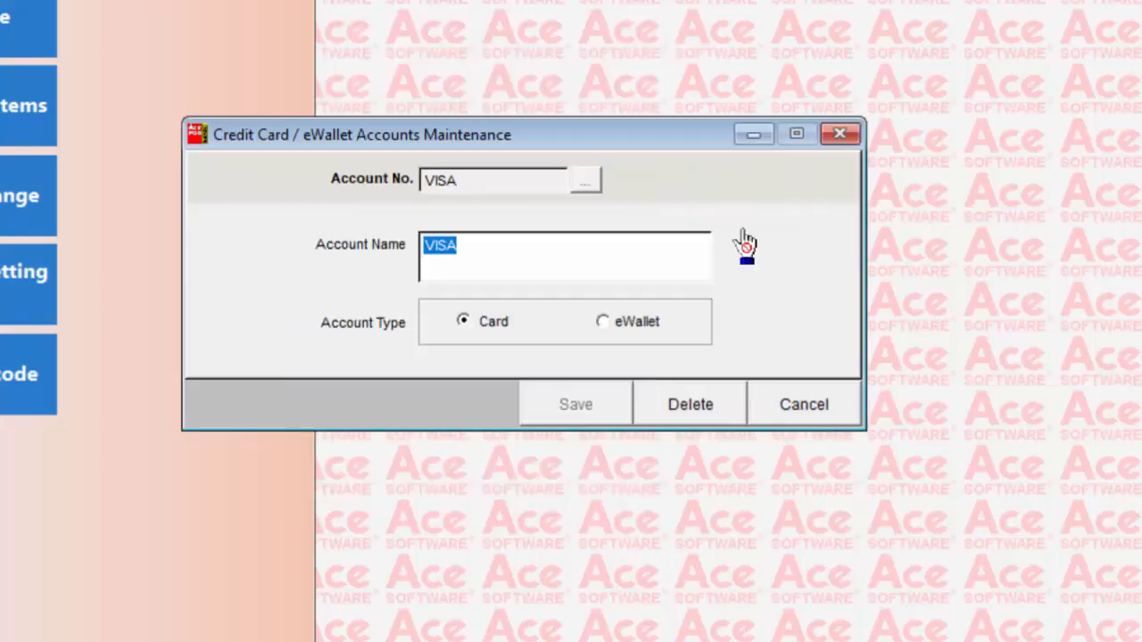
click(837, 406)
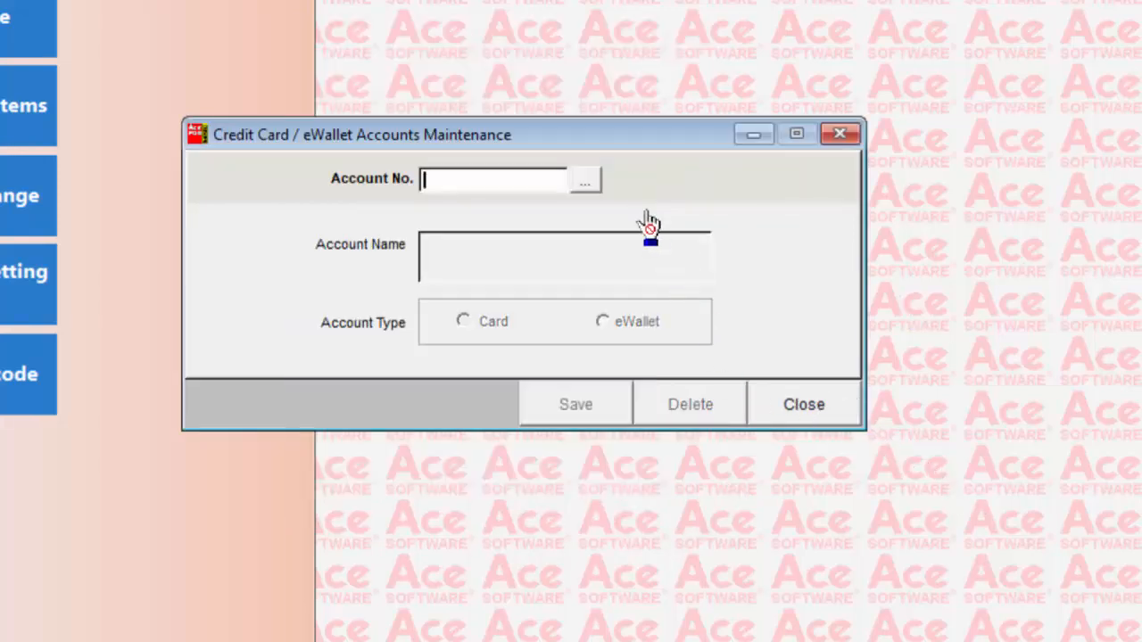
Look up the TNG eWallet account, leave its record without changes and close the accounts maintenance window
click(585, 181)
click(502, 260)
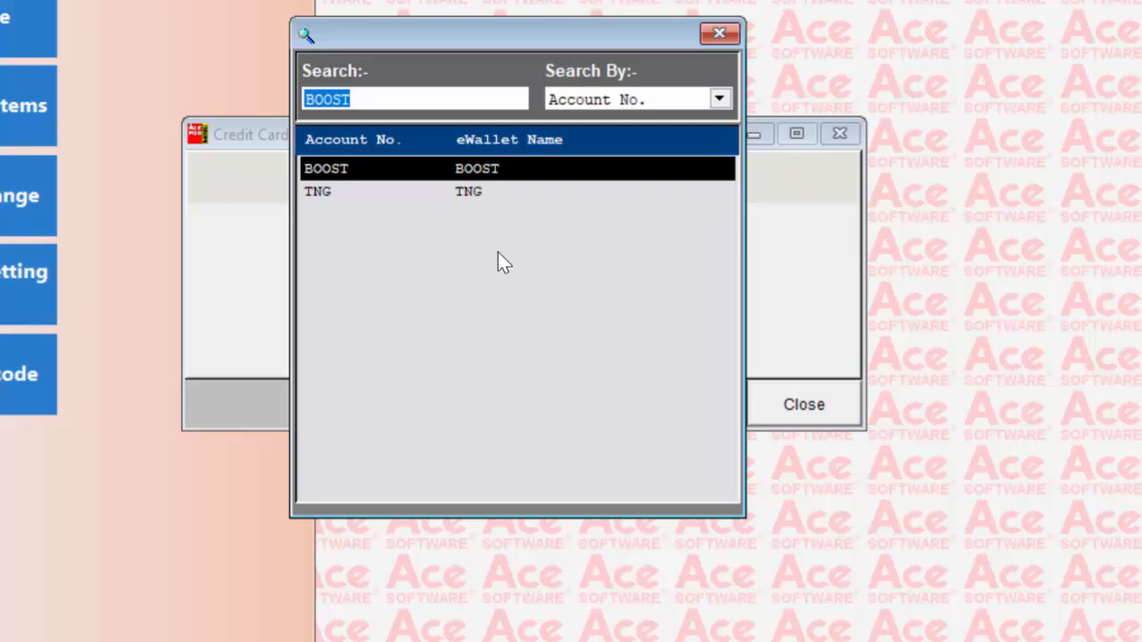
click(477, 195)
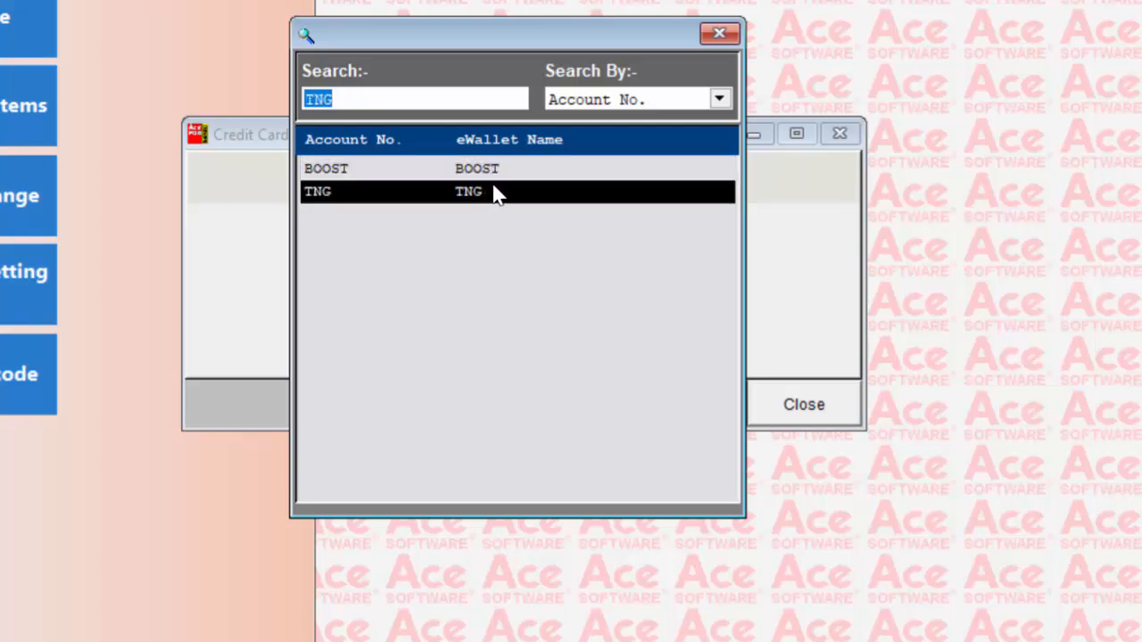
double_click(496, 194)
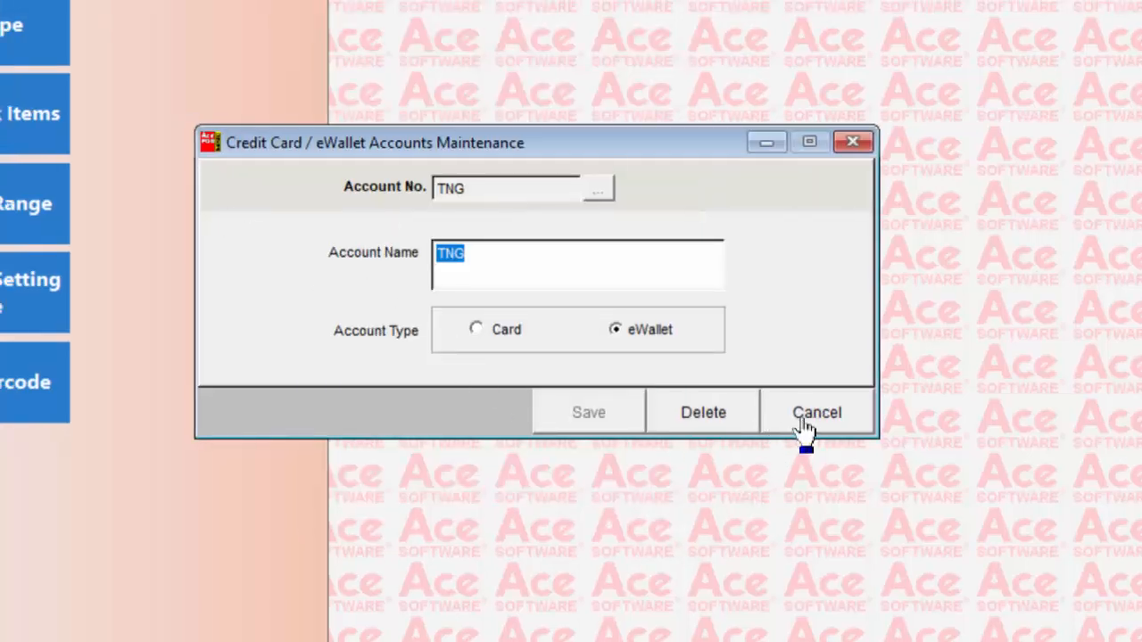
click(803, 429)
click(804, 426)
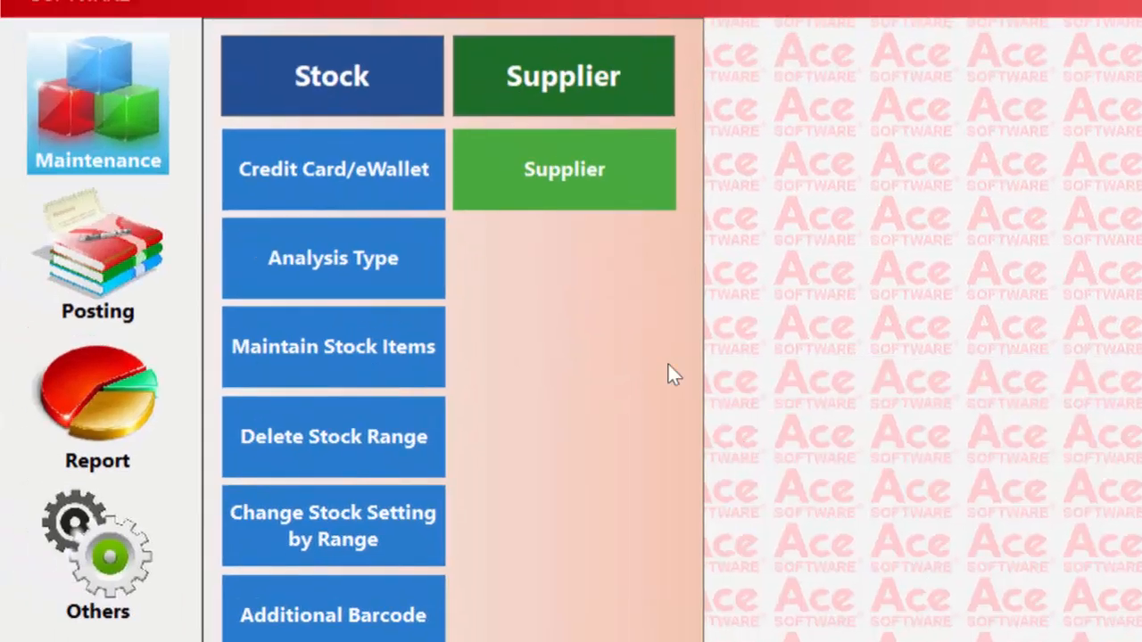
Open Analysis Type maintenance, examine the AUDIO department's record and leave it without changes
click(45, 54)
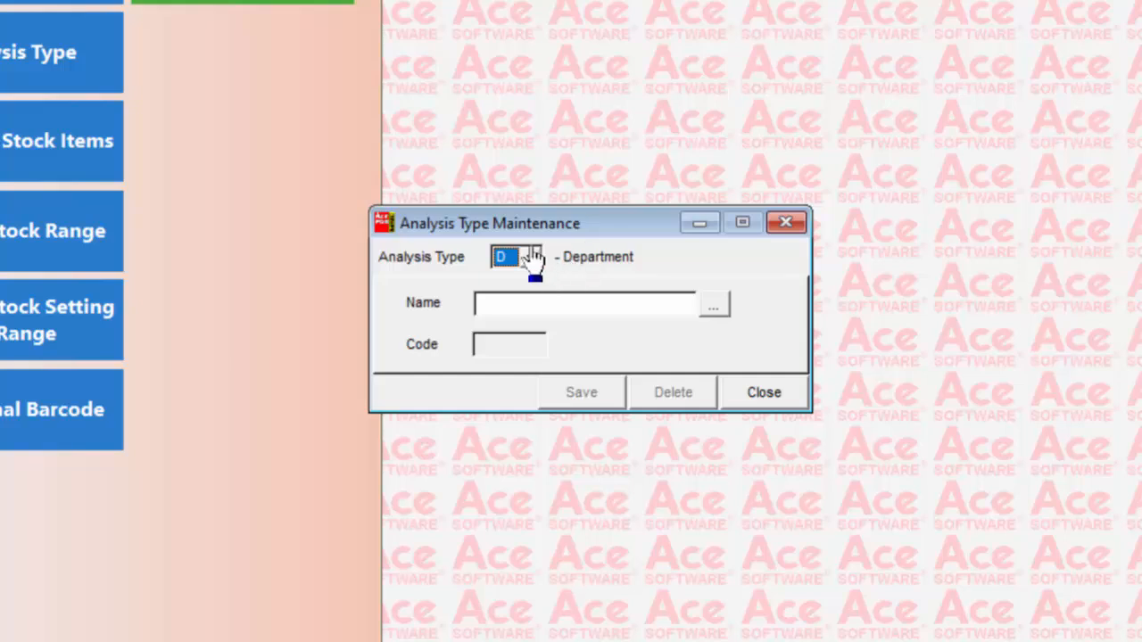
click(602, 303)
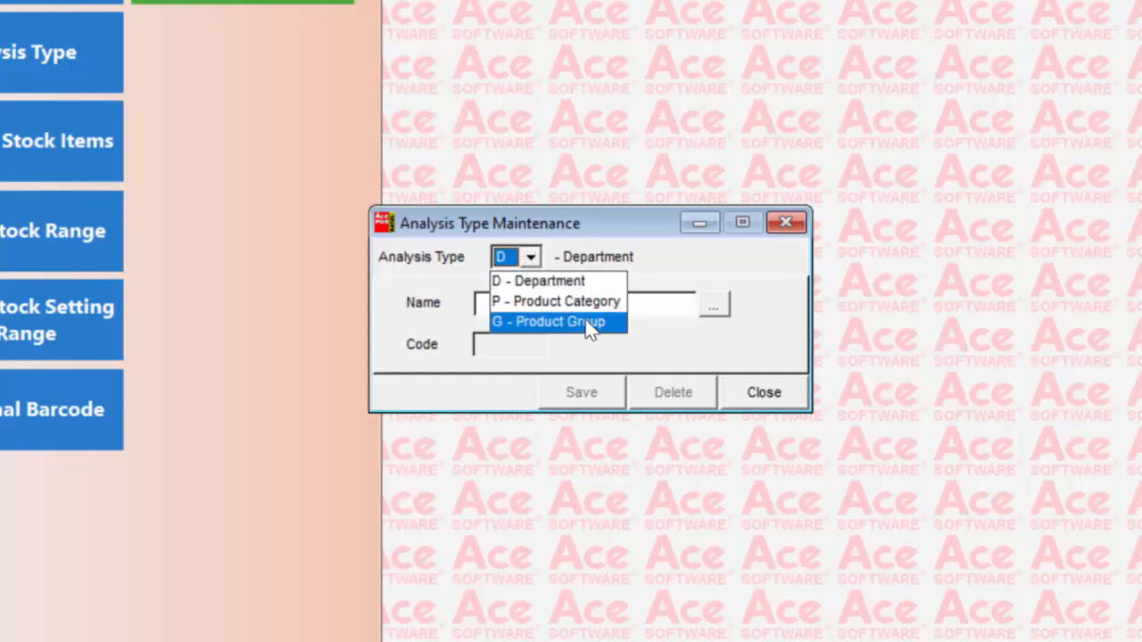
click(538, 281)
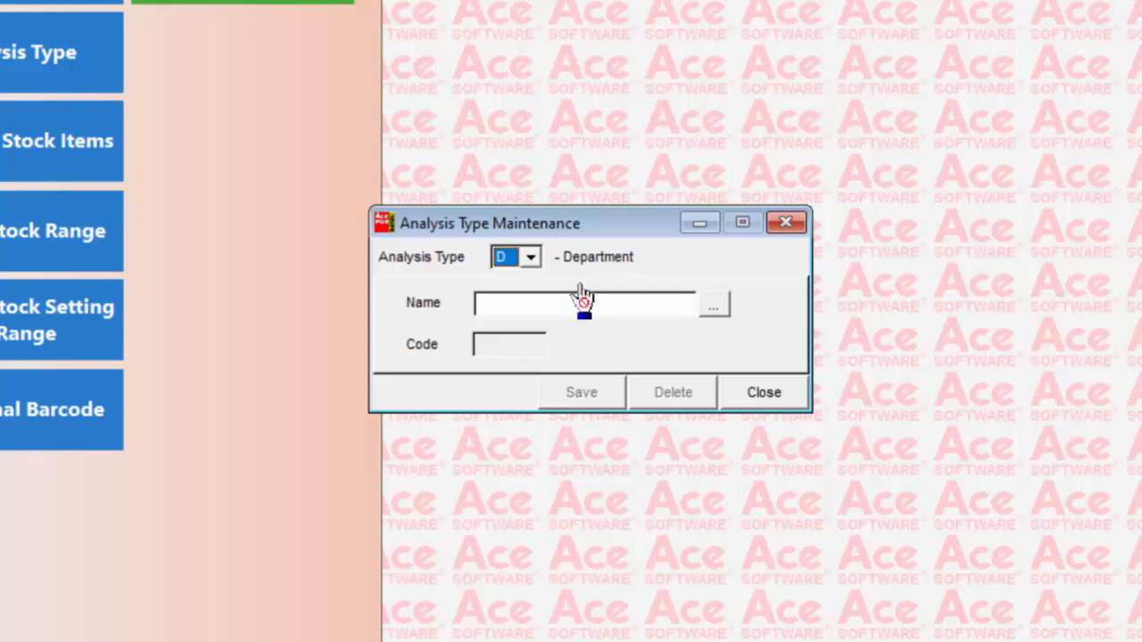
click(713, 306)
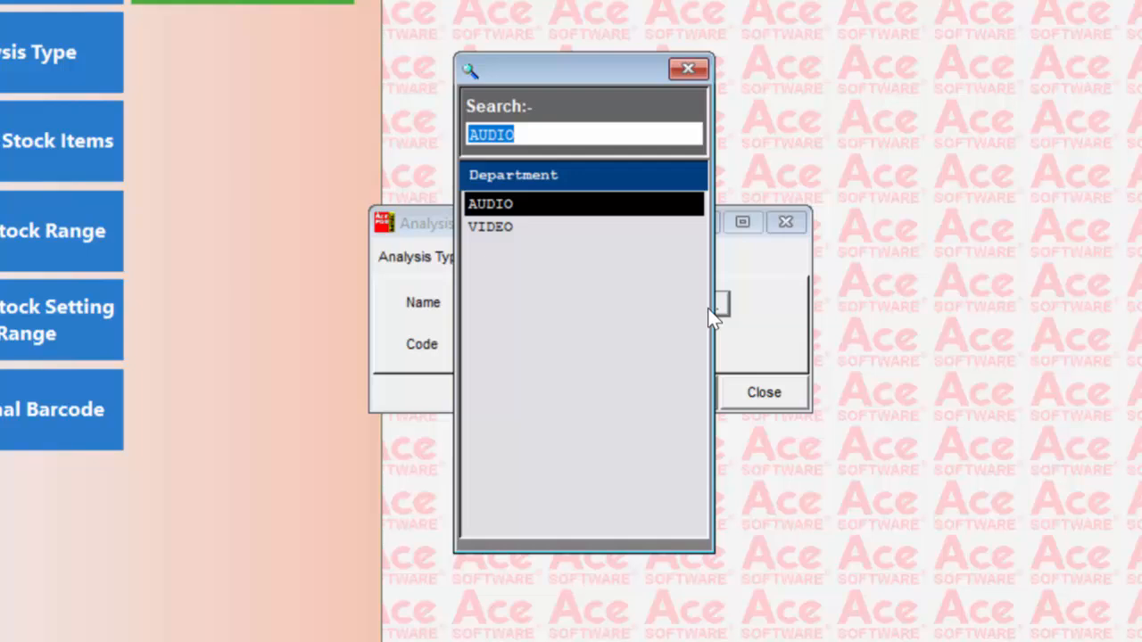
key(Return)
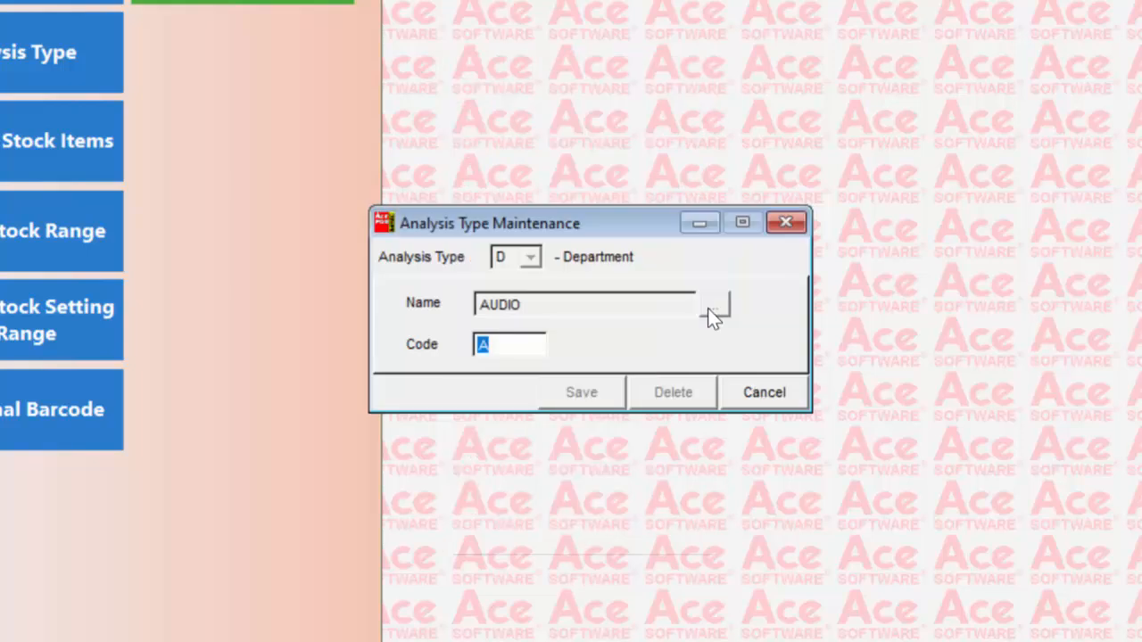
click(522, 348)
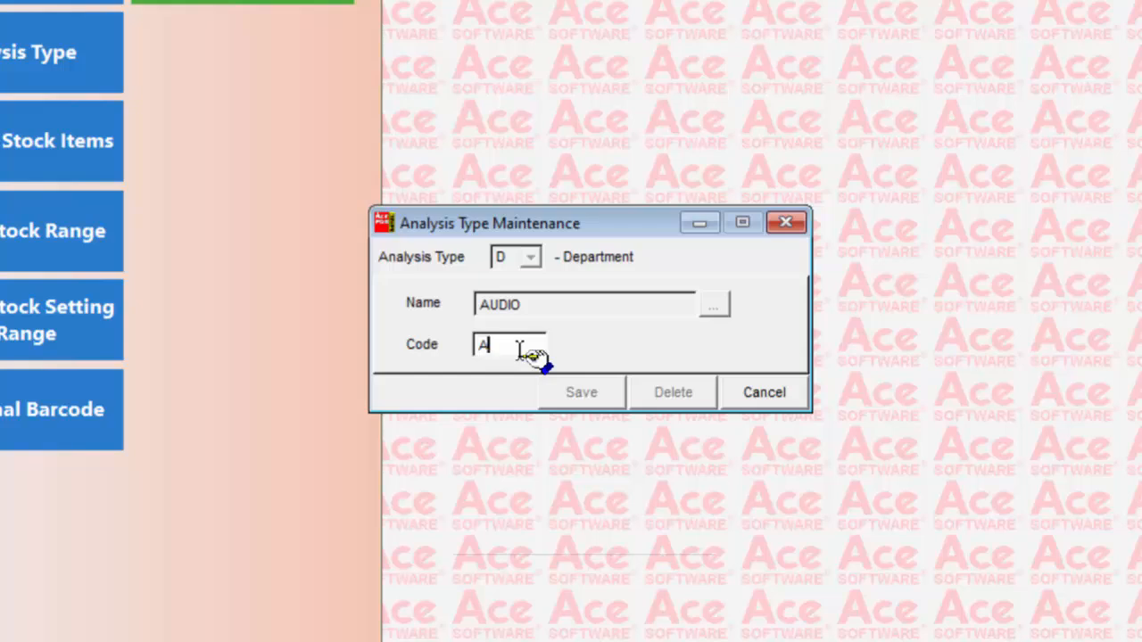
click(733, 393)
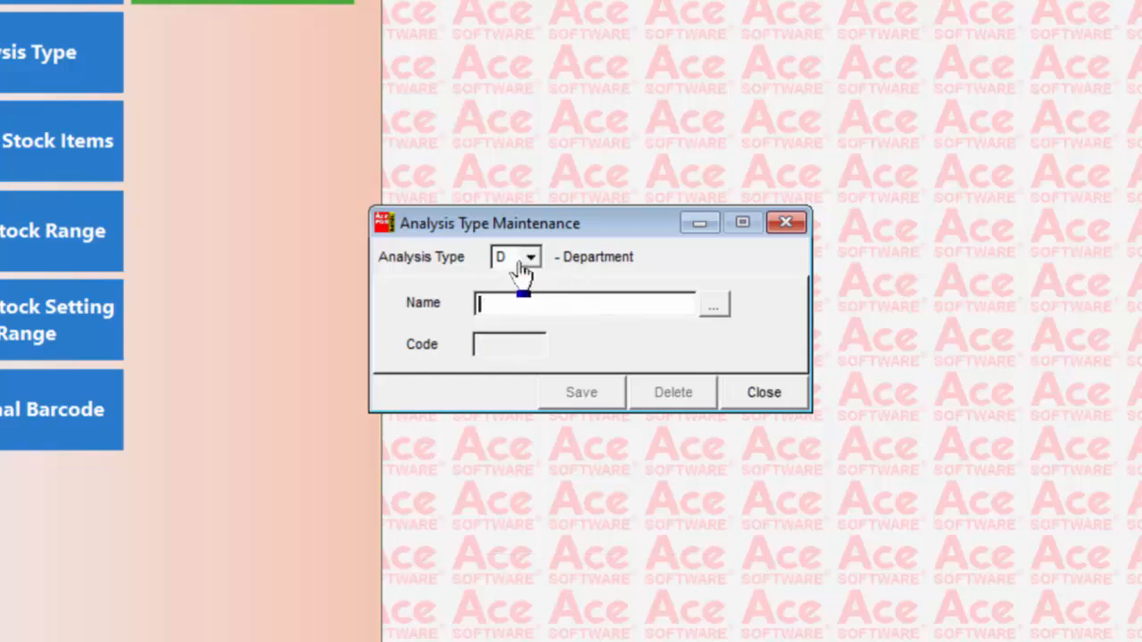
Switch the analysis type to Product Category, examine the BRAND 1 record and leave it without changes
click(521, 265)
click(552, 301)
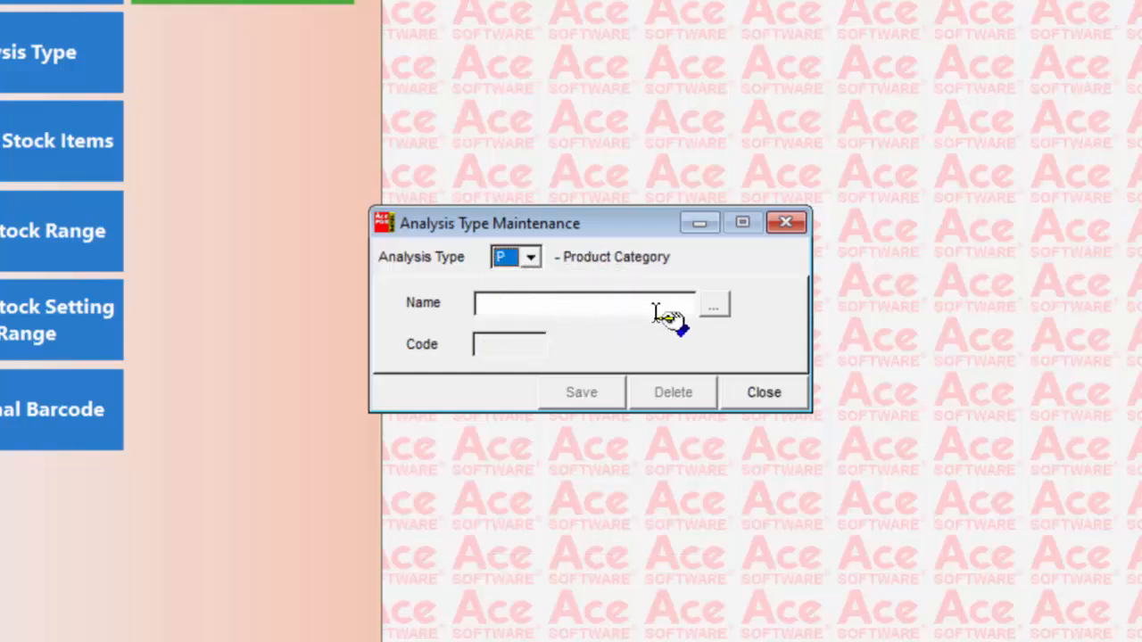
click(715, 308)
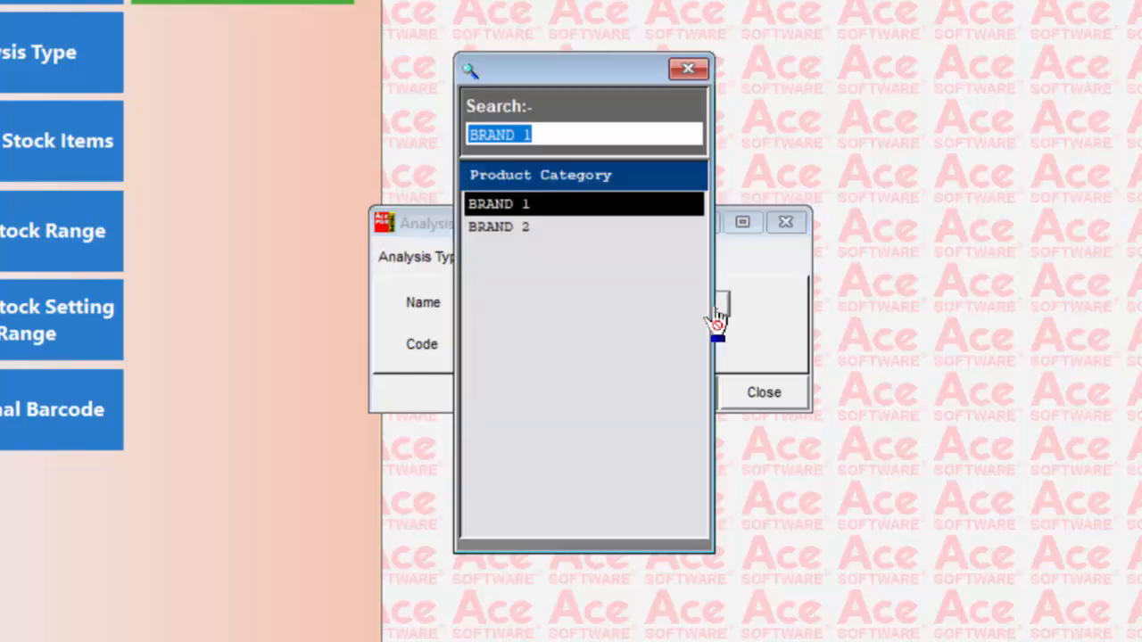
double_click(557, 208)
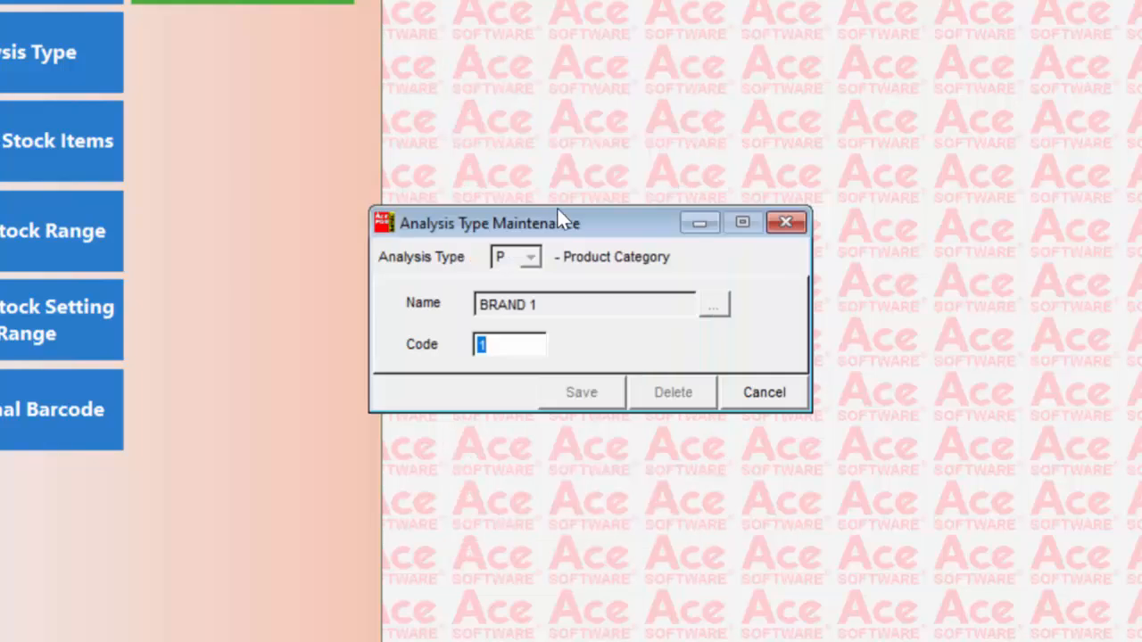
click(520, 349)
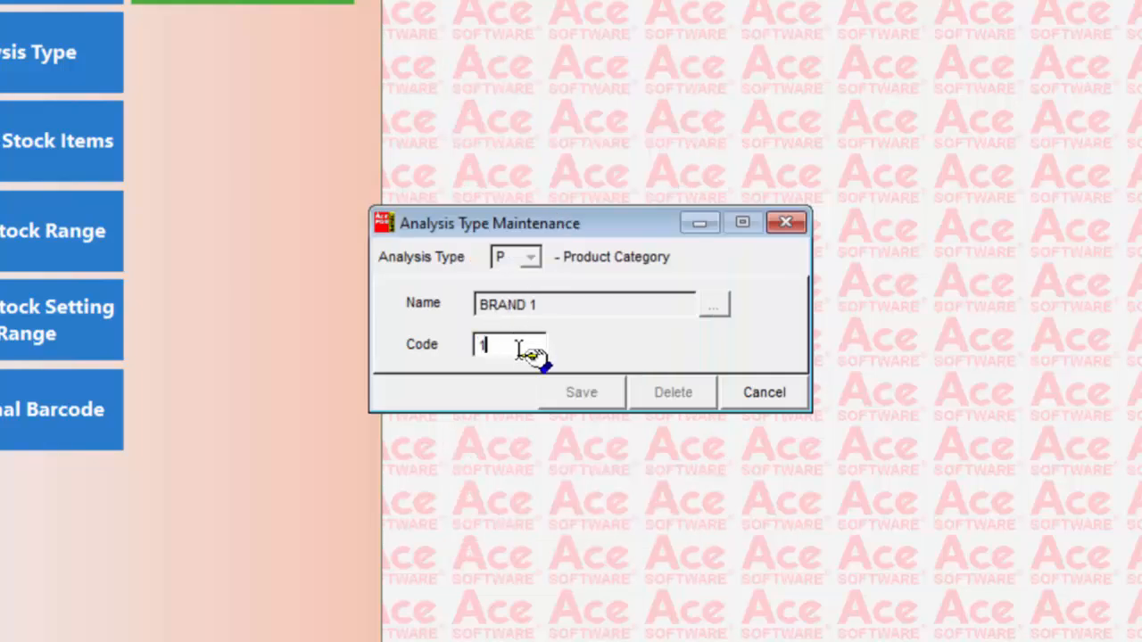
click(778, 394)
Add a Product Group analysis type named TYPE1 with code 1, and close Analysis Type maintenance
click(530, 259)
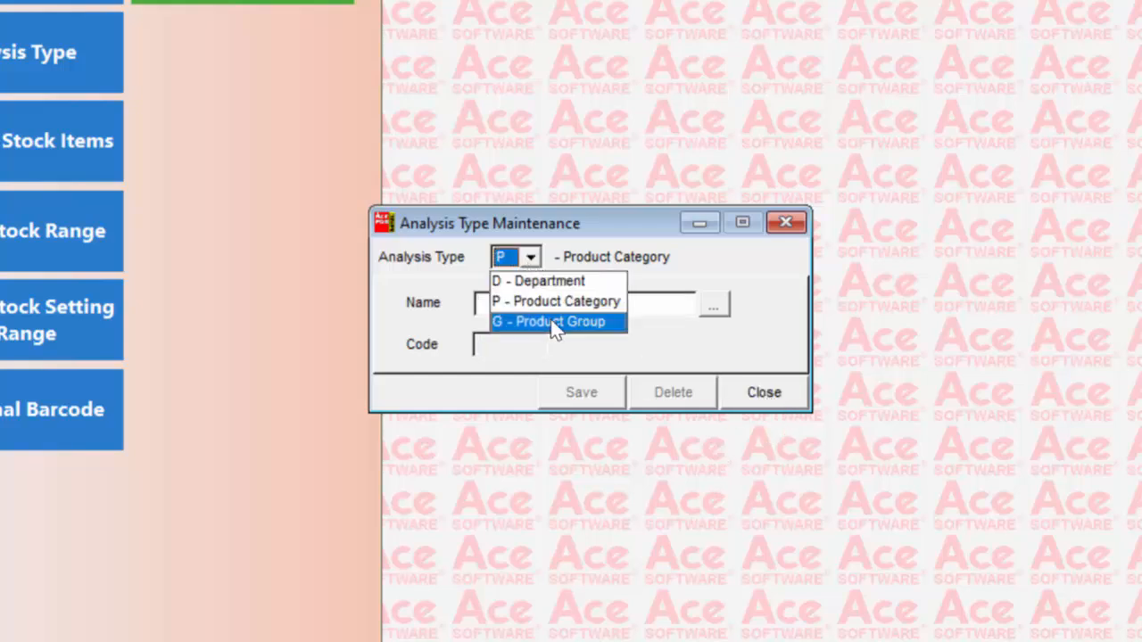
click(553, 324)
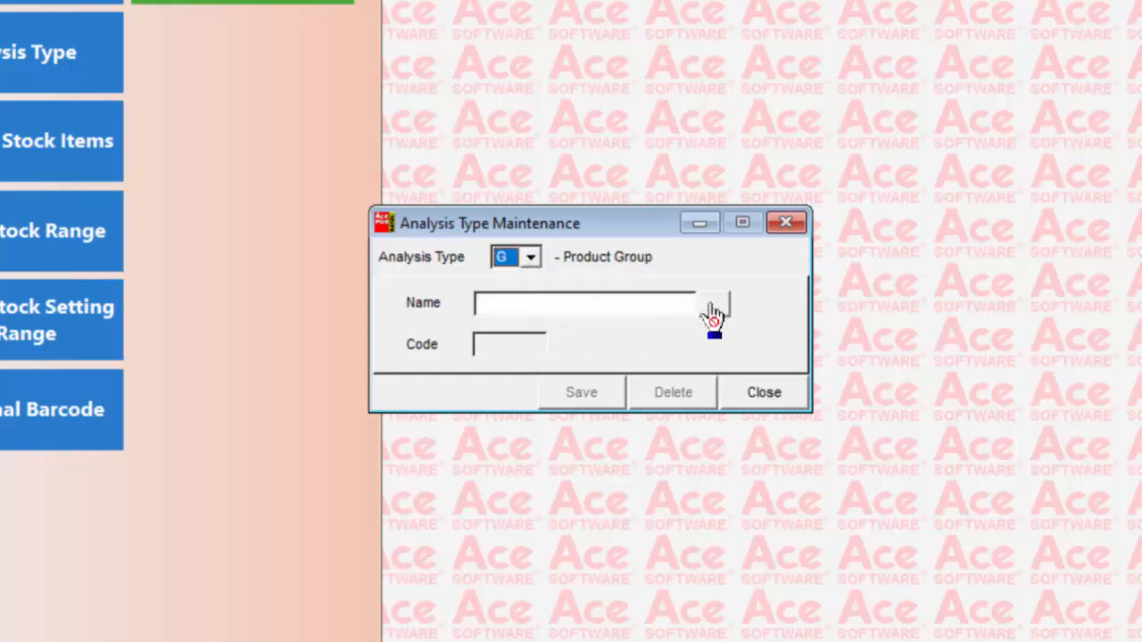
click(669, 303)
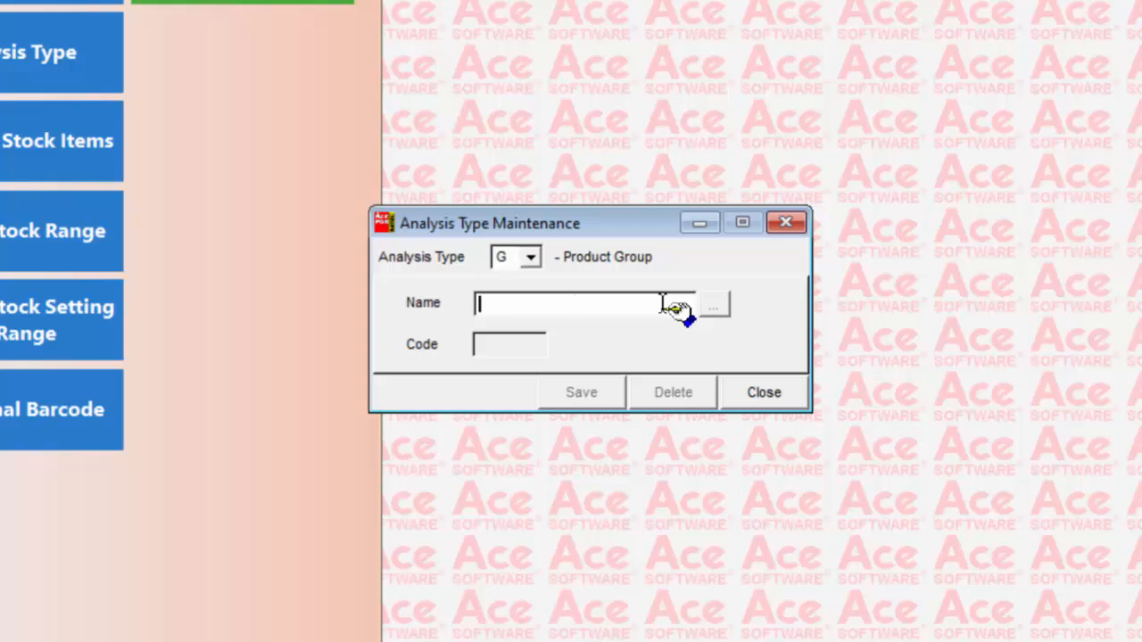
text(TYPE1)
key(Return)
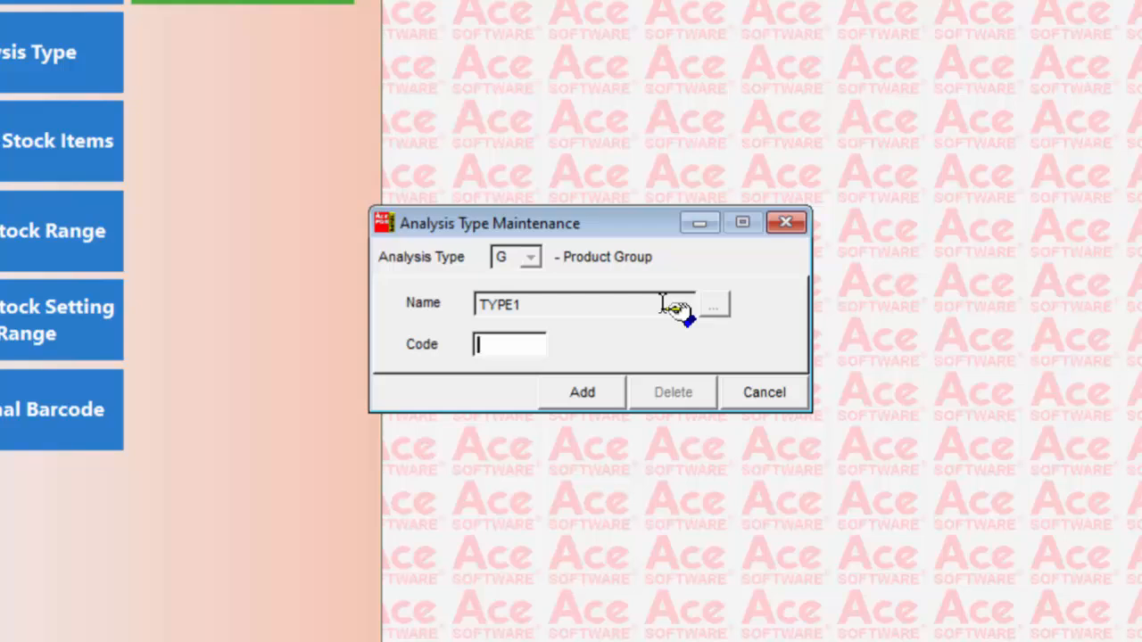
text(1)
key(Return)
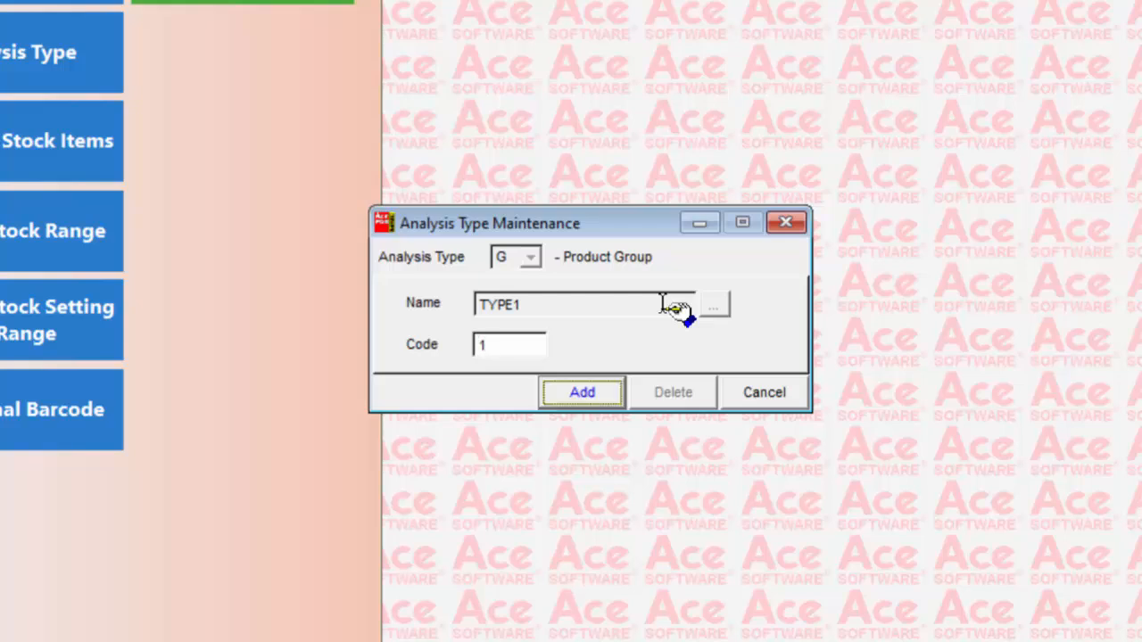
key(Return)
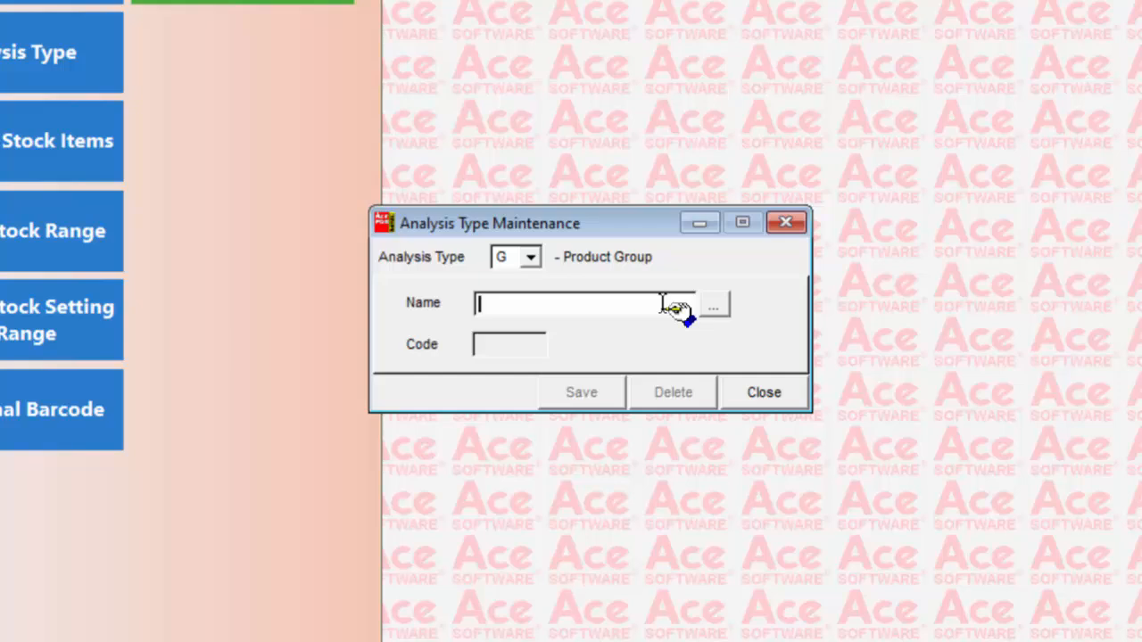
click(763, 397)
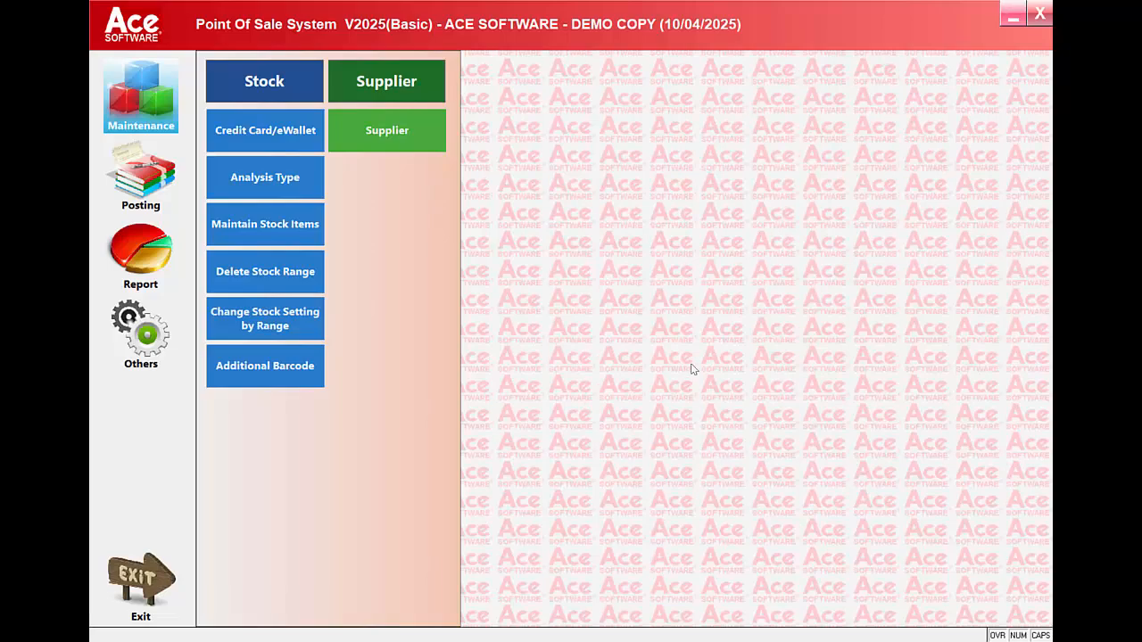
Open stock item maintenance, enter the cost price password and choose to add a new stock item
click(269, 228)
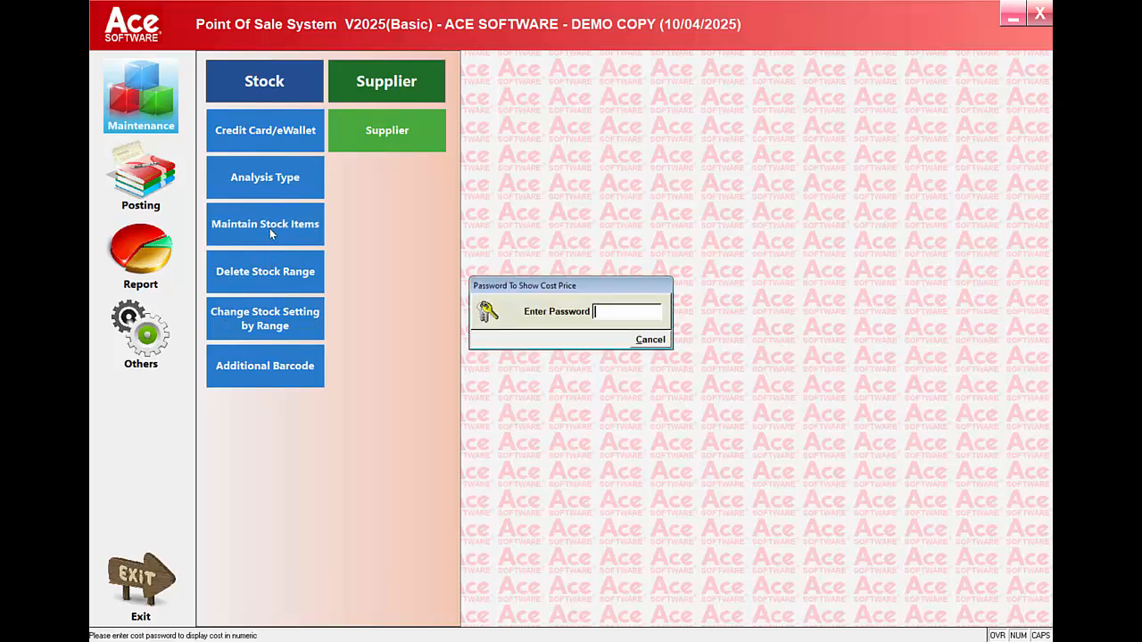
text(***)
key(Return)
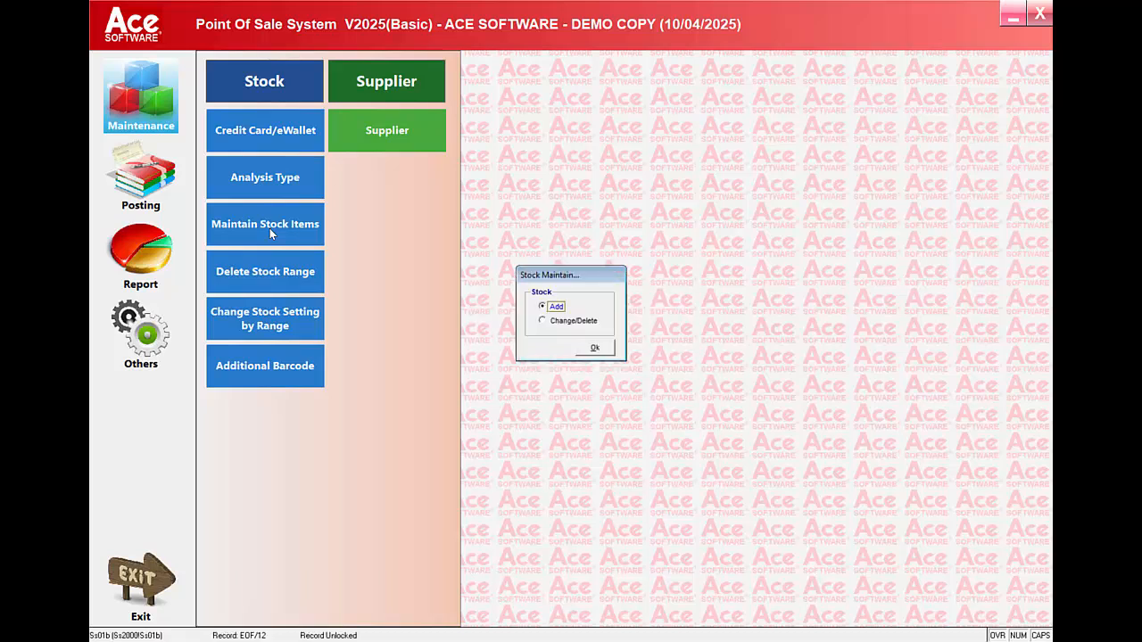
click(594, 349)
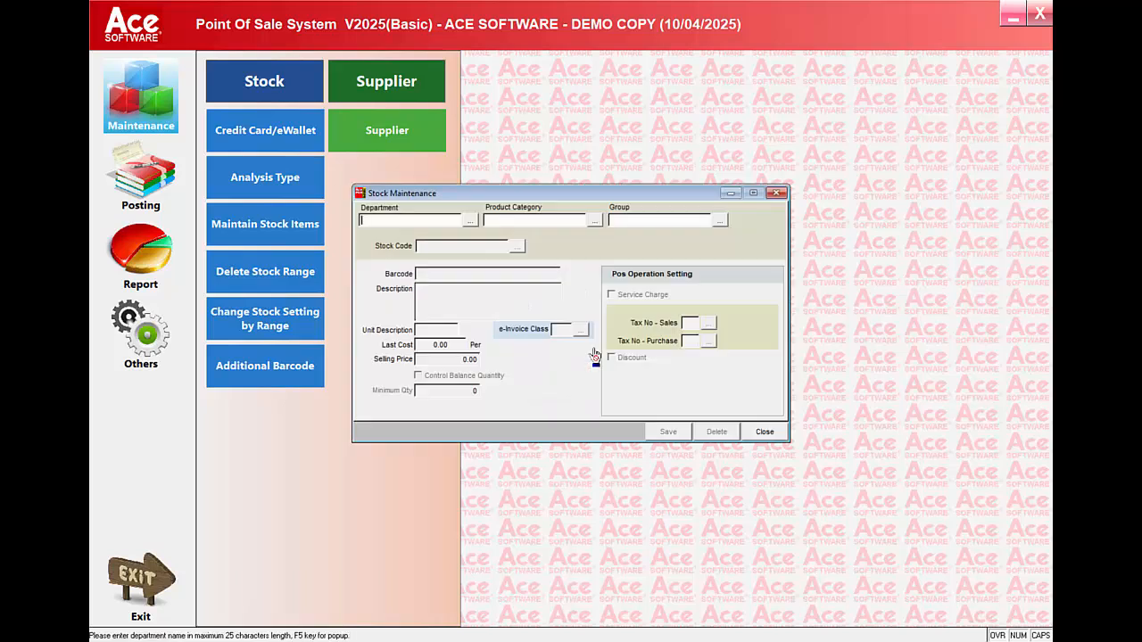
Assign the new stock item to department AUDIO, product category BRAND 1 and group TYPE1
click(470, 220)
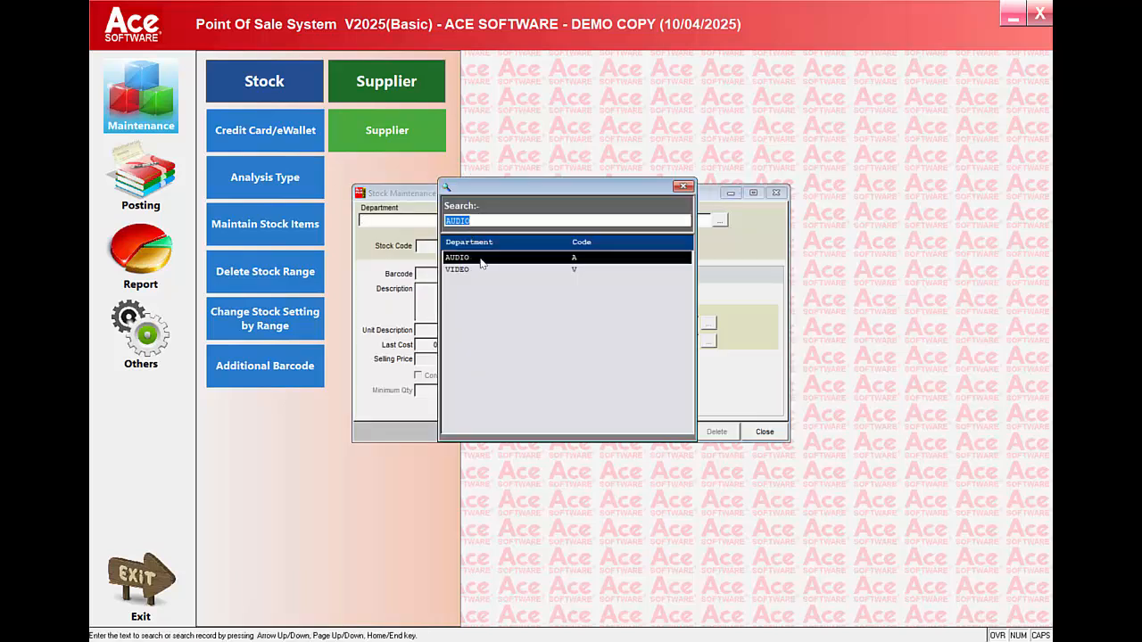
double_click(479, 259)
click(594, 221)
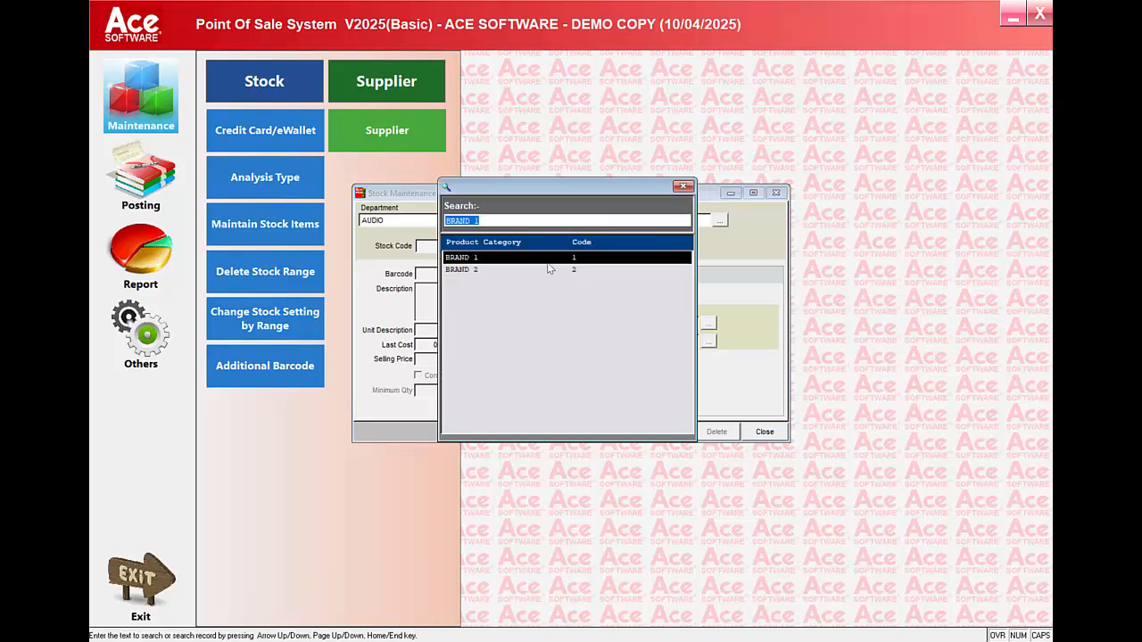
double_click(550, 262)
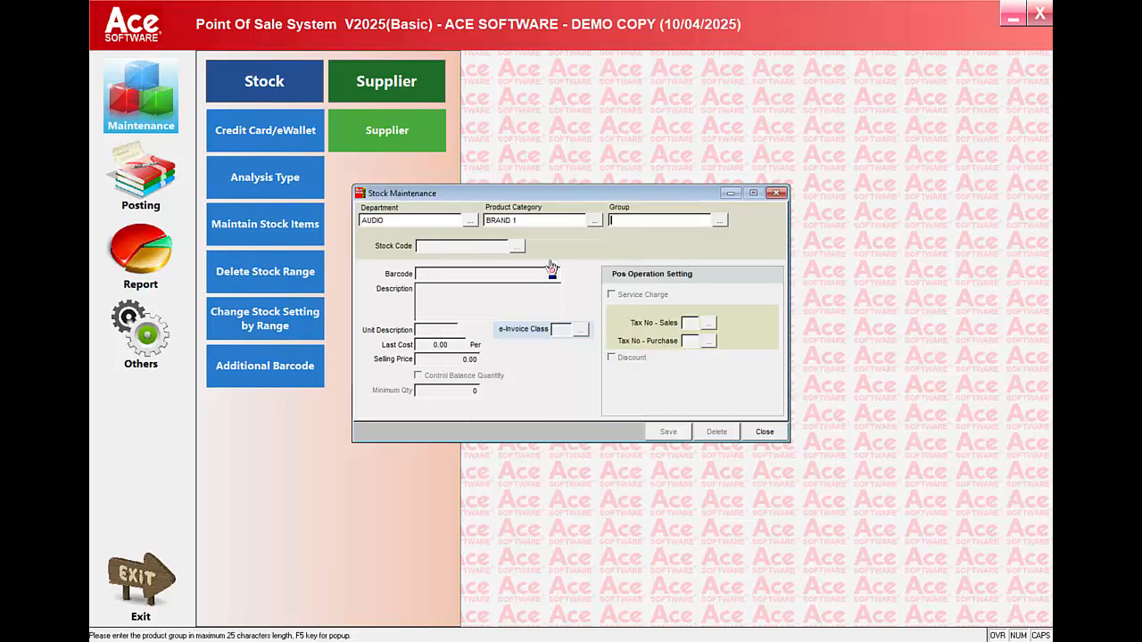
click(720, 221)
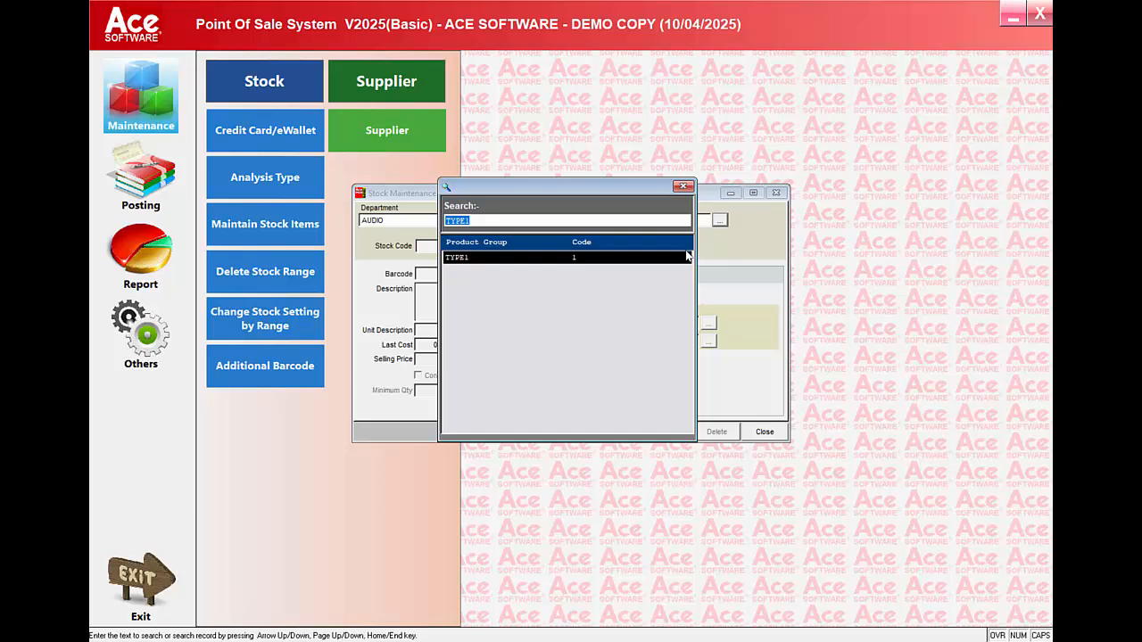
double_click(687, 256)
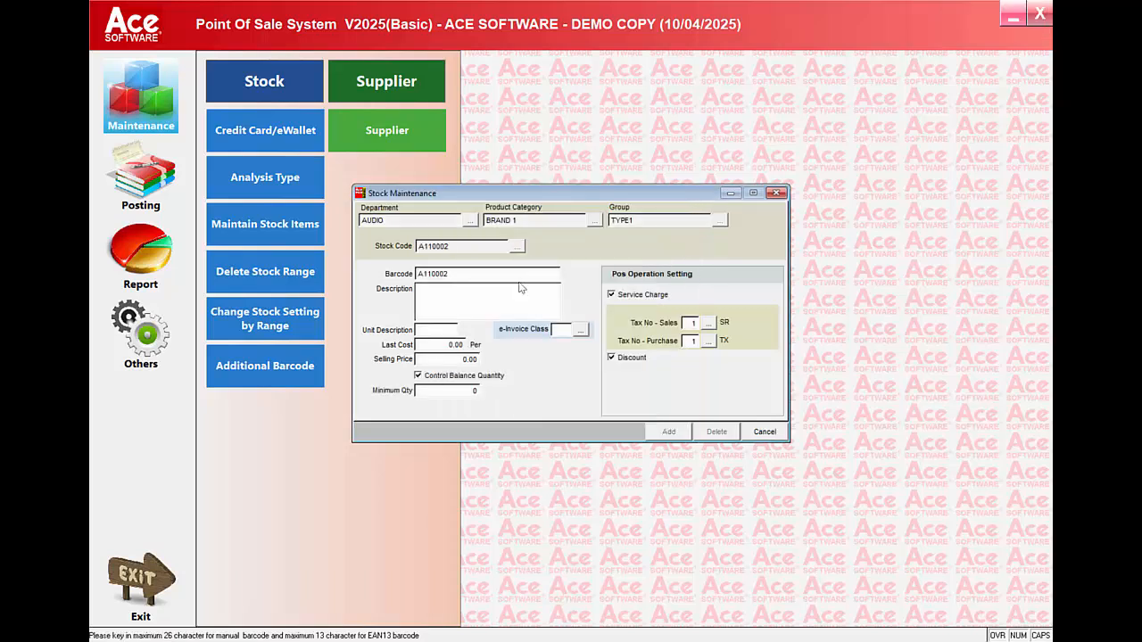
Enter the item's description as AUDIO PRODUCT BRAND 1 on the first line and TYPE 1 on the second
click(444, 292)
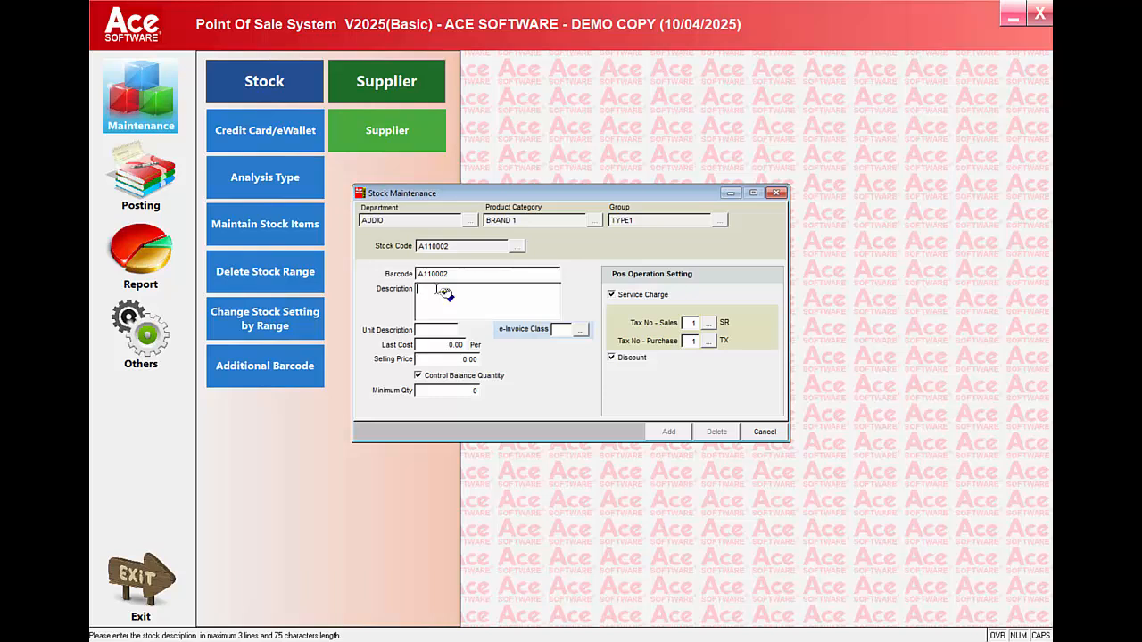
text(AUDIO)
text( 02ODUCT TYPE)
key(BackSpace)
key(BackSpace)
key(BackSpace)
key(BackSpace)
text(BRAND 1)
key(Return)
text(TYPE 1)
key(Return)
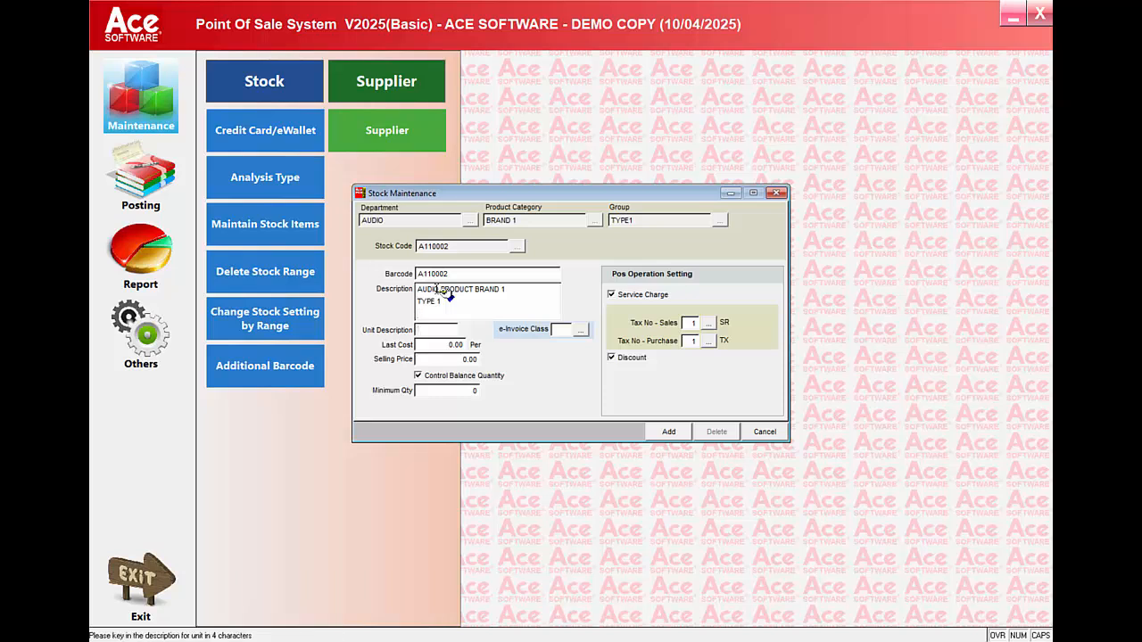
Set the item's unit description to PC and its e-Invoice class to 022 (Others)
text(PC)
key(Return)
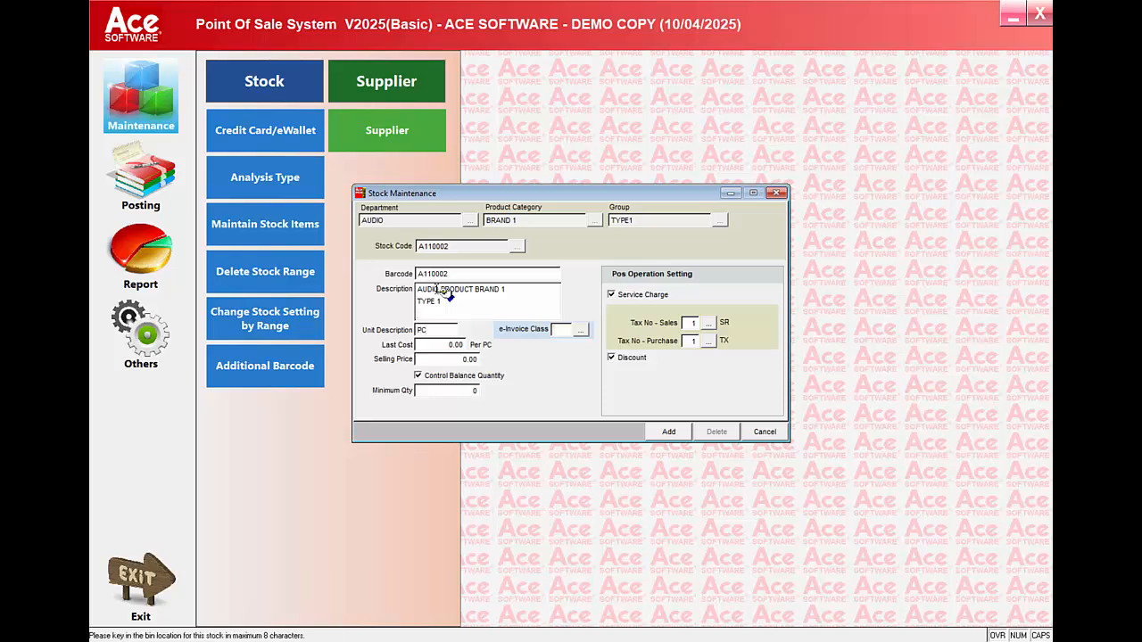
click(580, 331)
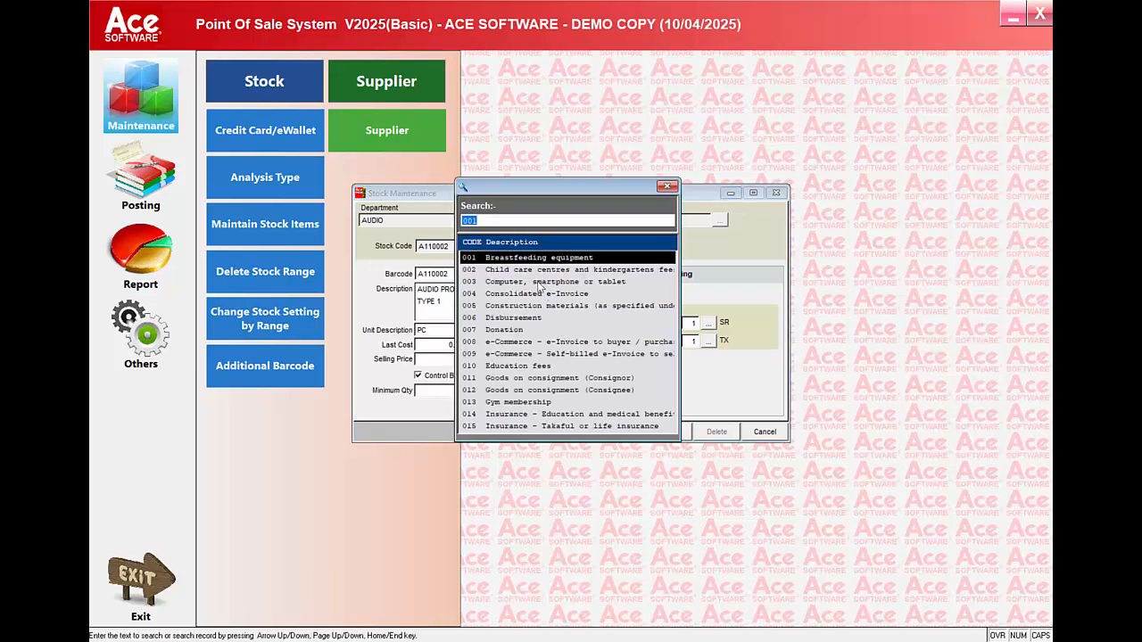
key(Down)
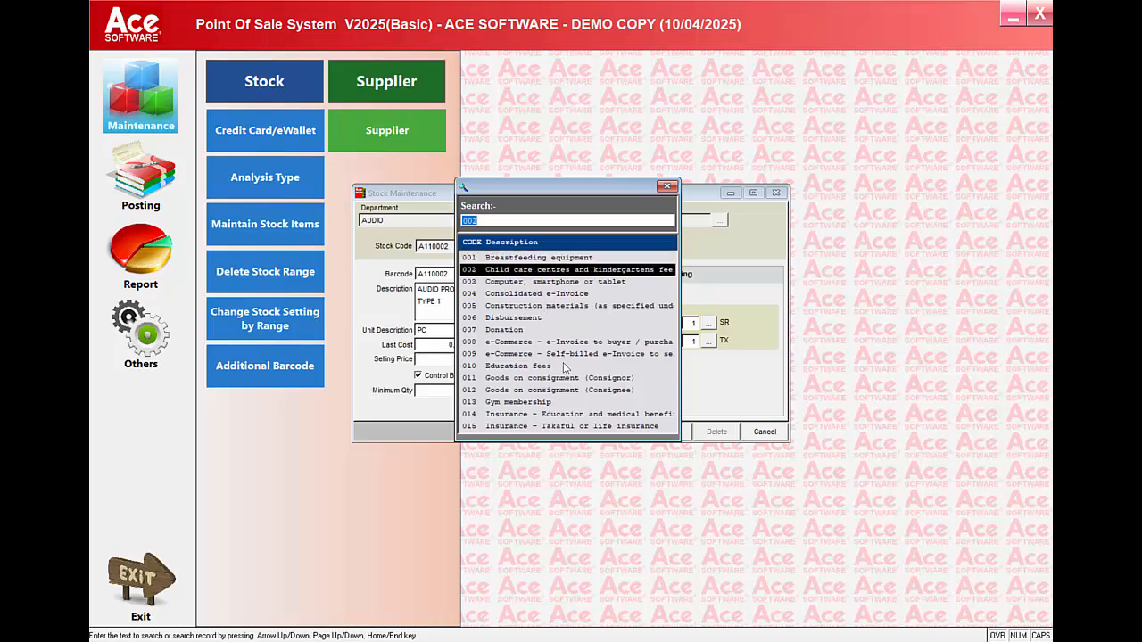
key(Down)
key(Down)
key(Down)
key(Down)
key(Down)
key(Down)
key(Down)
key(Down)
key(Down)
key(Down)
key(Down)
key(Down)
key(Down)
key(Down)
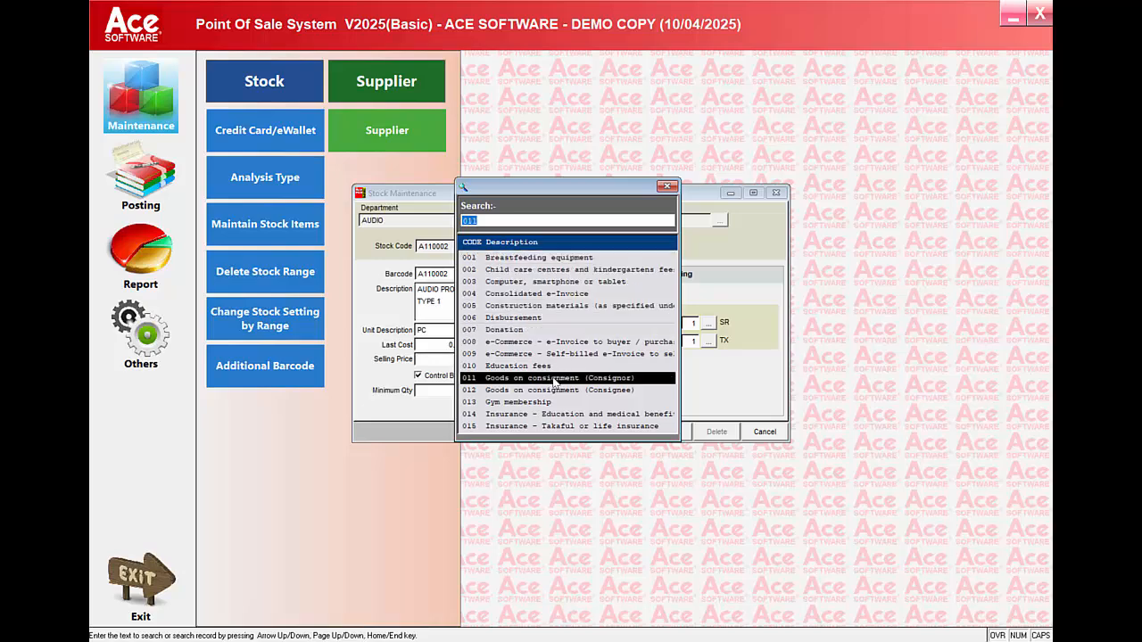
key(Down)
key(Down)
key(Down)
key(Down)
key(Down)
key(Down)
key(Down)
key(Down)
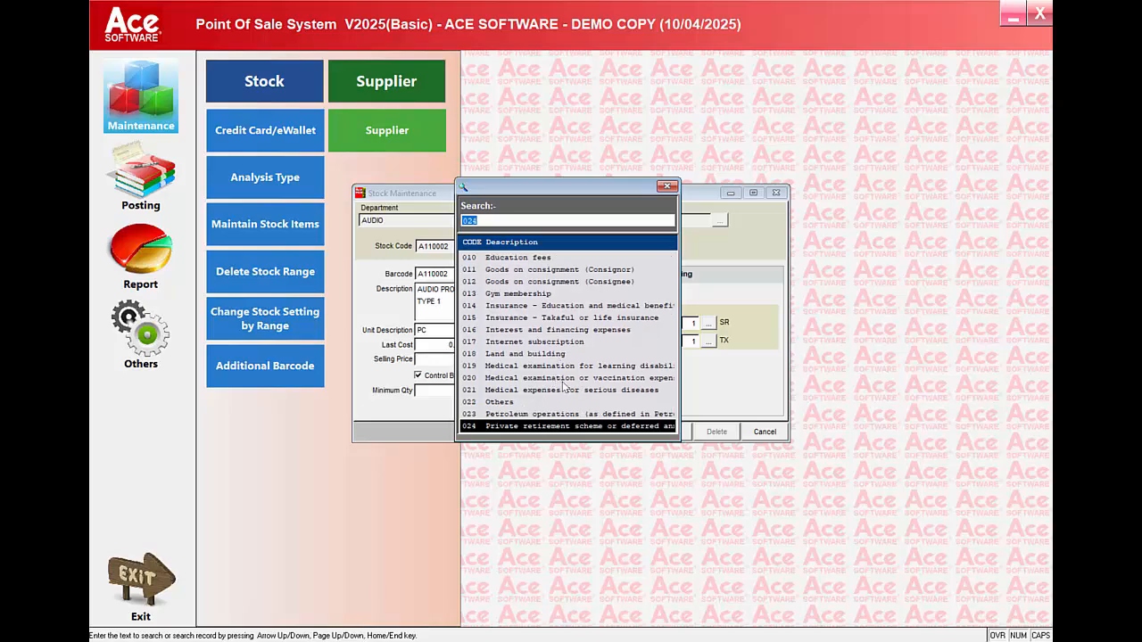
key(Down)
key(Down)
key(Down)
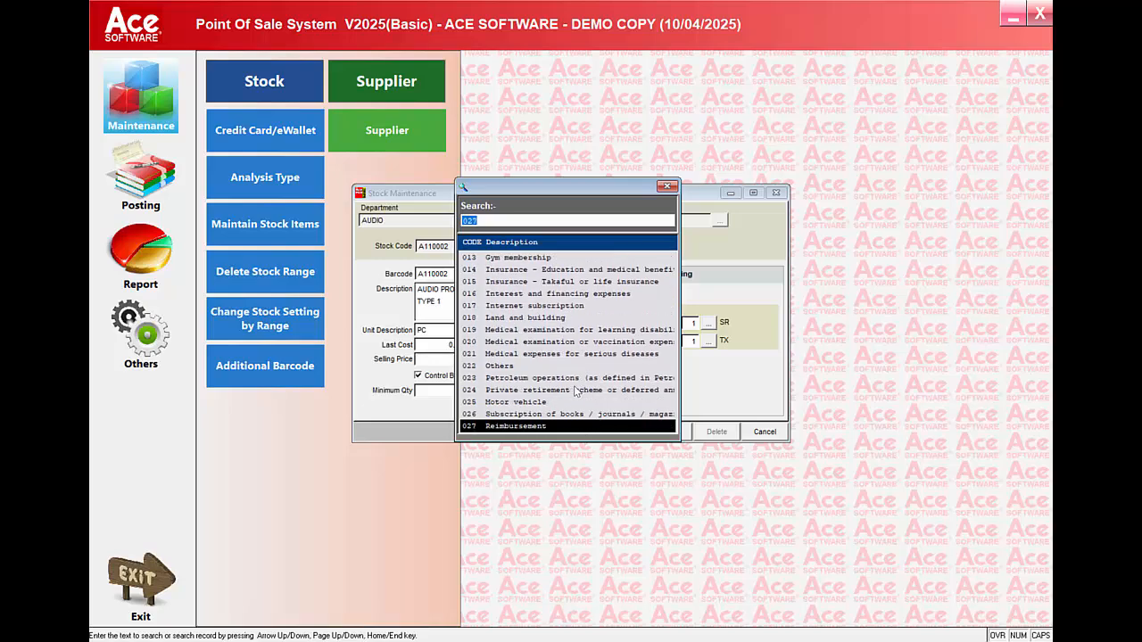
double_click(488, 366)
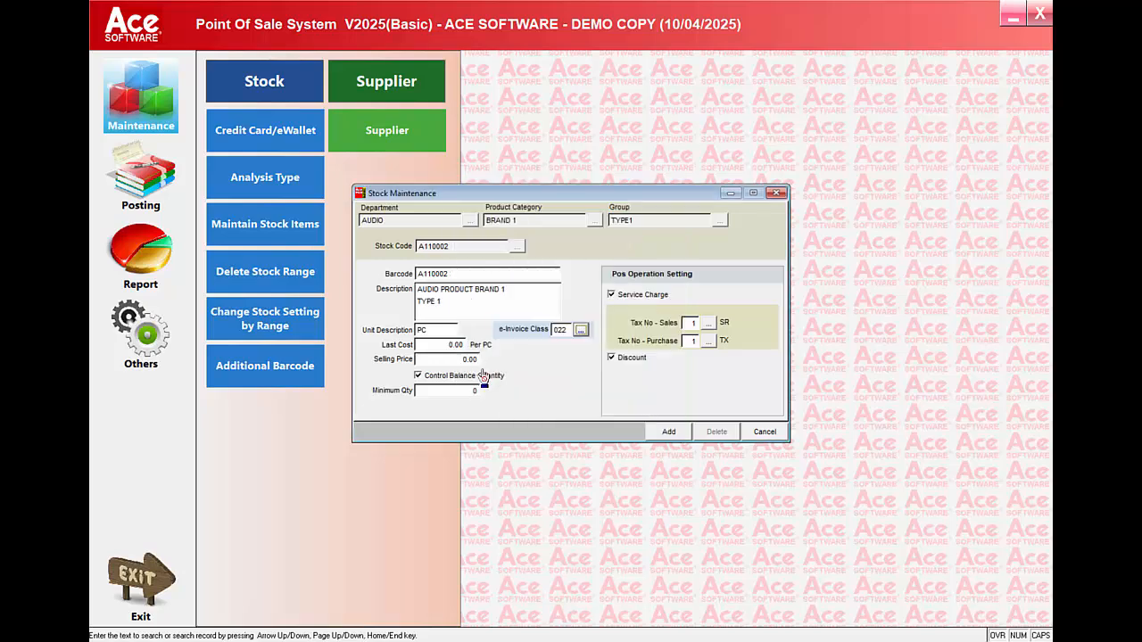
Set the item's last cost to 15.00 and its selling price to 25.00
drag(438, 346, 490, 348)
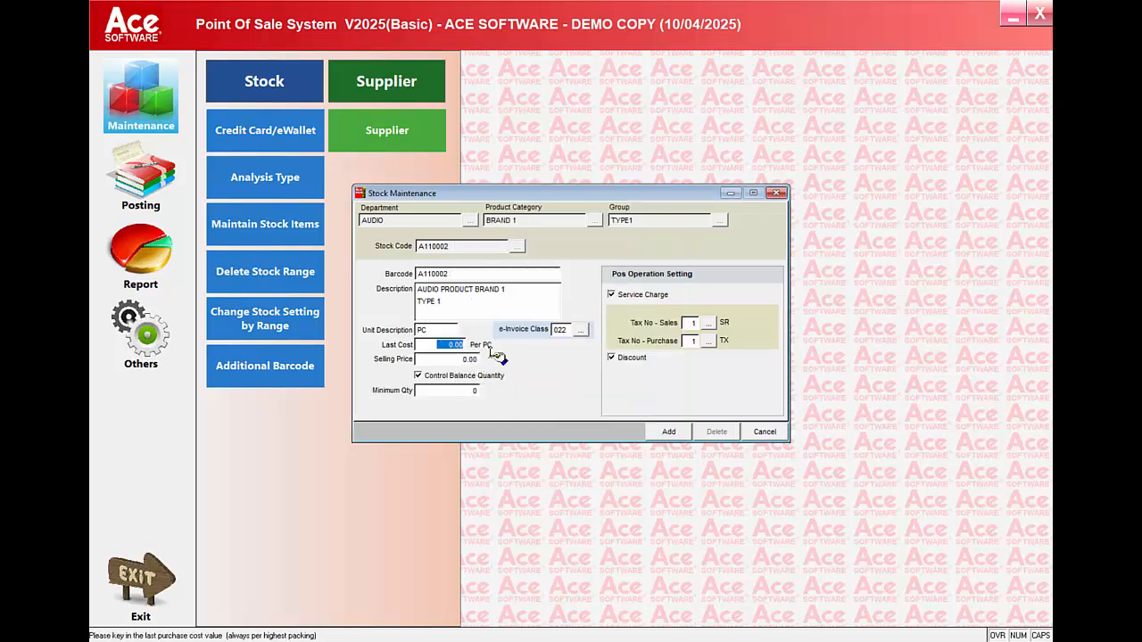
text(15)
key(Return)
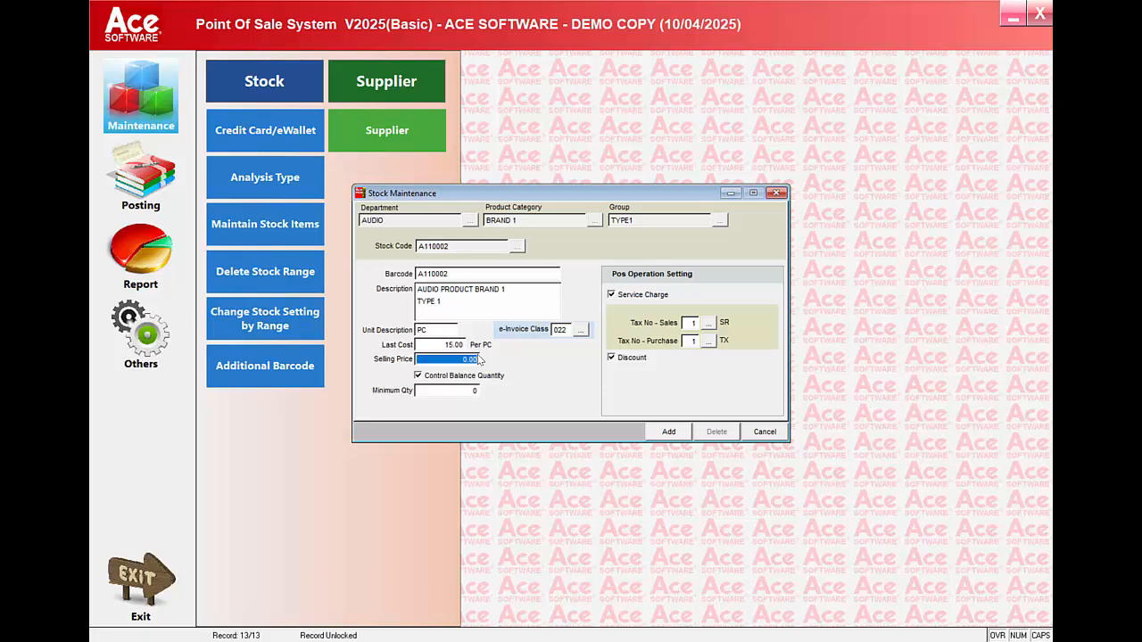
text(2)
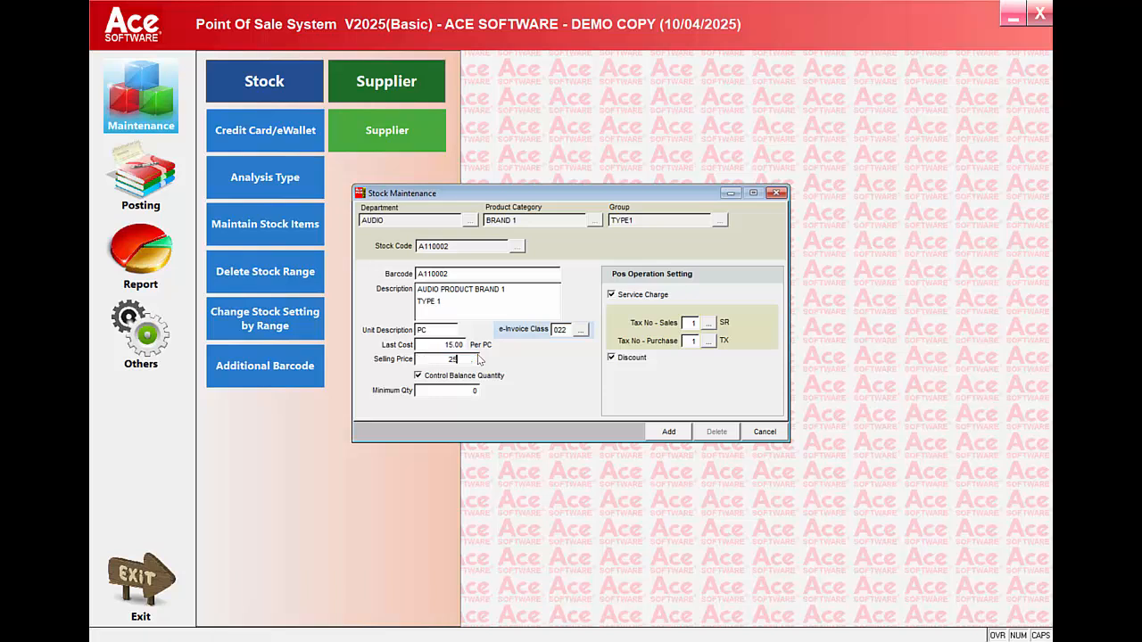
text(5)
key(Return)
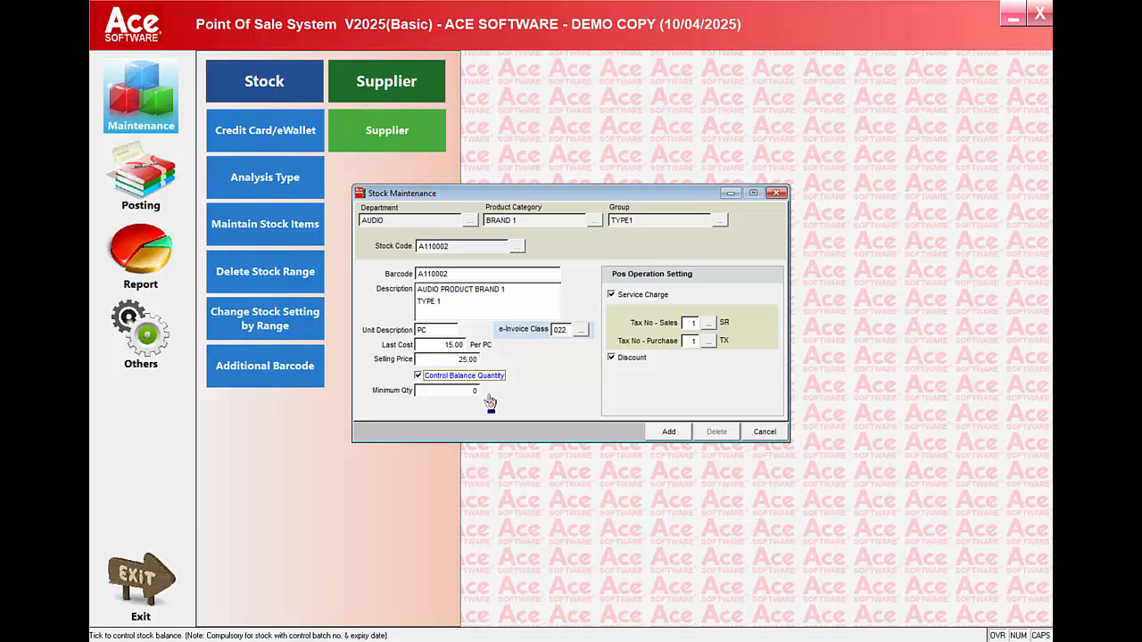
Keep balance quantity control enabled for the item and set its minimum quantity to 10
click(418, 378)
click(419, 377)
click(455, 390)
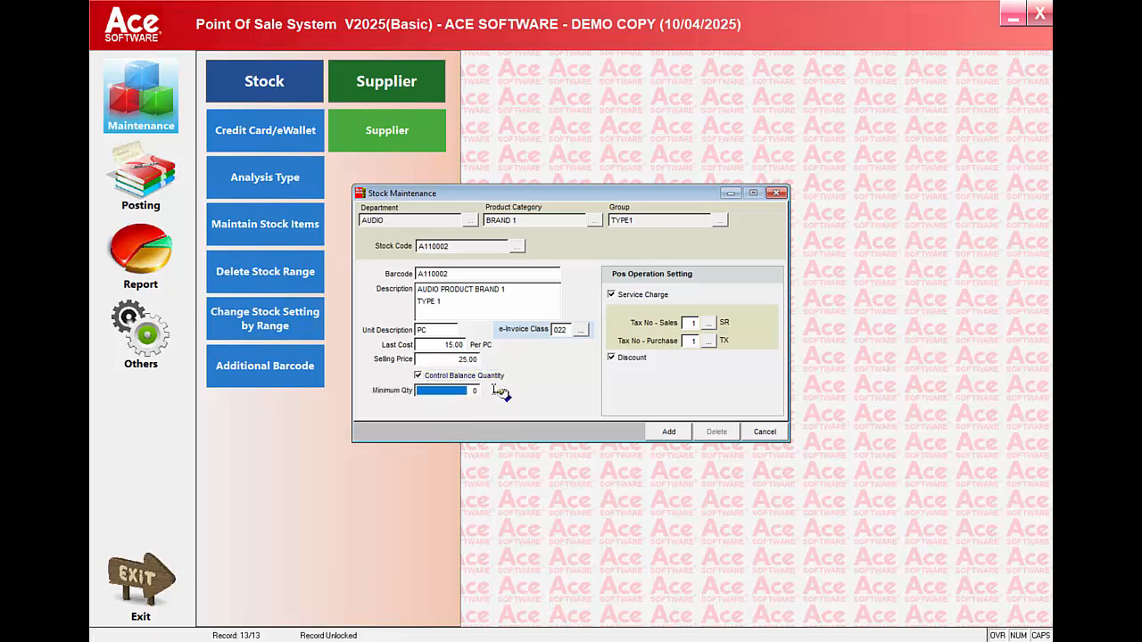
text(10)
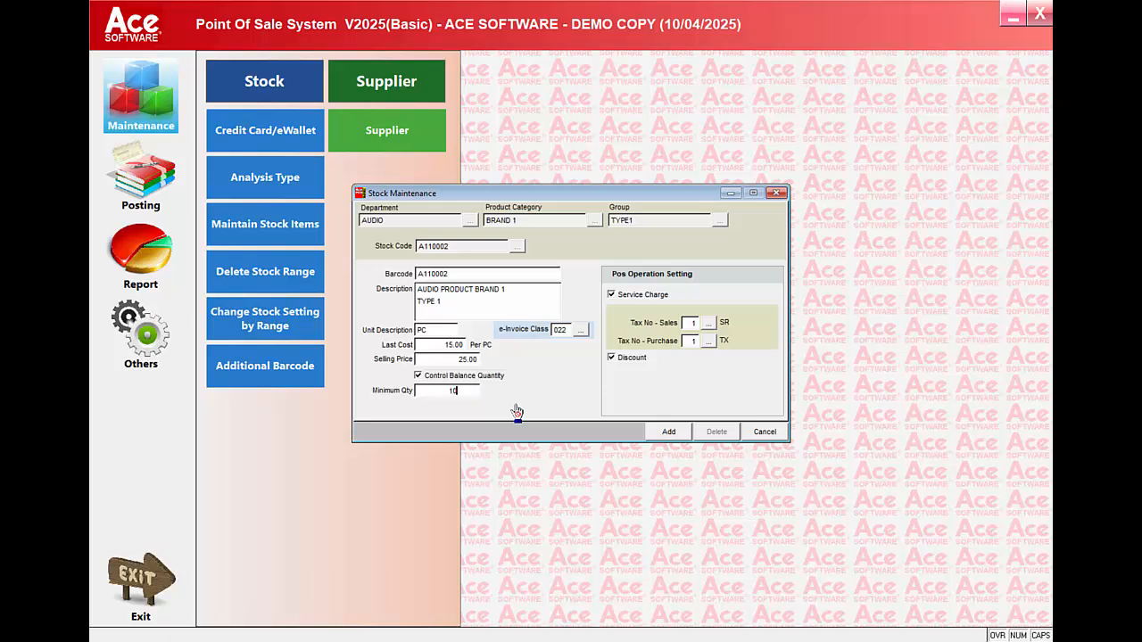
key(Tab)
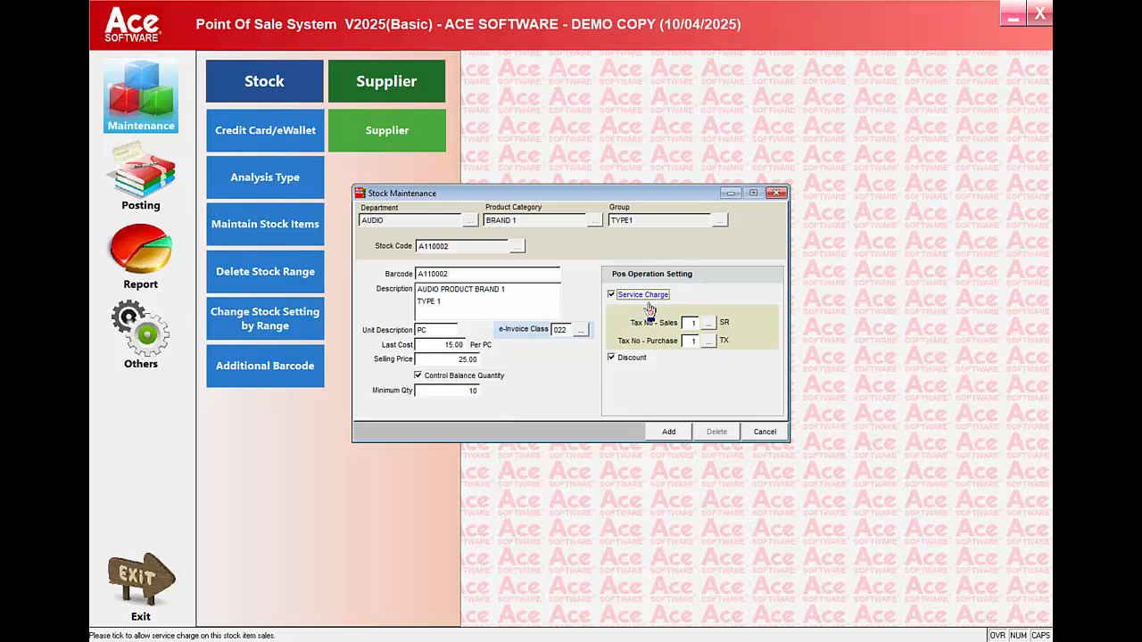
Set the item's sales tax to number 2 (ZRL, Zero Rated Local), choose a purchase tax code and add the item
click(612, 295)
click(709, 324)
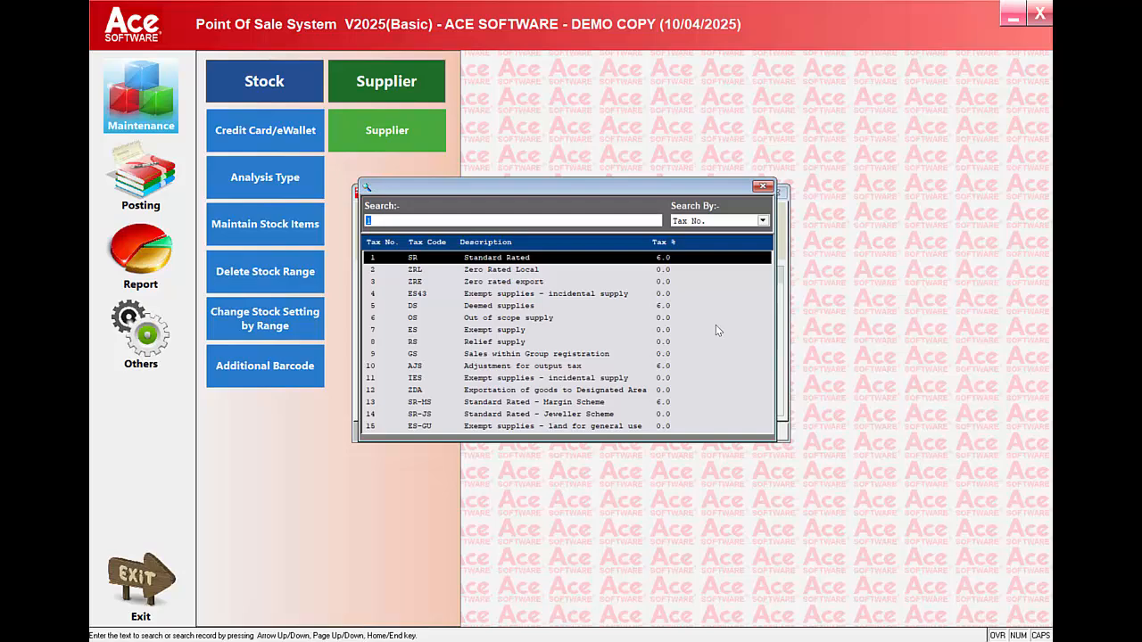
double_click(511, 271)
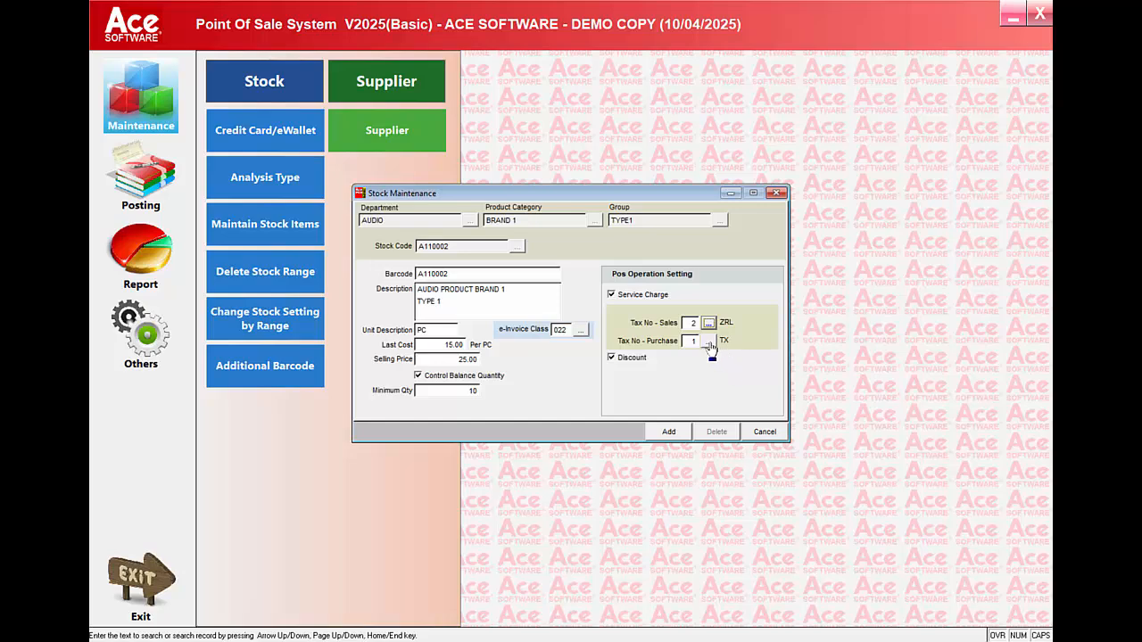
click(709, 342)
double_click(493, 318)
click(667, 432)
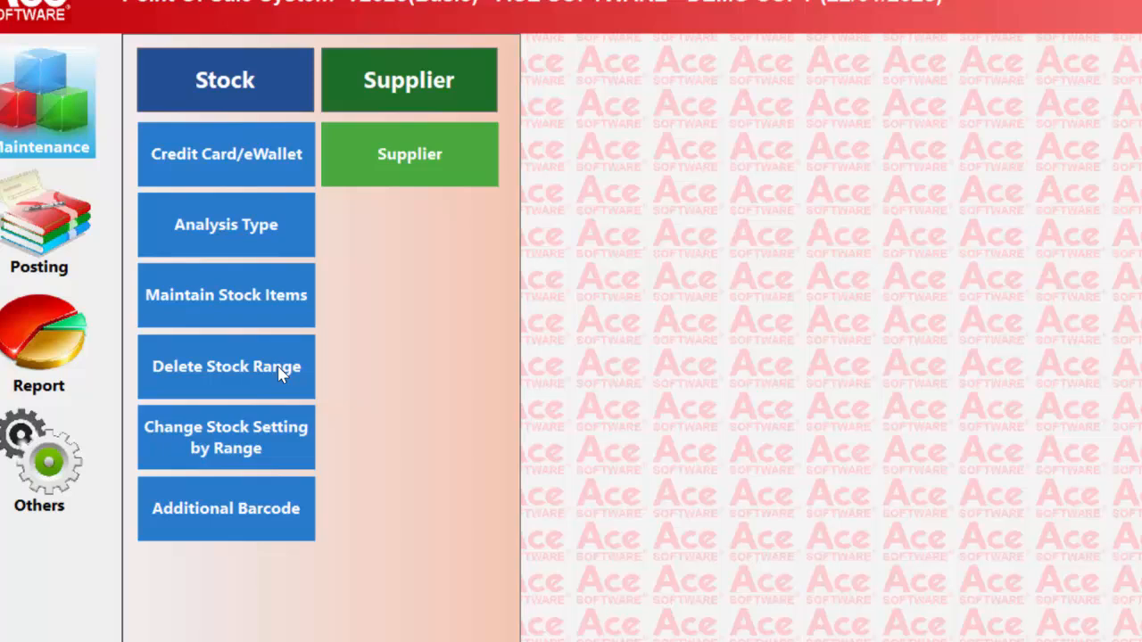
Open stock range deletion, specify the range A10002 to V10001 and close the dialog without deleting anything
click(335, 409)
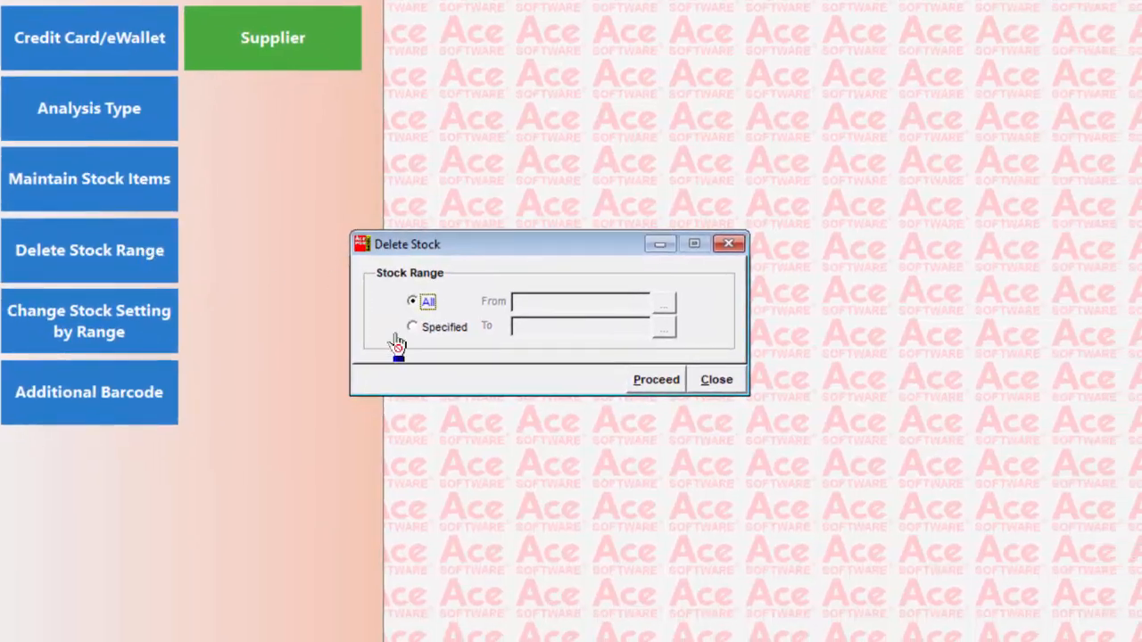
click(435, 328)
click(665, 314)
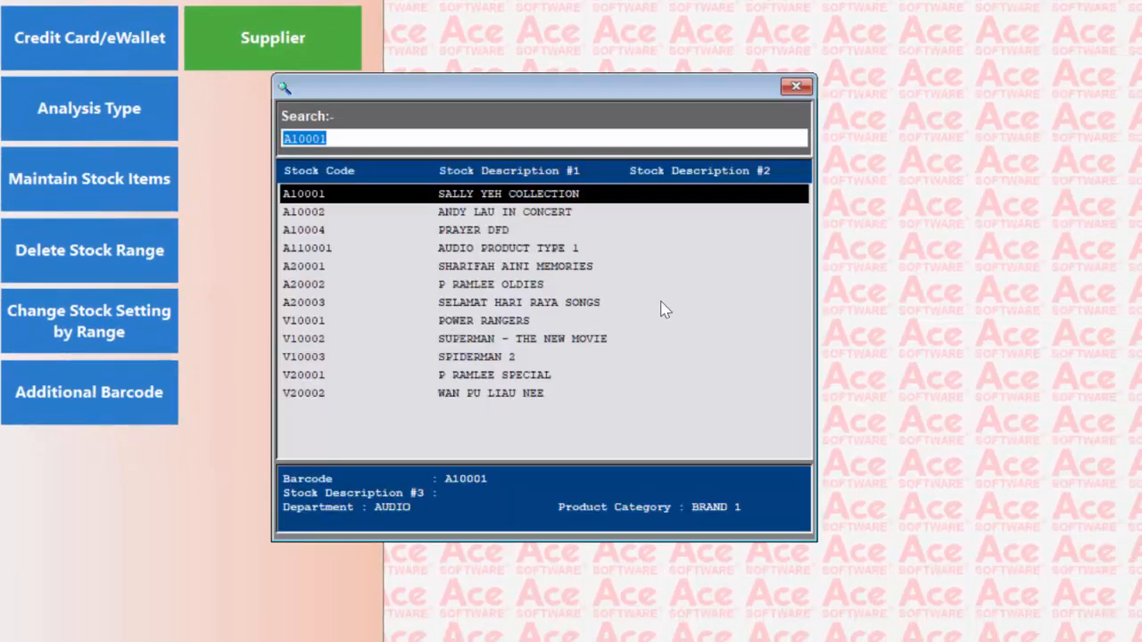
click(510, 215)
double_click(511, 214)
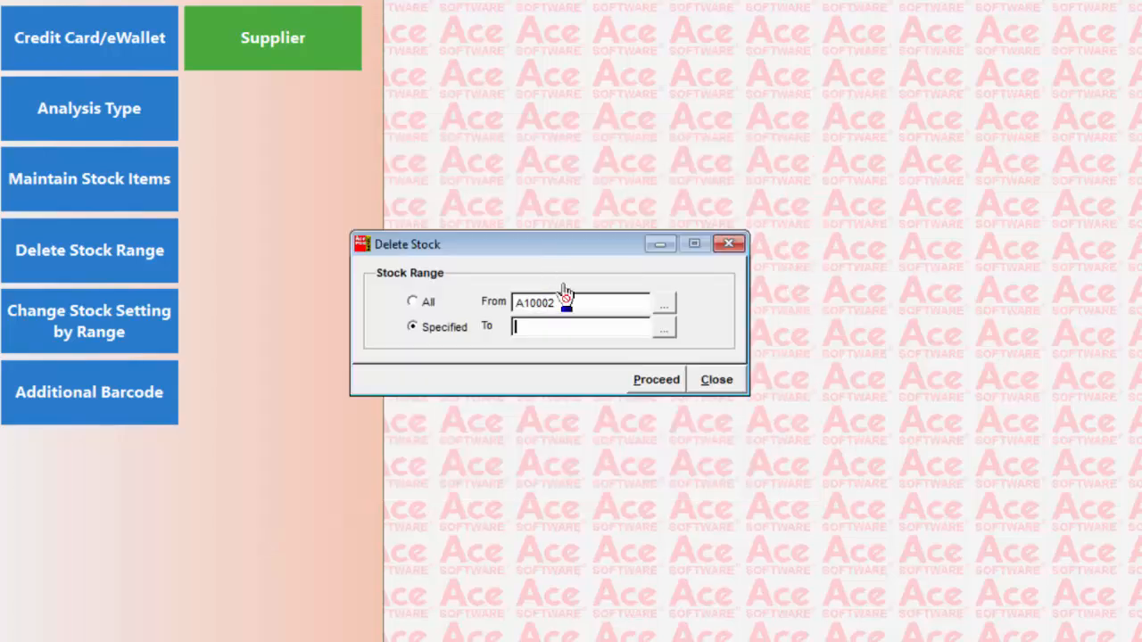
click(657, 332)
double_click(404, 323)
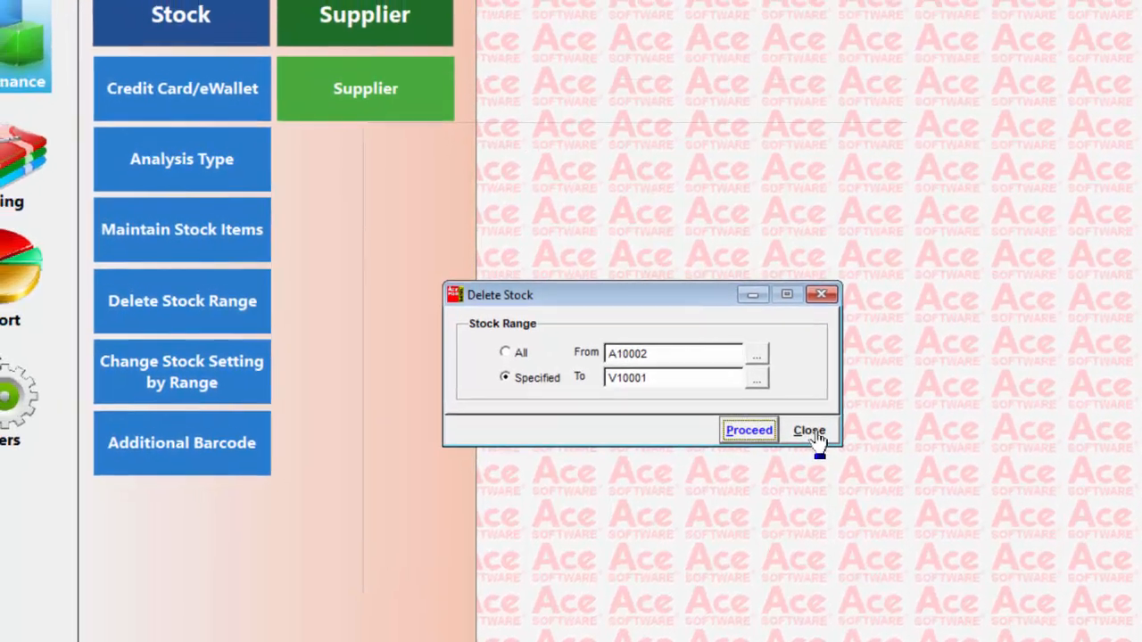
click(718, 383)
Open Change Stock Setting by Range, specify stock A110001 to V10001, mark purchase tax and sales tax for change, and close without proceeding
click(317, 421)
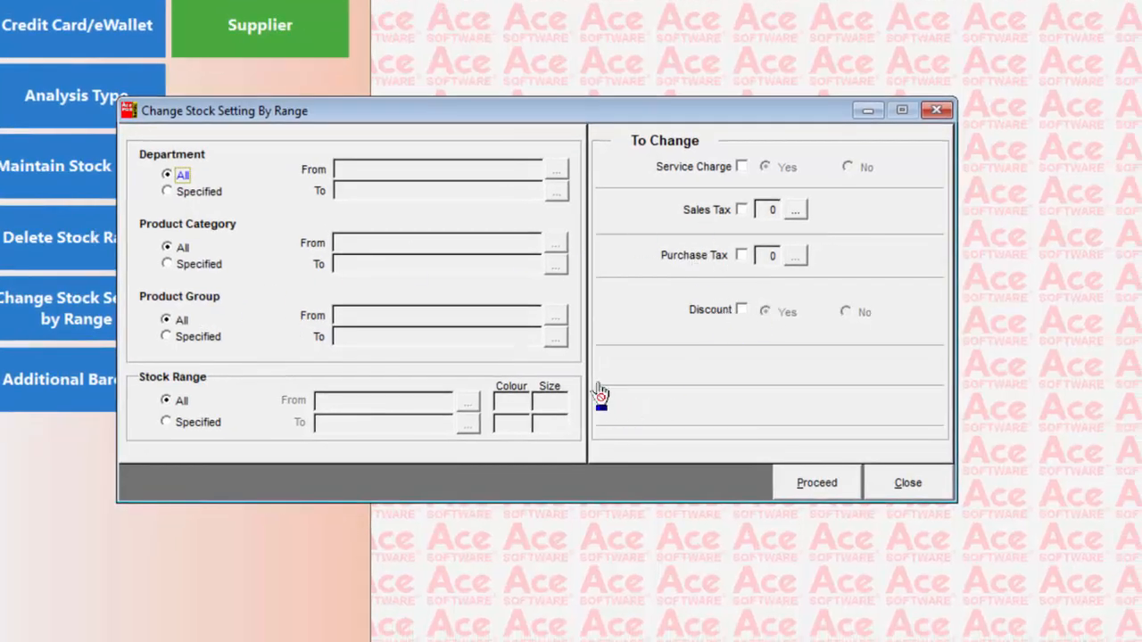
click(172, 423)
click(465, 406)
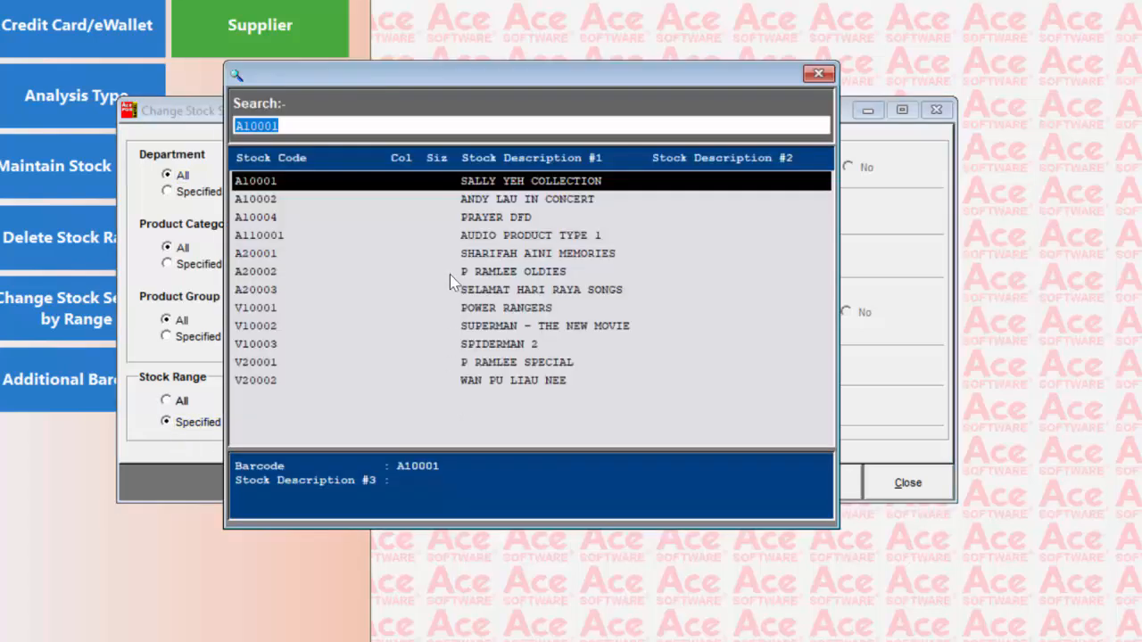
double_click(521, 236)
click(471, 427)
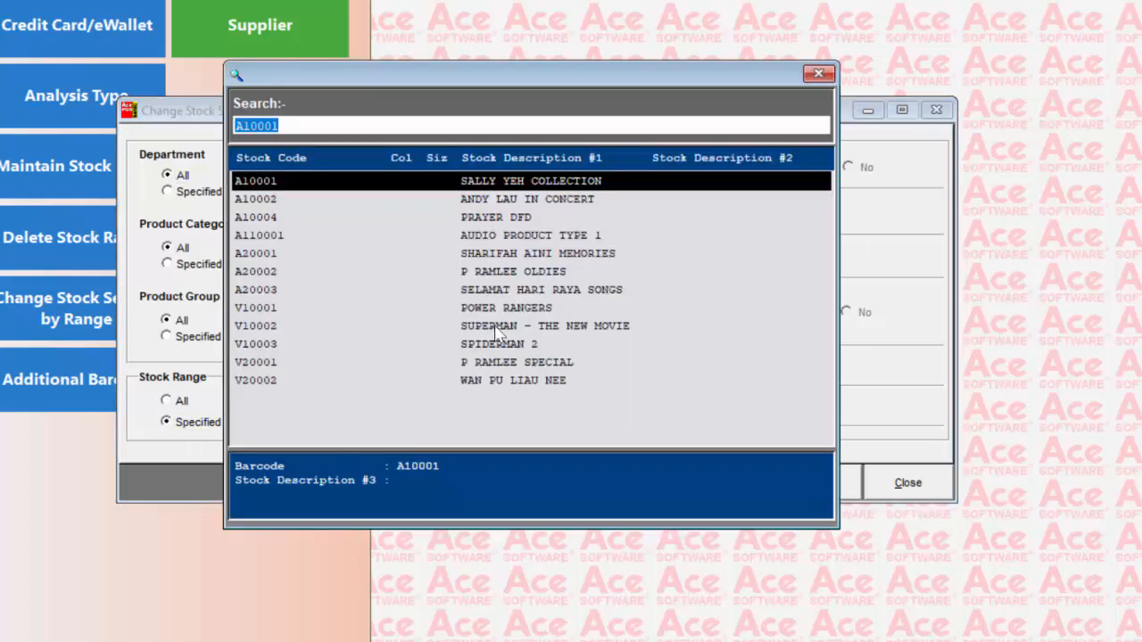
double_click(506, 310)
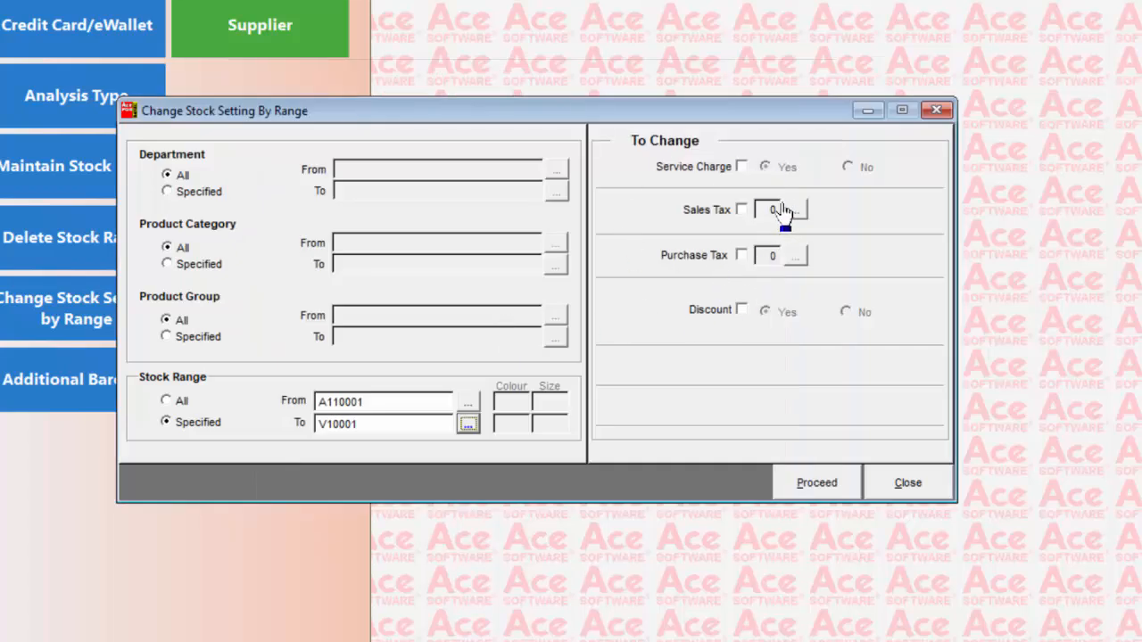
click(741, 256)
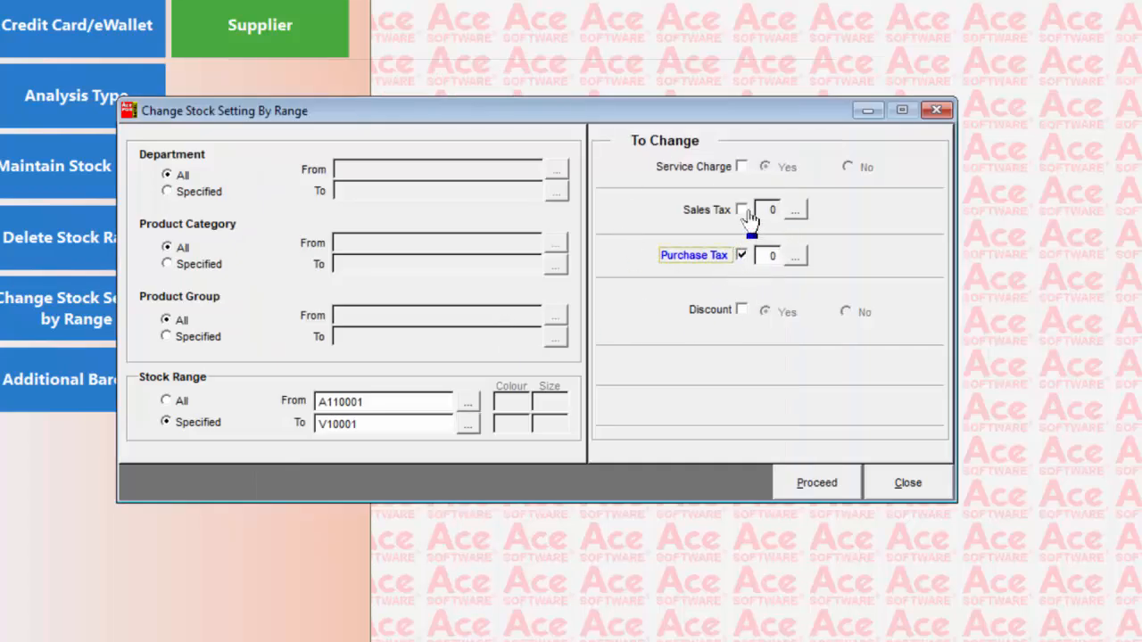
click(742, 210)
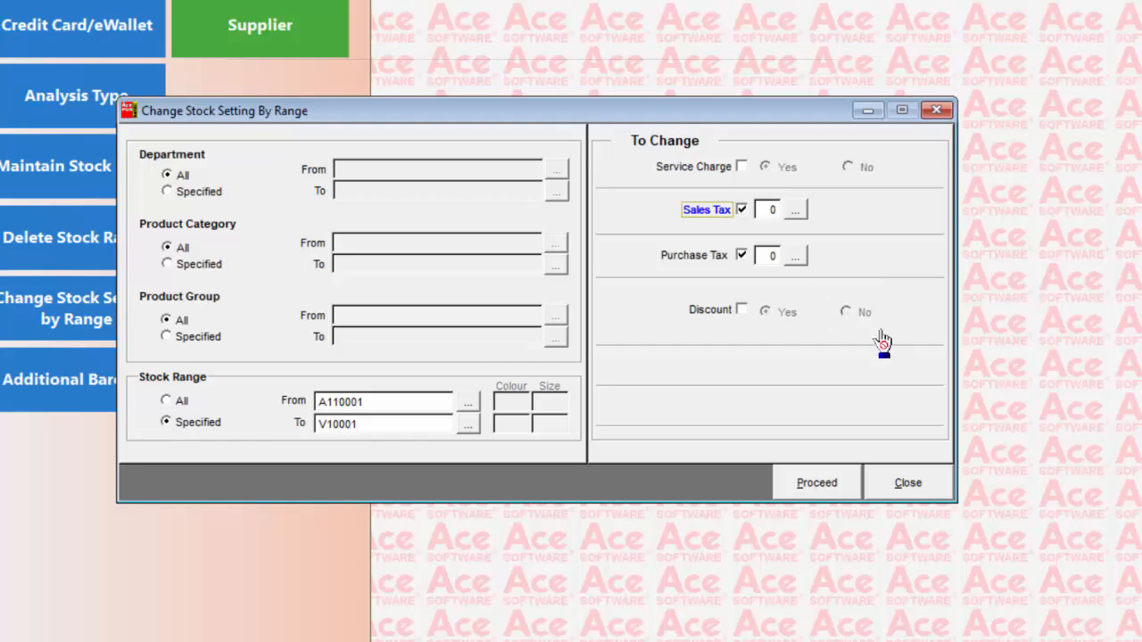
click(903, 492)
Open Maintain Additional Barcode, add barcode 12345 to stock A10001 (SALLY YEH COLLECTION) and leave without saving
click(336, 538)
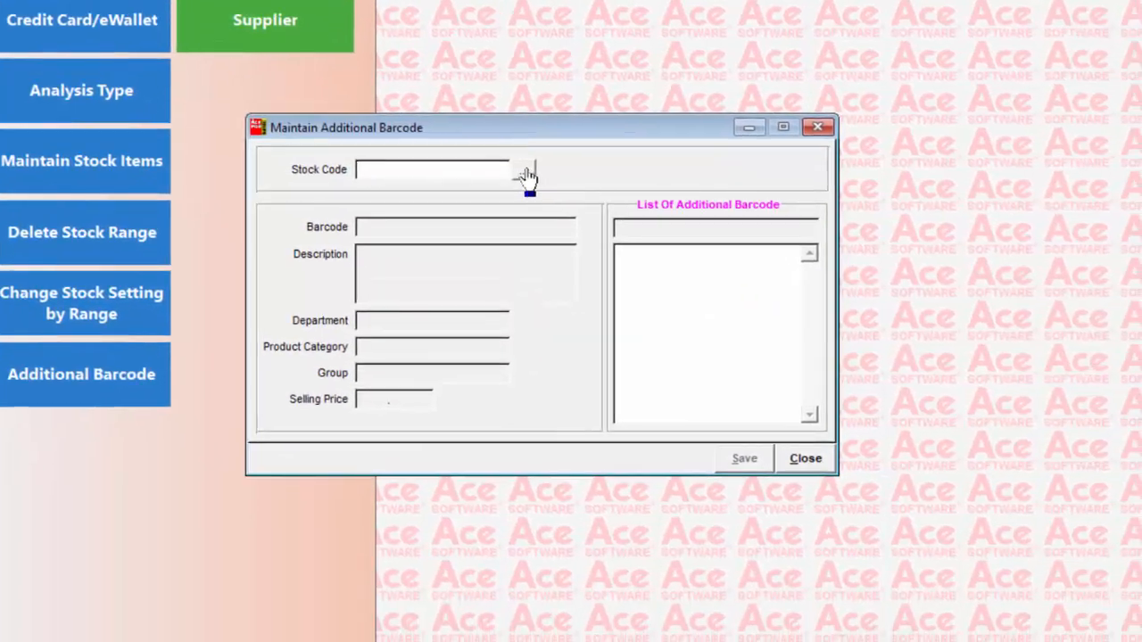
click(527, 177)
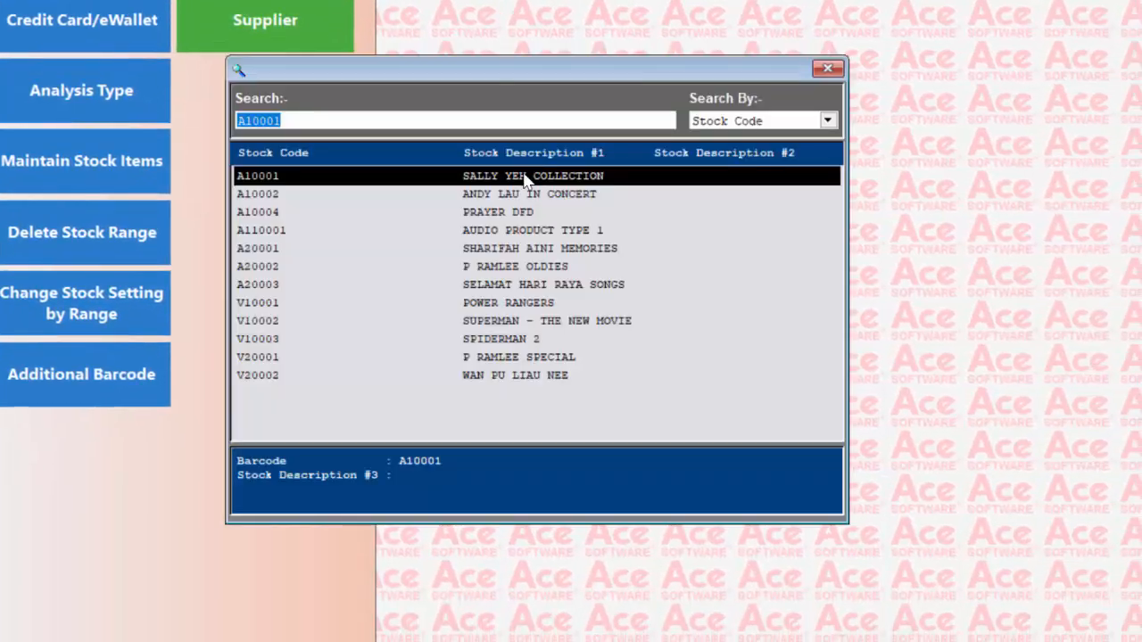
double_click(523, 184)
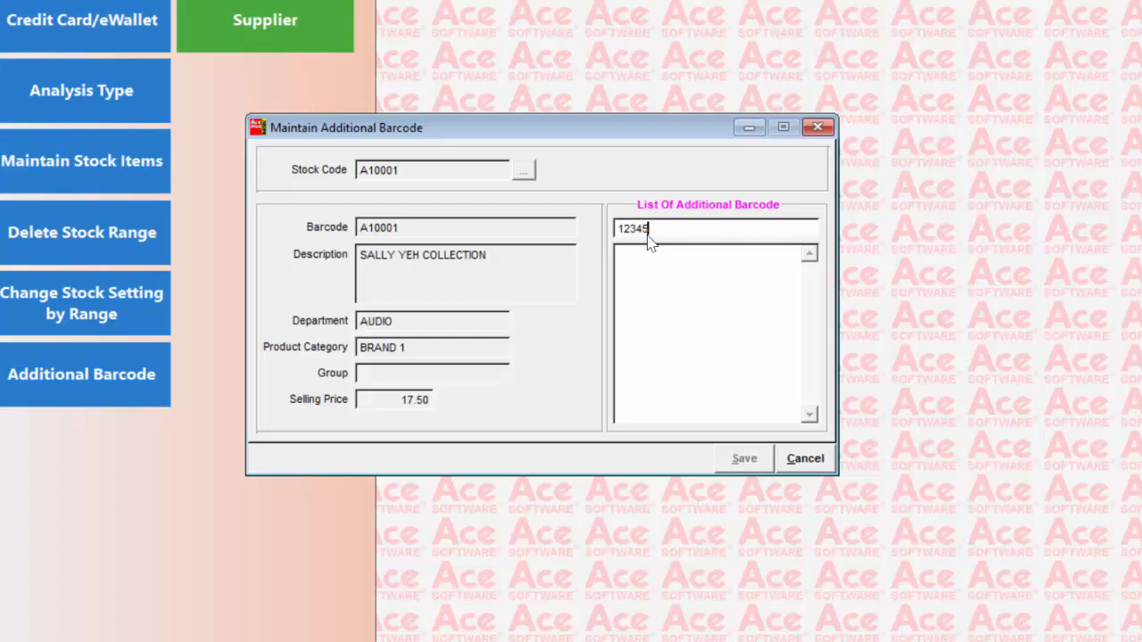
key(Return)
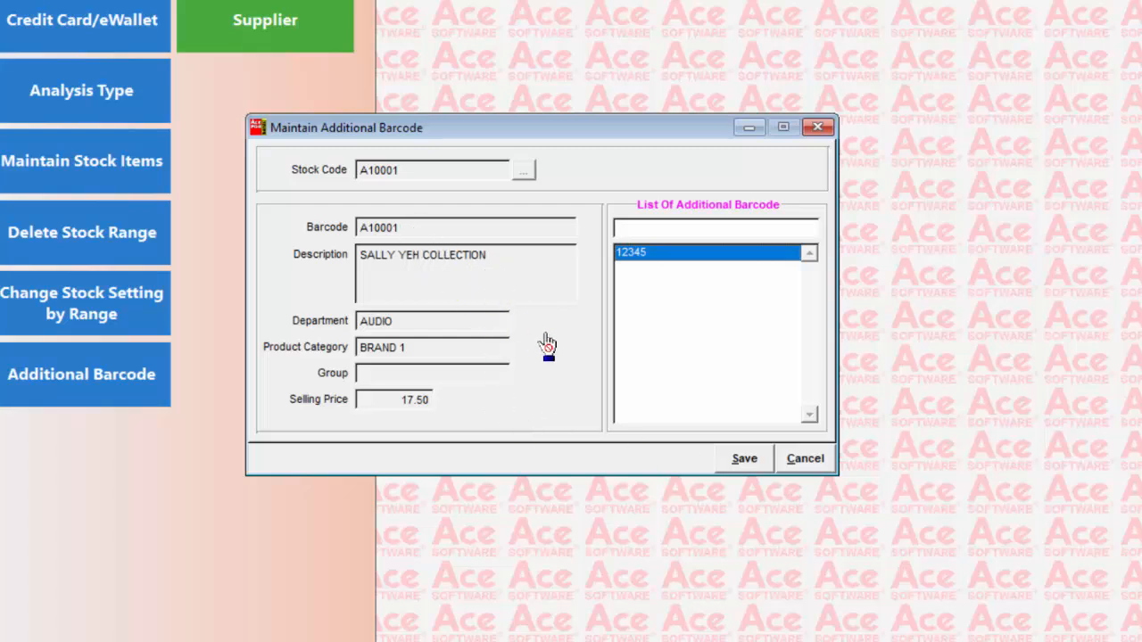
click(806, 459)
click(568, 373)
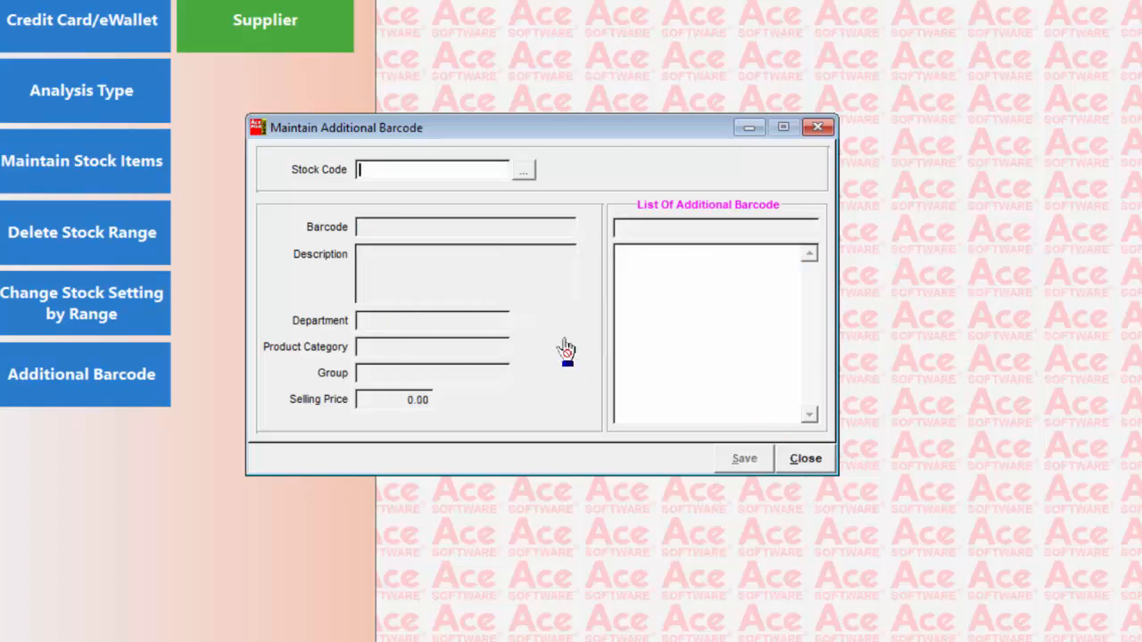
key(Escape)
Open stock purchase/returns posting, pass the cost price password prompt and enable printing of the posting journal
click(103, 298)
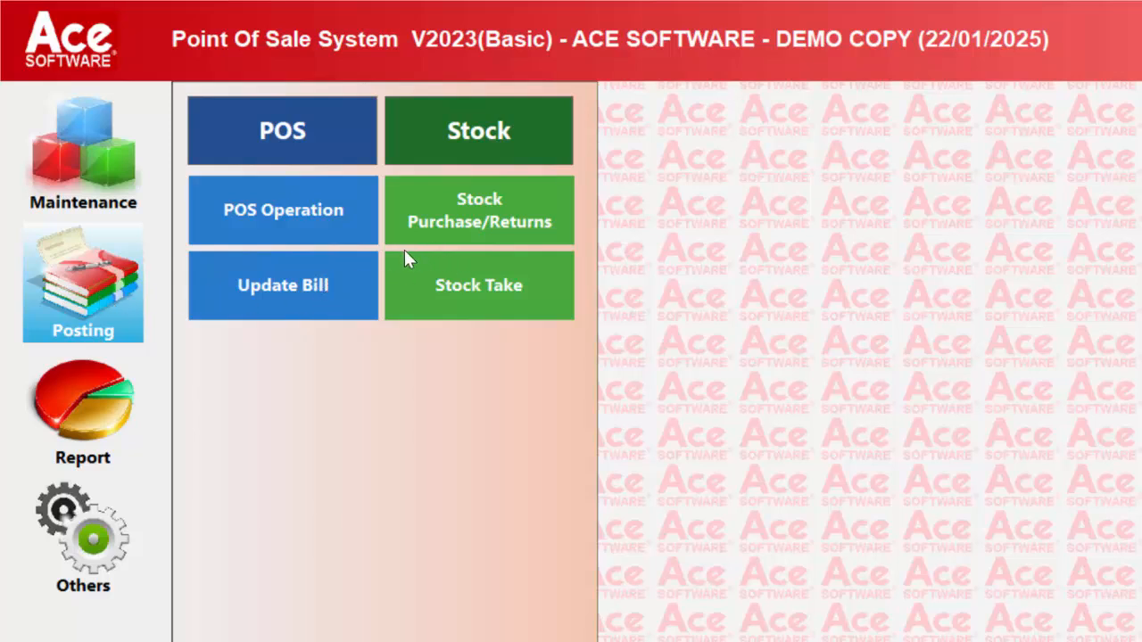
click(446, 210)
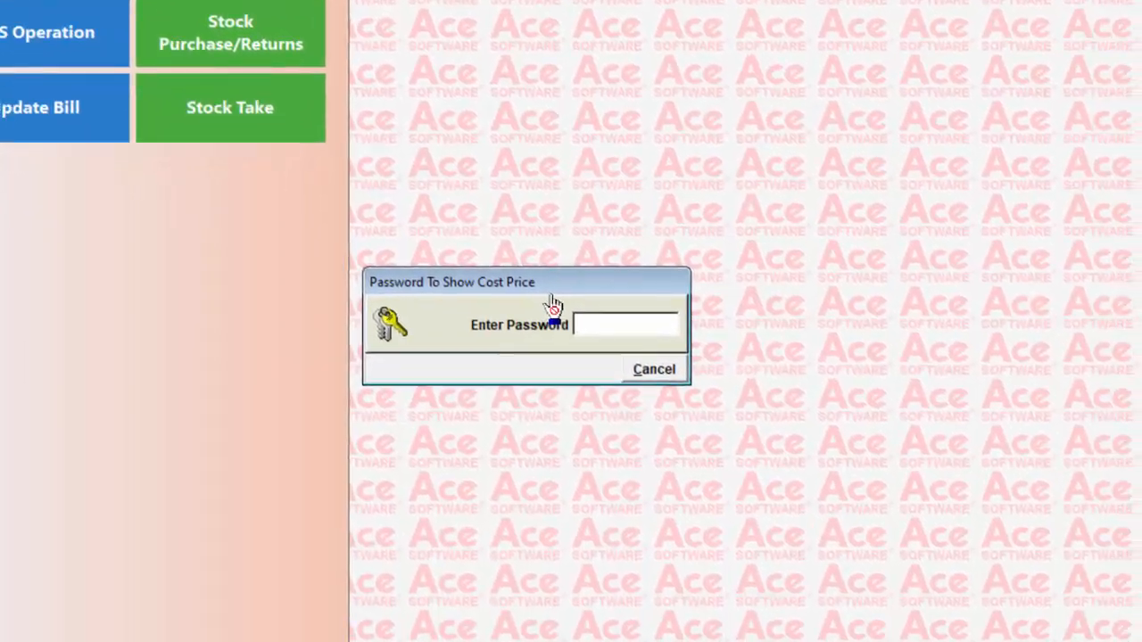
key(Return)
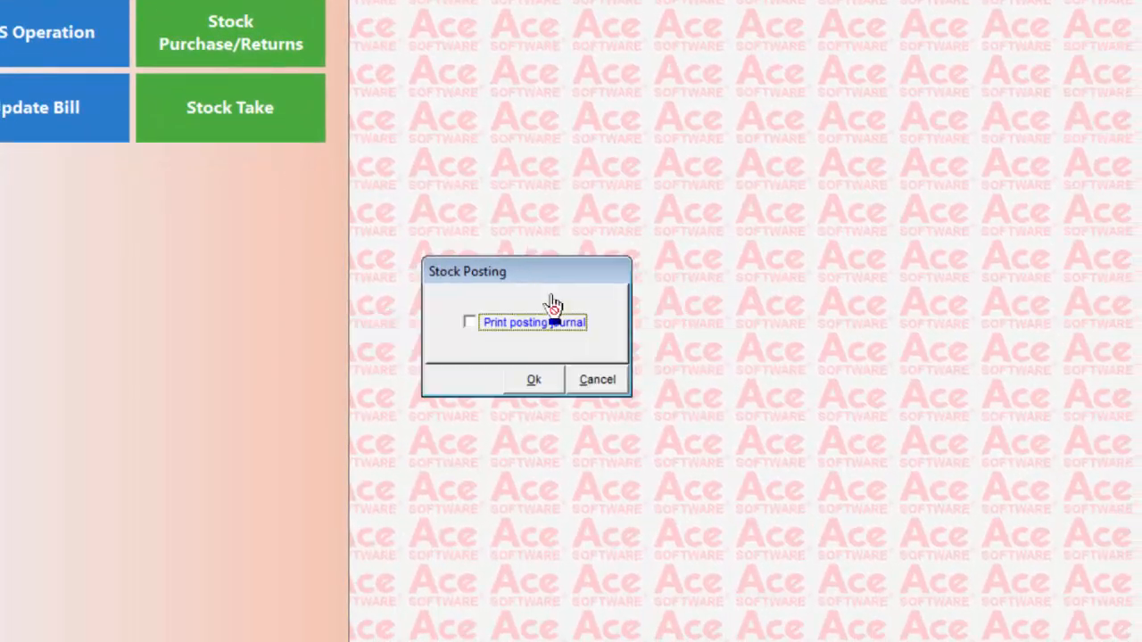
click(470, 324)
click(531, 381)
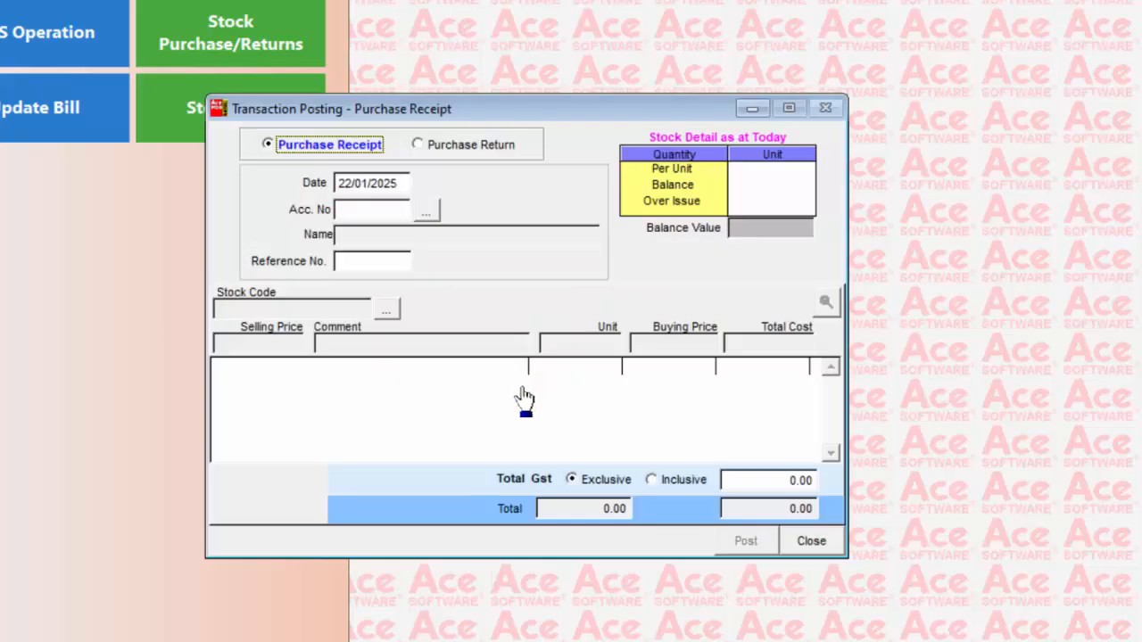
Choose AXL AUDIO SPECIALISTS SDN BHD as the purchase receipt's supplier and enter reference number 1234
key(Tab)
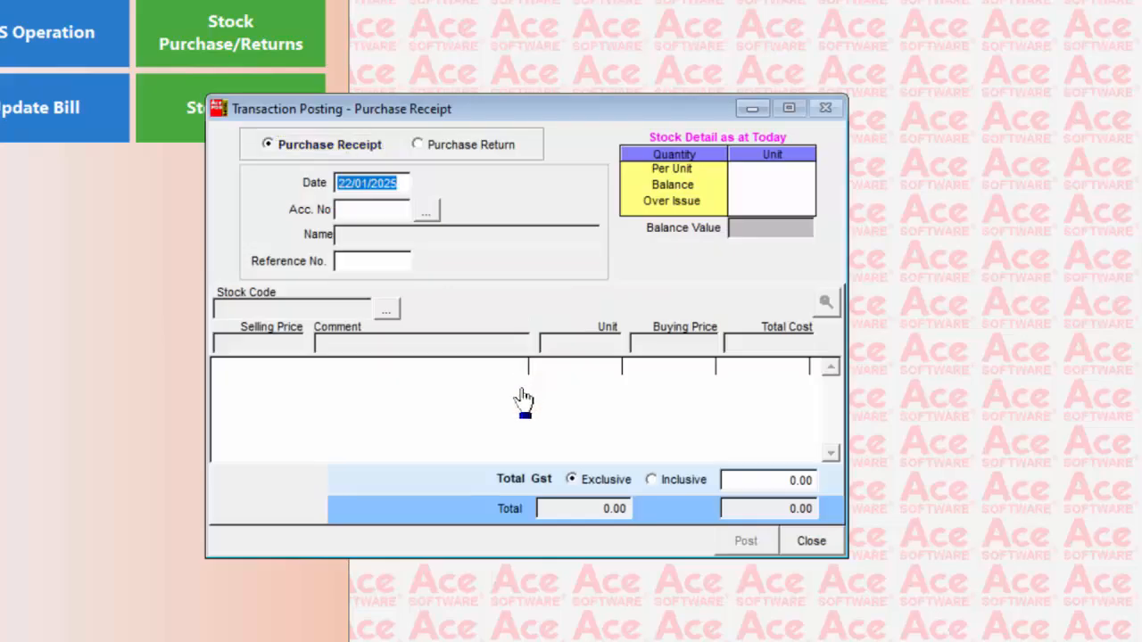
key(Tab)
key(Tab)
key(Return)
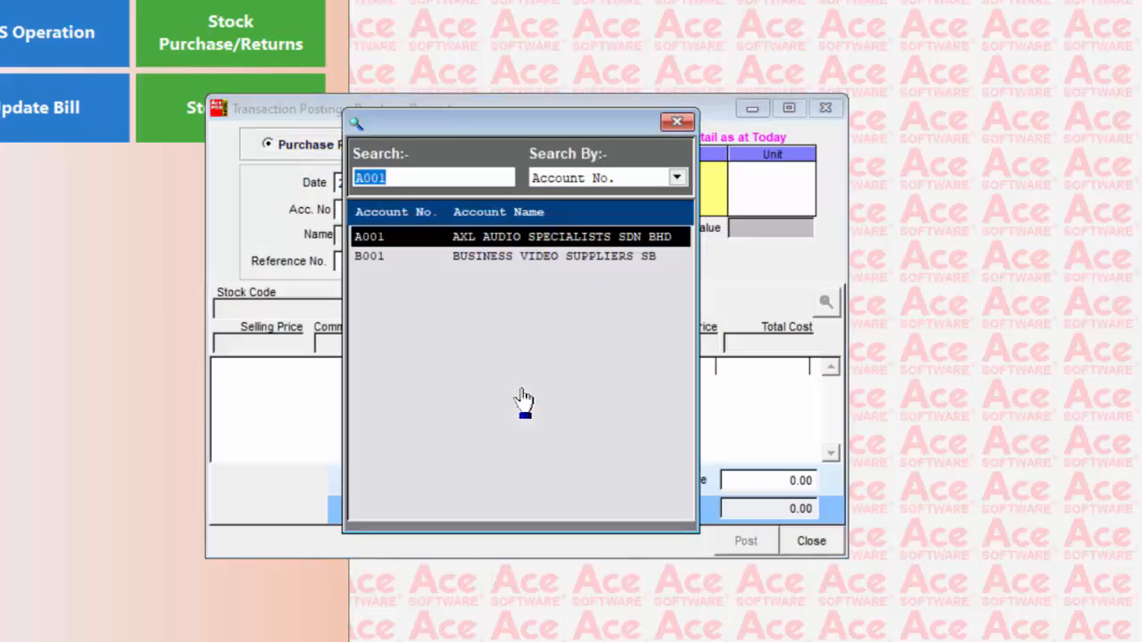
key(Return)
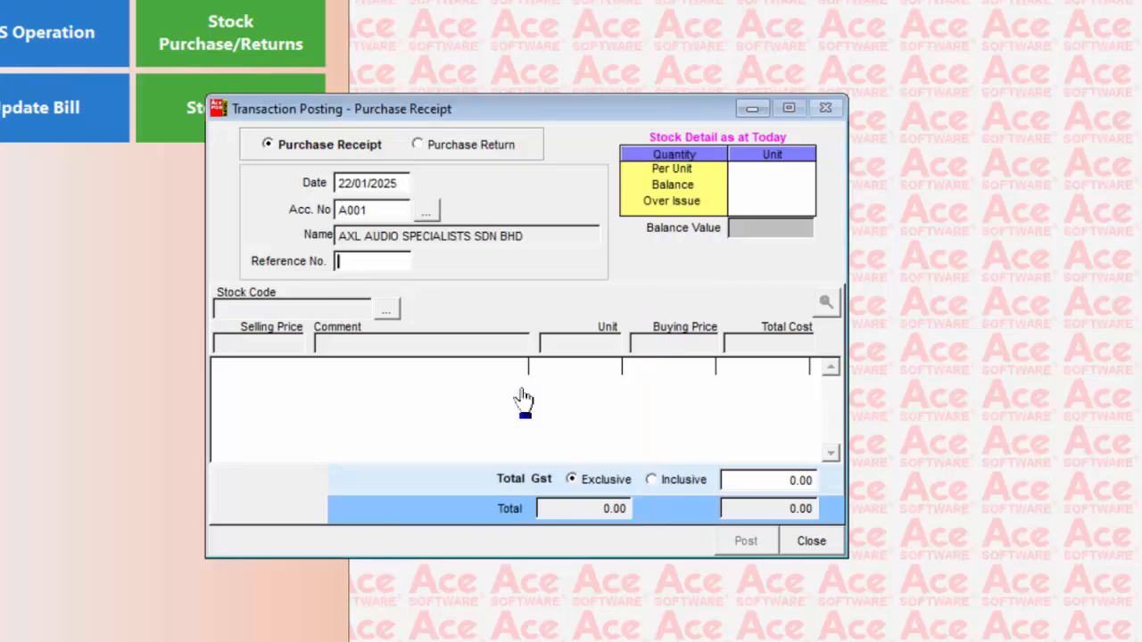
text(1234)
key(Return)
Look up stock A10001 by stock code and add 20 pieces of it to the purchase receipt
key(Tab)
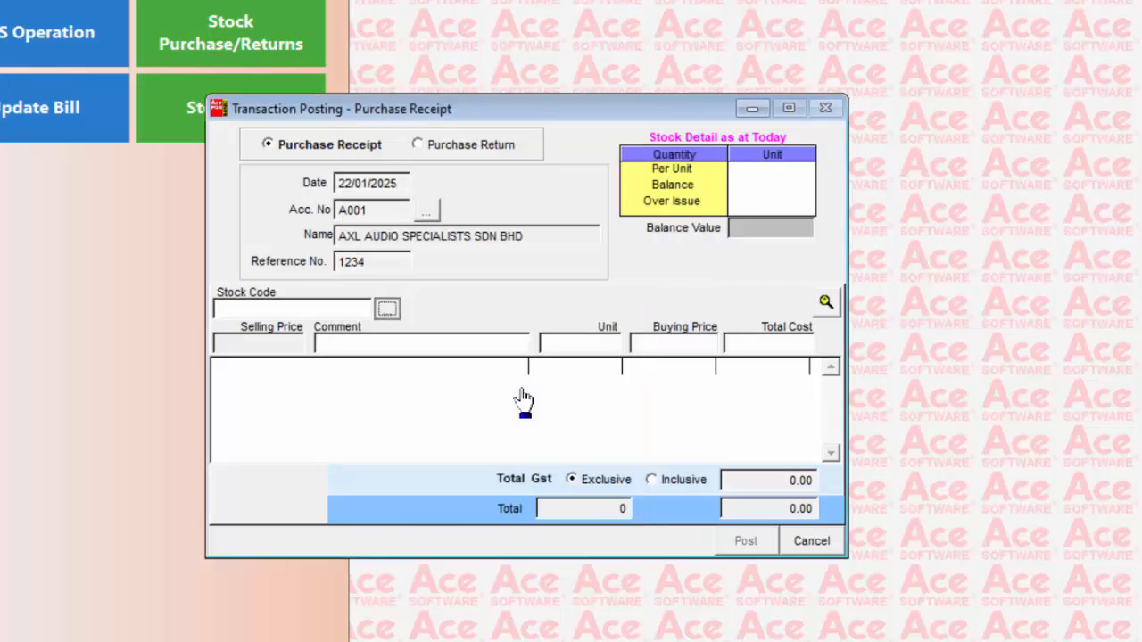
key(Return)
key(Return)
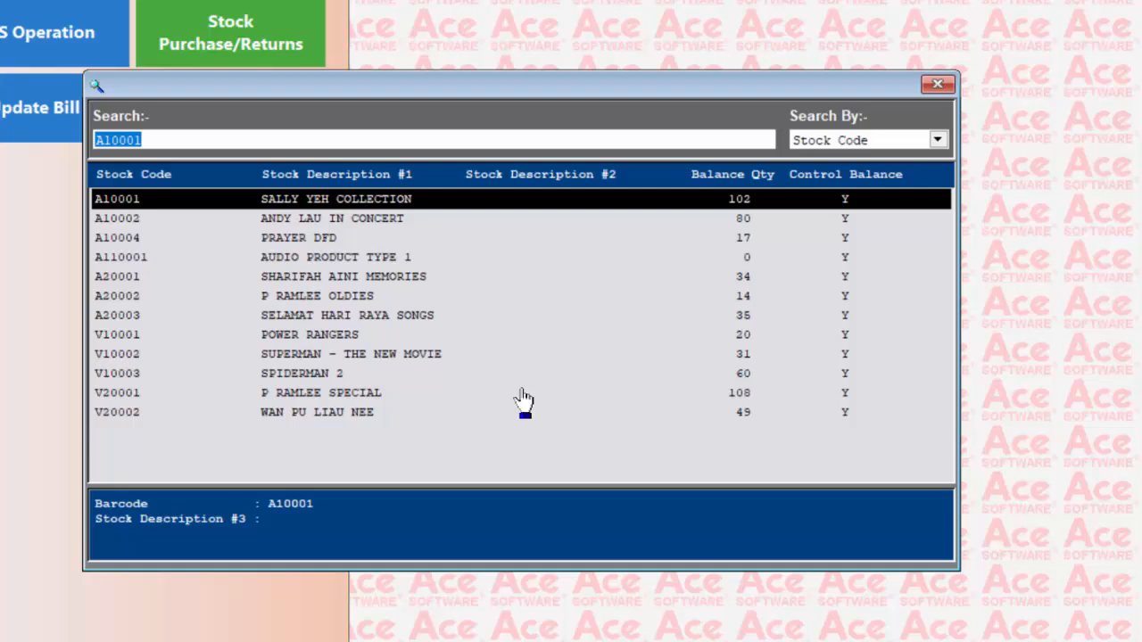
key(Return)
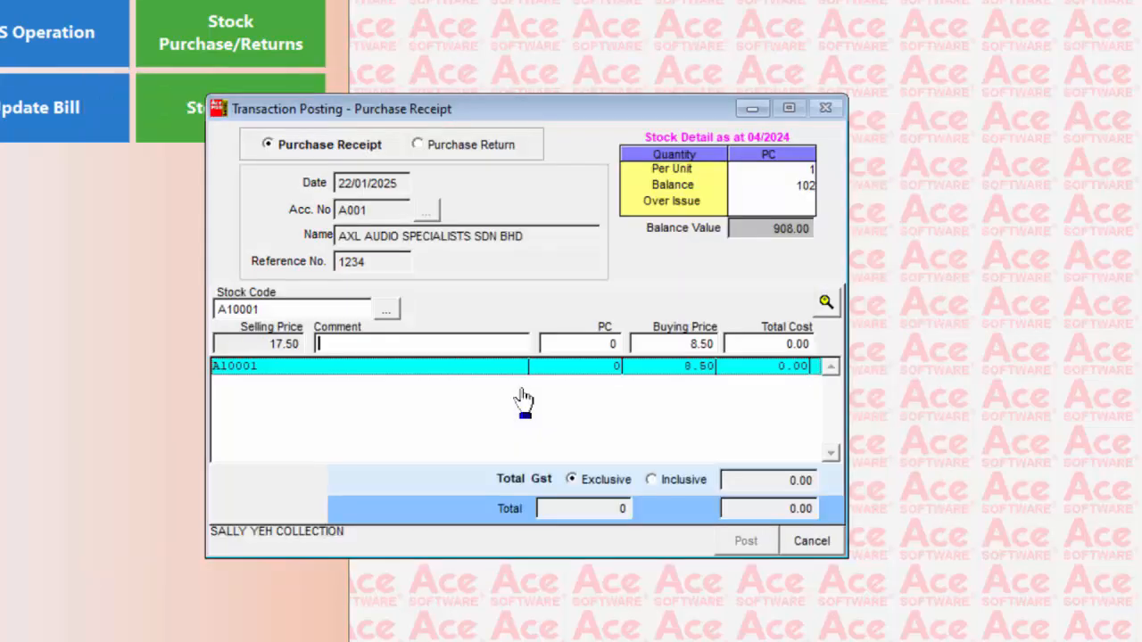
key(Return)
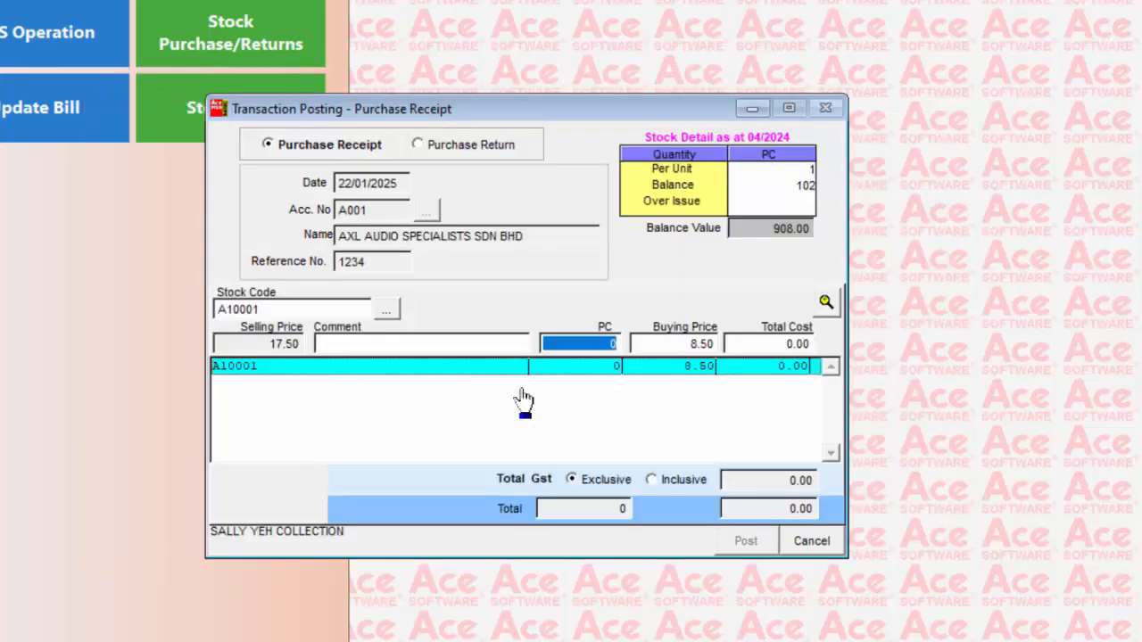
text(20)
key(Return)
key(Return)
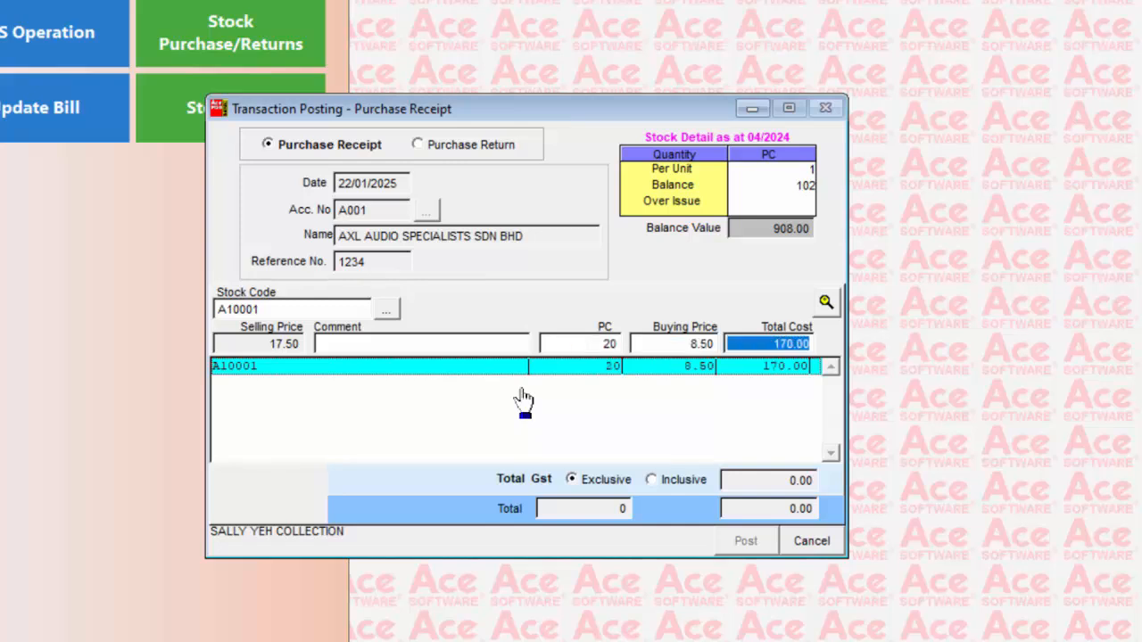
key(Return)
Look up stock A110001 (AUDIO PRODUCT TYPE 1) by stock code and add 100 pieces to the purchase receipt
key(Return)
key(Return)
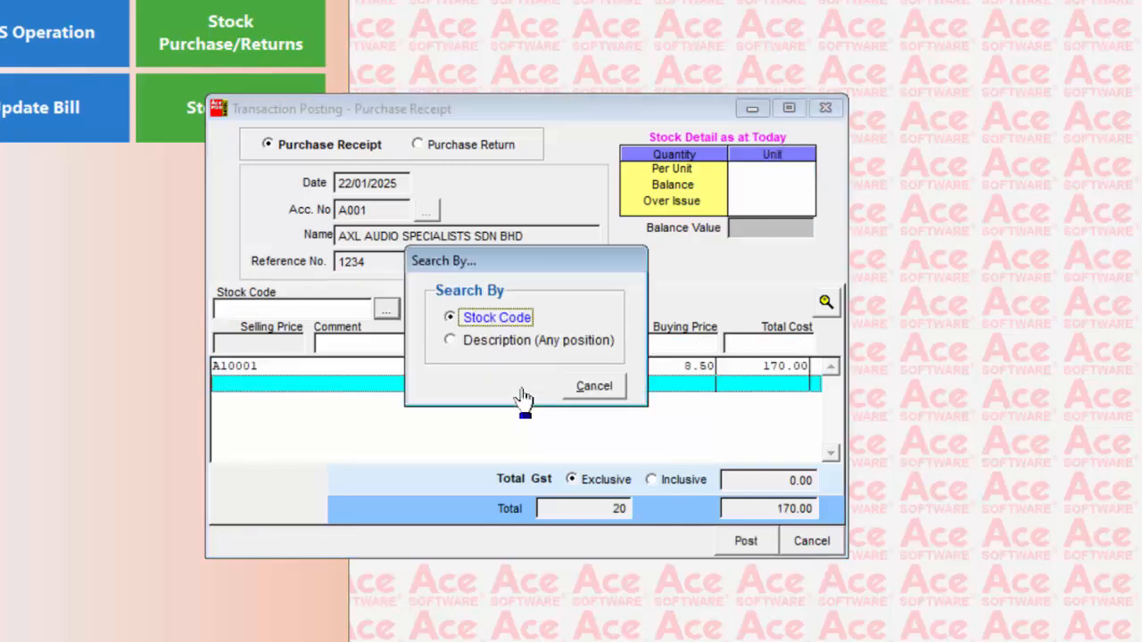
key(Return)
key(Down)
key(Down)
key(Down)
key(Down)
key(Down)
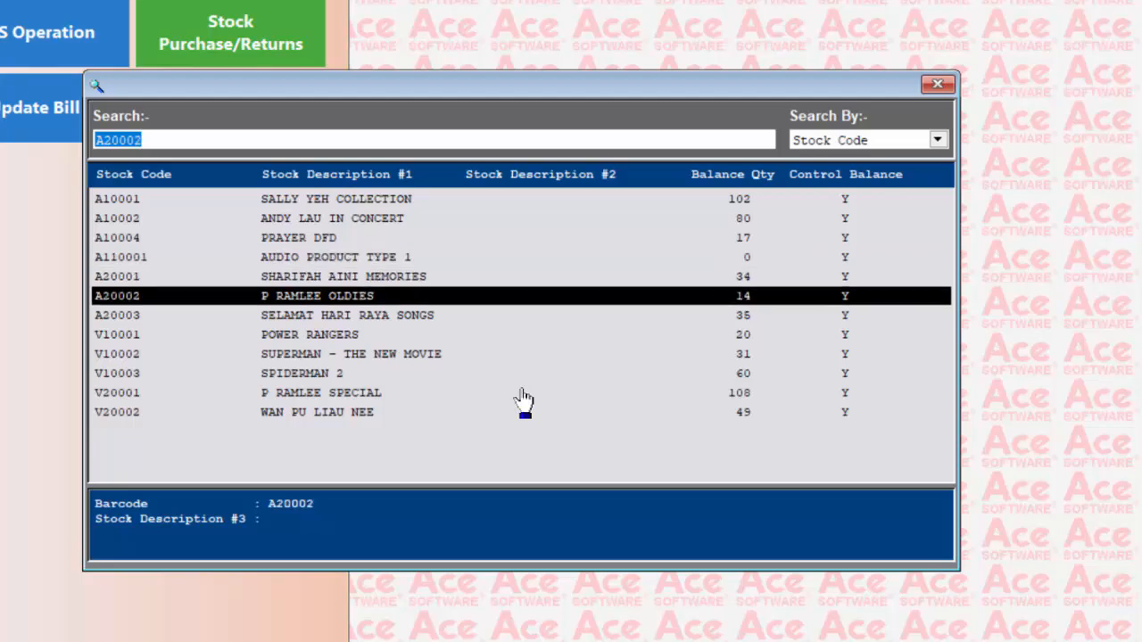
key(Down)
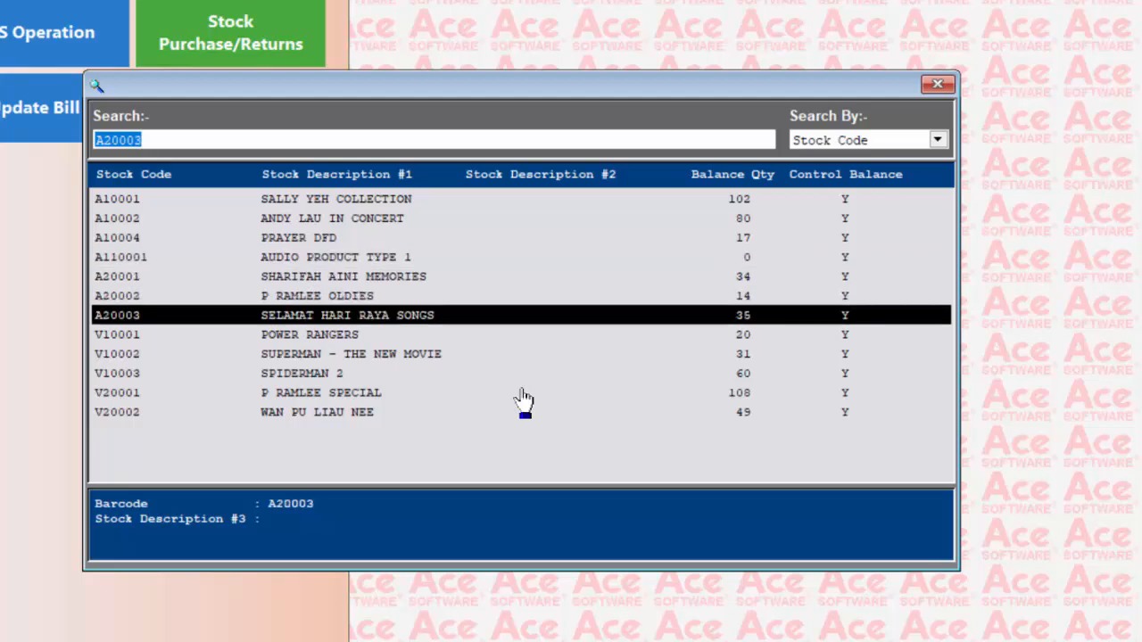
key(Up)
key(Up)
key(Up)
key(Return)
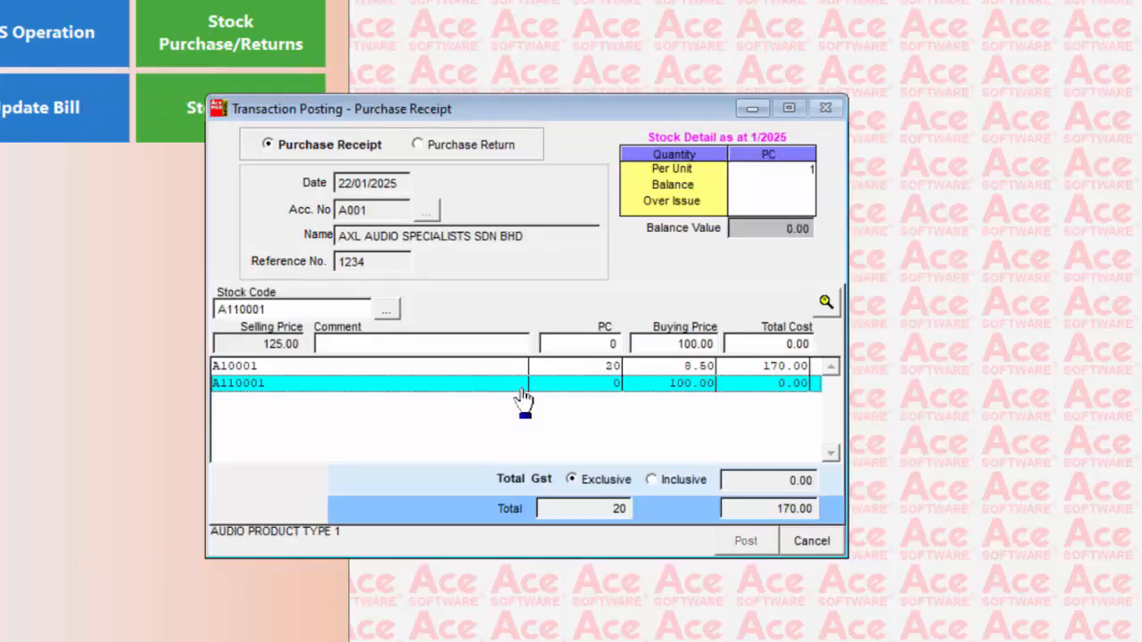
key(Return)
text(100)
key(Return)
Add 20 pieces of stock A20003 (SELAMAT HARI RAYA SONGS) to the purchase receipt and post the receipt
key(Return)
key(Return)
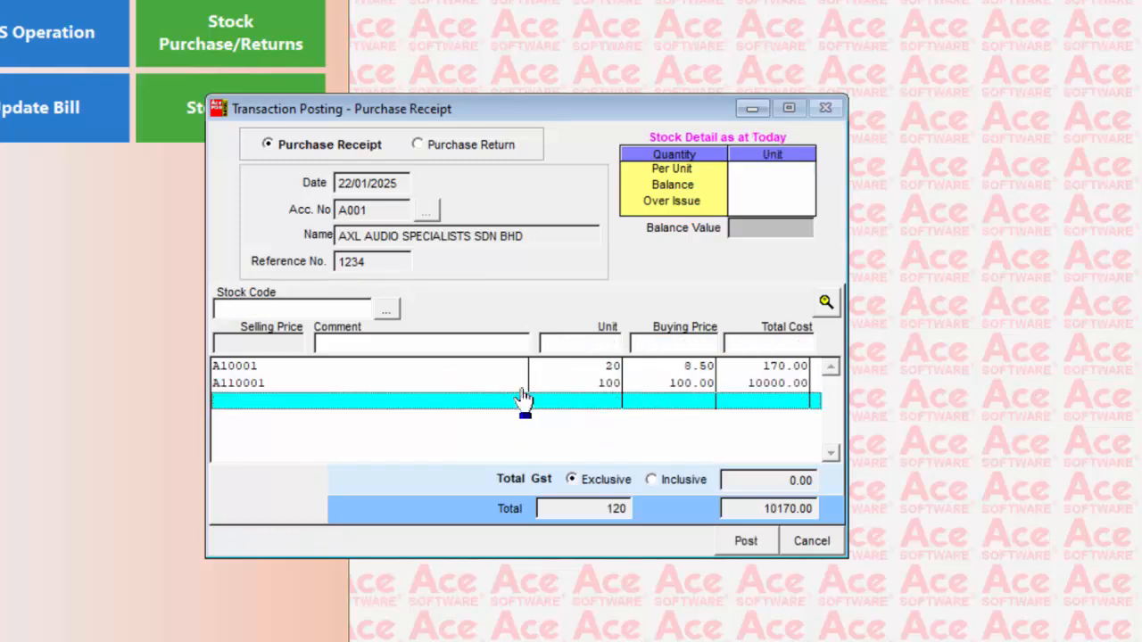
key(Return)
key(Return)
key(Return)
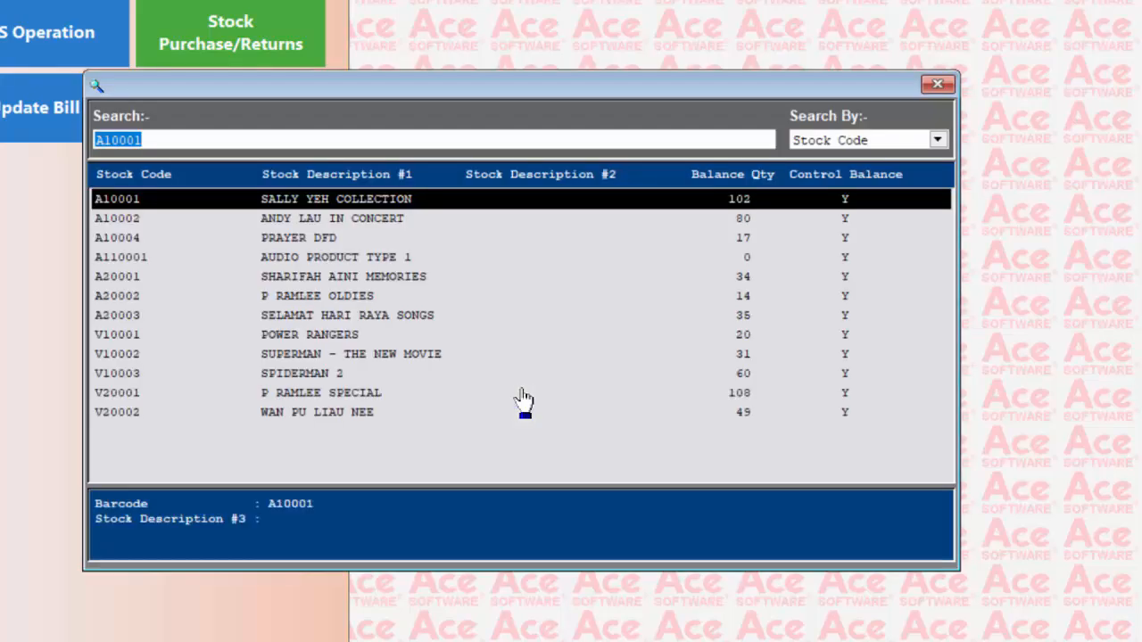
key(Down)
key(Down)
key(Down)
key(Down)
key(Down)
key(Down)
key(Return)
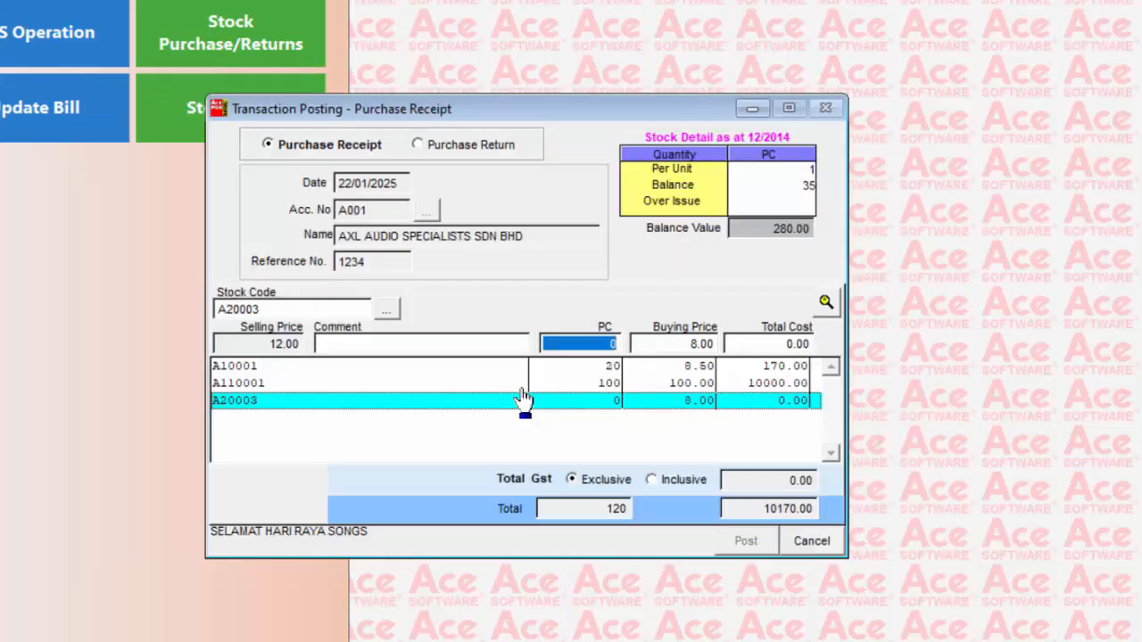
text(20)
key(Return)
key(Return)
key(Return)
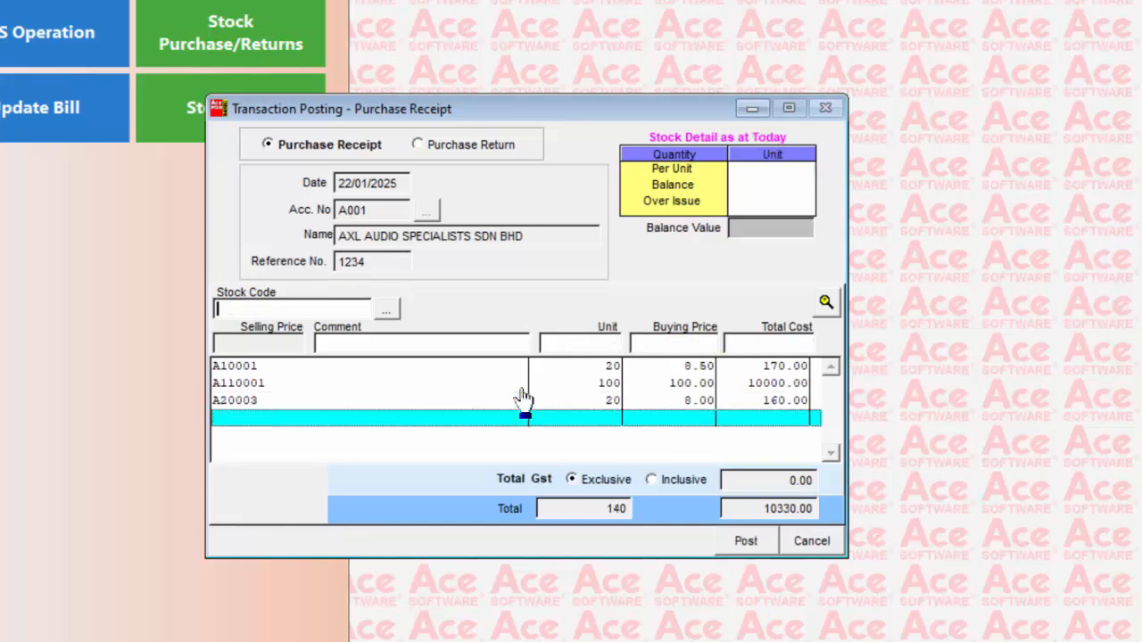
click(747, 544)
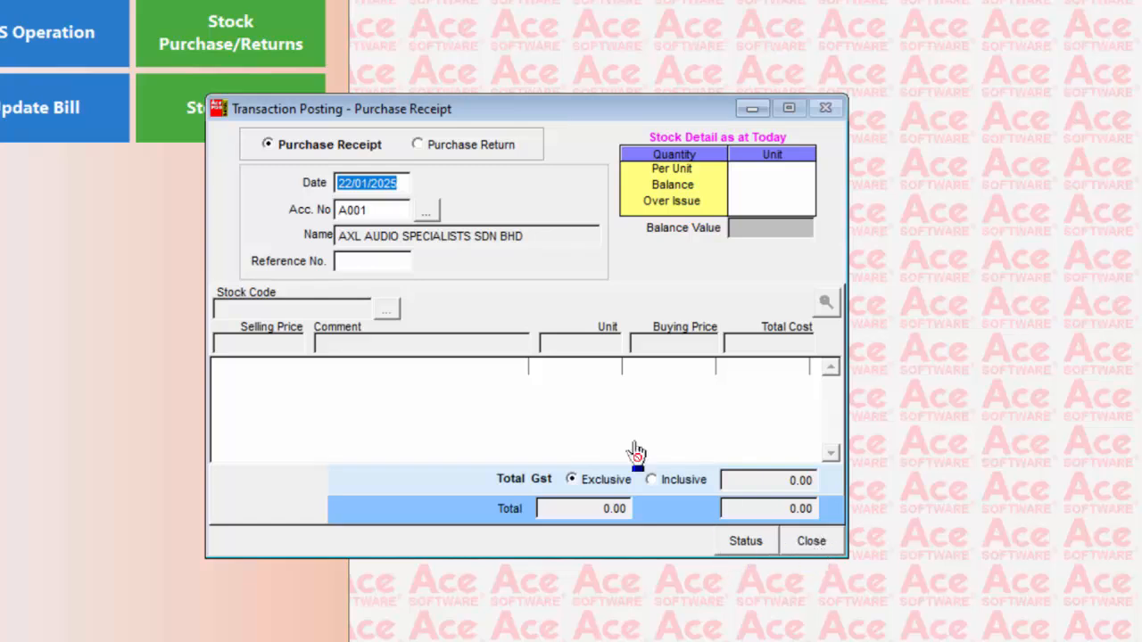
Switch the transaction type to Purchase Return, then end the posting session and confirm
click(418, 145)
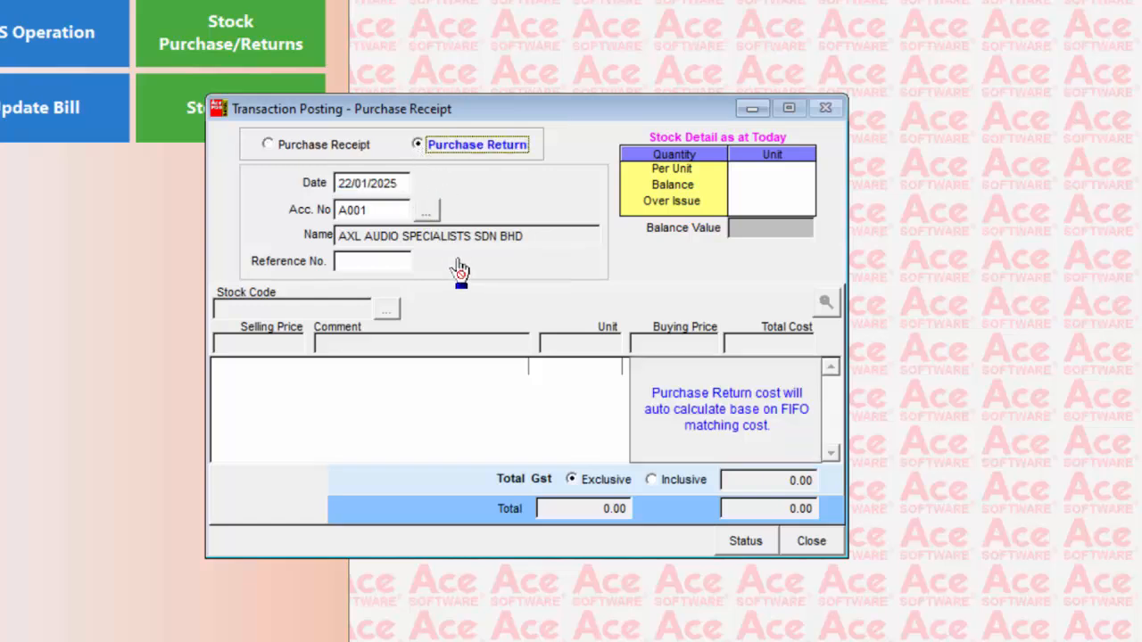
click(808, 541)
click(517, 399)
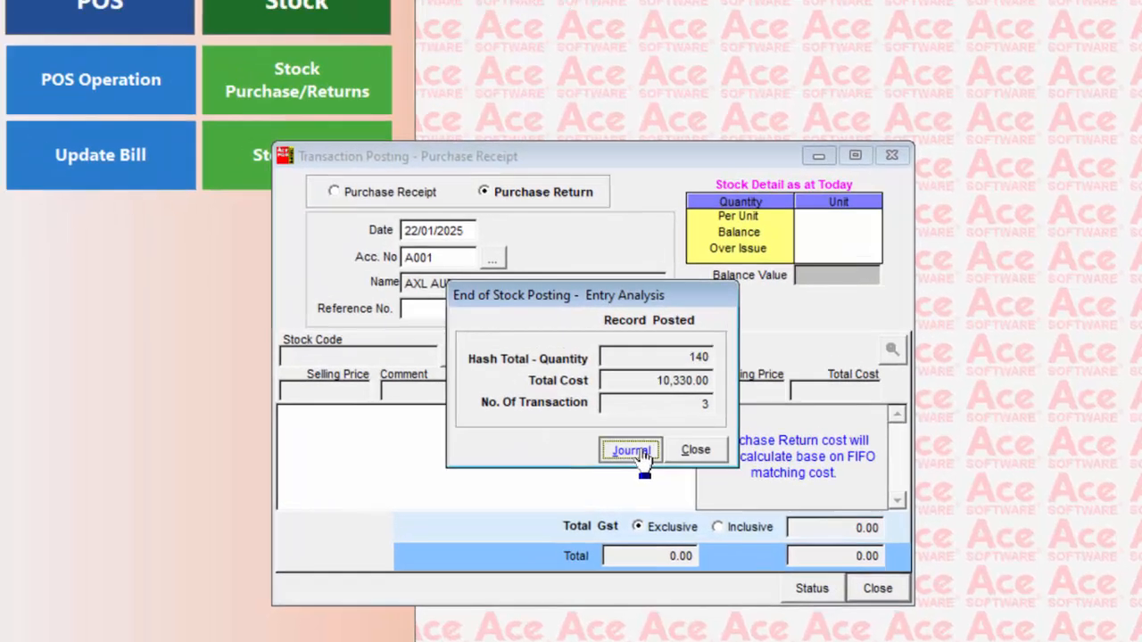
Preview the transaction posting journal in an enlarged window, examine the posted purchases and close the preview
click(636, 452)
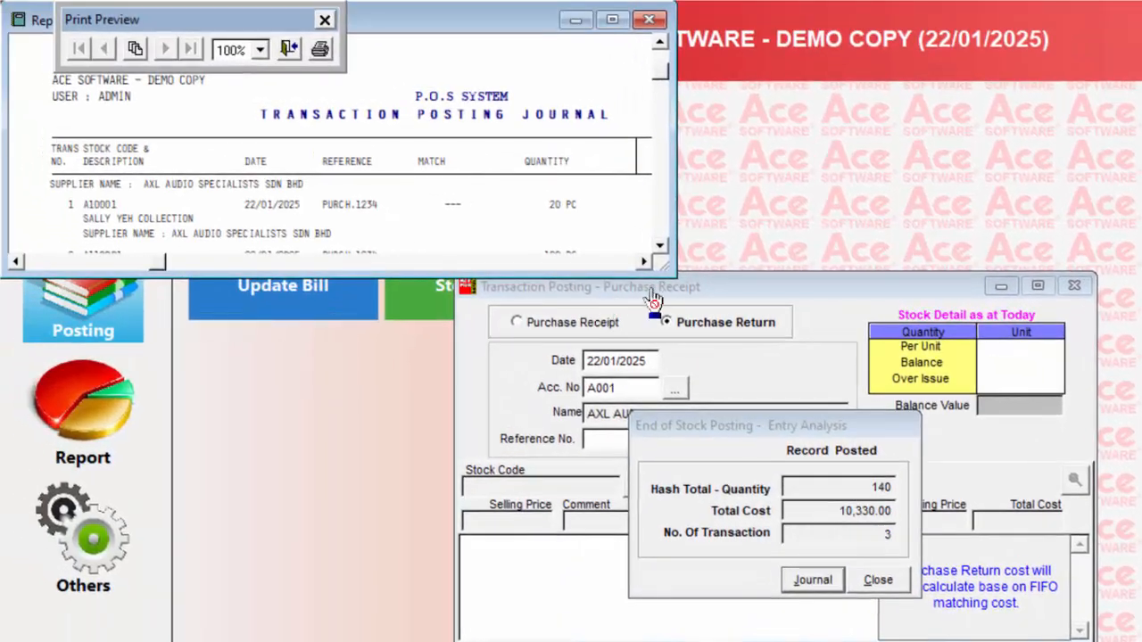
drag(785, 367, 886, 614)
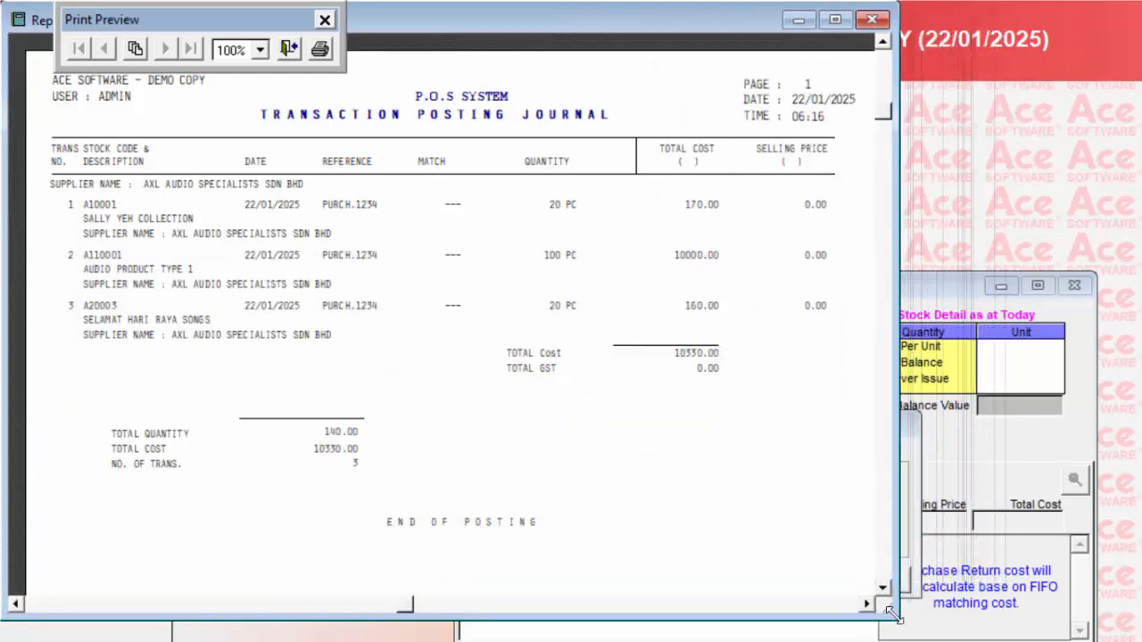
click(288, 48)
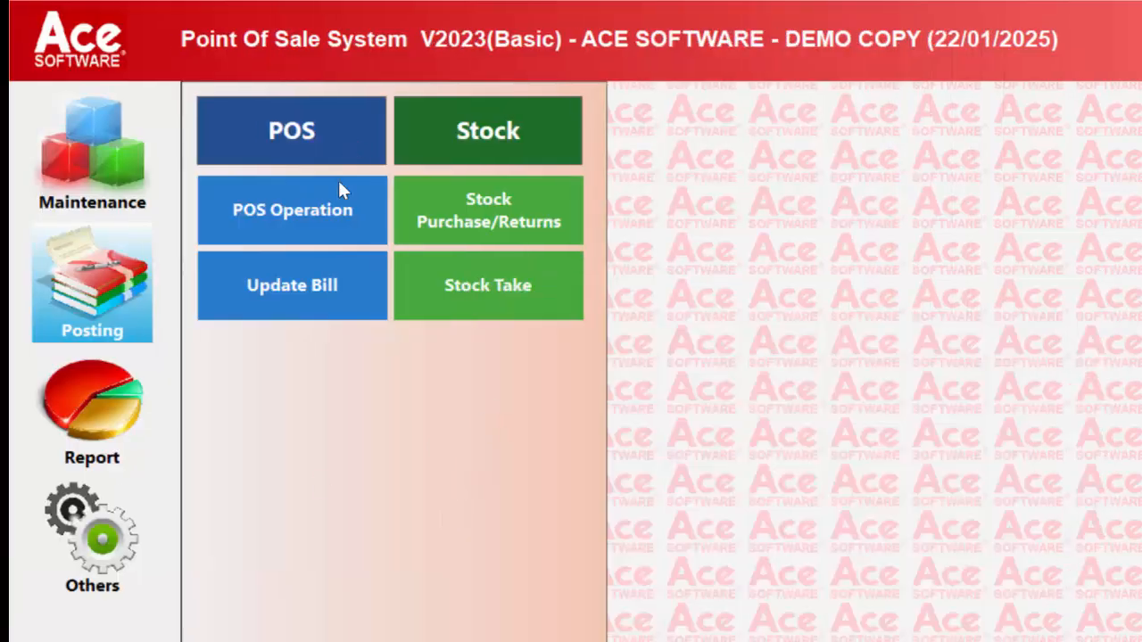
Activate the P.O.S terminal with 200 of cash added and enlarge the activation report preview
click(337, 226)
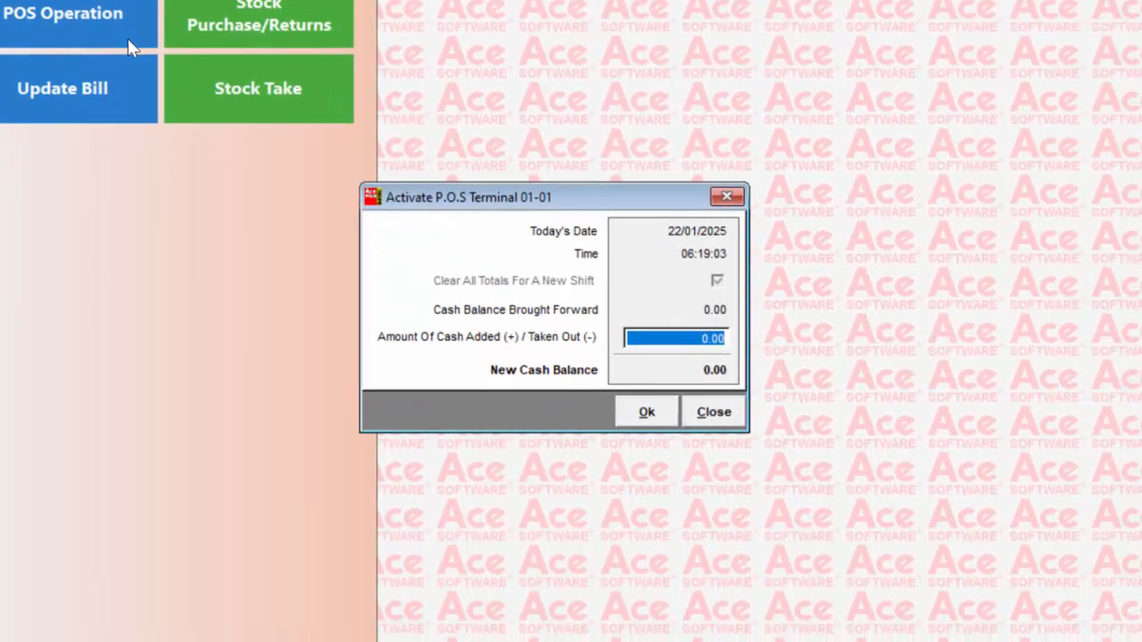
text(200)
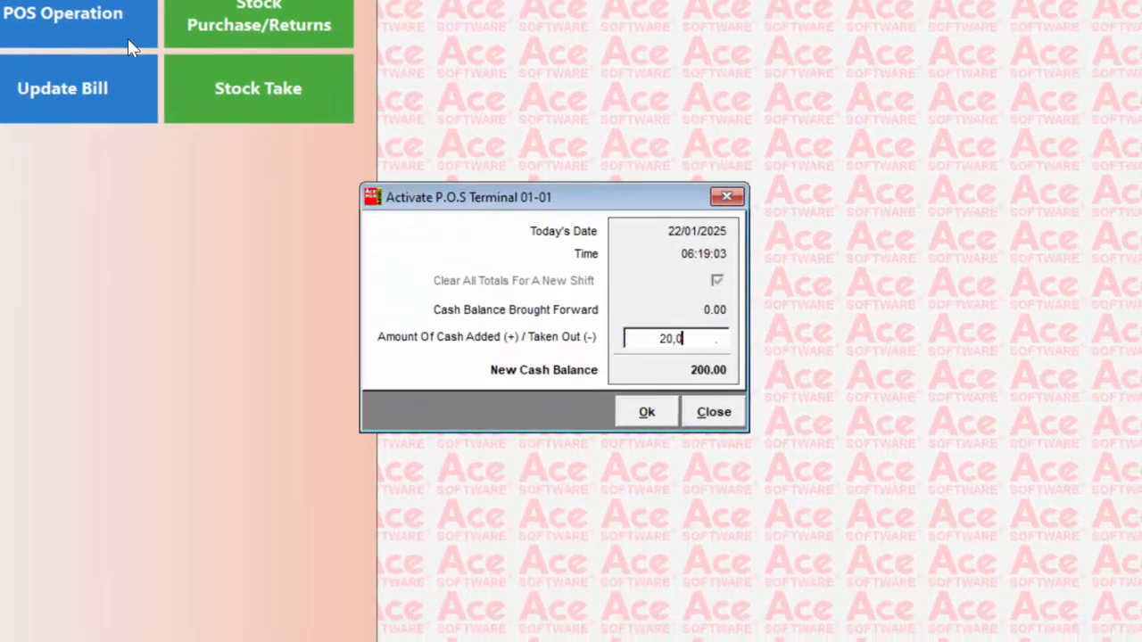
key(Return)
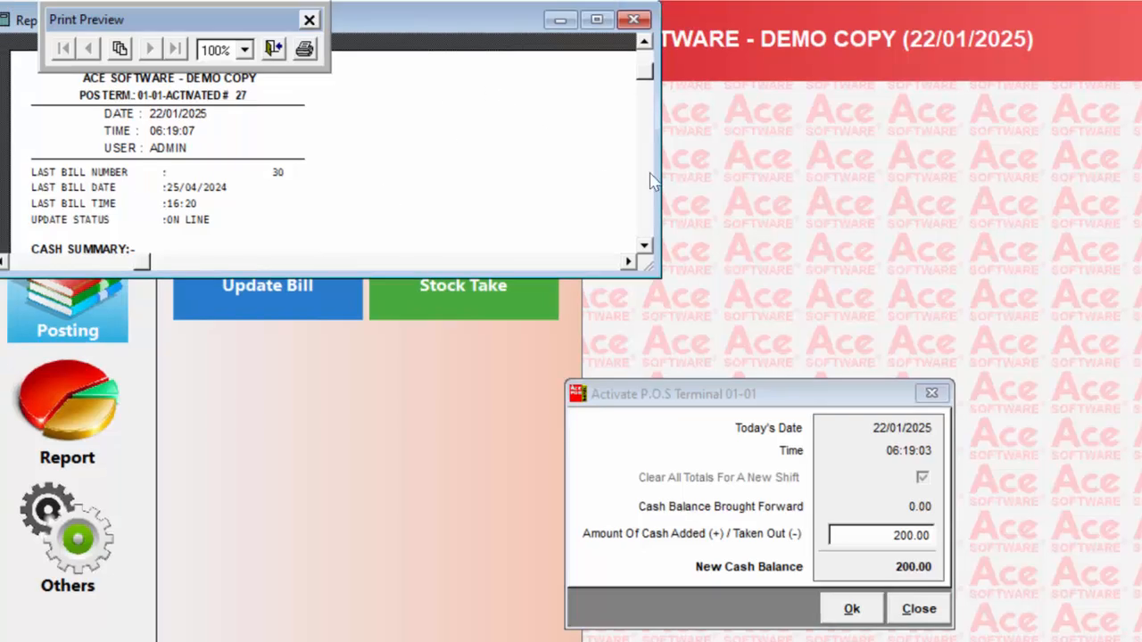
drag(644, 259, 392, 441)
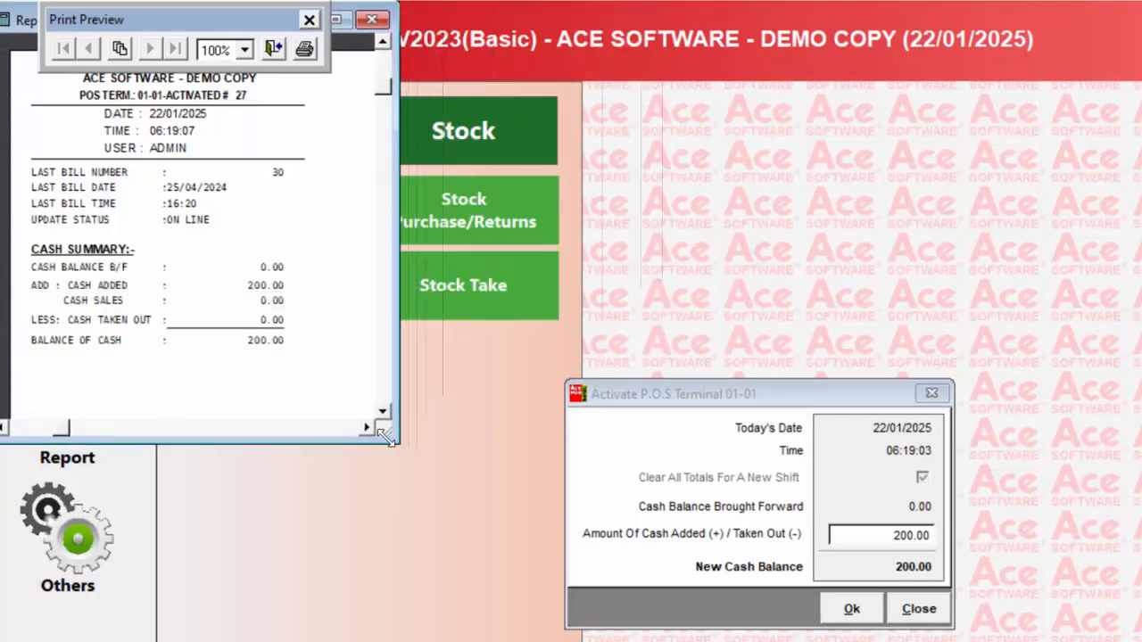
Close the activation report preview and add SALLY YEH COLLECTION (A10001) to the bill through a barcode search
click(273, 48)
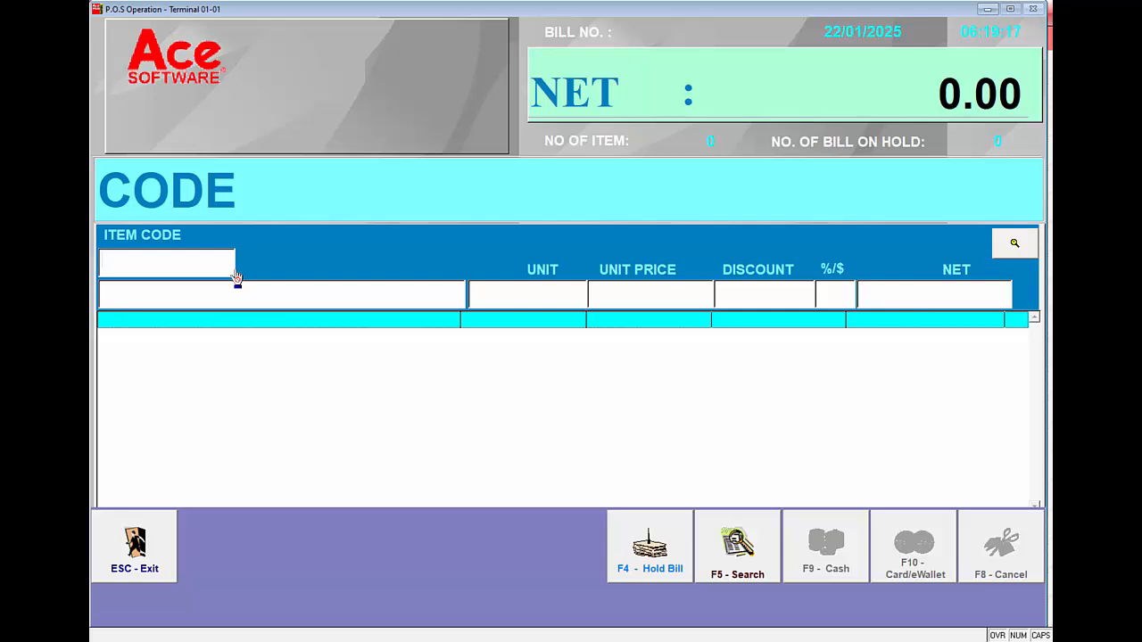
key(F5)
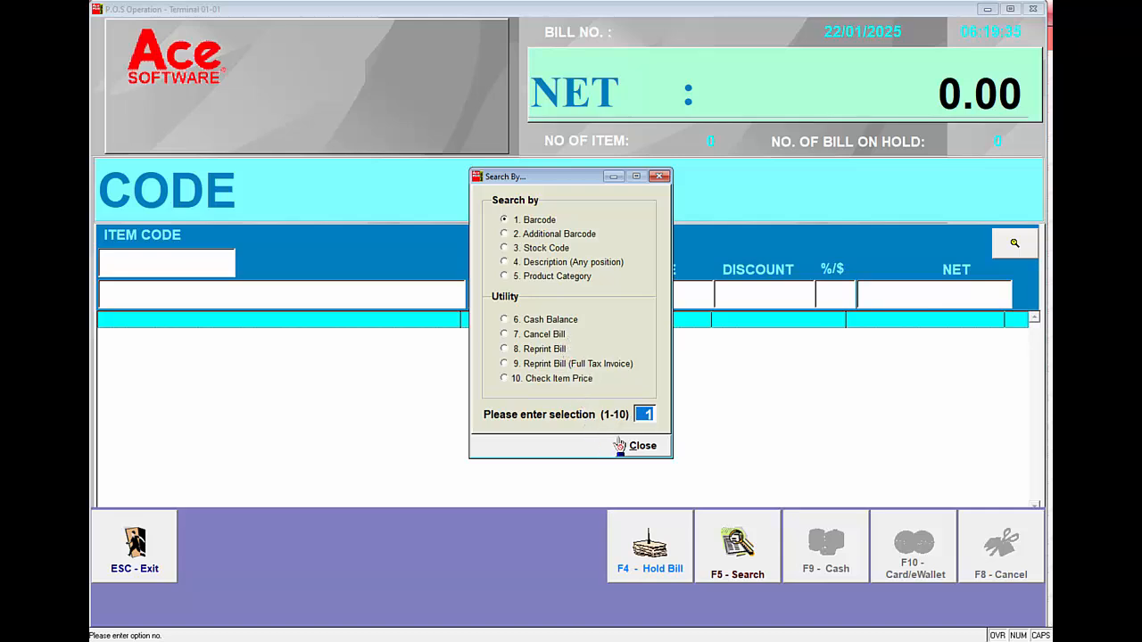
key(Return)
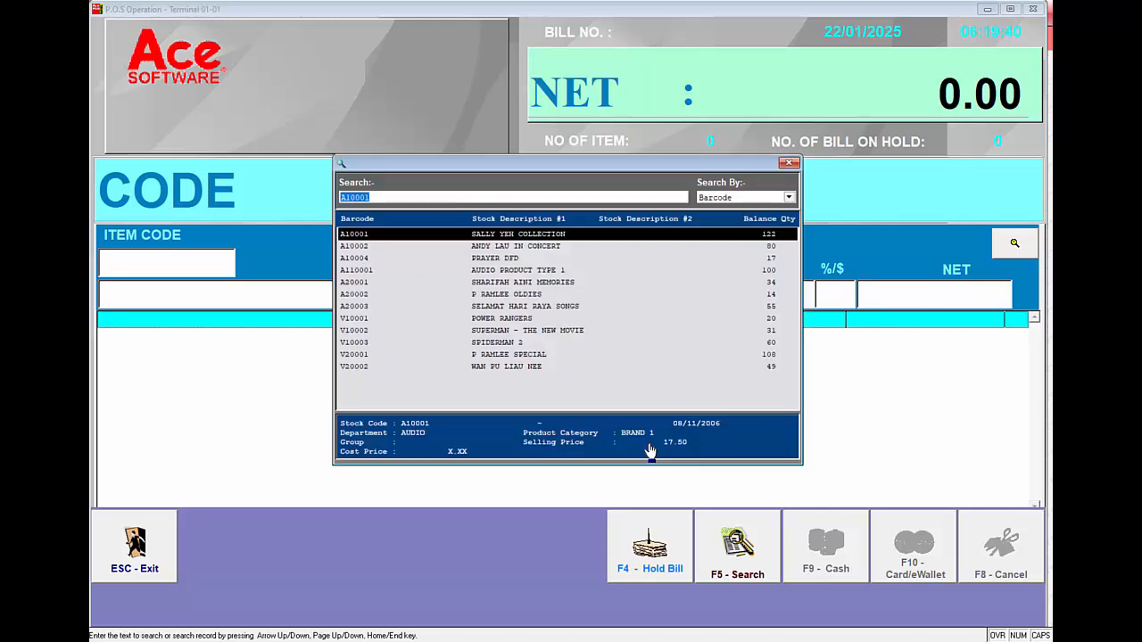
key(Return)
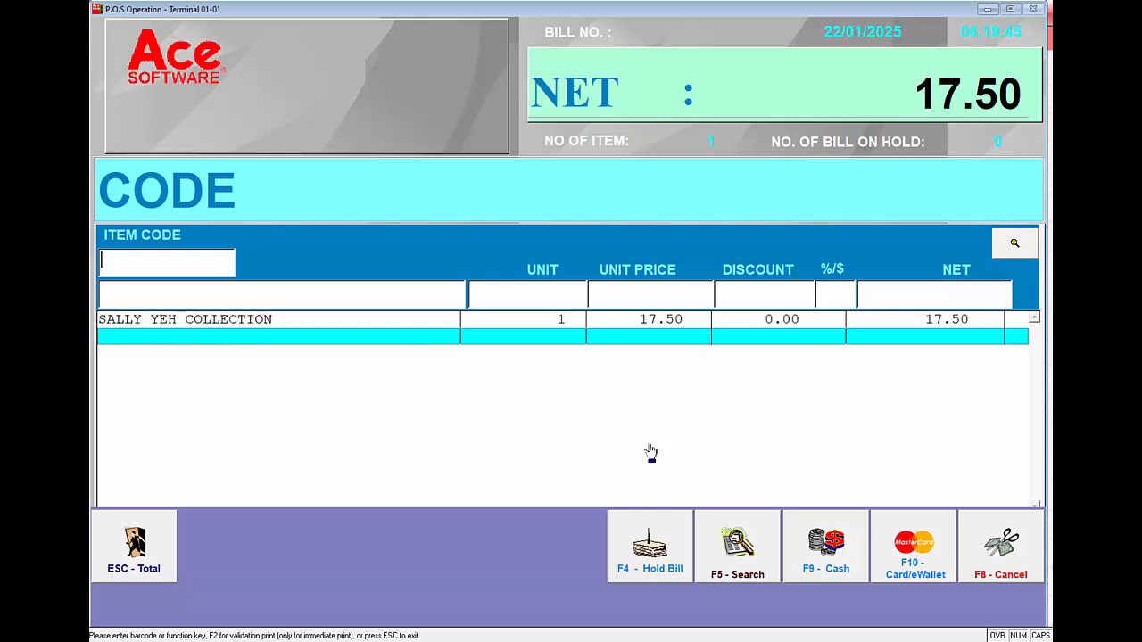
Add item A10002 to the bill by its code and AUDIO PRODUCT TYPE 1 (A110001) through a barcode search
text(A10002)
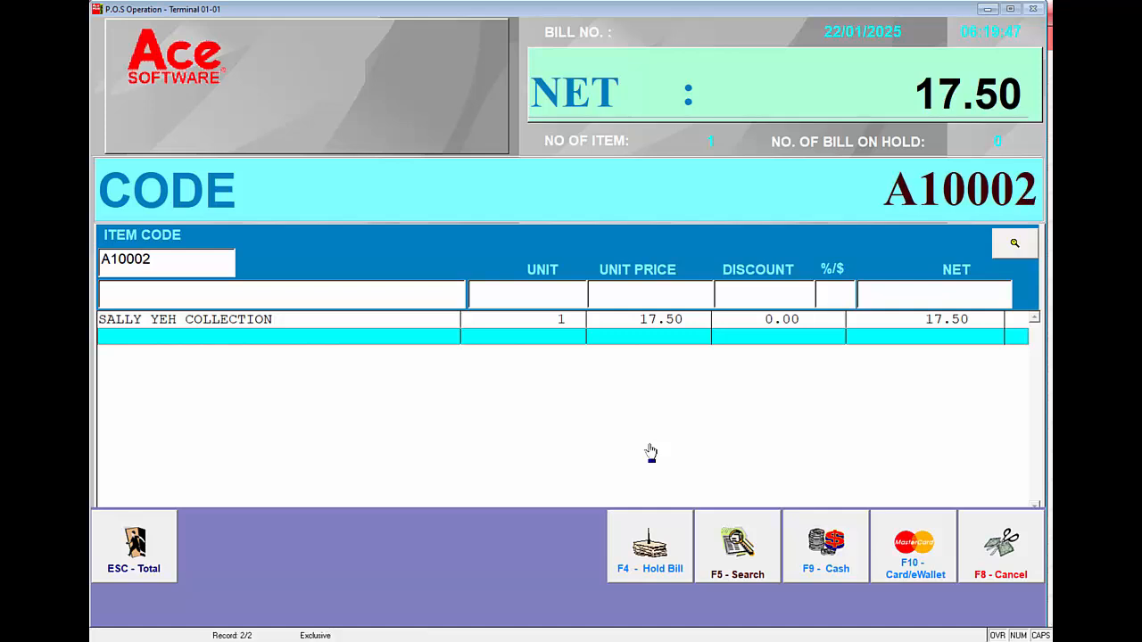
key(Return)
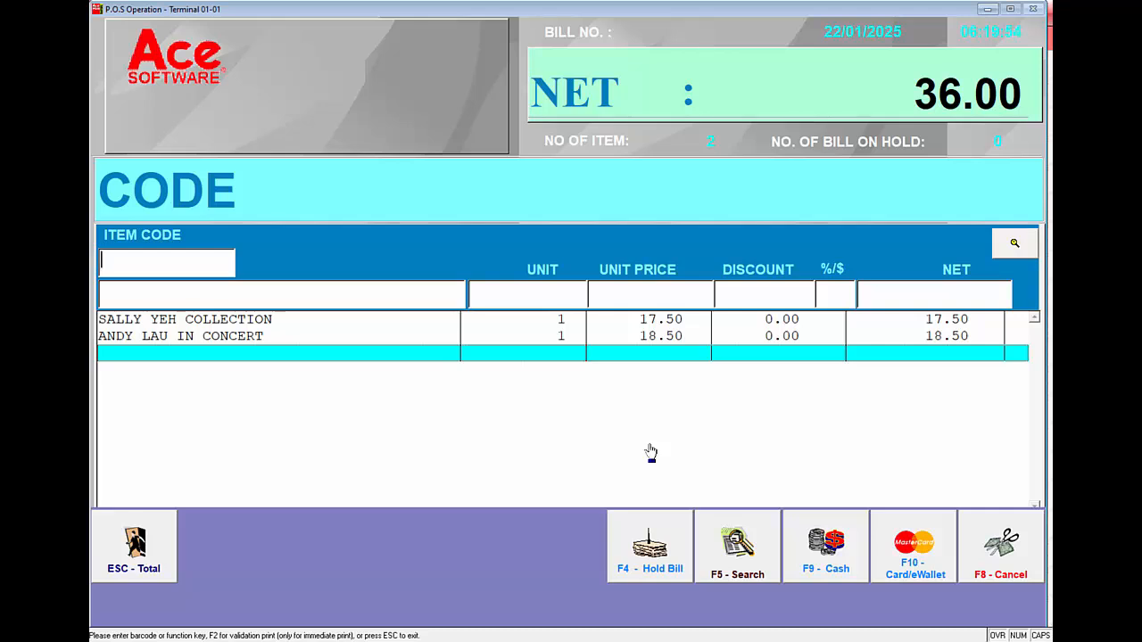
key(F5)
key(Return)
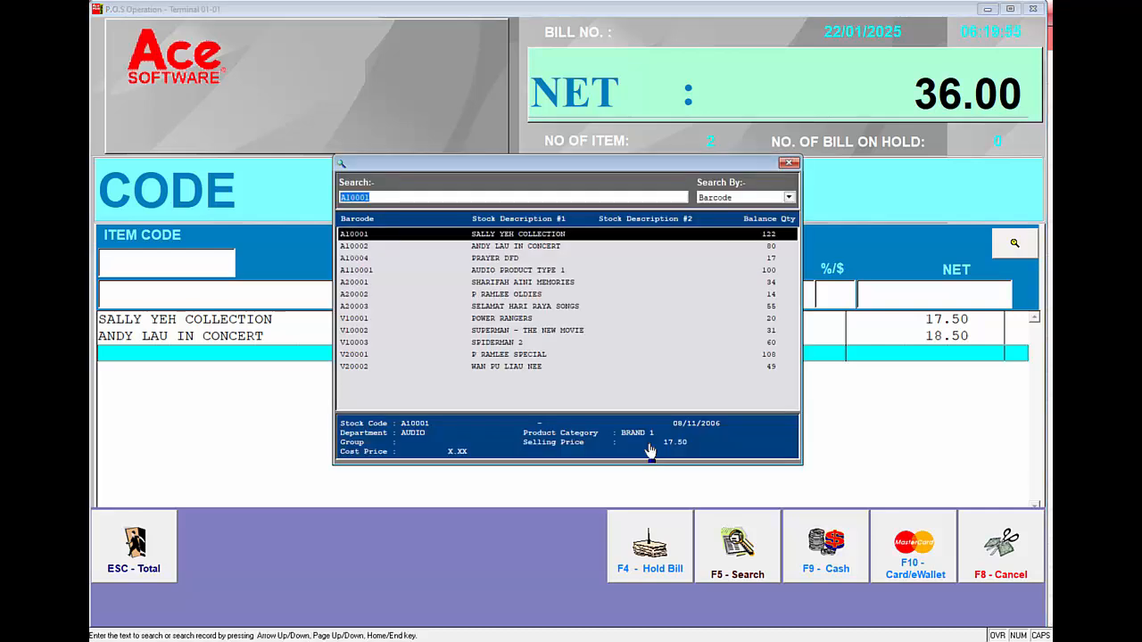
key(Down)
key(Down)
key(Down)
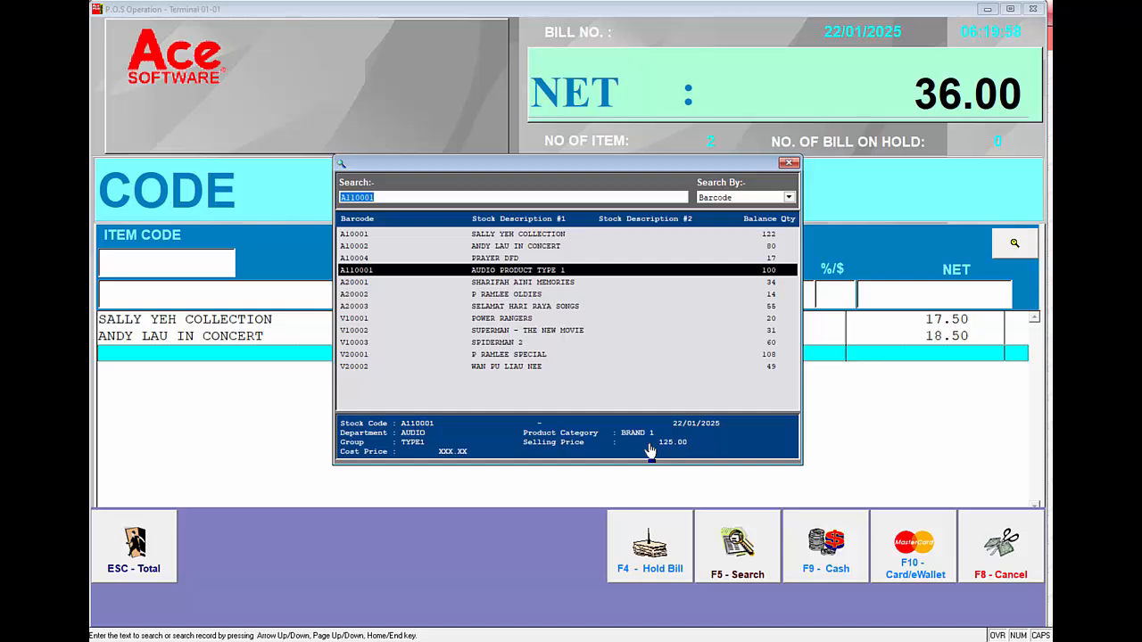
key(Return)
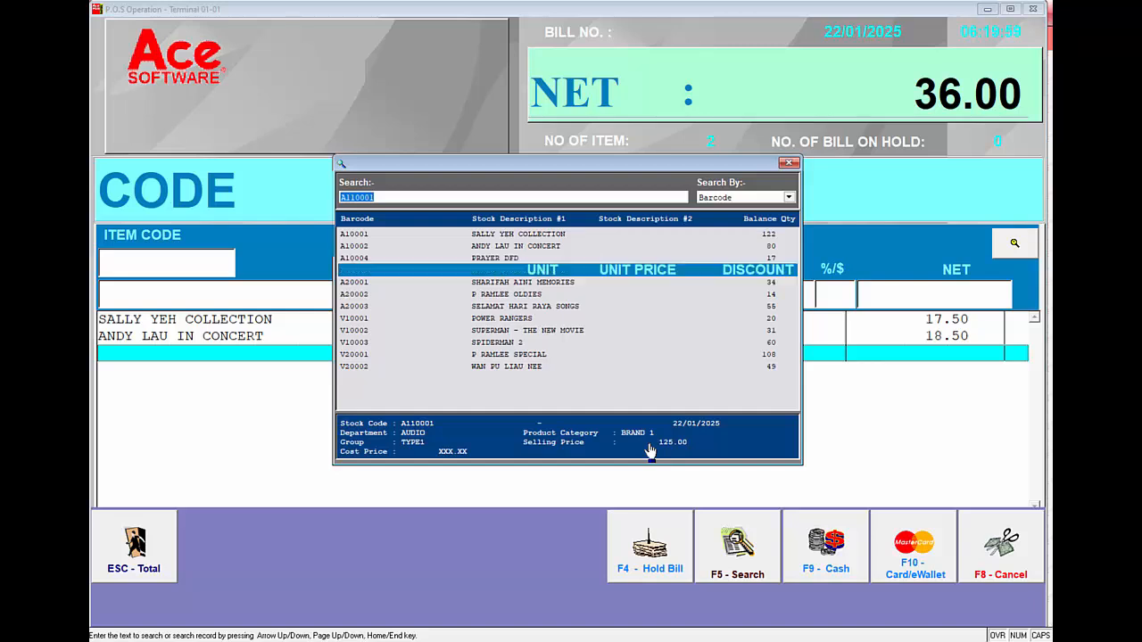
Look up the partial description SHARI as the item code and add SHARIFAH AINI MEMORIES to the bill
text(SHARI)
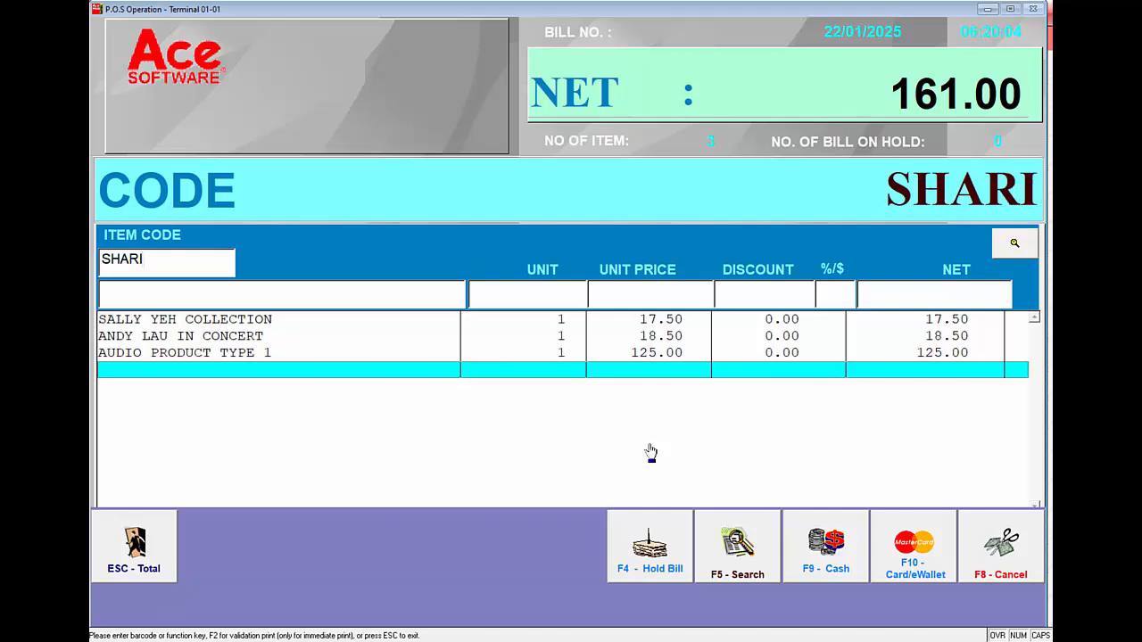
key(Return)
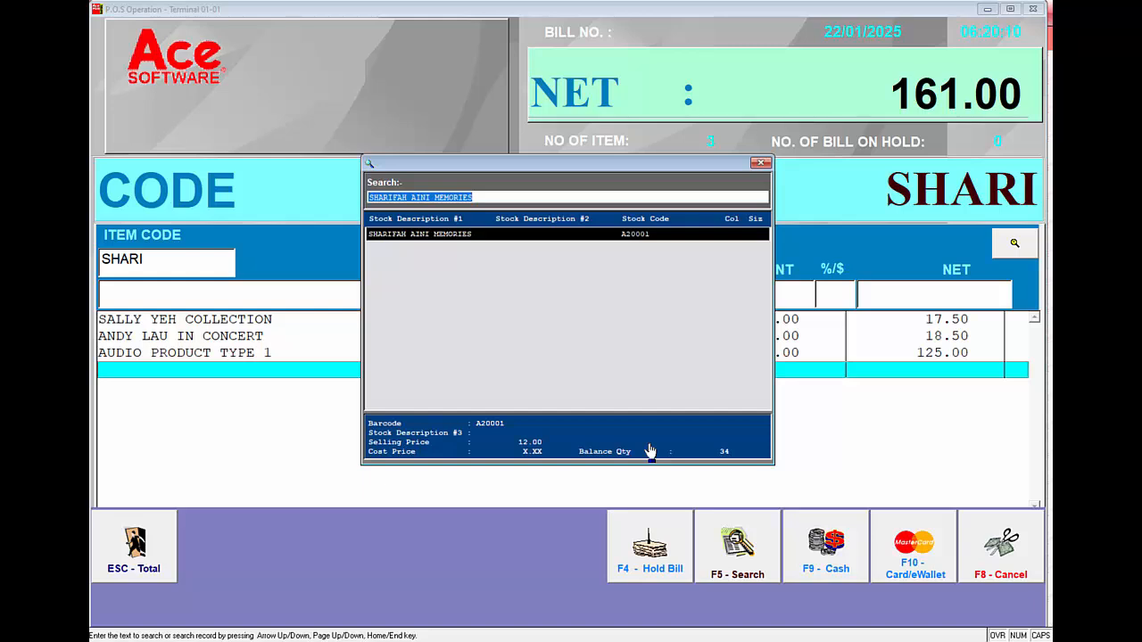
key(Return)
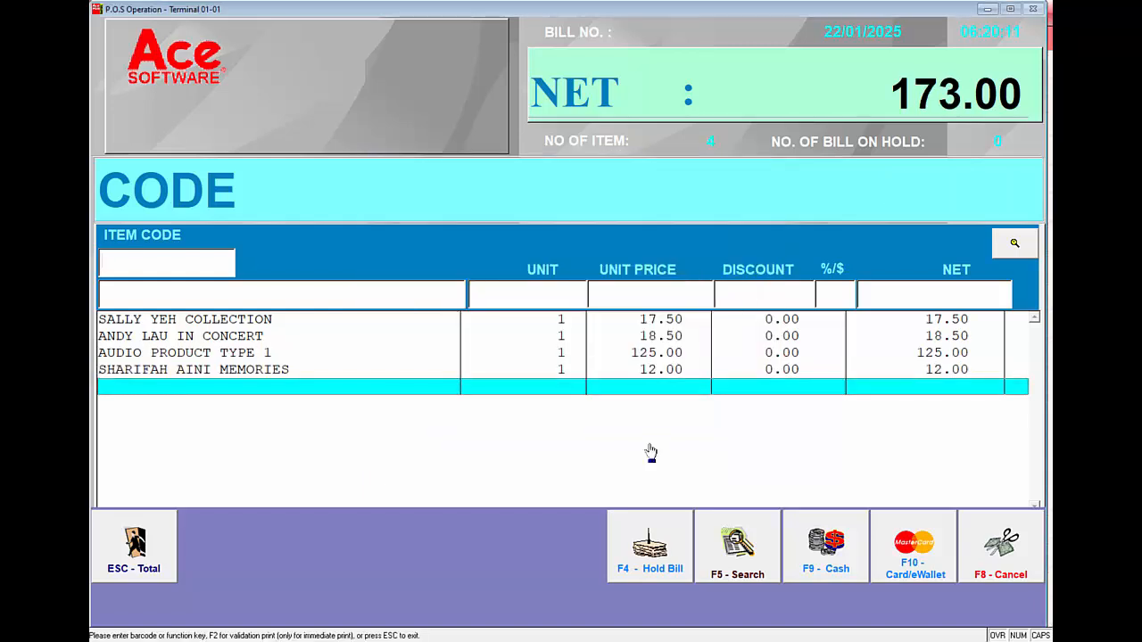
Total the bill and settle it with a cash payment of 200
click(143, 557)
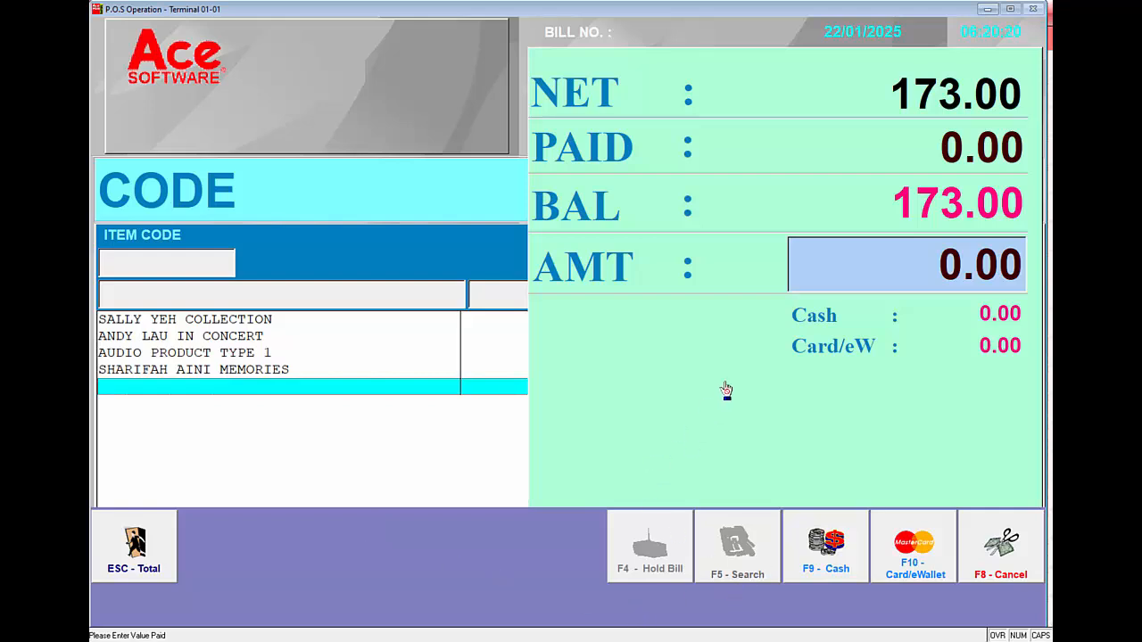
text(2000)
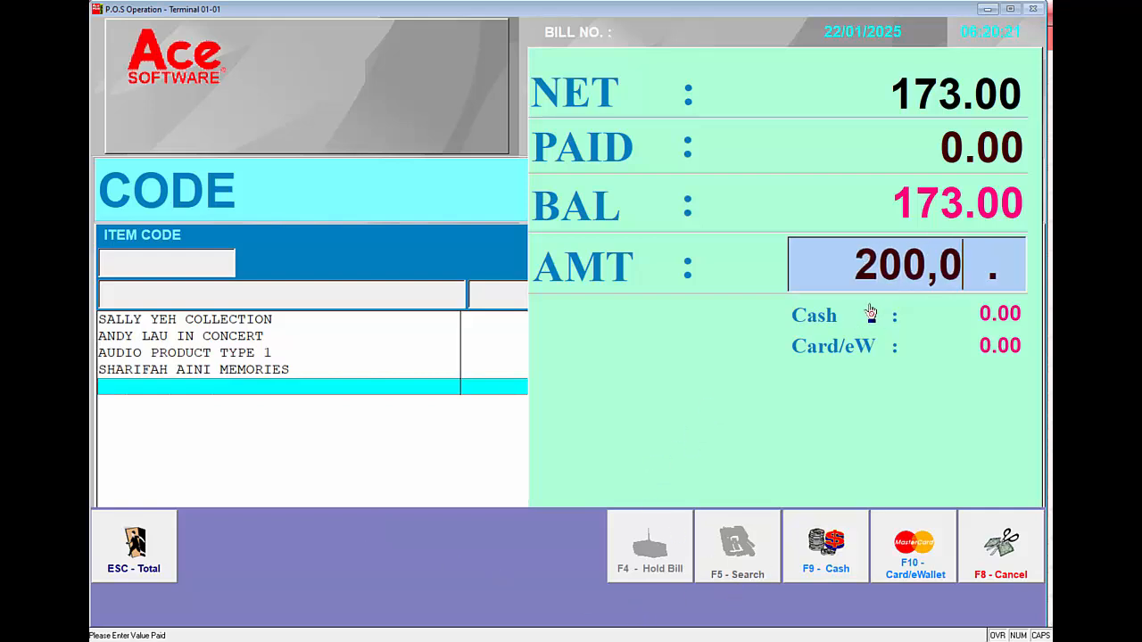
key(BackSpace)
key(BackSpace)
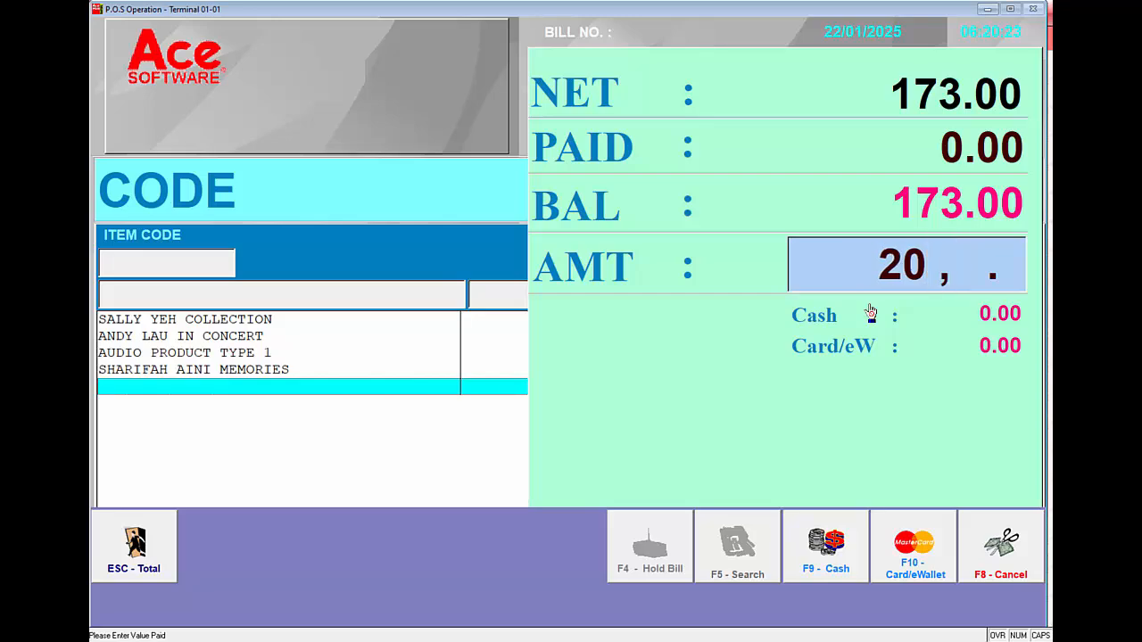
text(0)
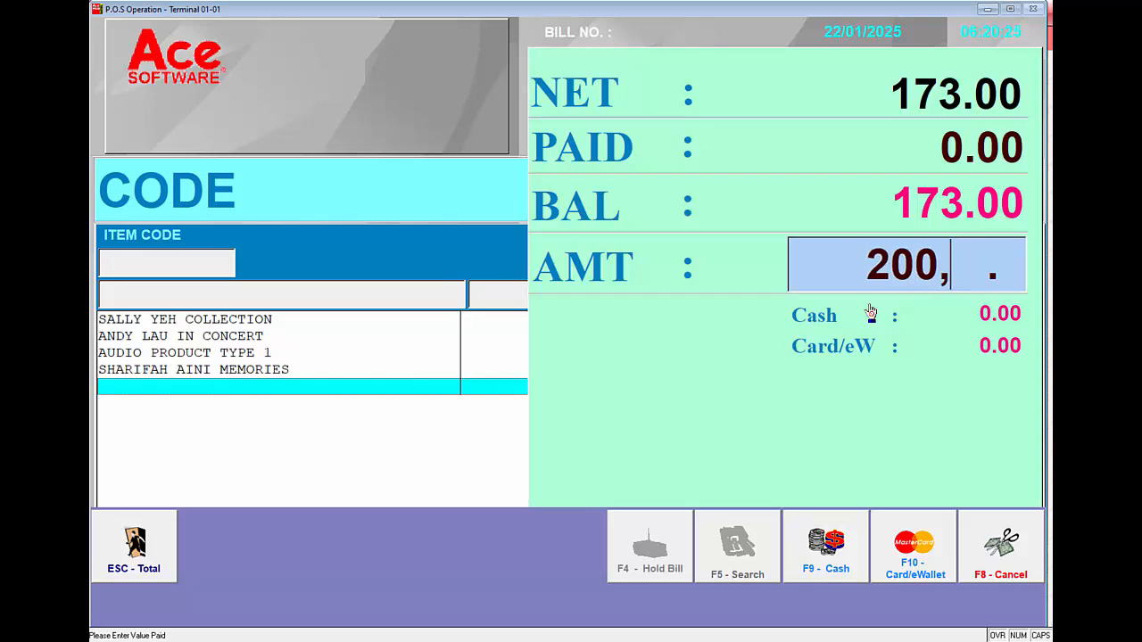
click(816, 557)
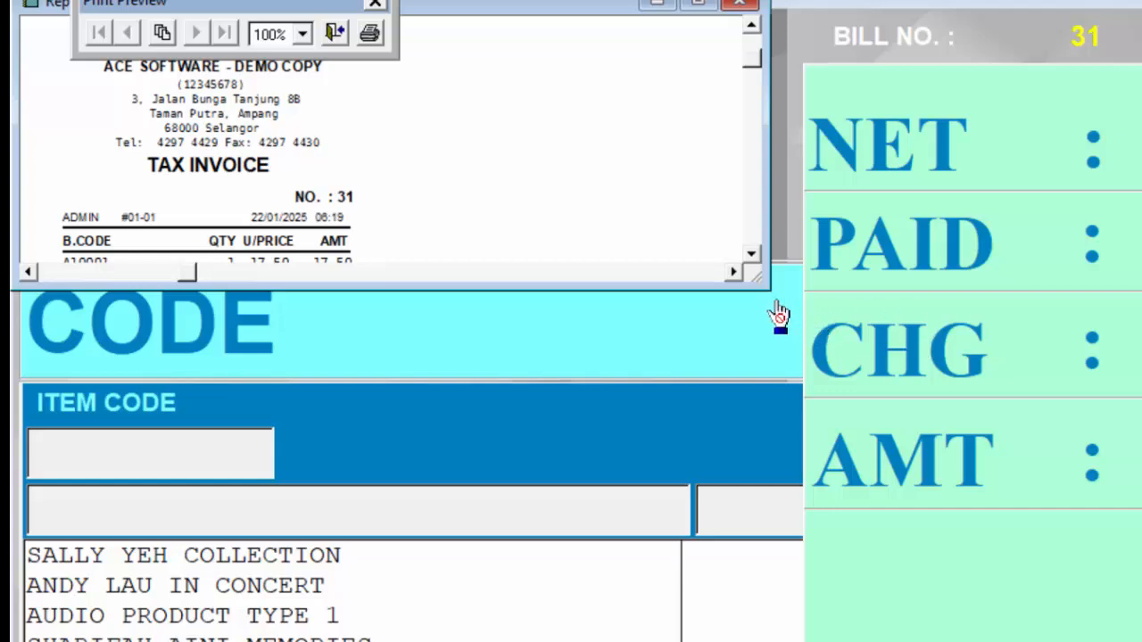
Enlarge the tax invoice preview to show the whole cash receipt, close it and decline reprinting the bill
drag(665, 235, 562, 385)
drag(638, 454, 448, 641)
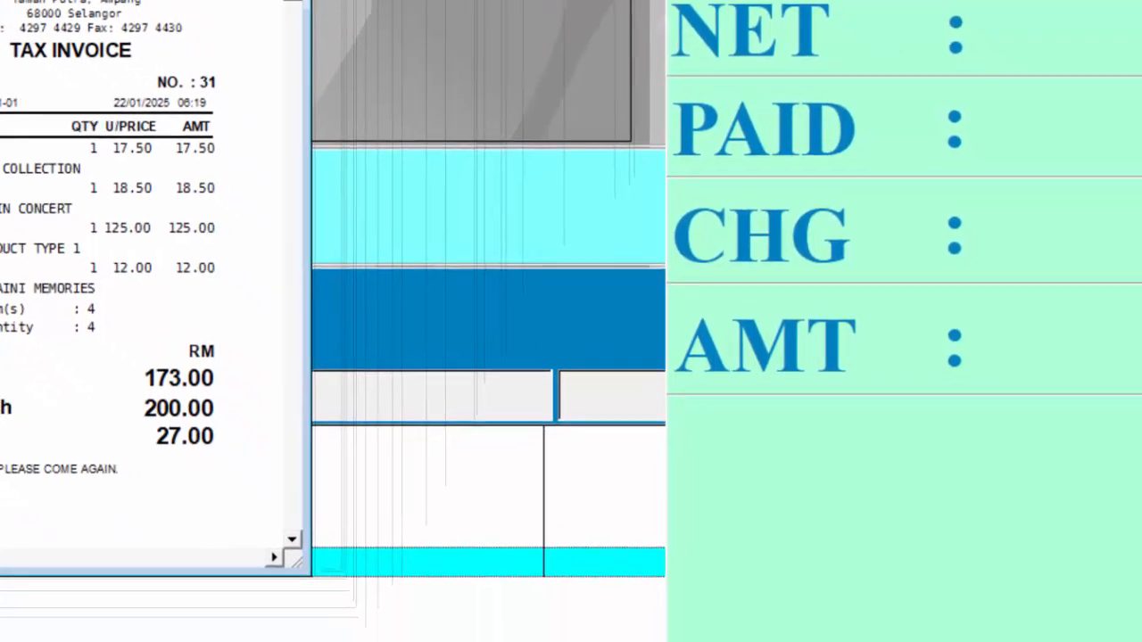
click(337, 38)
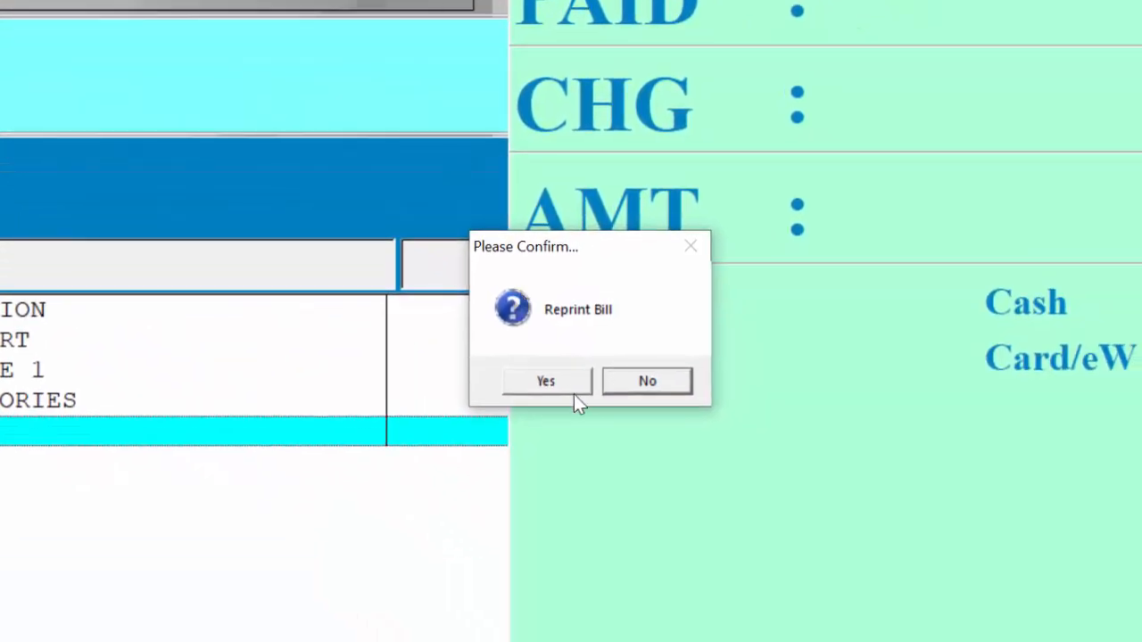
click(646, 383)
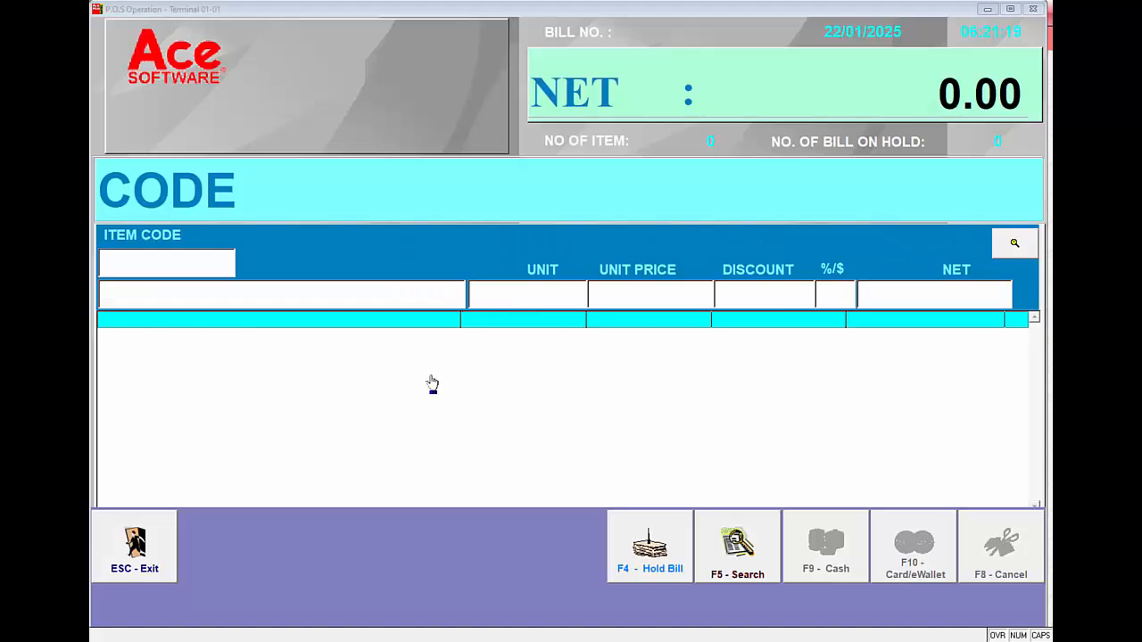
Start a new bill with ANDY LAU IN CONCERT, found by entering ANDY as the item code
click(210, 261)
text(ANDY)
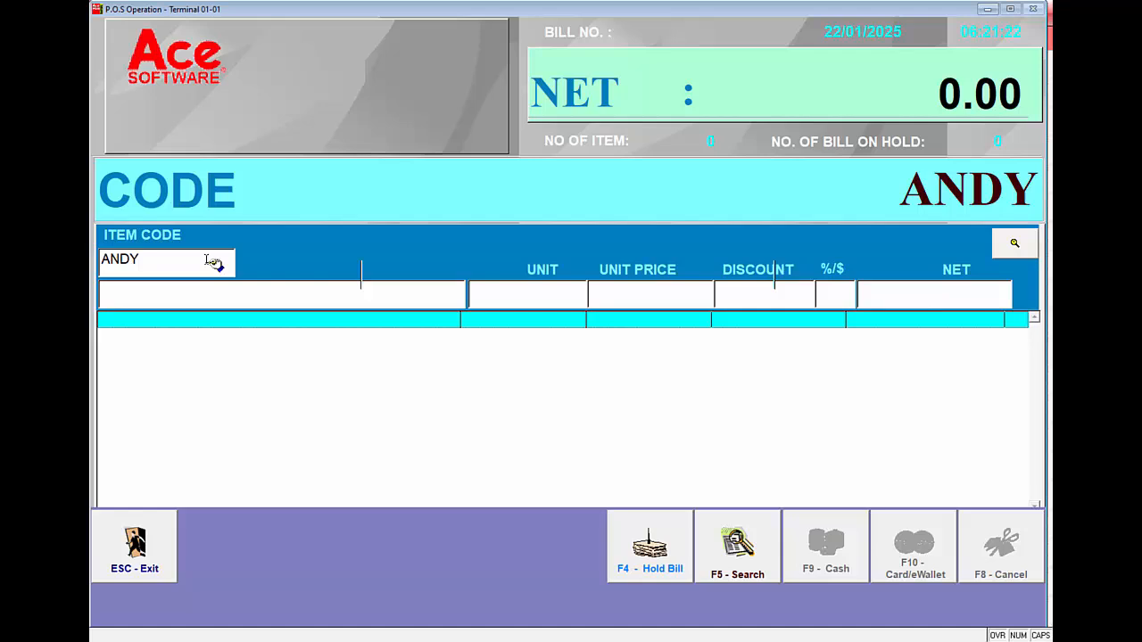
key(Return)
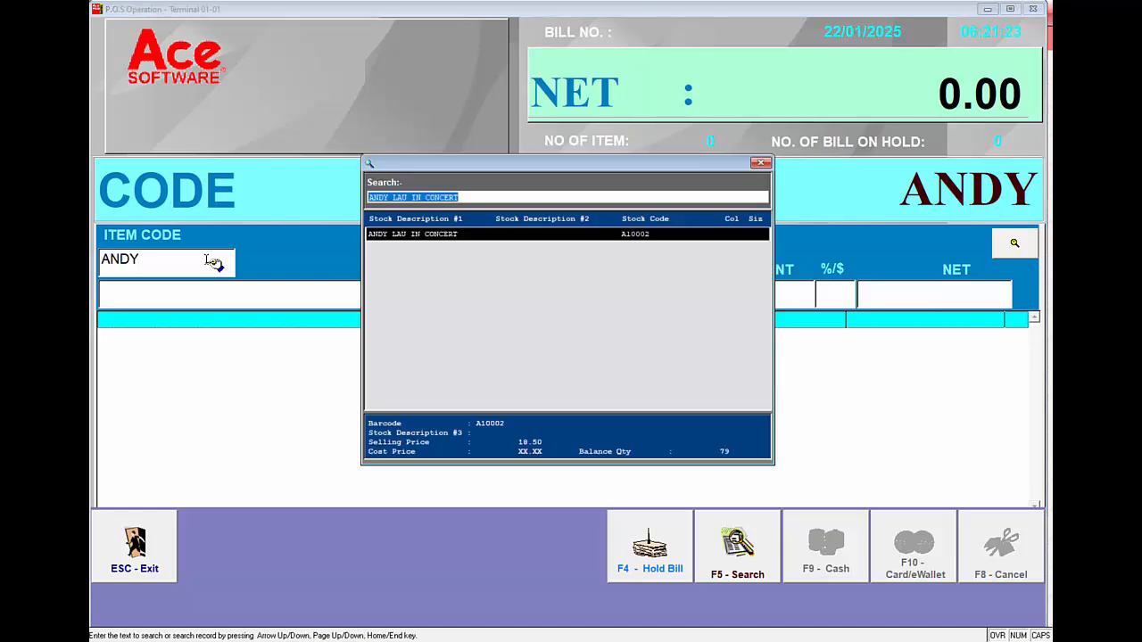
key(Return)
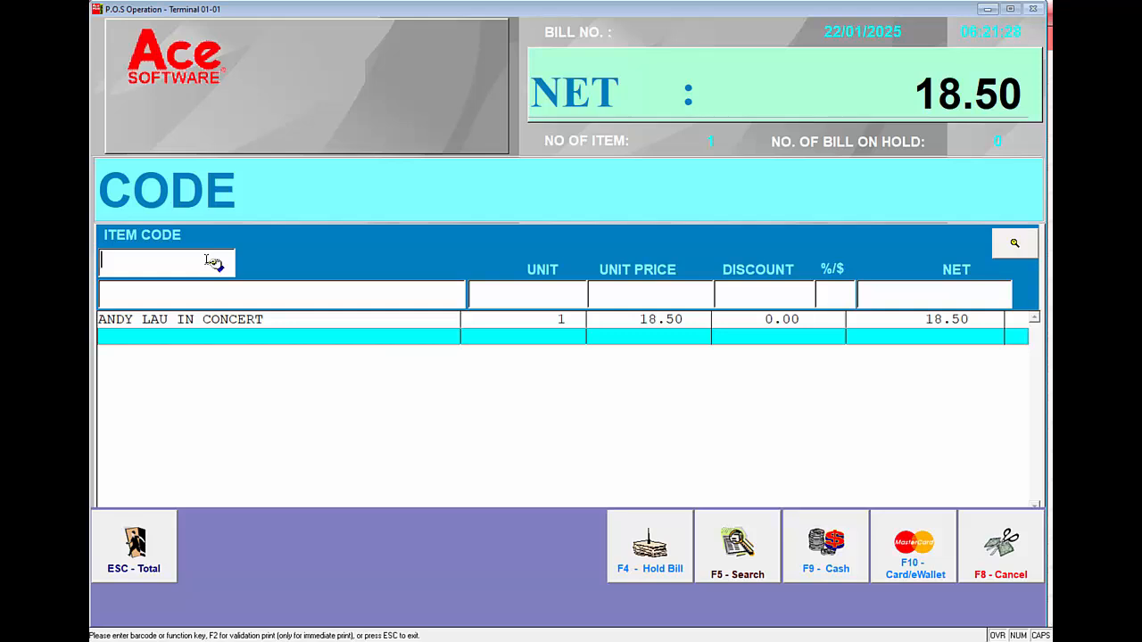
Add two units of item A10001 to the bill in a single entry, 2*A10001
text(2*)
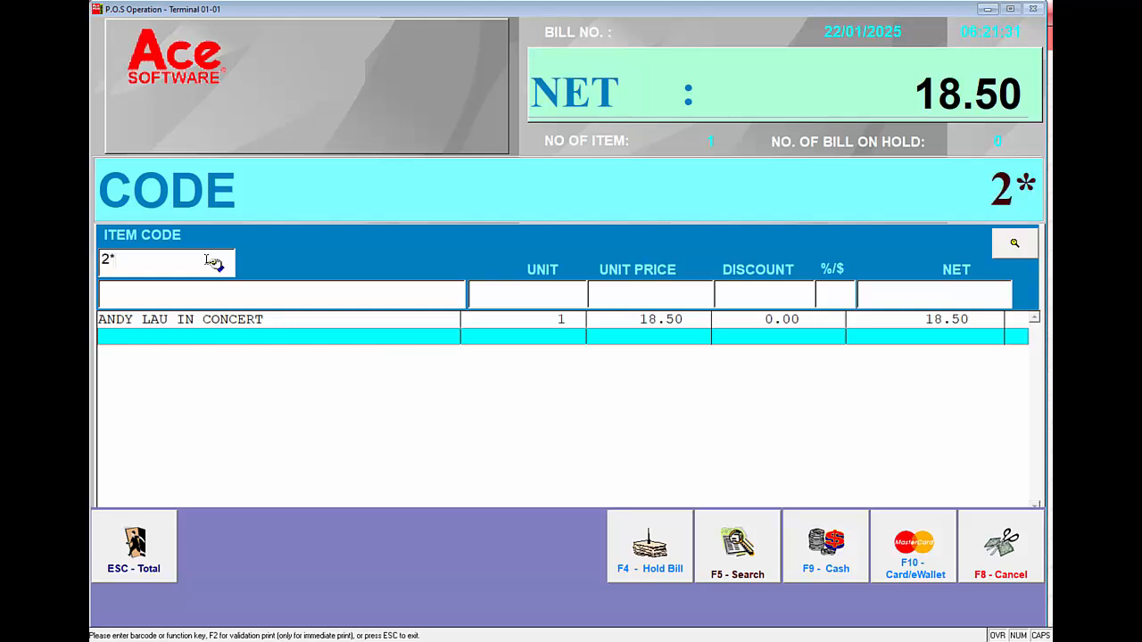
text(A10001)
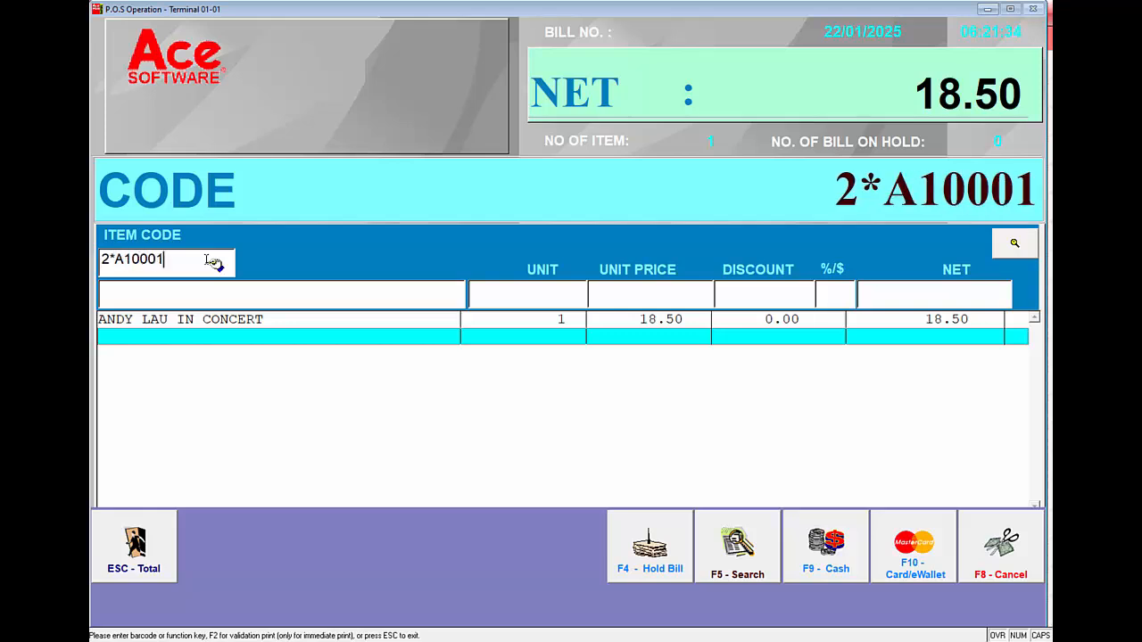
key(Return)
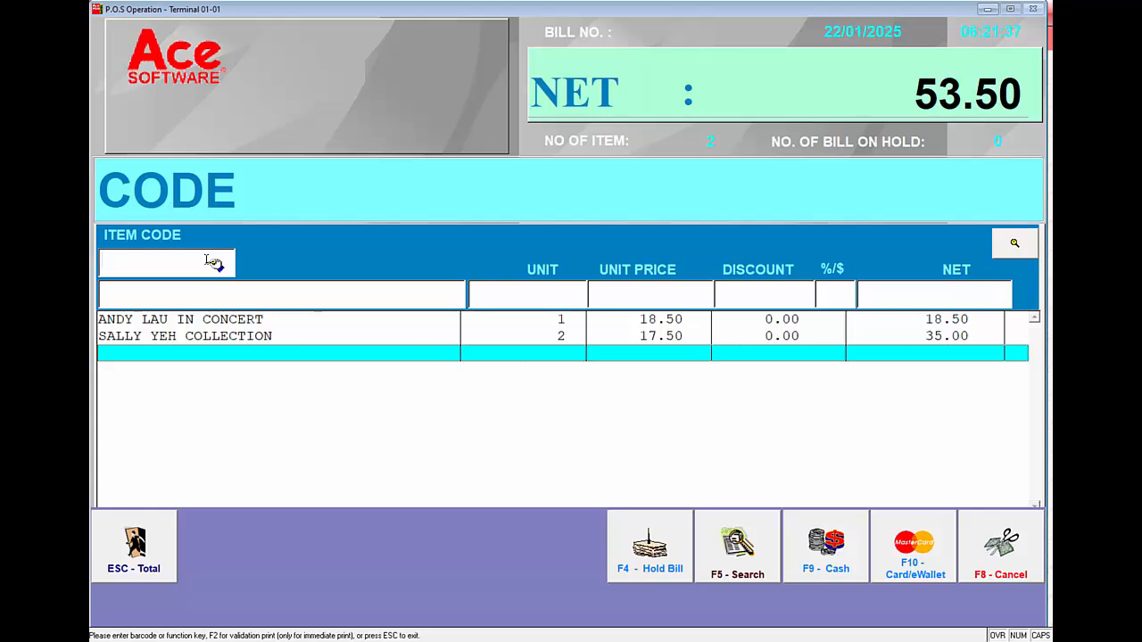
Total the bill and settle the full 53.50 as a TNG e-wallet payment
click(143, 546)
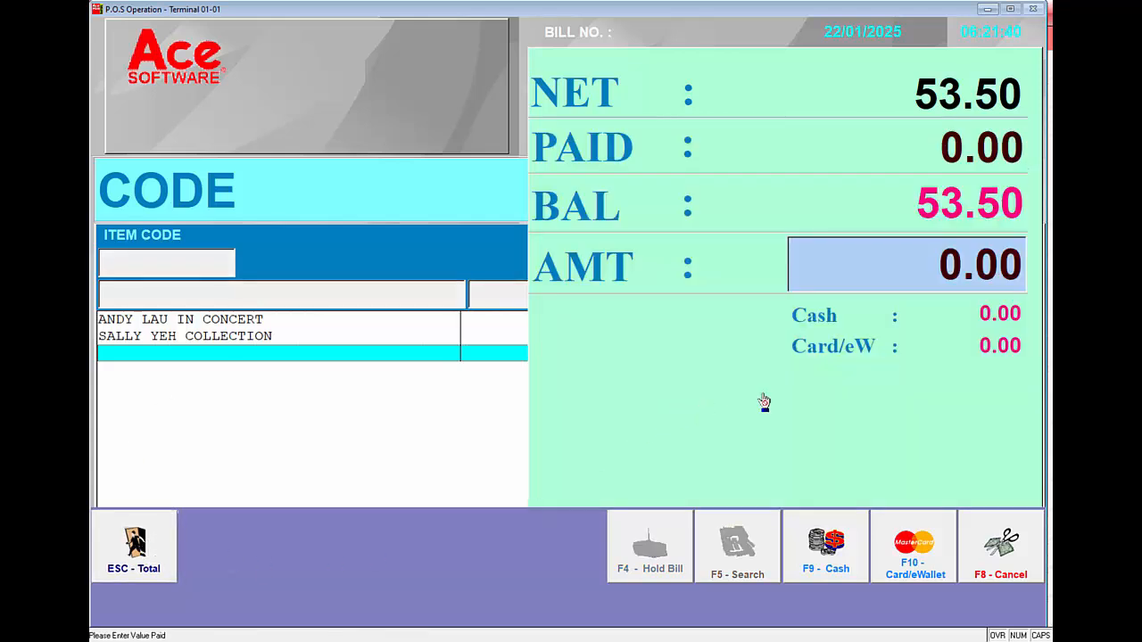
click(908, 549)
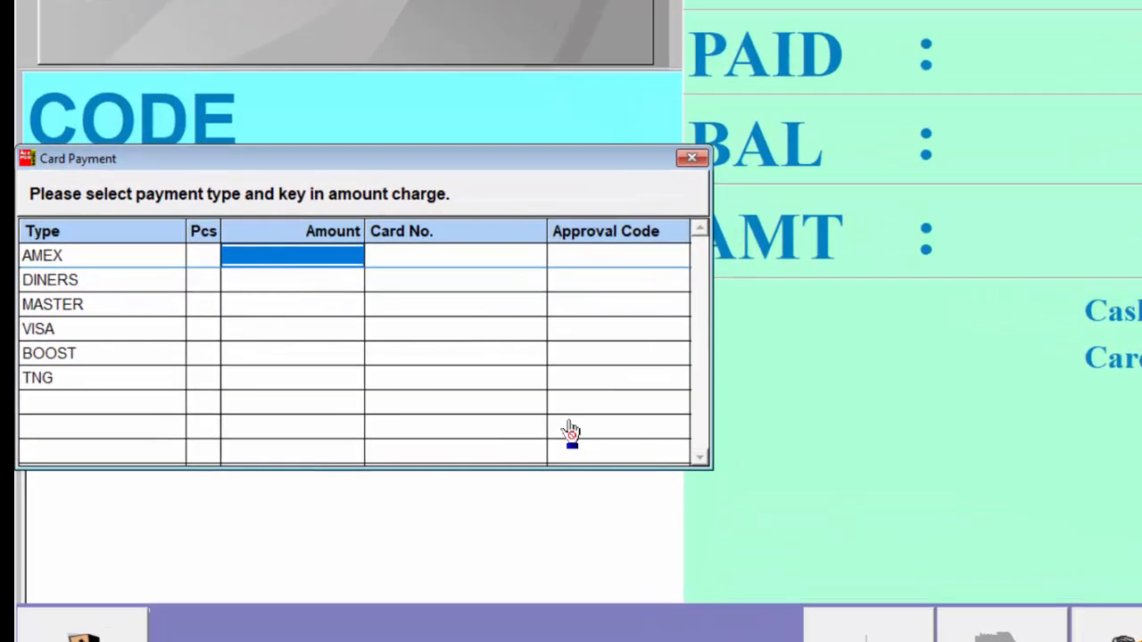
click(304, 354)
click(306, 379)
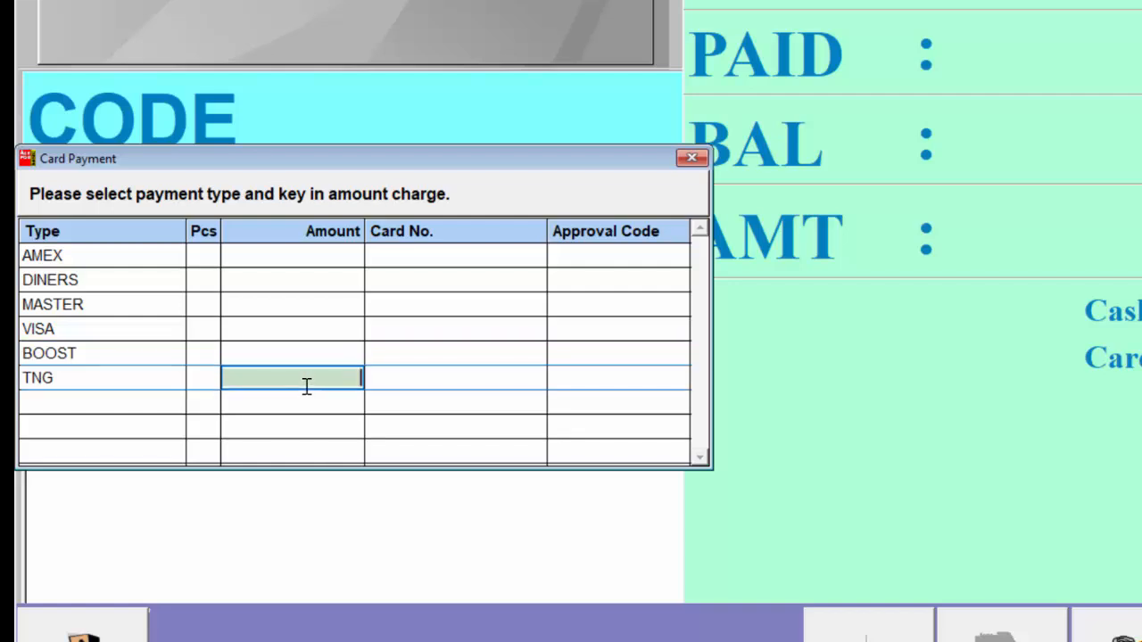
key(Return)
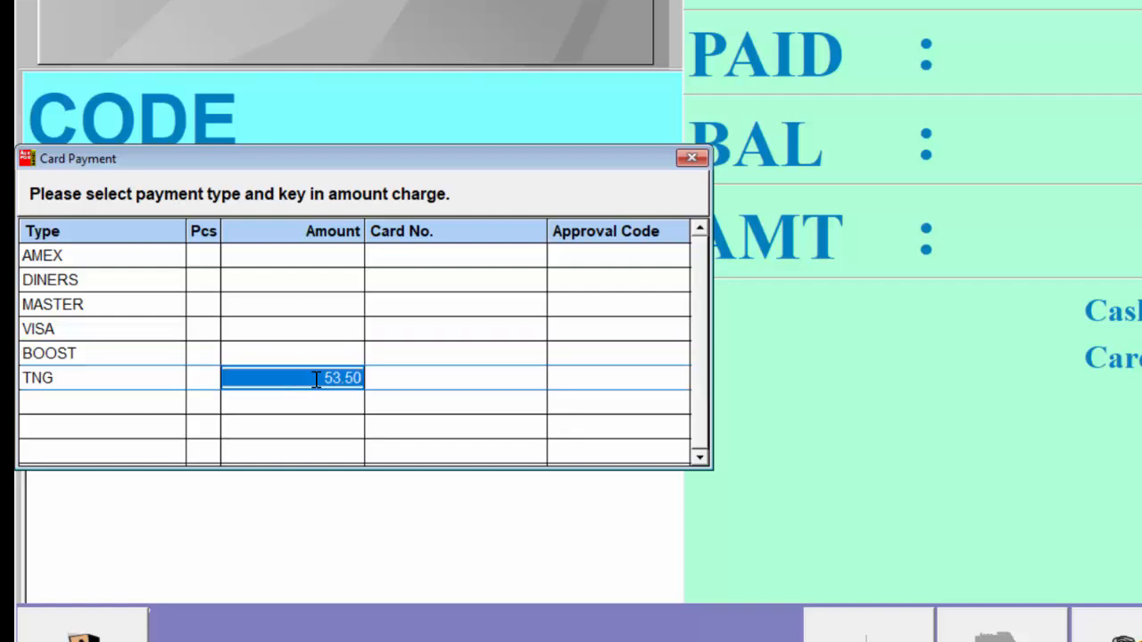
click(480, 378)
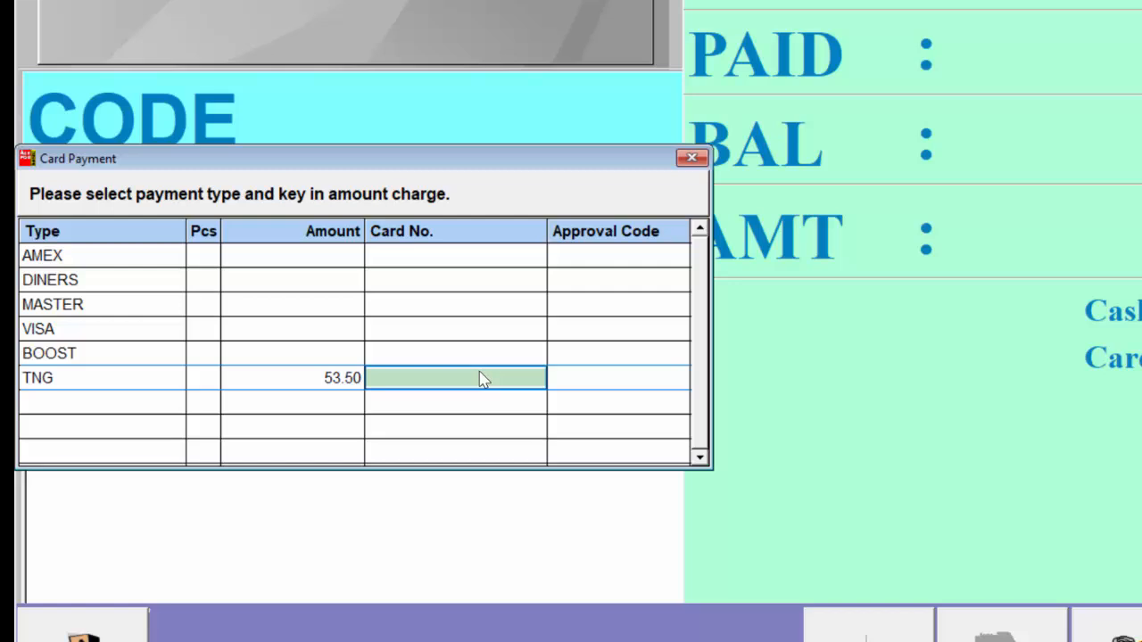
key(Left)
key(Return)
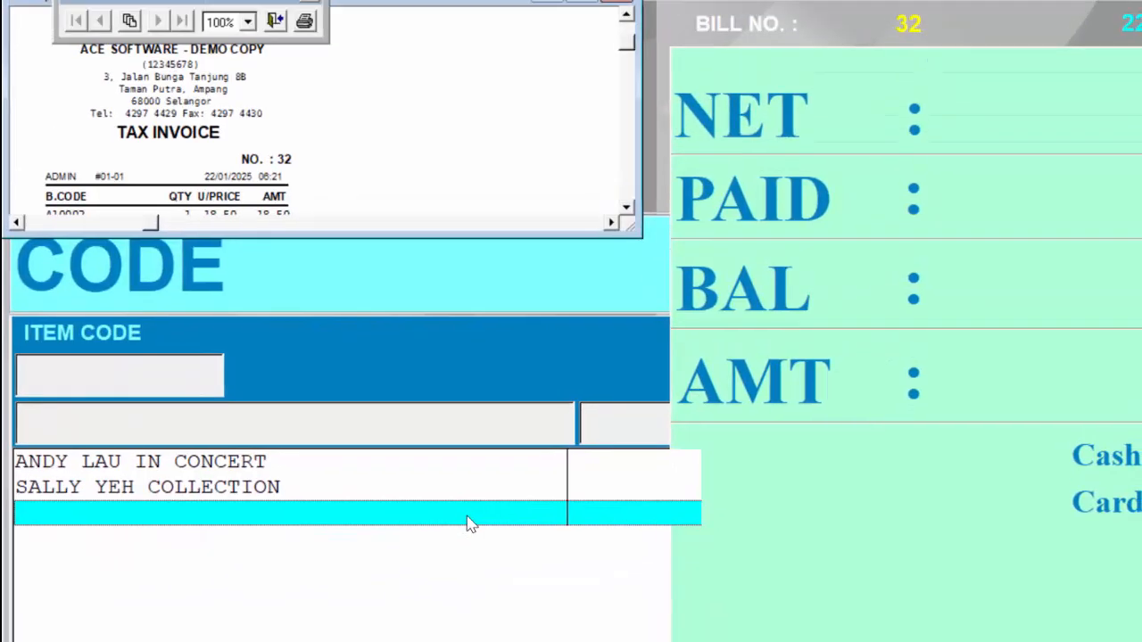
Enlarge the e-wallet sale's tax invoice preview, close it and decline the reprint
drag(635, 251, 379, 473)
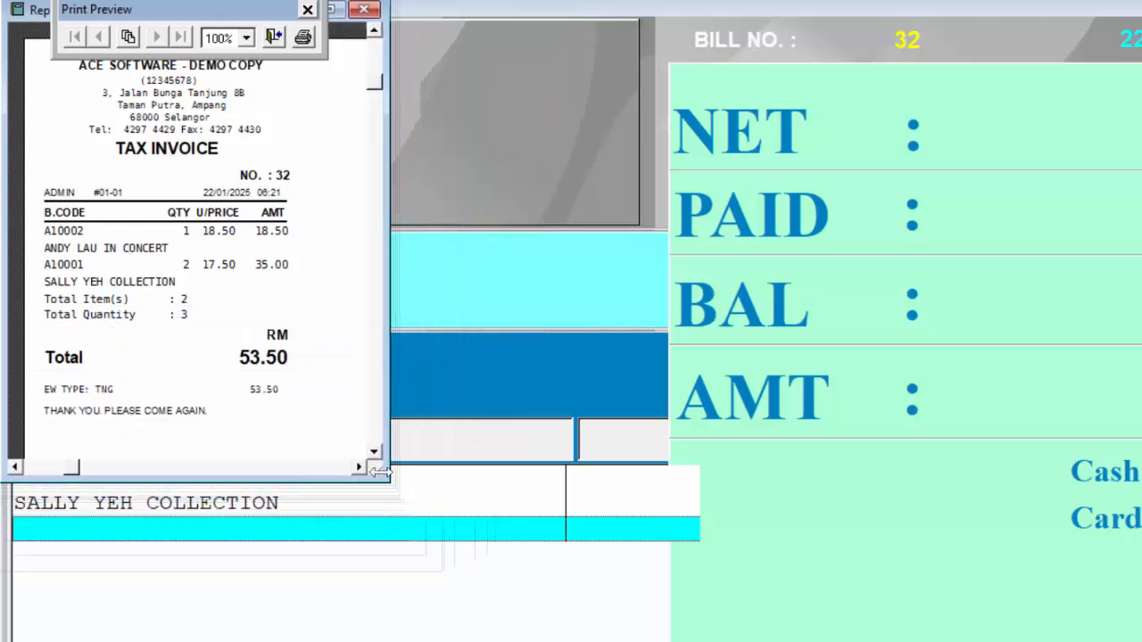
click(274, 38)
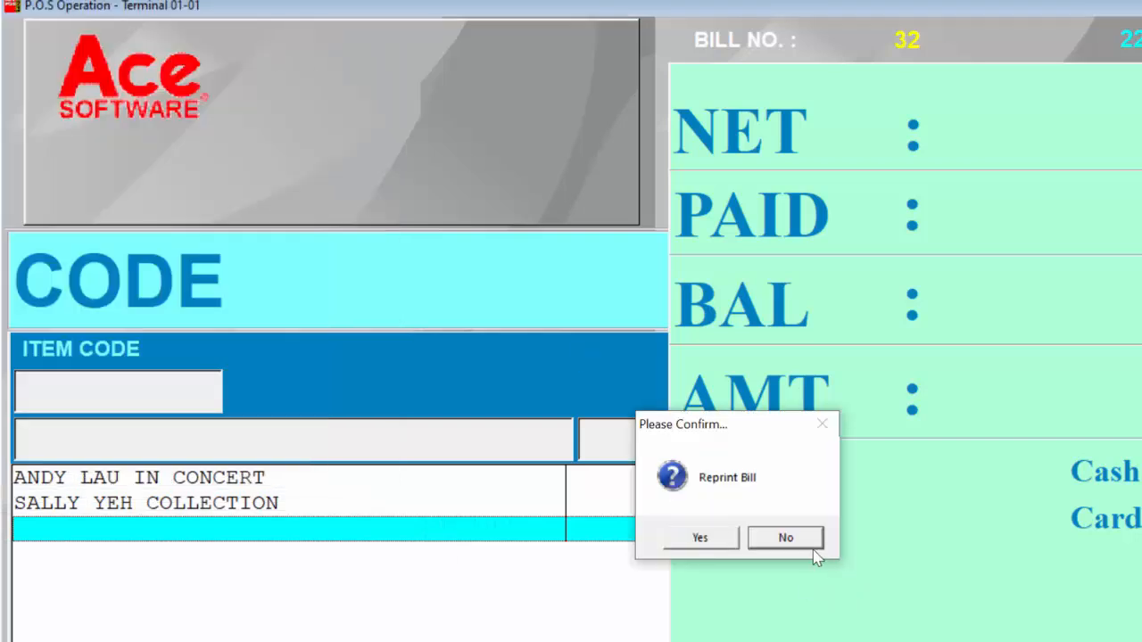
click(785, 539)
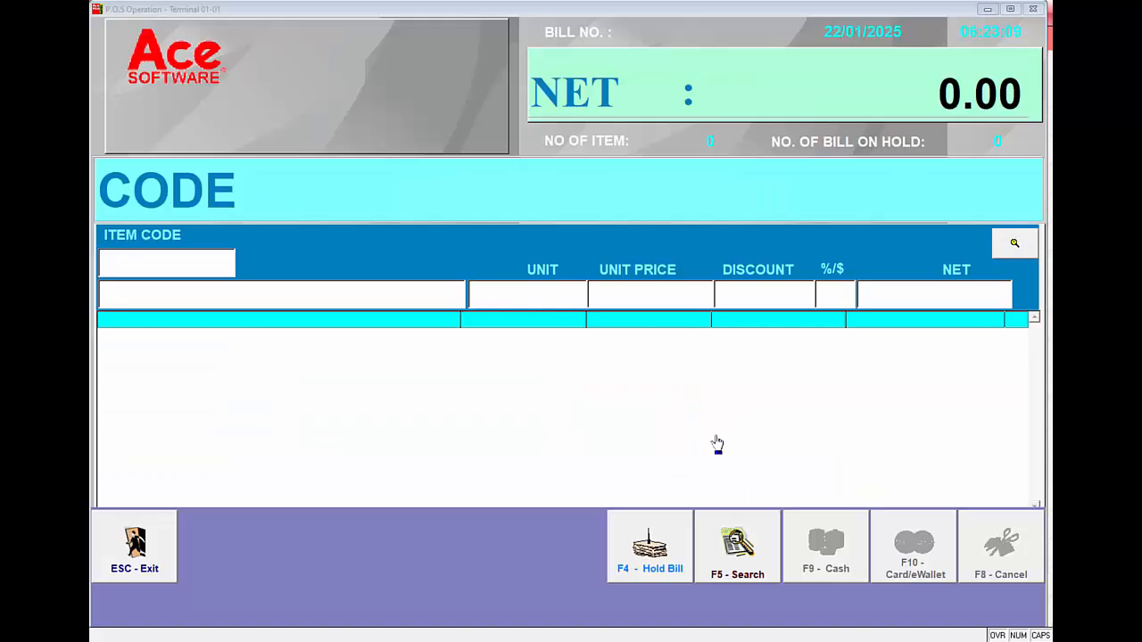
Start a new bill with SALLY YEH COLLECTION, picked from the stock search by barcode
click(225, 268)
key(F5)
key(Return)
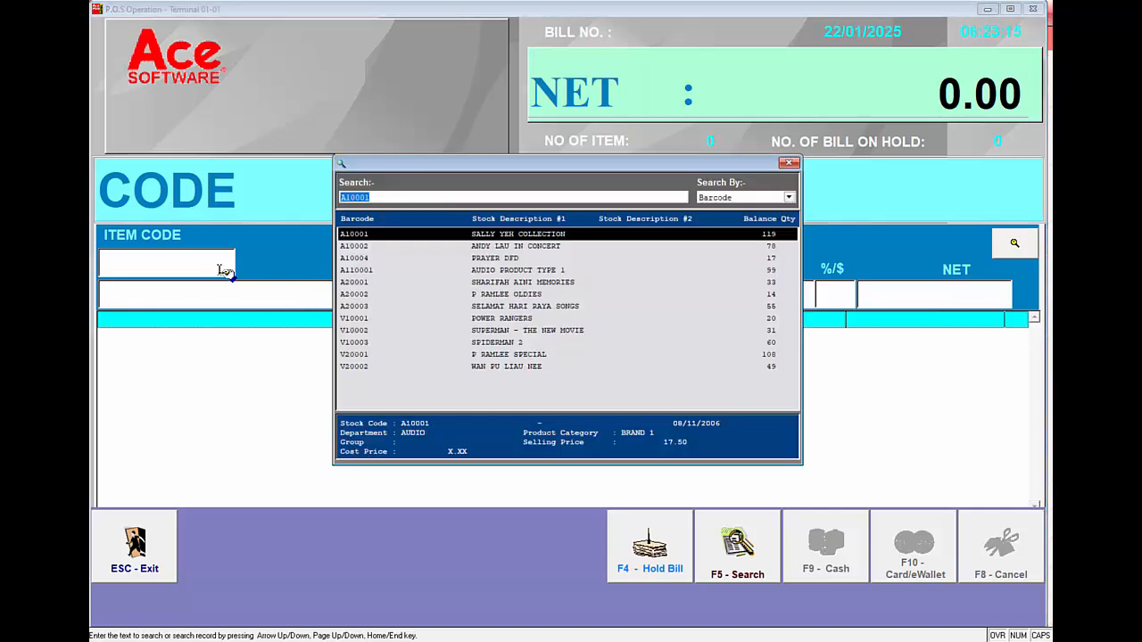
key(Return)
Add P RAMLEE OLDIES to the bill, picked from the stock search by barcode
key(F5)
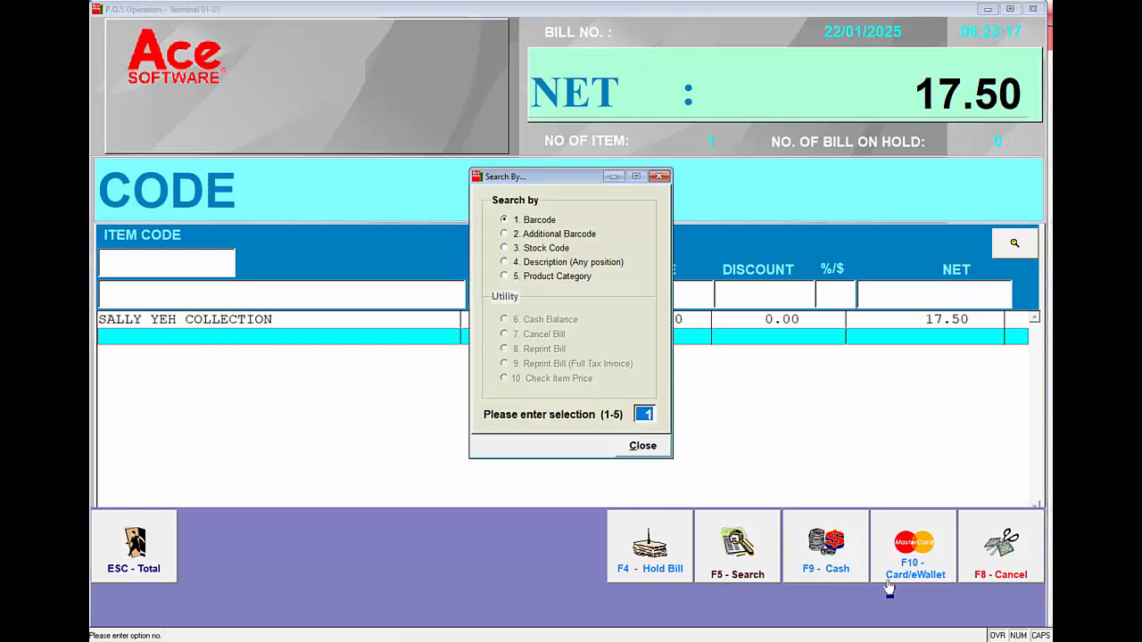
key(Return)
key(Down)
key(Down)
key(Down)
key(Down)
key(Down)
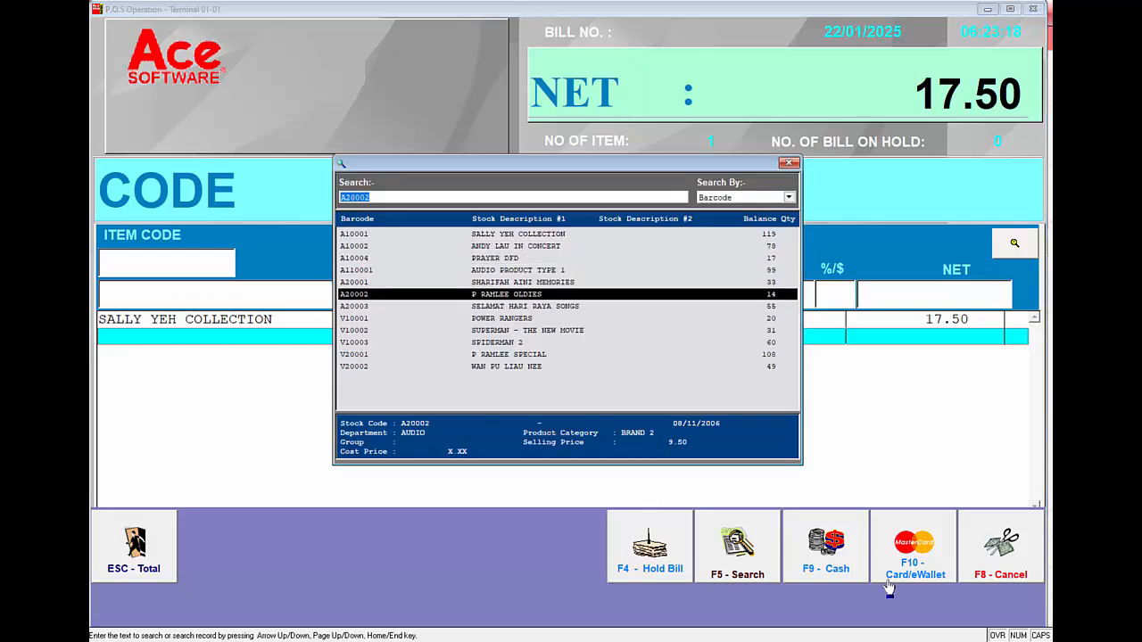
key(Return)
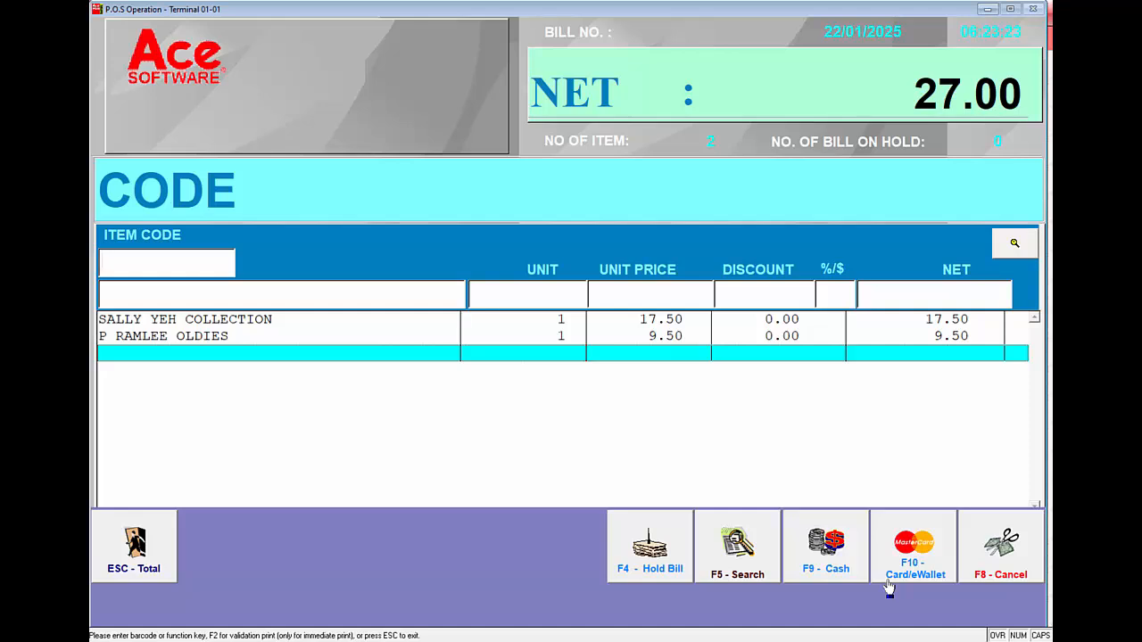
Void the SALLY YEH COLLECTION line on the bill, entering the void item/bill password, and return to a blank entry line
key(Up)
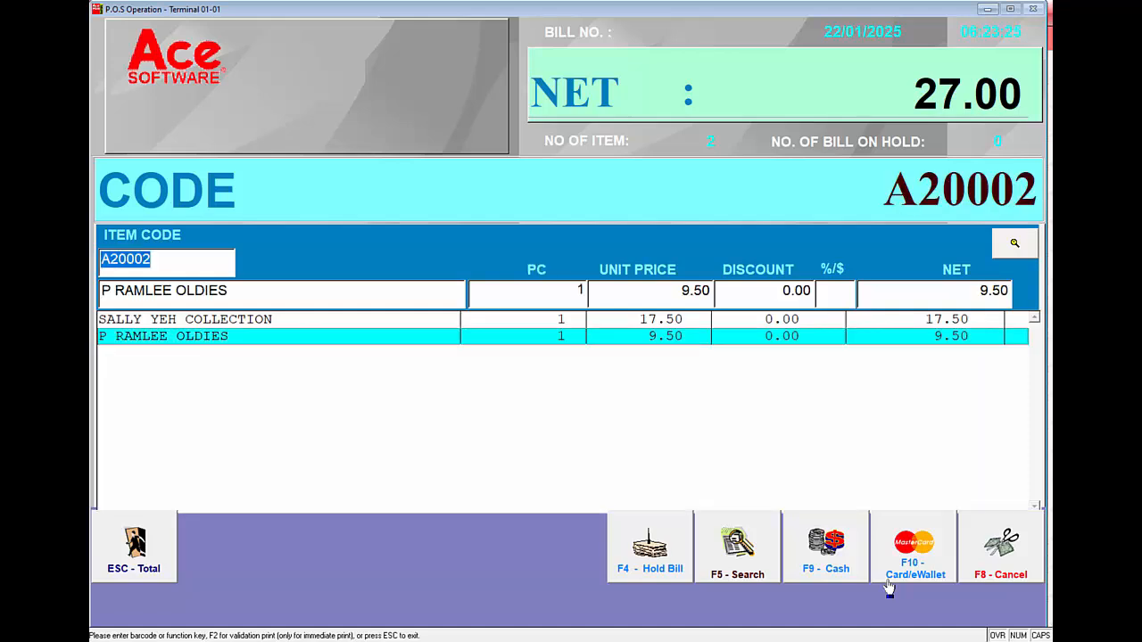
key(Up)
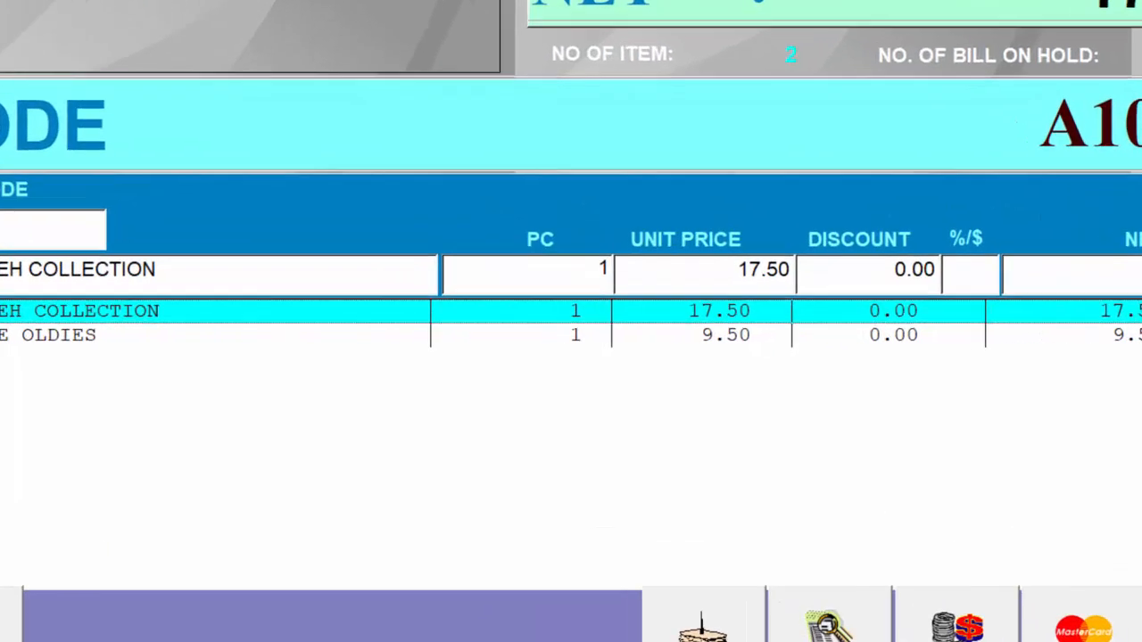
key(F8)
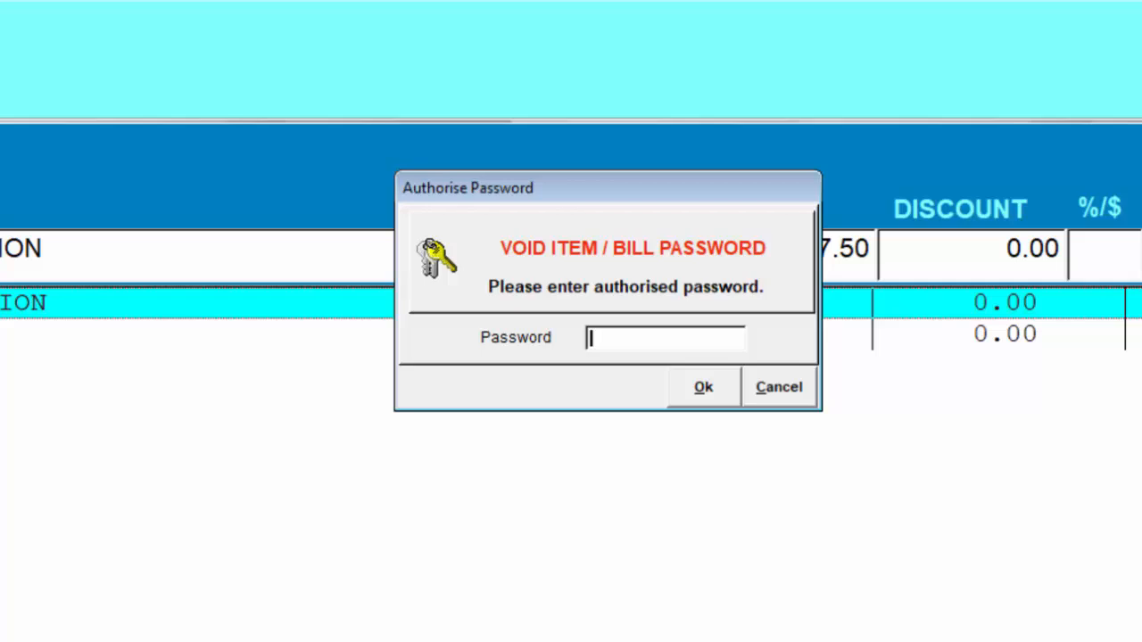
text(***)
key(Return)
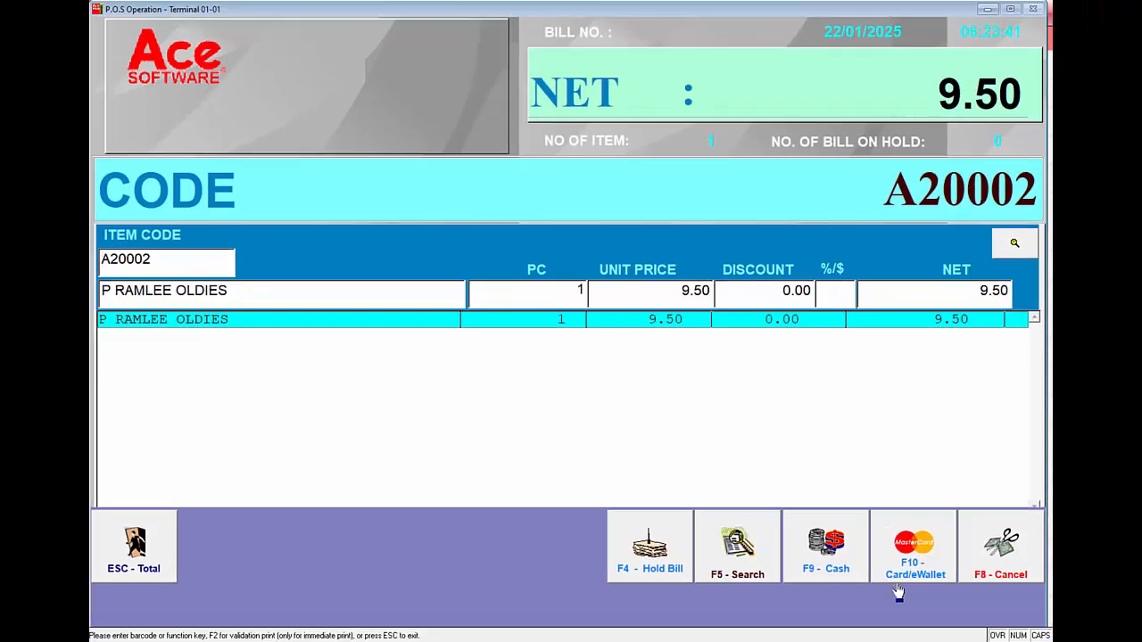
key(Return)
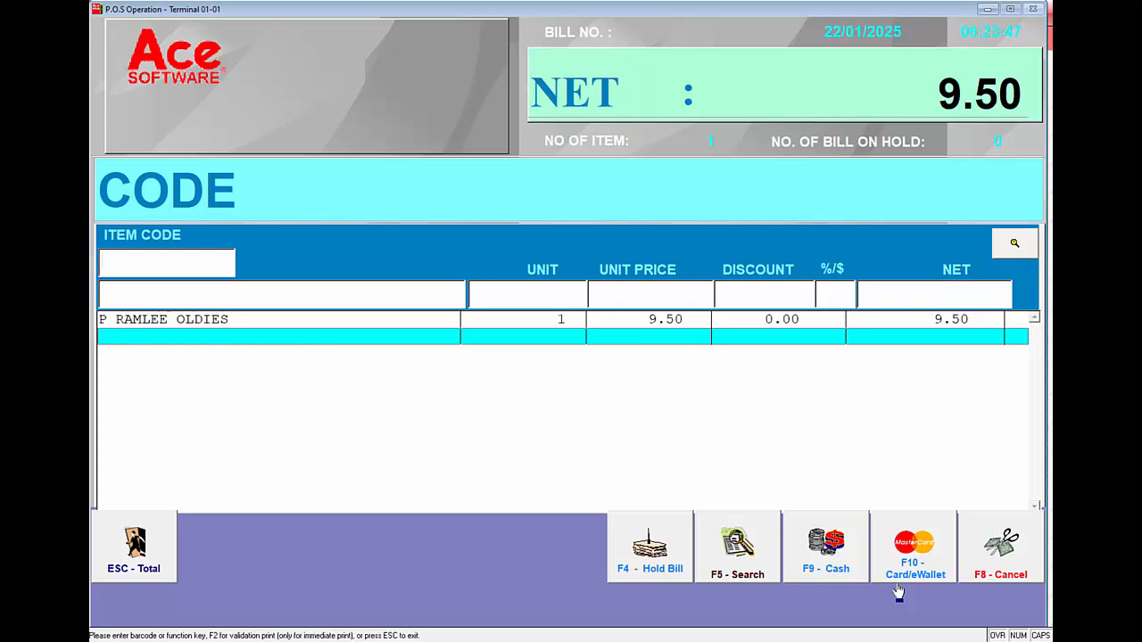
Settle the full 9.50 in cash, then enlarge and close the tax invoice preview without reprinting
key(Escape)
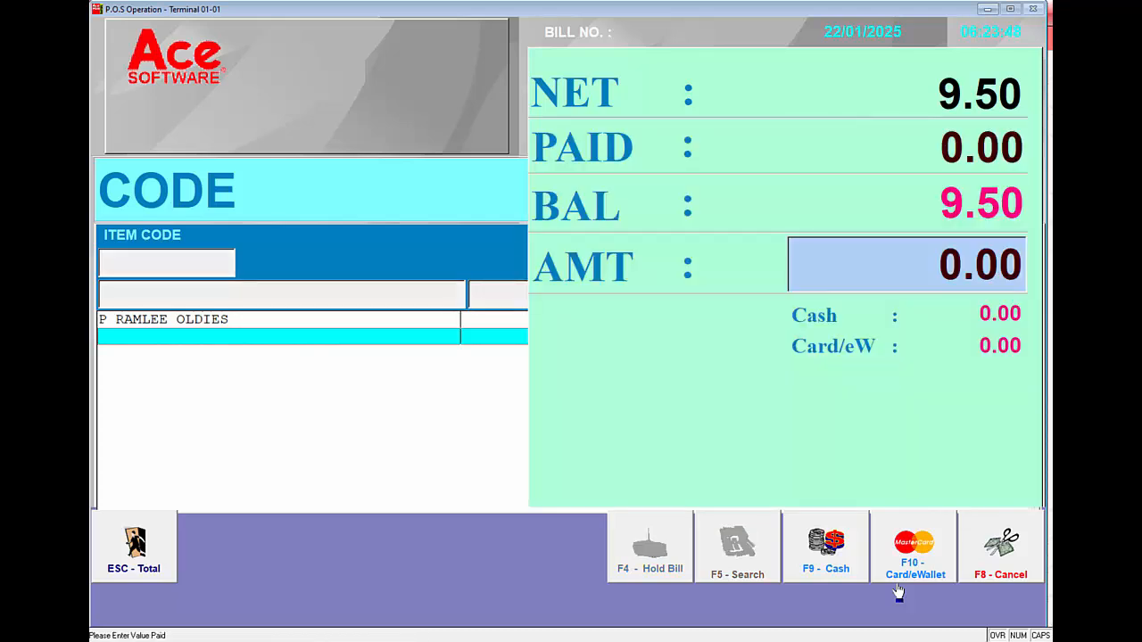
click(837, 560)
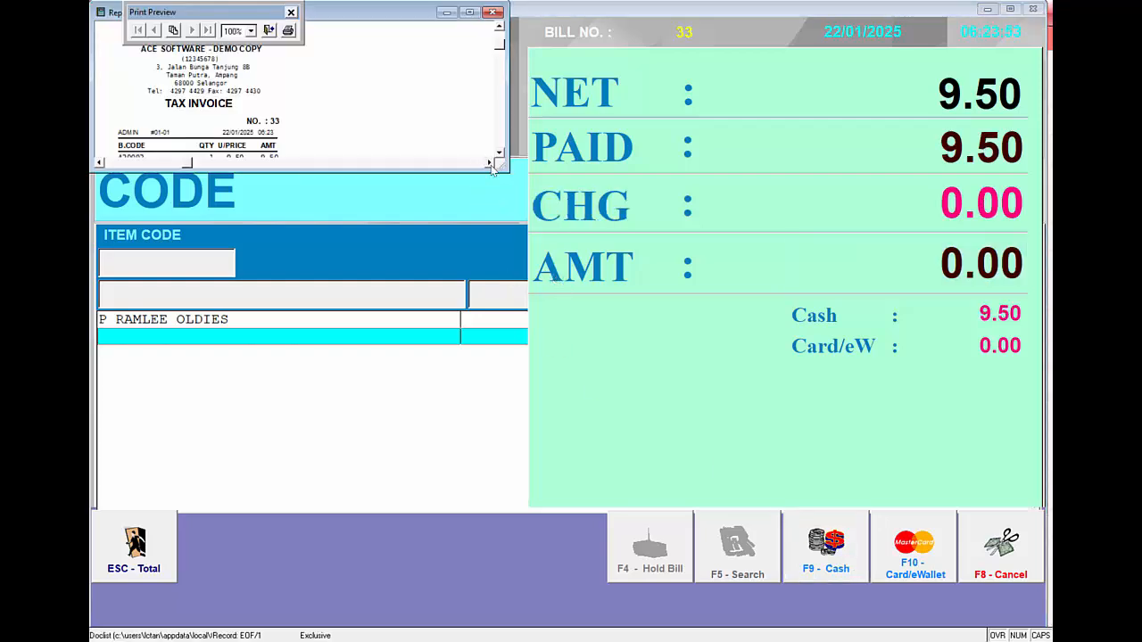
drag(498, 165, 335, 318)
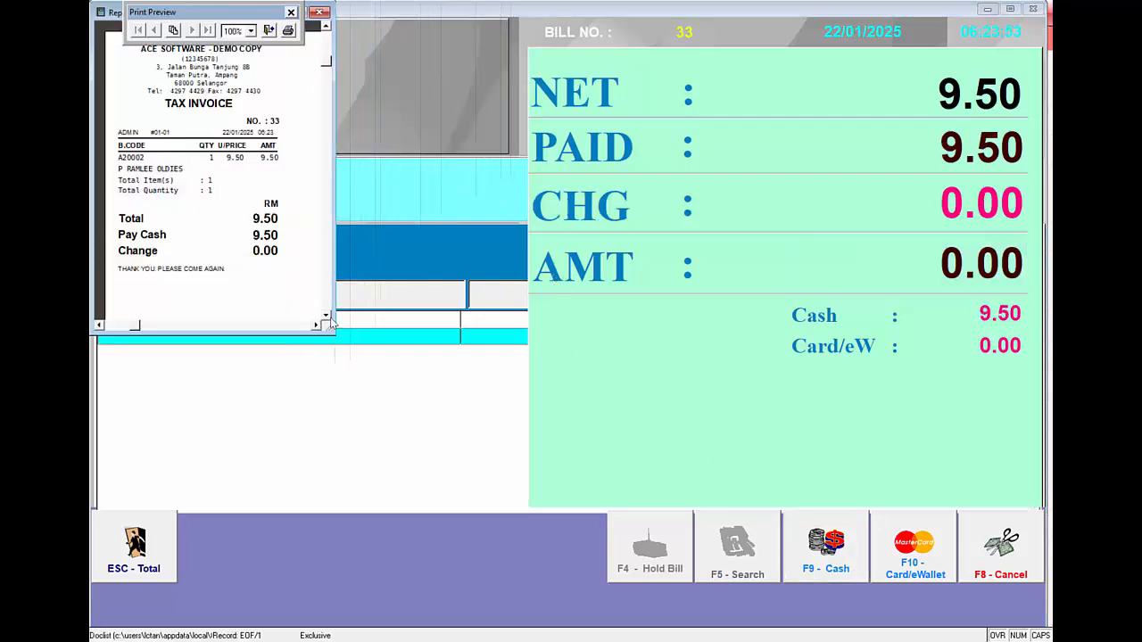
click(270, 31)
click(601, 357)
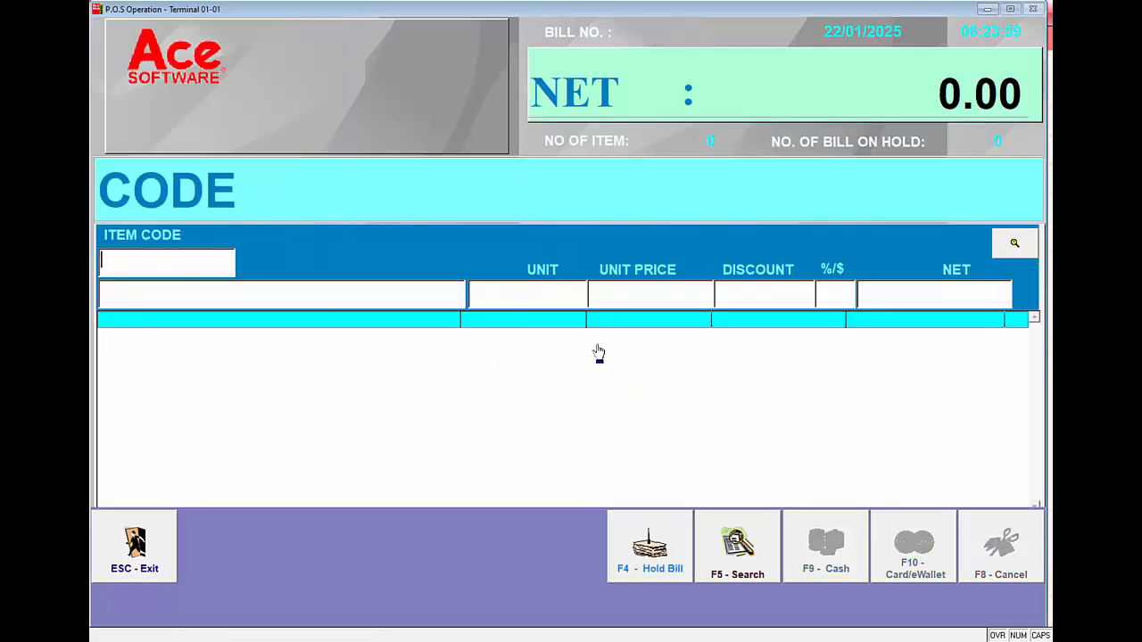
Cancel the most recent bill, the 9.50 cash sale, entering the void item/bill password and confirming the cancellation
key(F5)
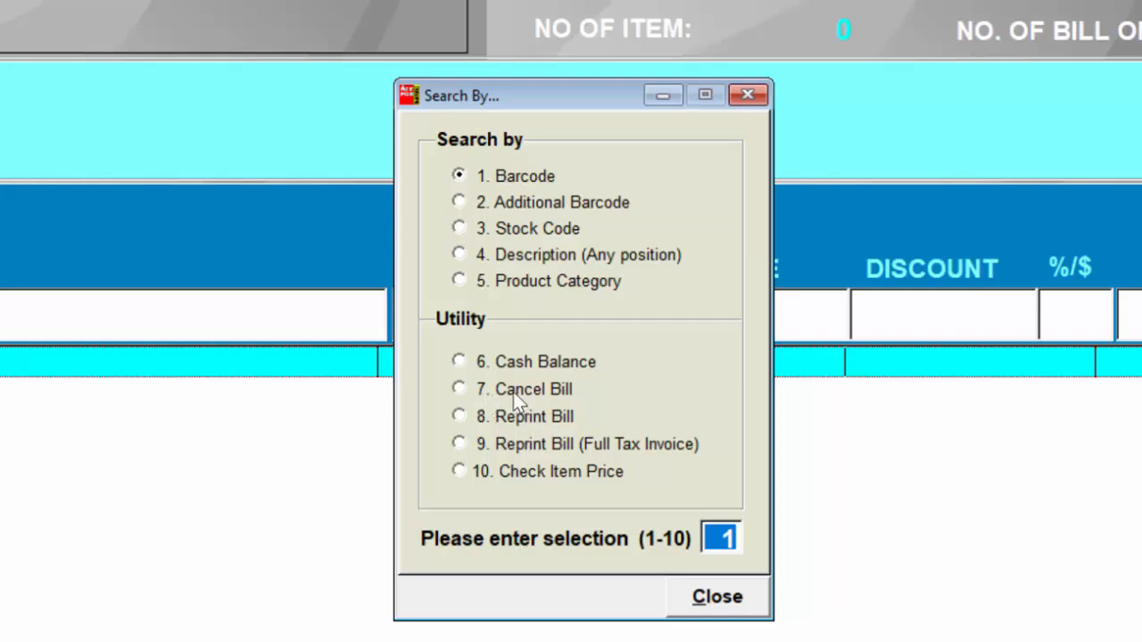
click(515, 395)
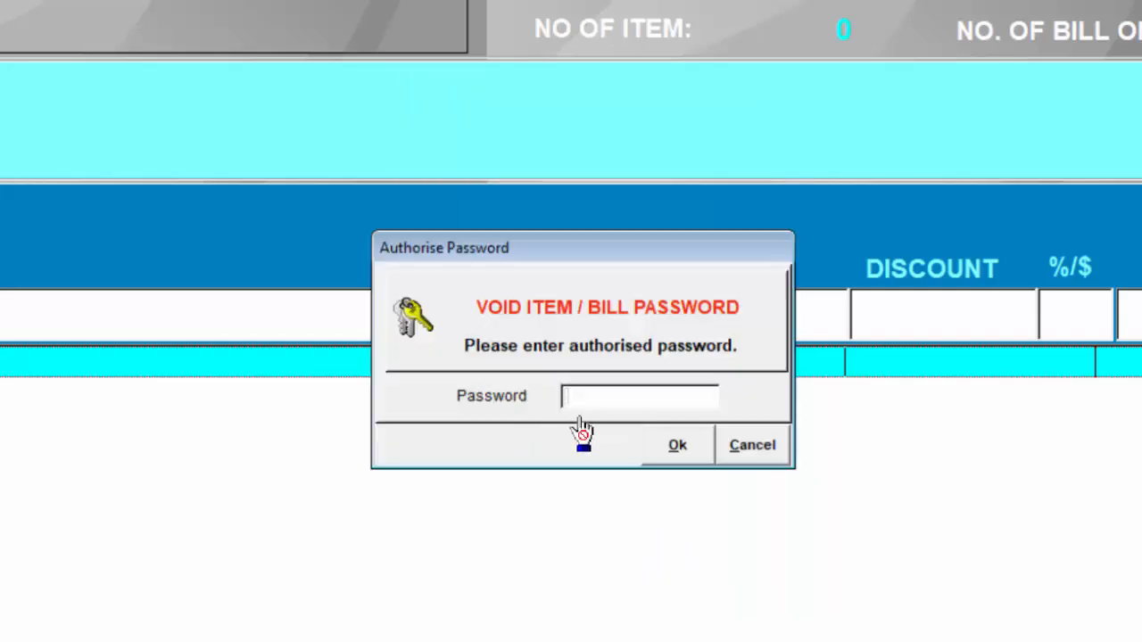
text(***)
key(Return)
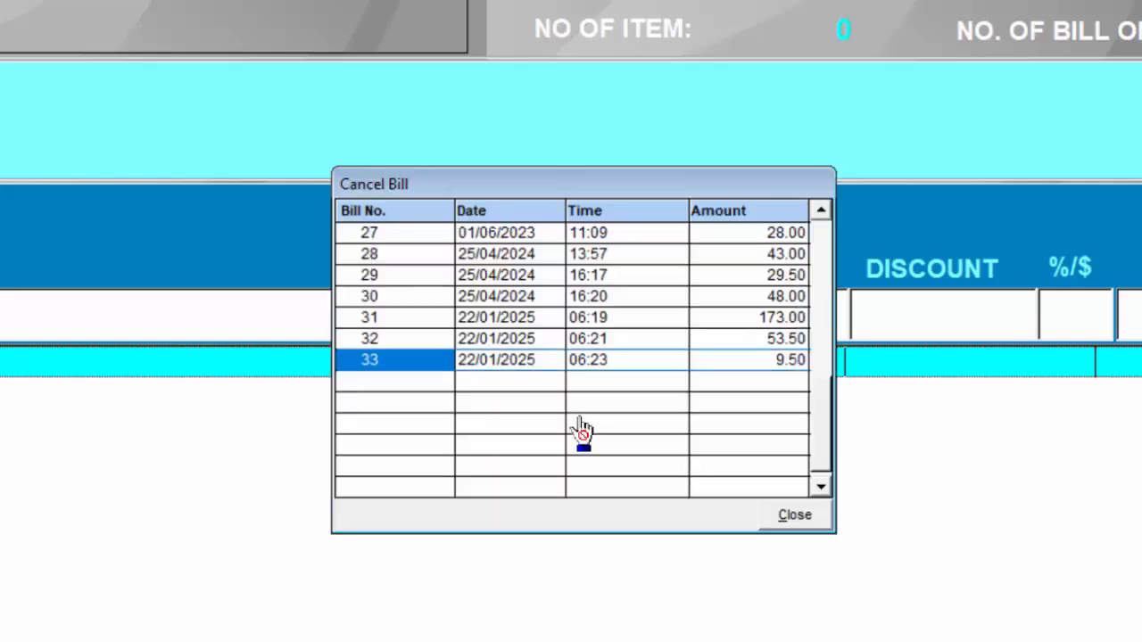
key(Up)
key(Down)
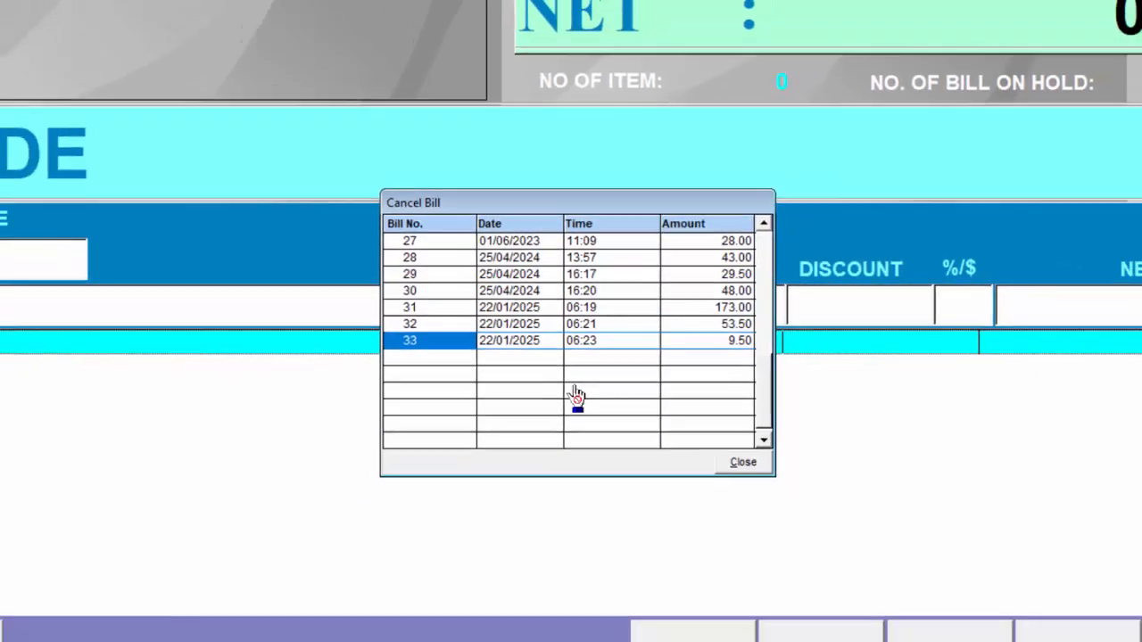
key(Return)
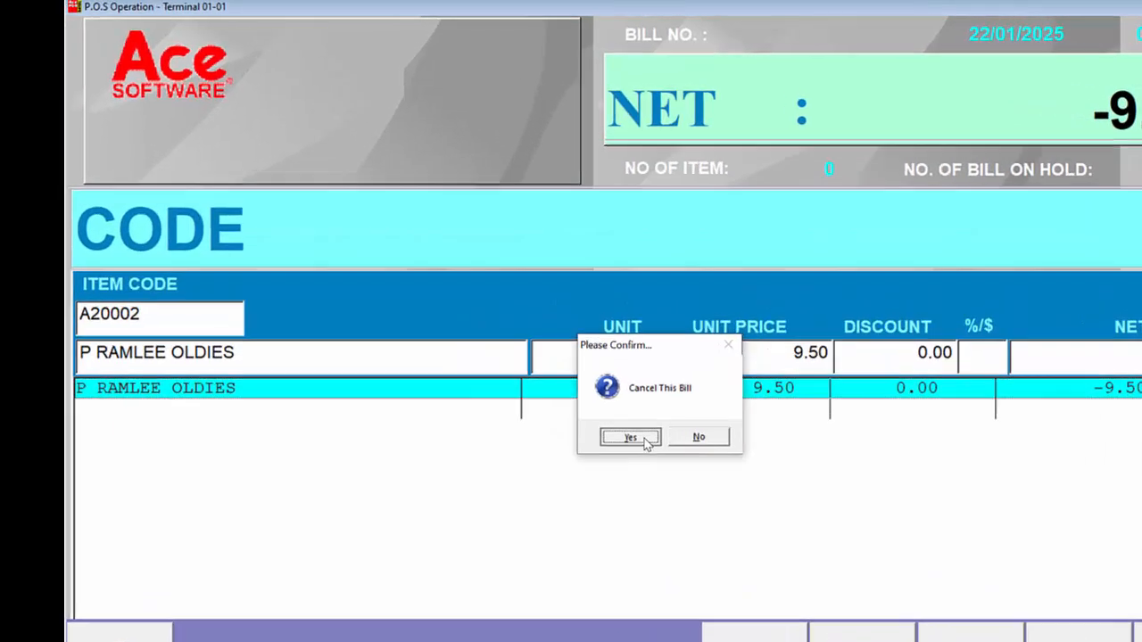
click(559, 361)
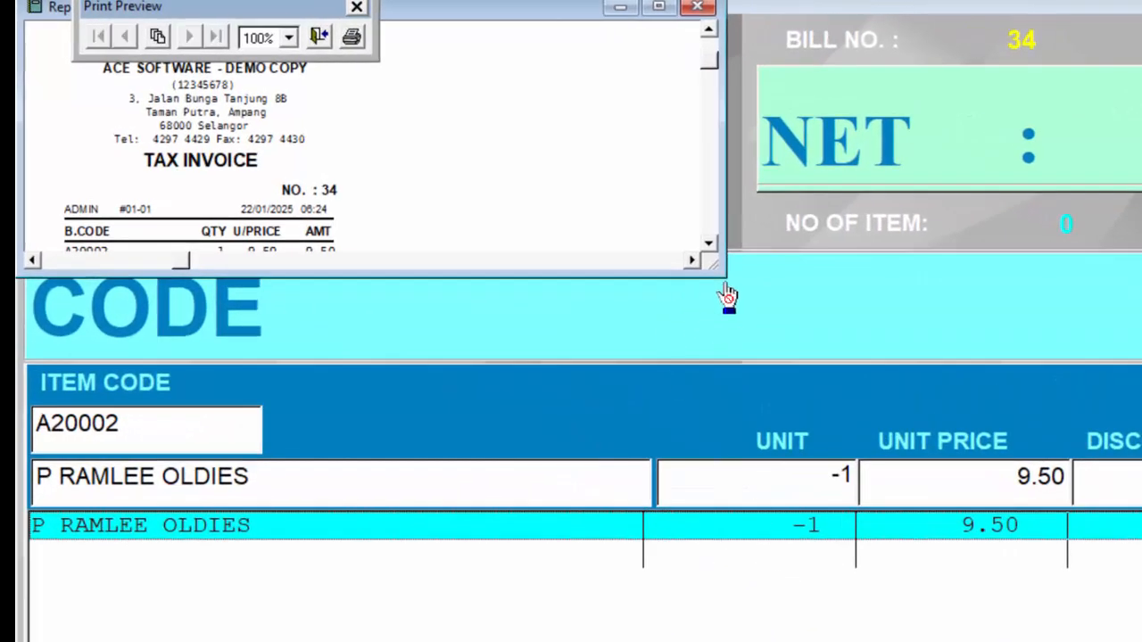
Enlarge and close the void bill's tax invoice preview, decline the reprint and finish the cancellation
drag(716, 266, 379, 520)
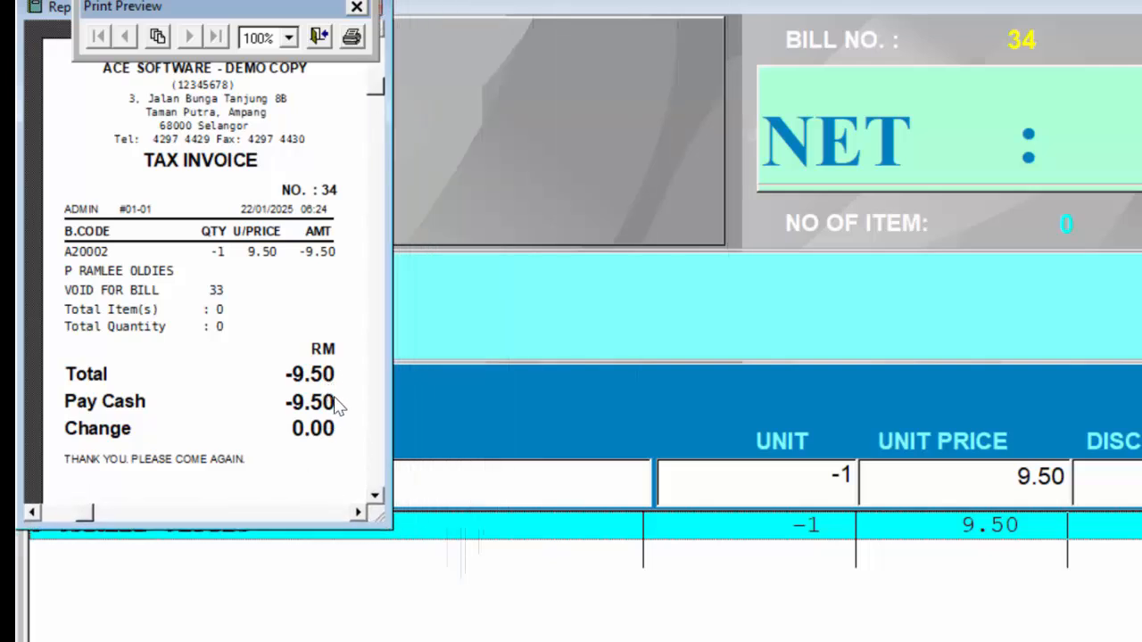
click(319, 37)
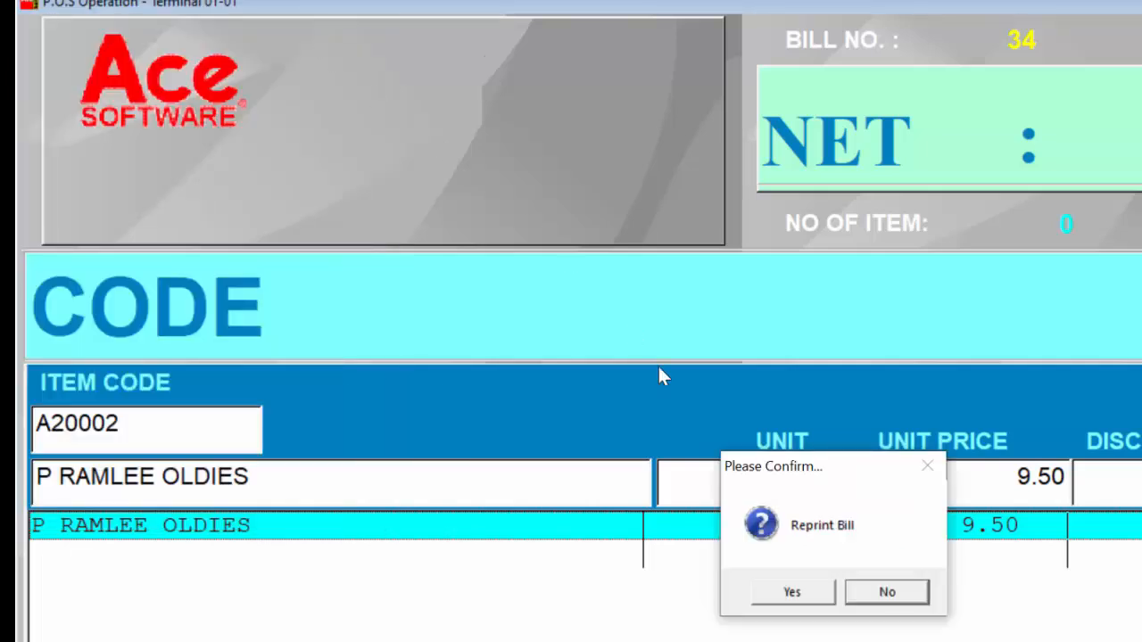
click(915, 596)
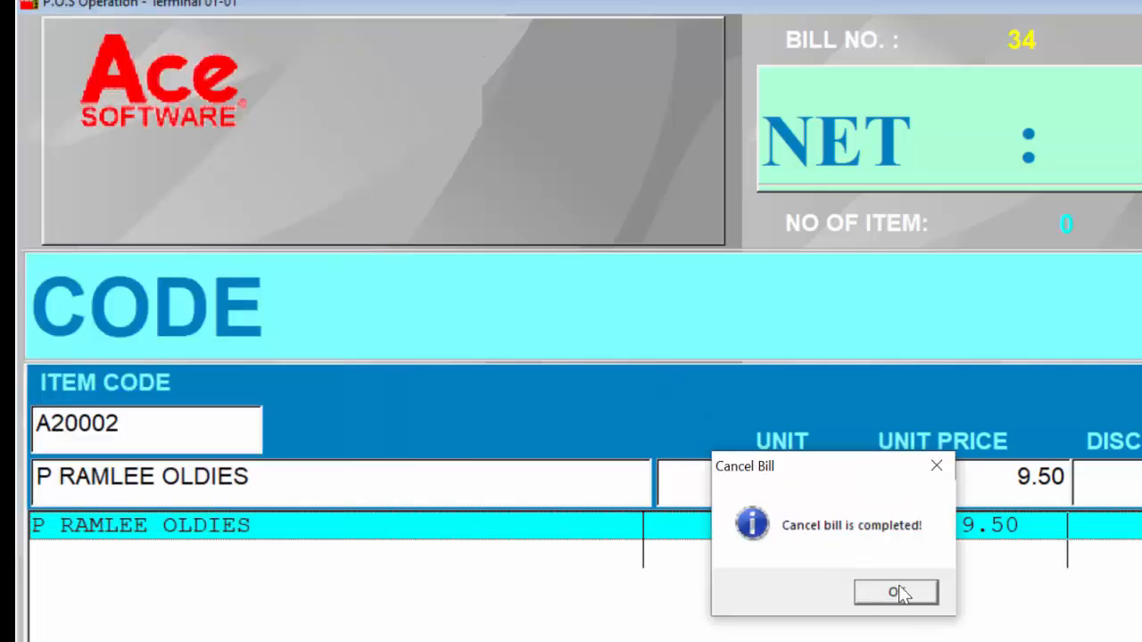
click(898, 593)
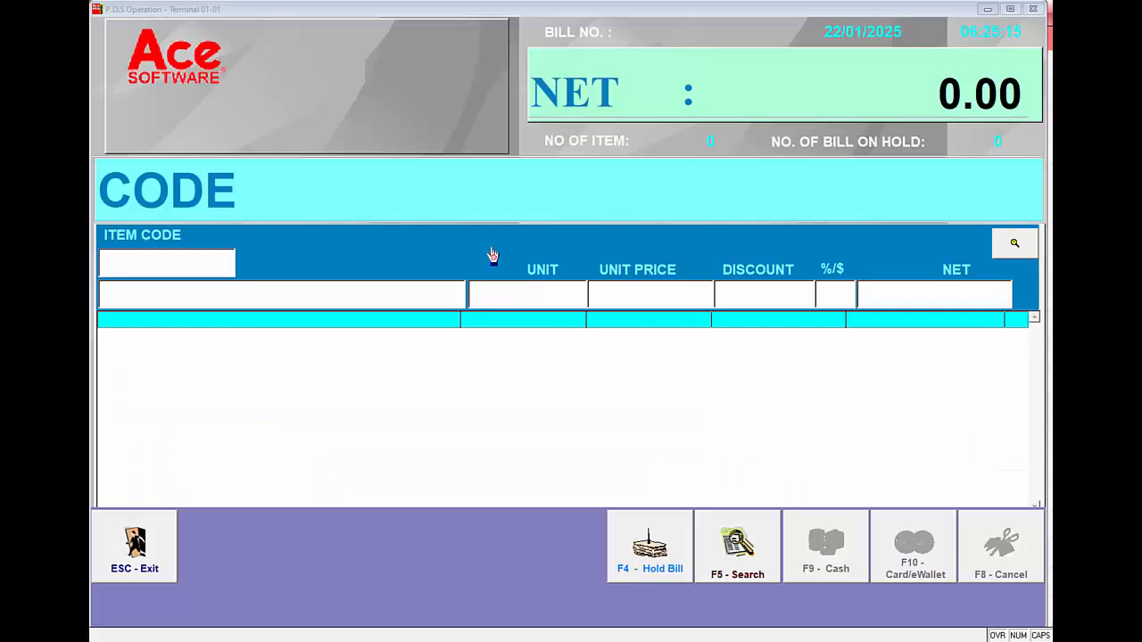
Open the list of past bills for reprinting, entering the reprint bill password
click(199, 266)
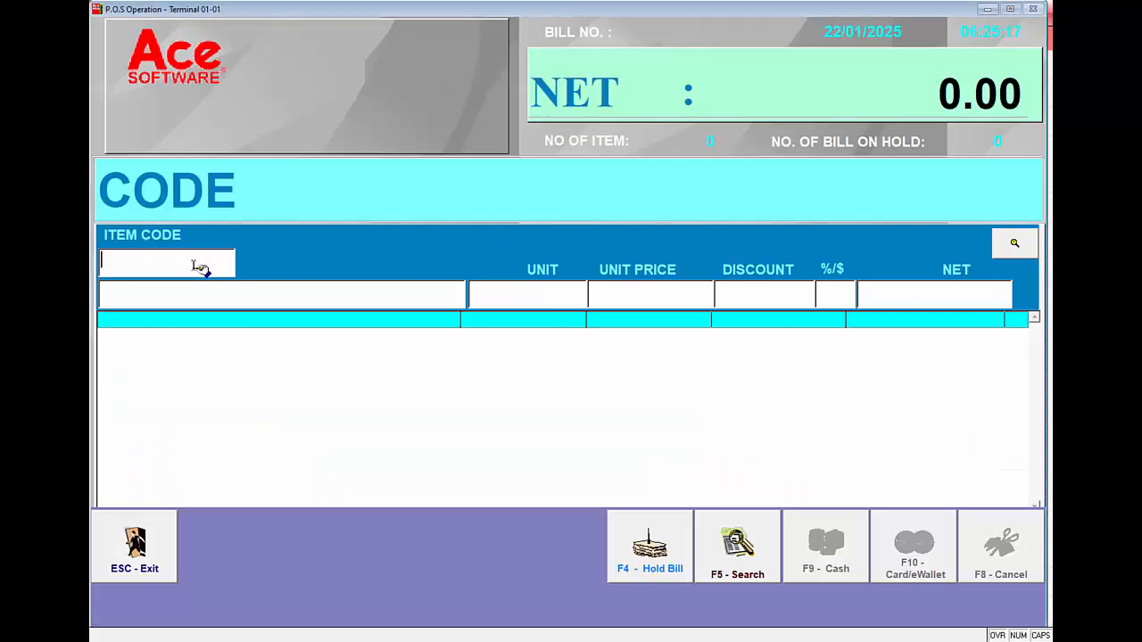
key(F5)
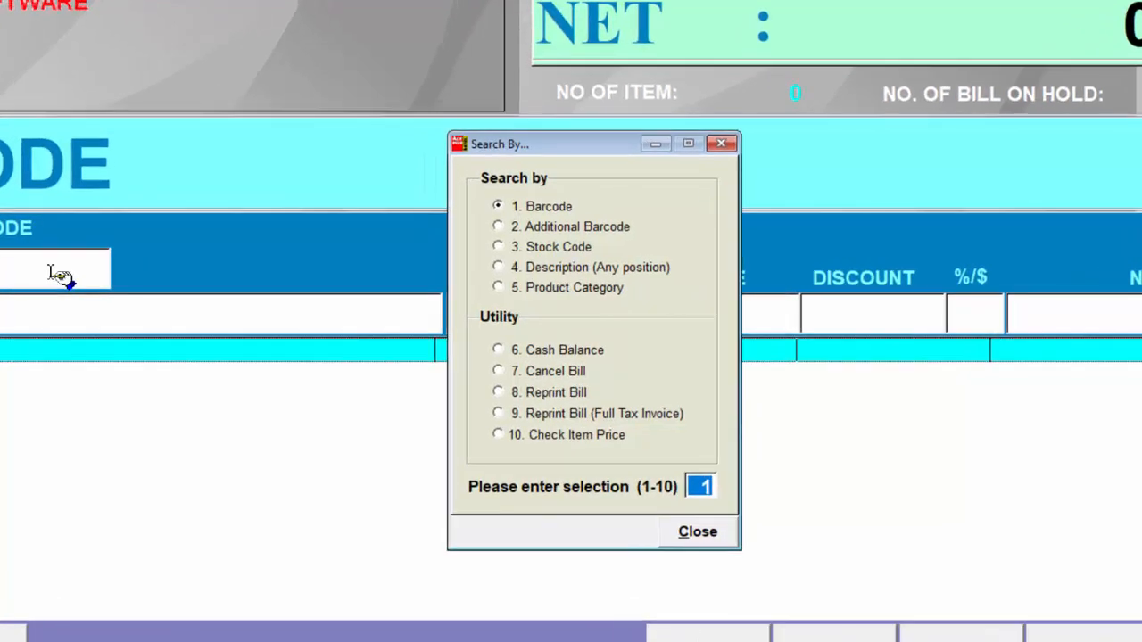
click(554, 393)
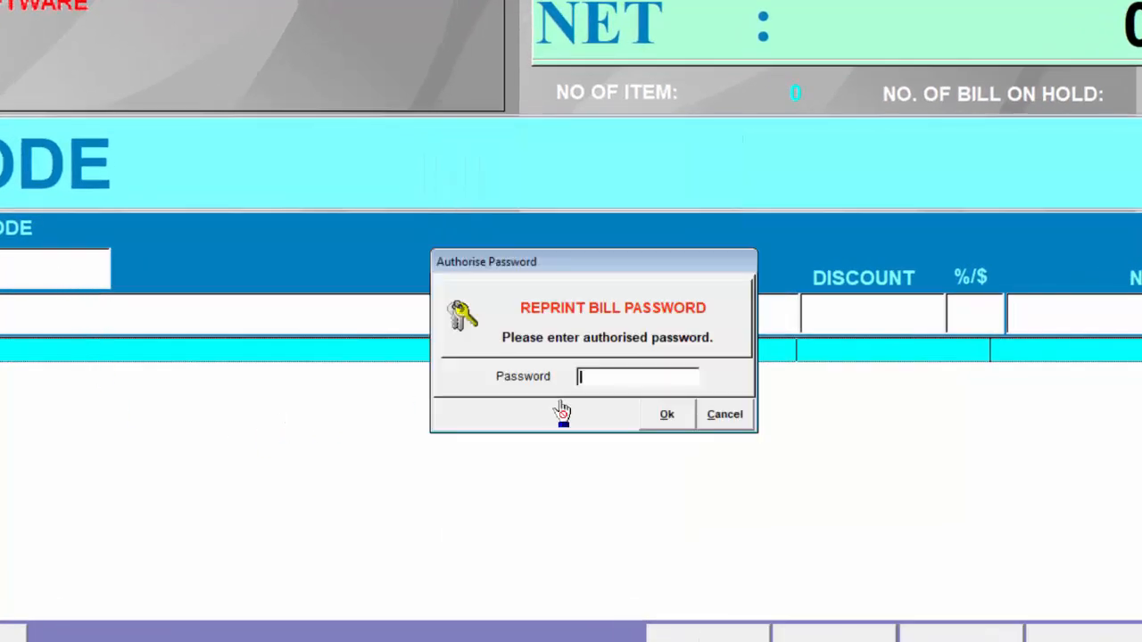
text(***)
key(Return)
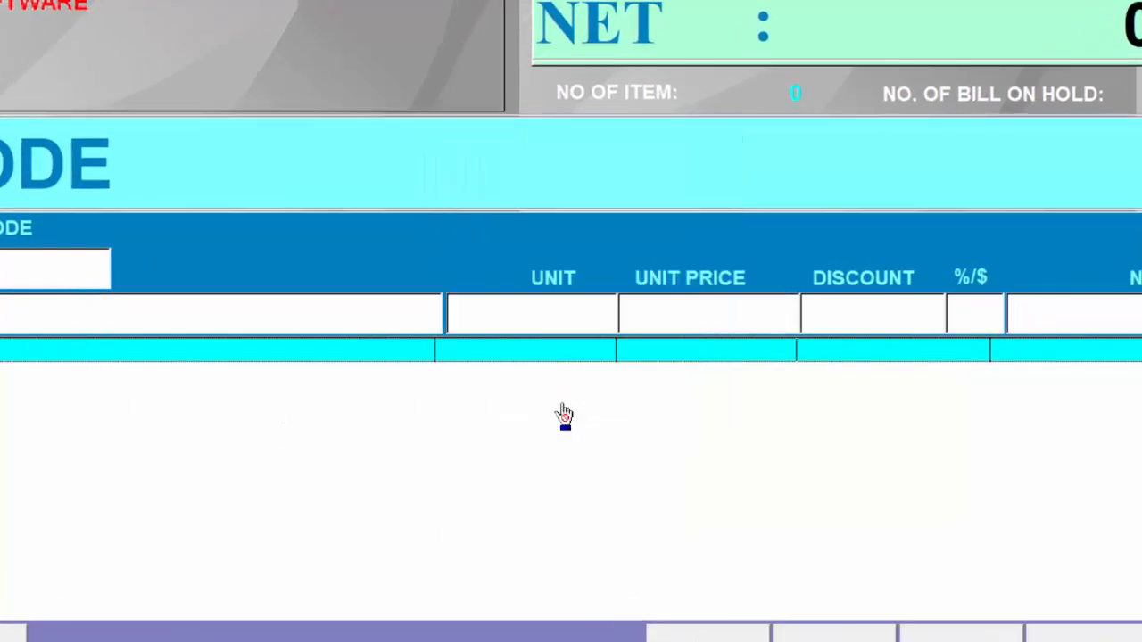
key(Return)
key(Return)
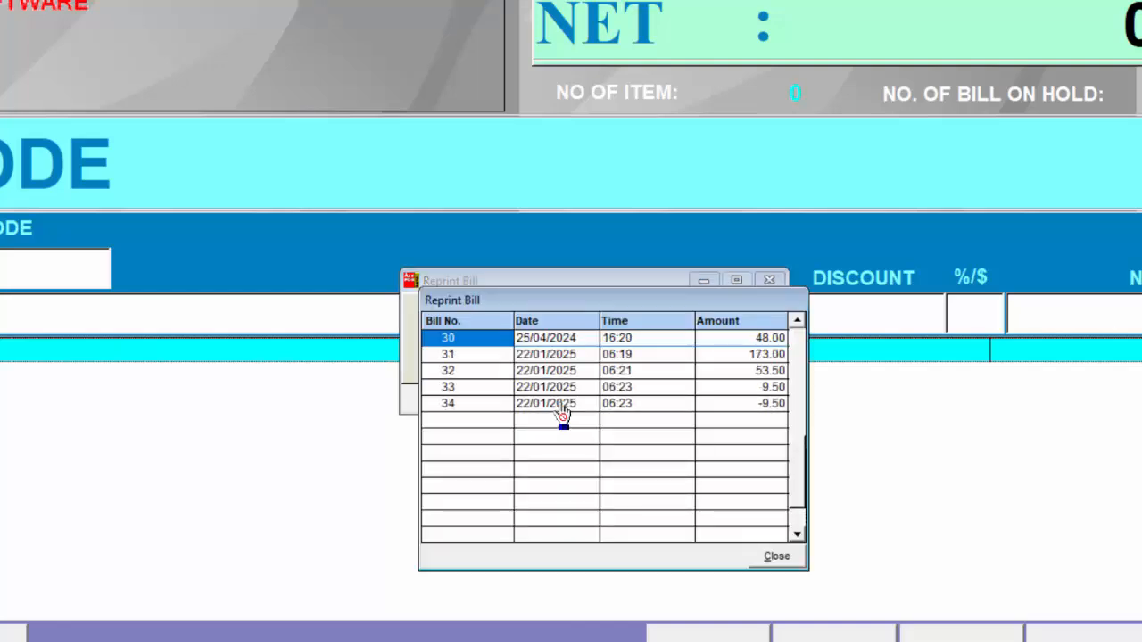
Reprint the 173.00 cash bill of 22/01/2025, enlarge its duplicate copy preview and close it
key(Down)
key(Down)
key(Down)
key(Return)
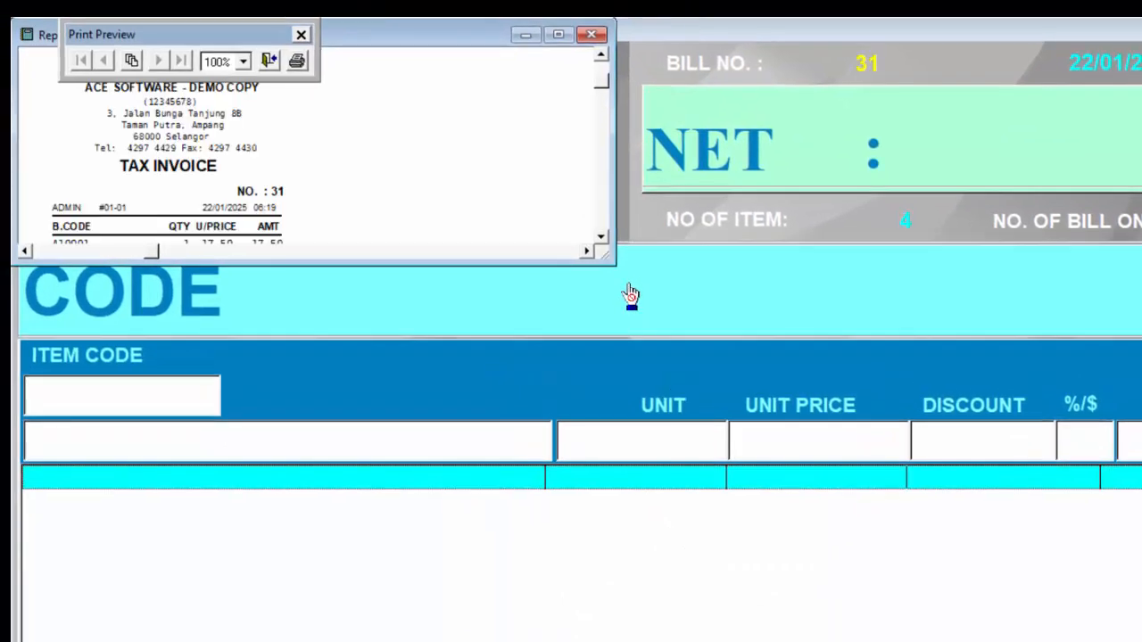
drag(611, 259, 362, 639)
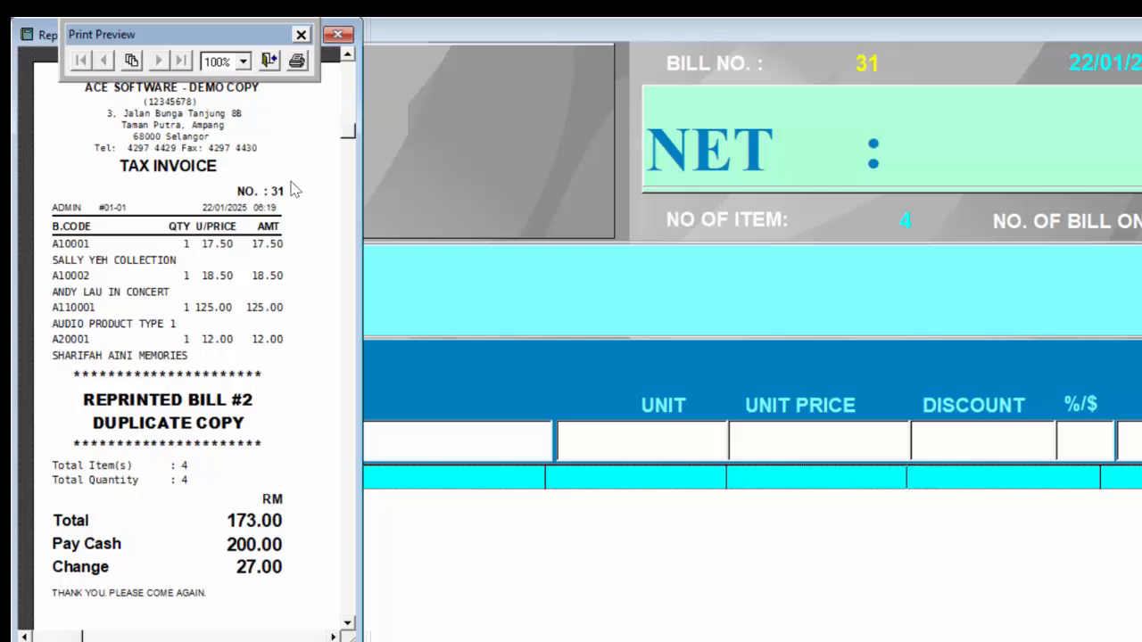
click(268, 60)
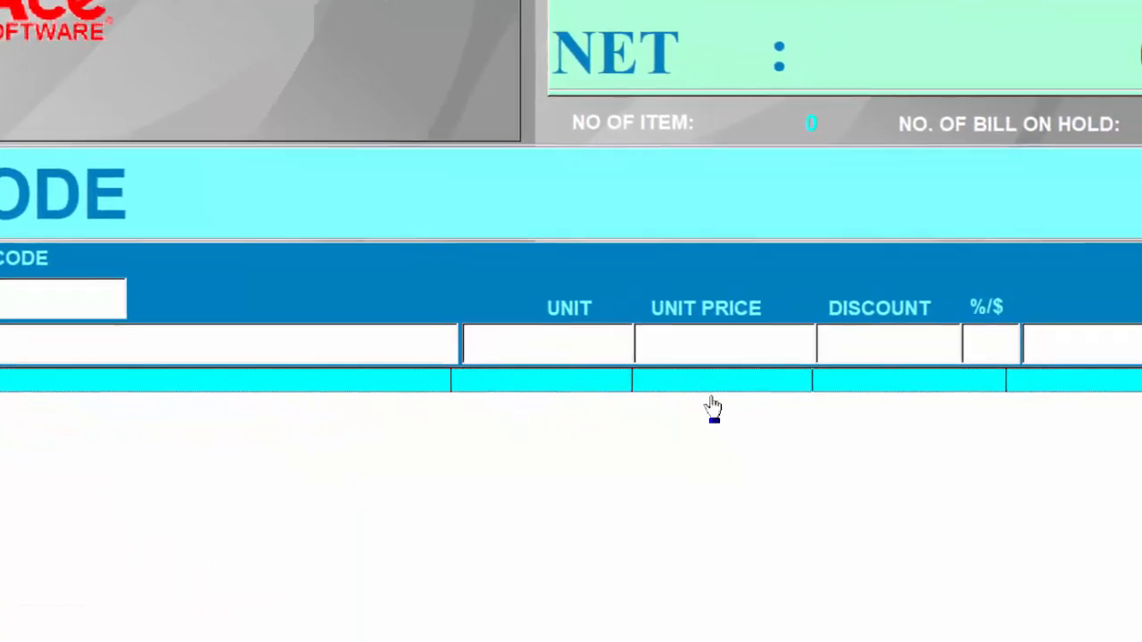
Check the terminal's cash balance and sales summary, entering the cash balance password, and close the summary
key(F1)
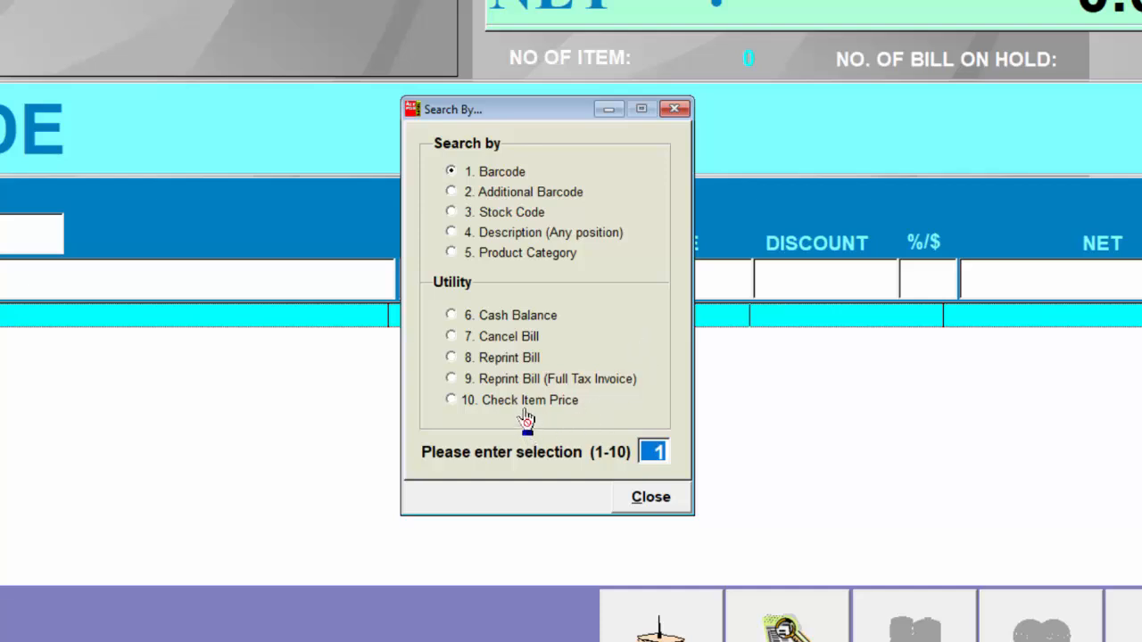
click(509, 325)
text(***)
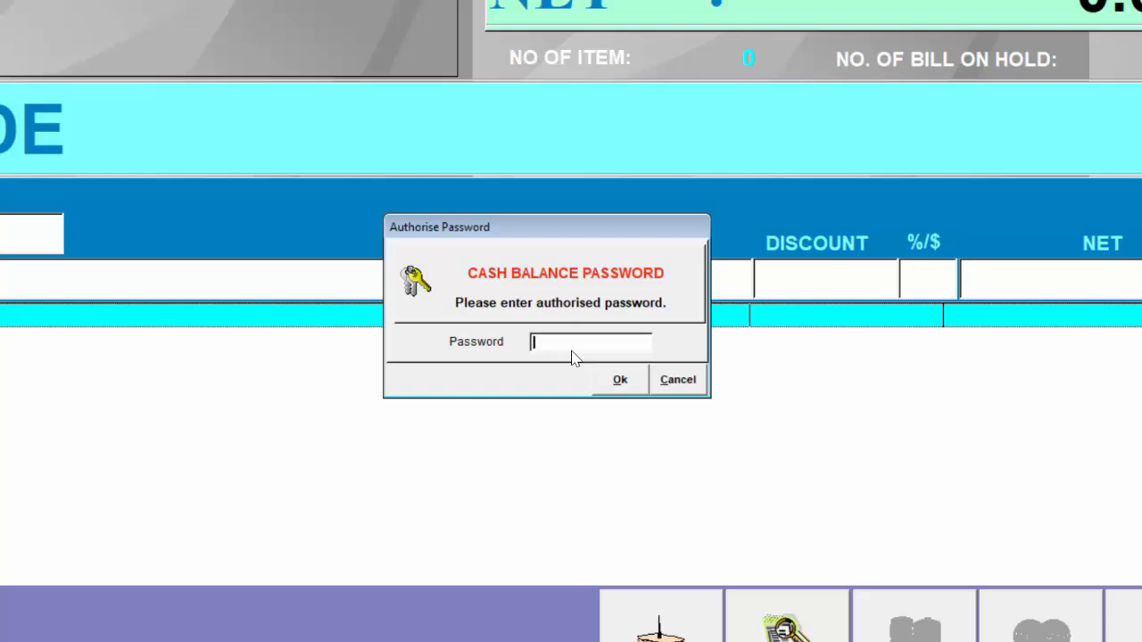
key(Return)
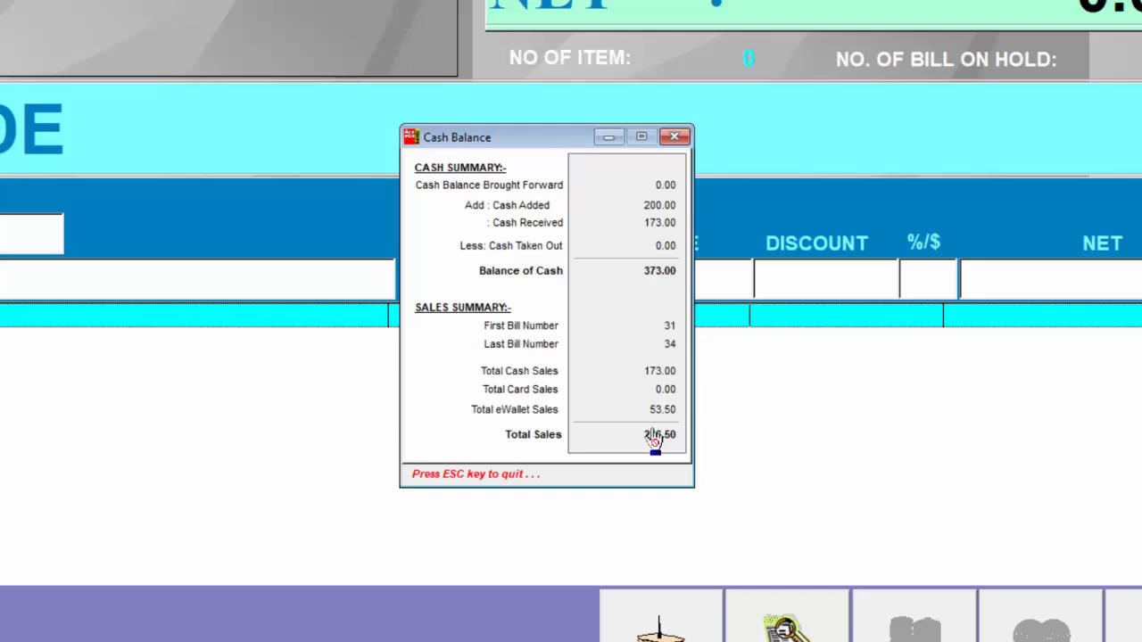
key(Escape)
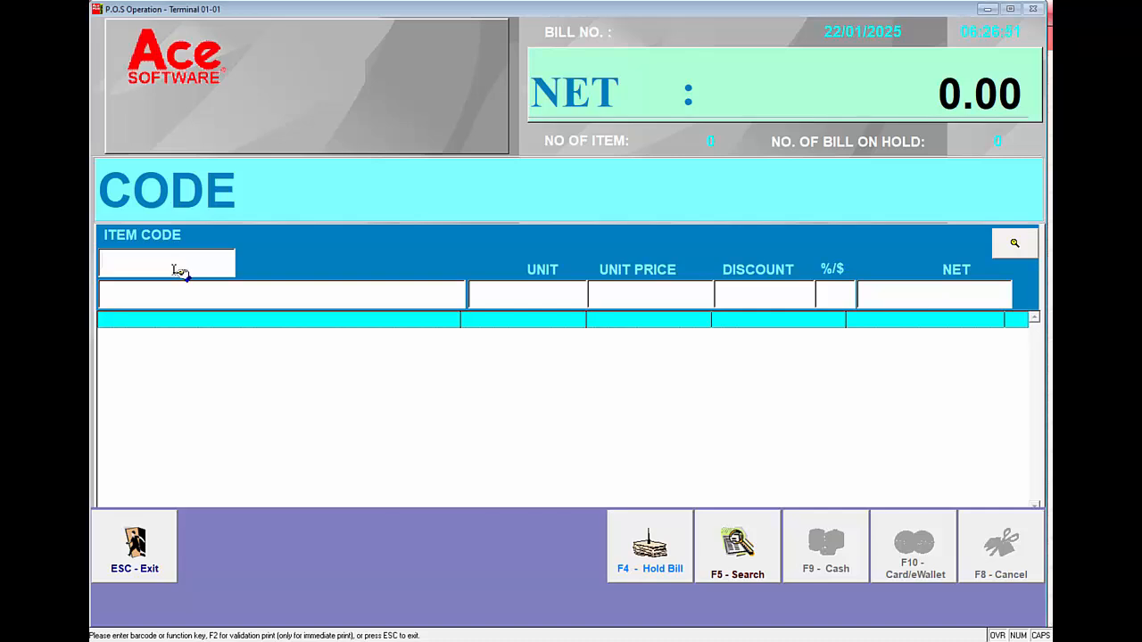
Look up SALLY YEH COLLECTION and AUDIO PRODUCT TYPE 1 in the stock list and add one of each to the bill
key(F5)
key(Return)
key(Return)
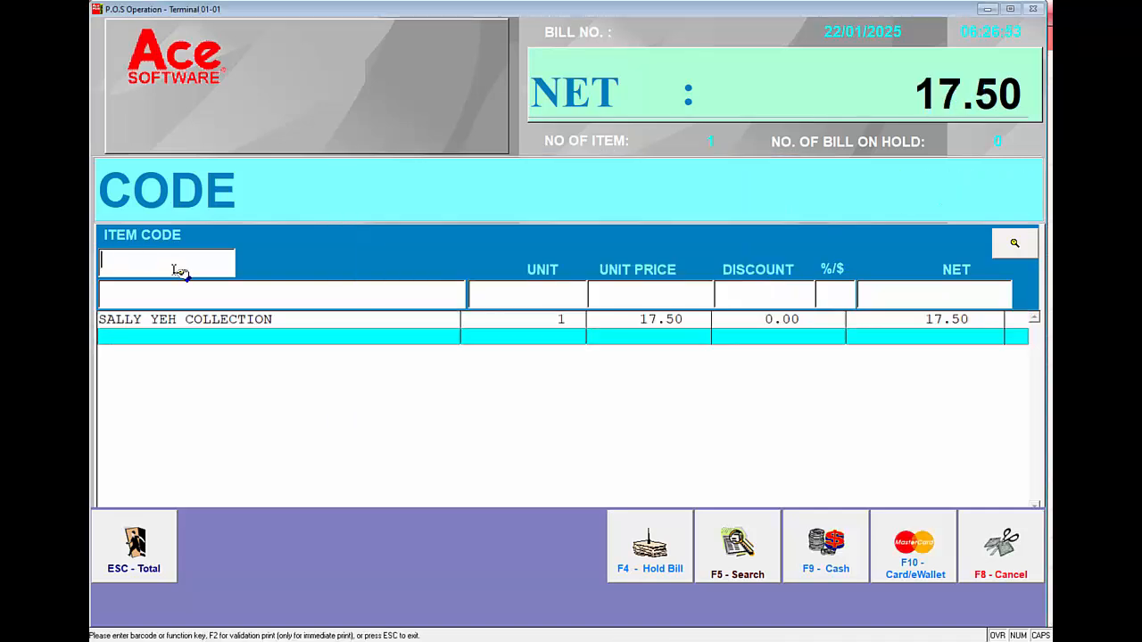
key(F5)
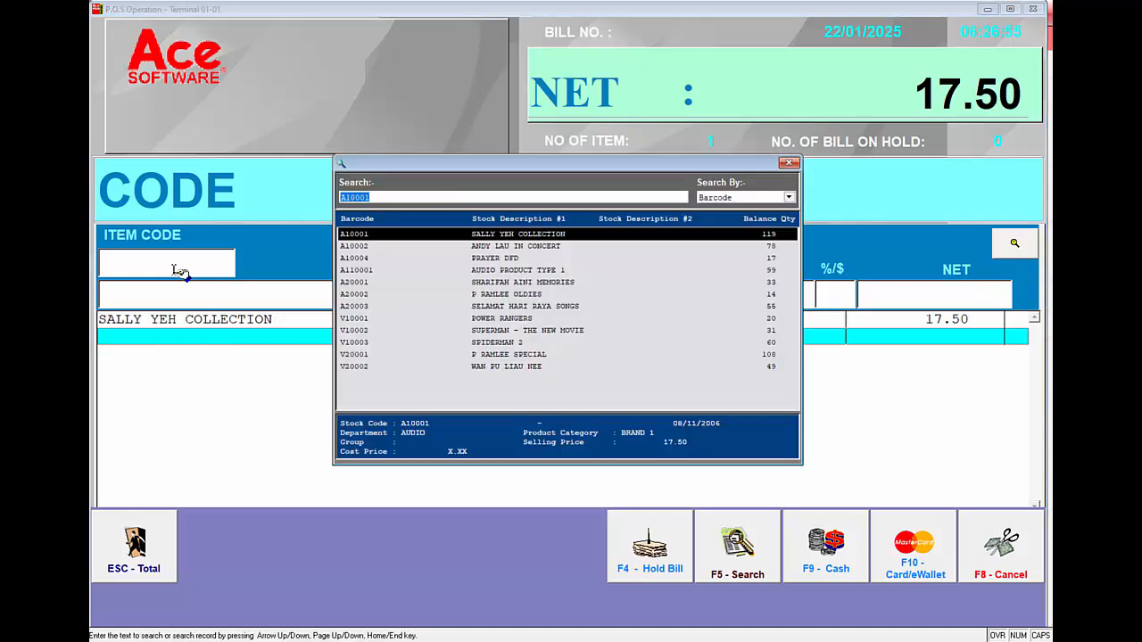
key(Down)
key(Down)
key(Down)
key(Return)
key(Return)
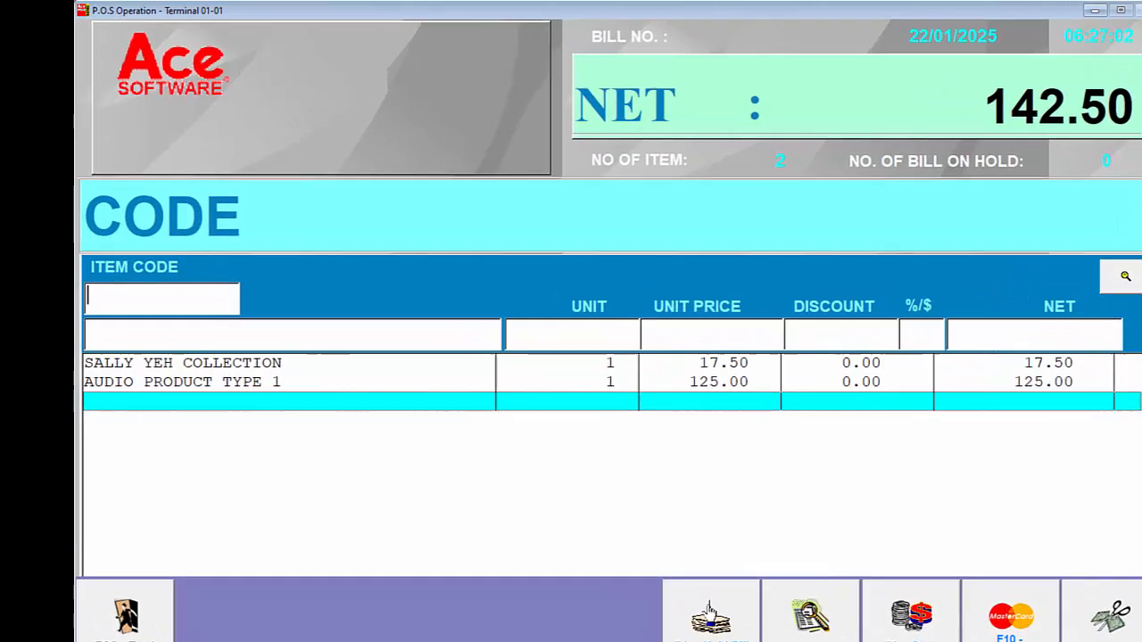
Put the bill on hold, enlarge and close its hold bill preview, and decline the reprint
click(652, 541)
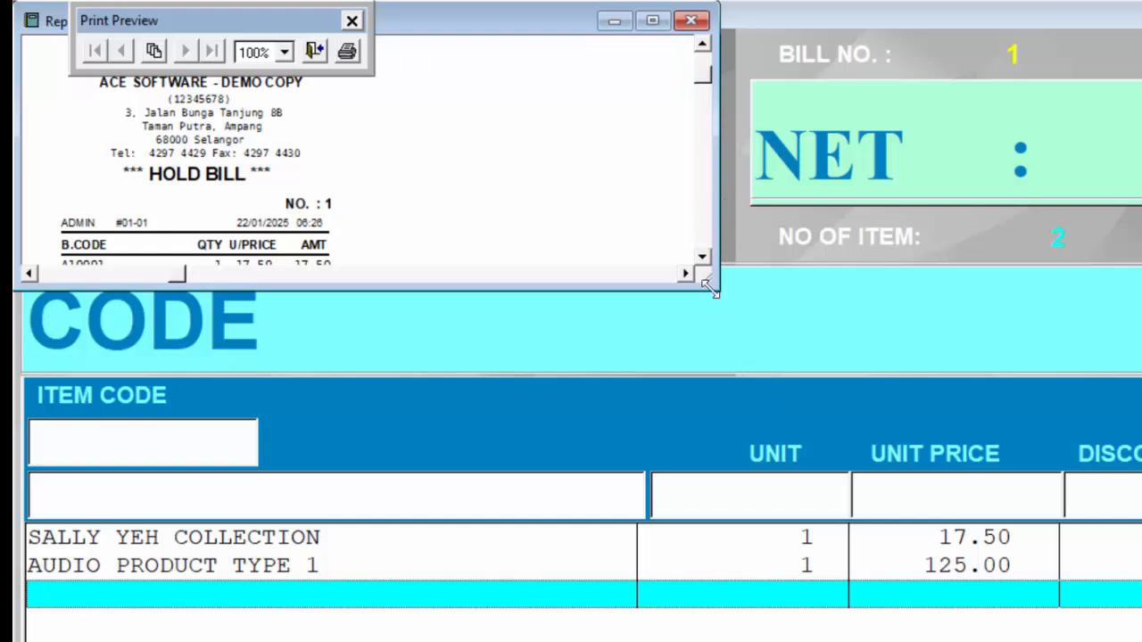
drag(711, 285, 412, 528)
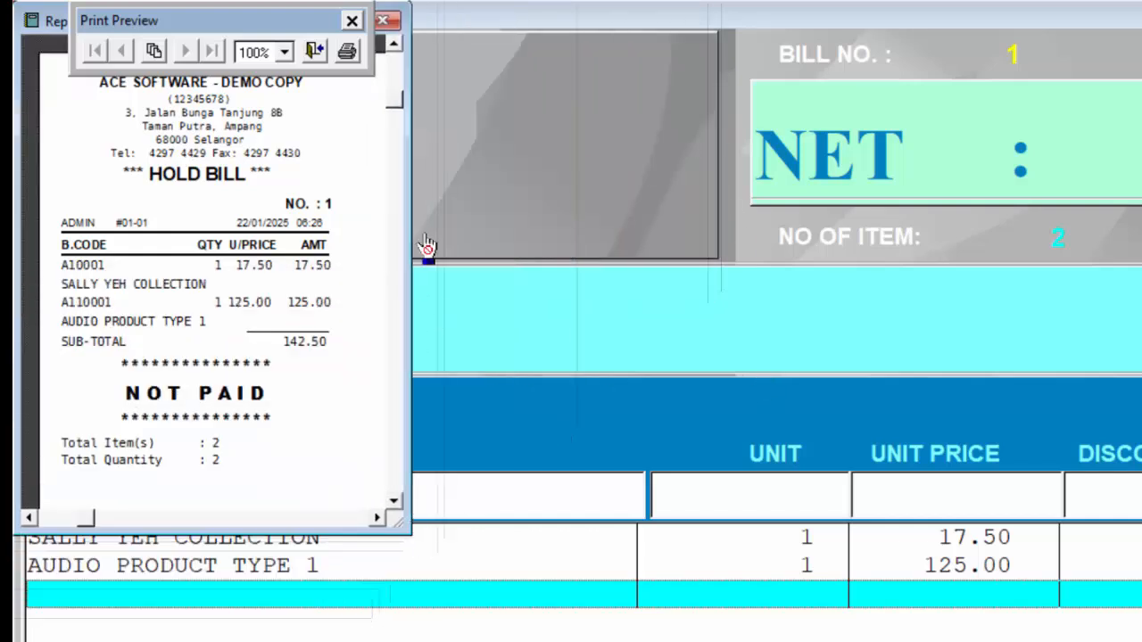
click(315, 50)
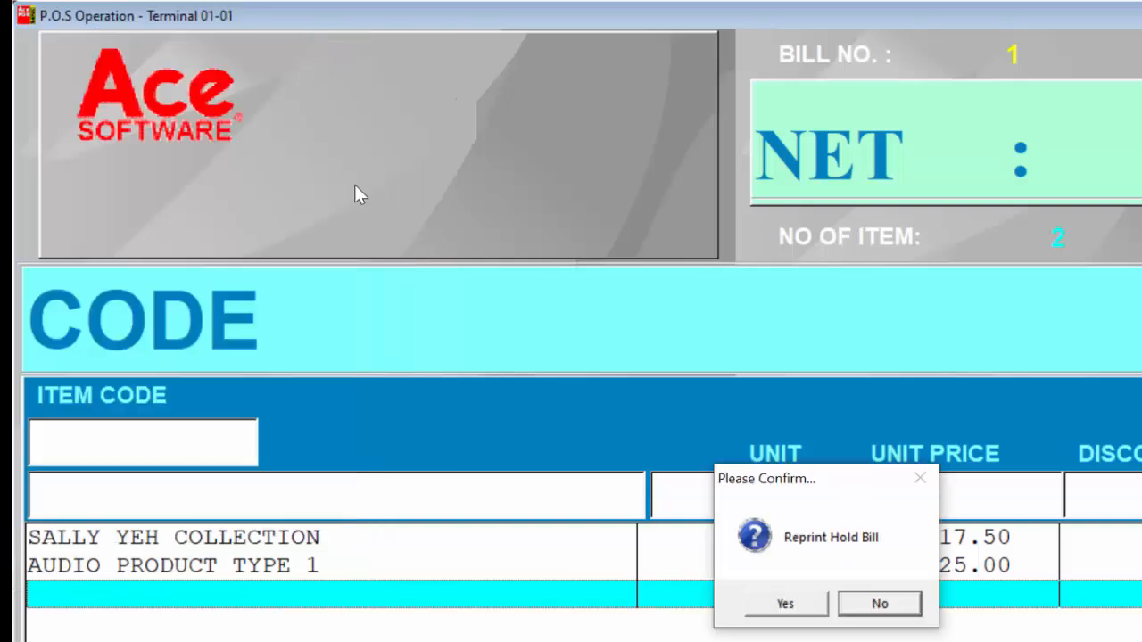
click(862, 601)
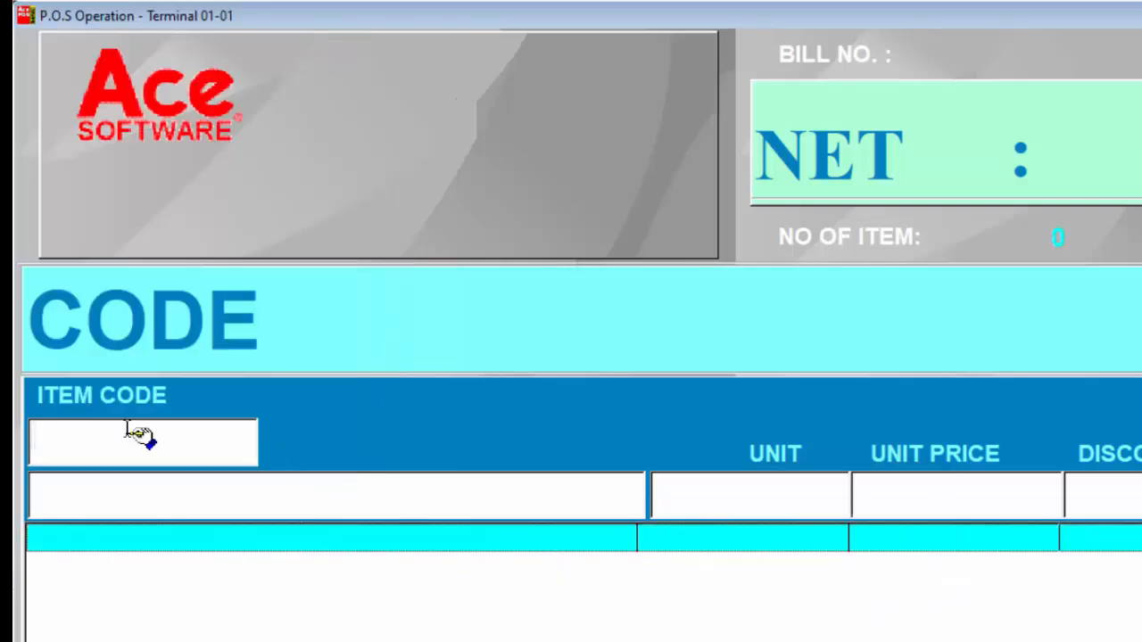
Add items V10001 and V10002 to a new bill by their item codes
text(V10001)
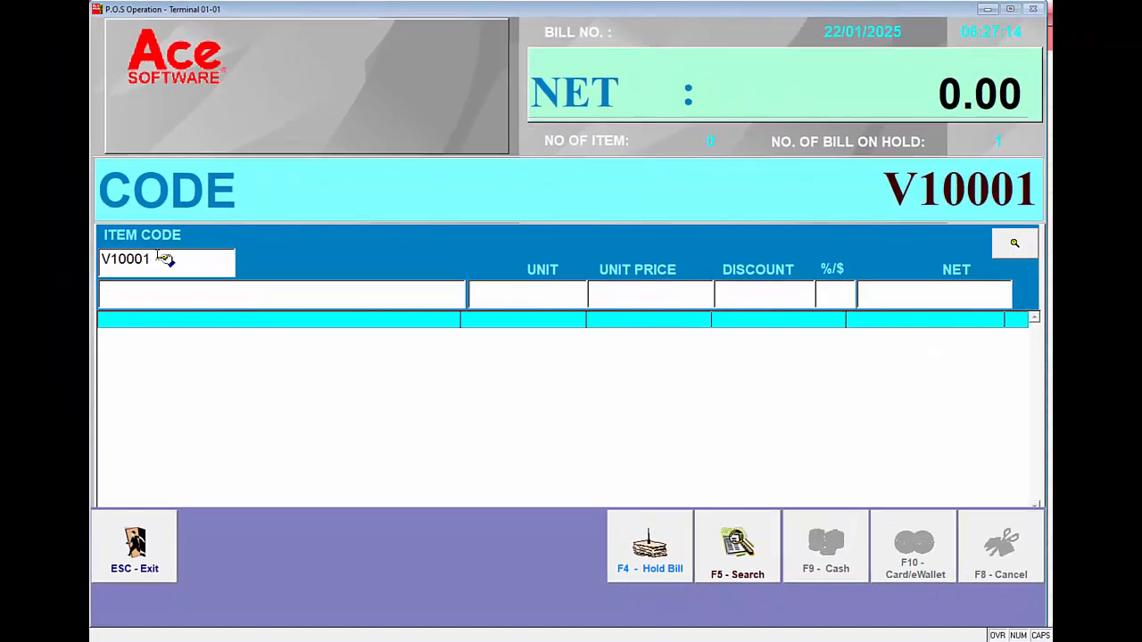
key(Return)
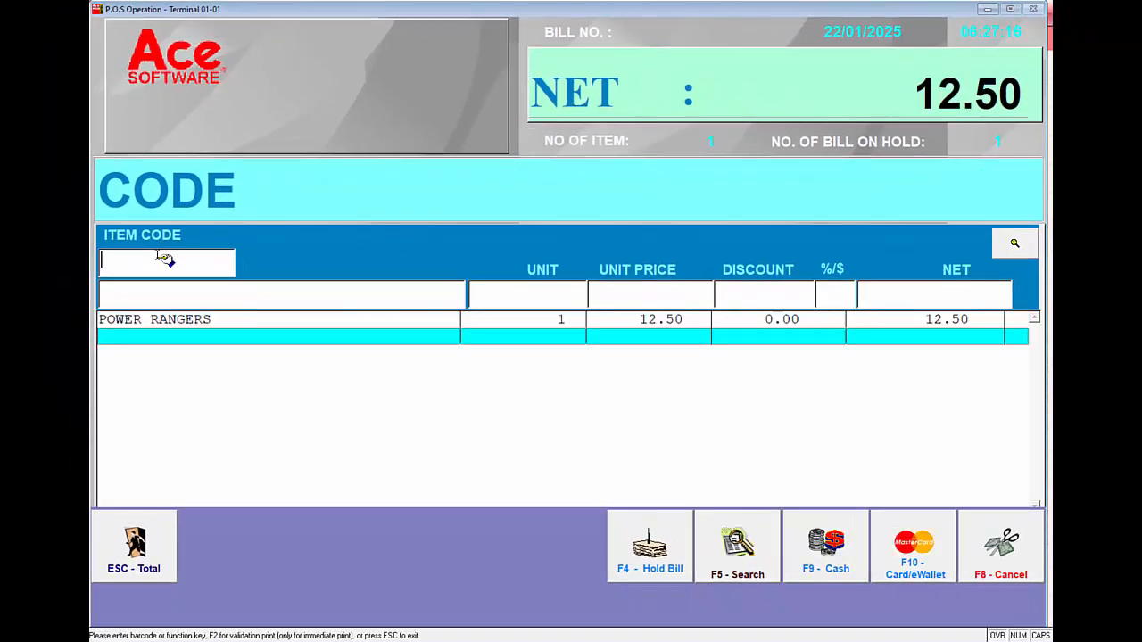
text(V10002)
key(Return)
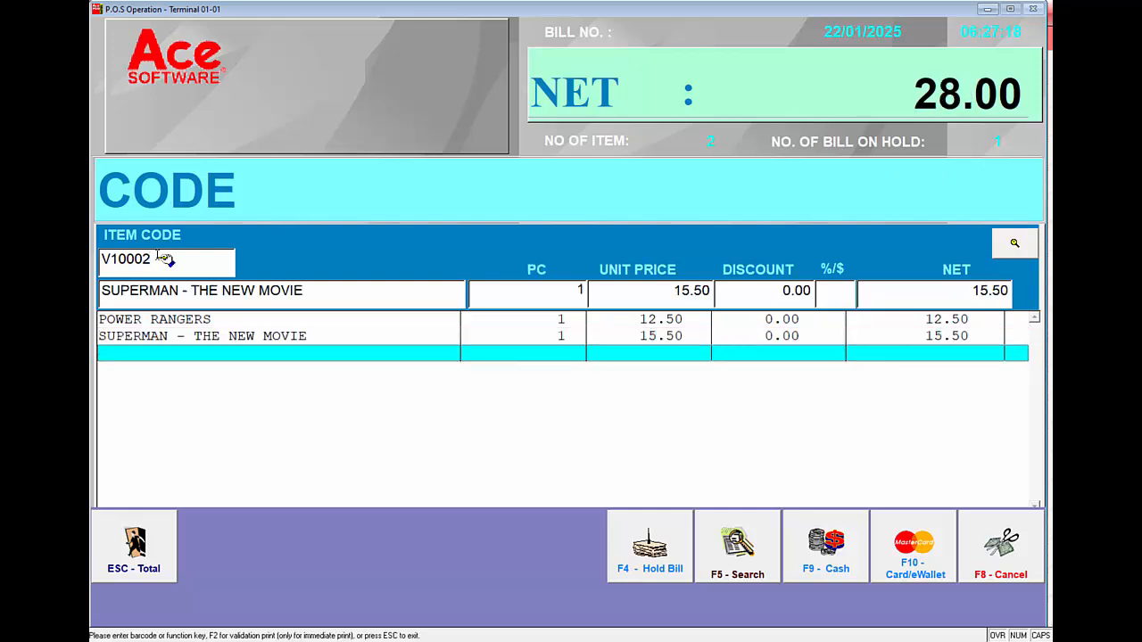
Total the bill and pay it fully in cash, enlarge and close the tax invoice preview, and decline the reprint
key(Escape)
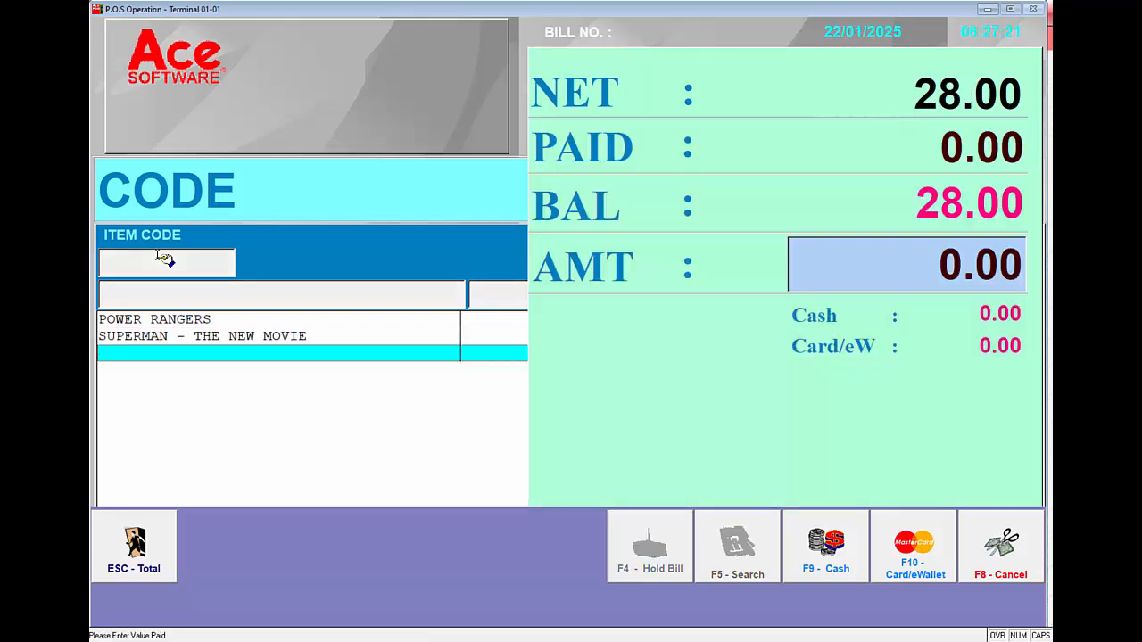
click(819, 560)
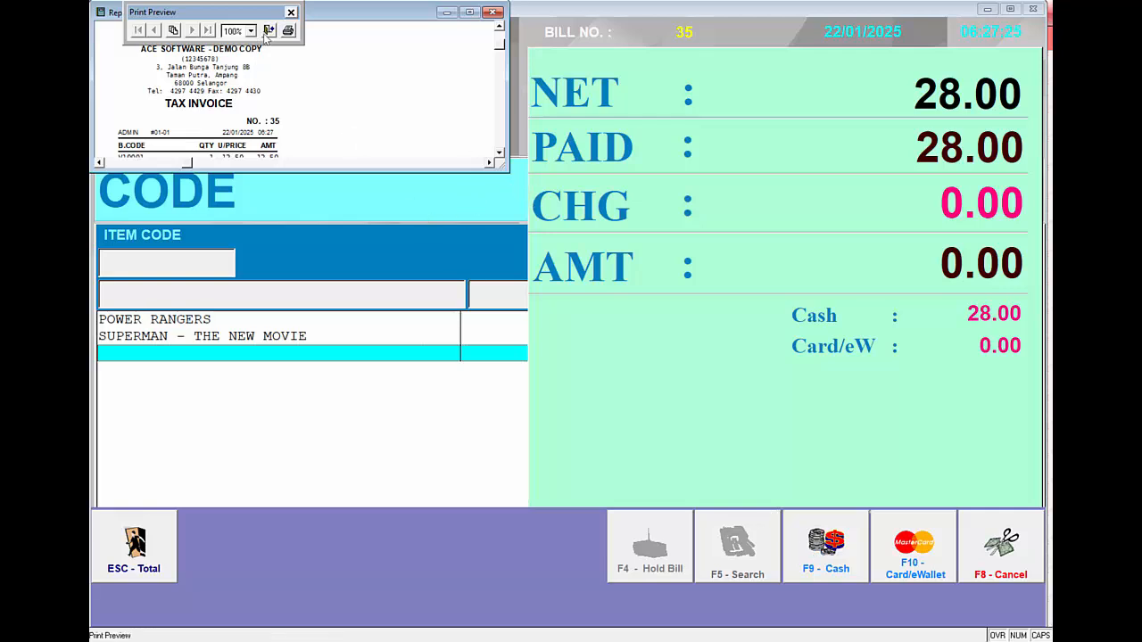
drag(507, 168, 353, 357)
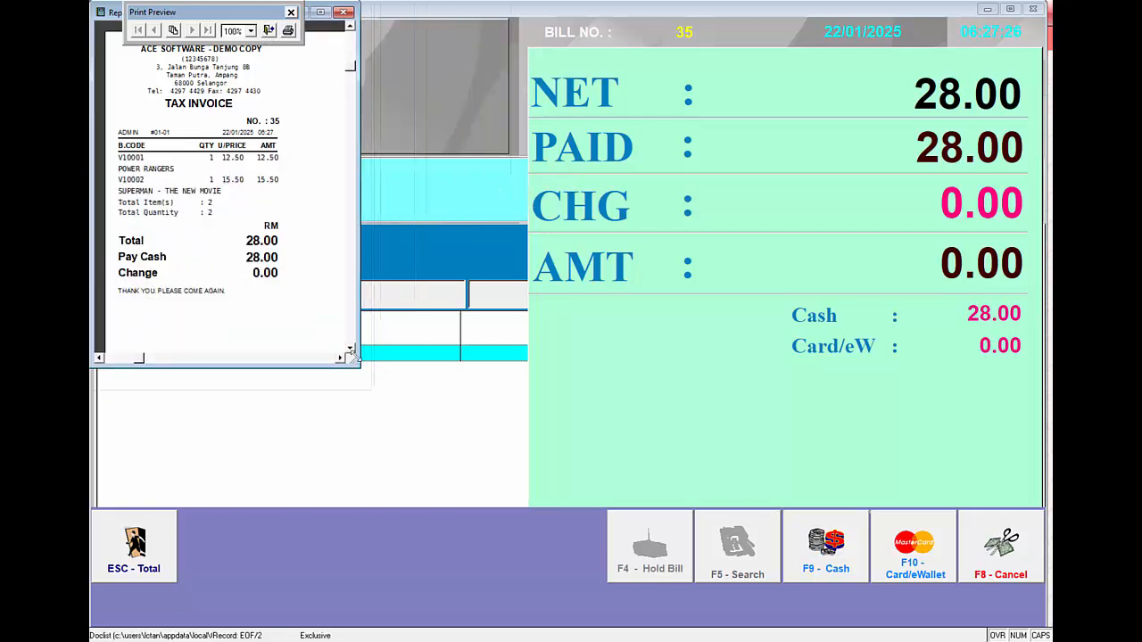
click(268, 31)
click(601, 357)
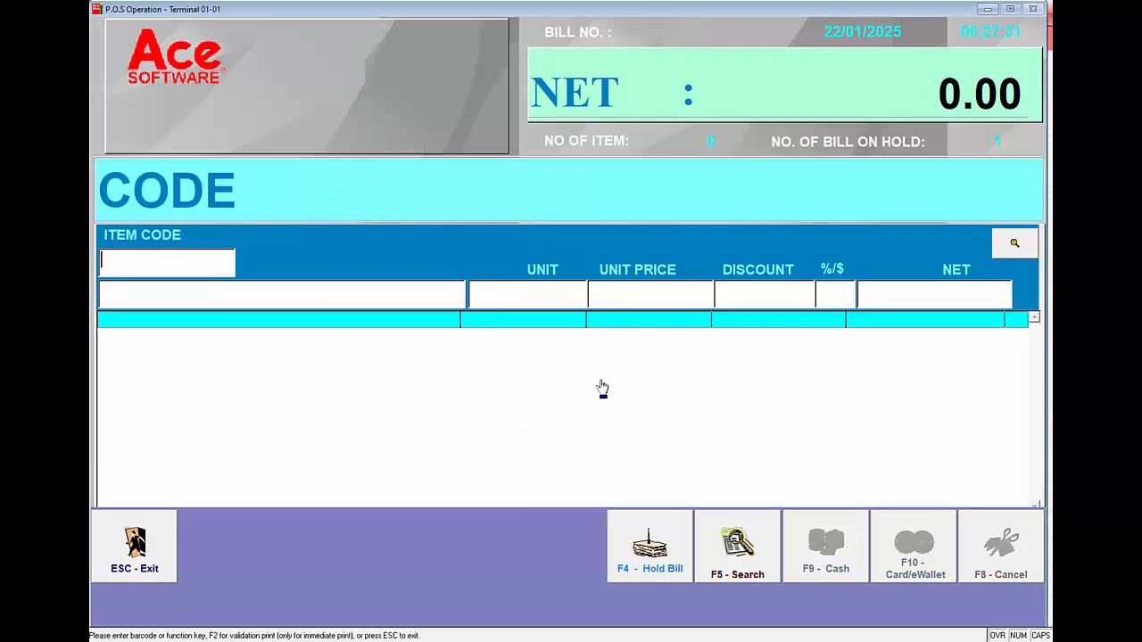
Recall held bill 1 from the unpaid bills and add ANDY LAU IN CONCERT using the item code ANDY
click(652, 560)
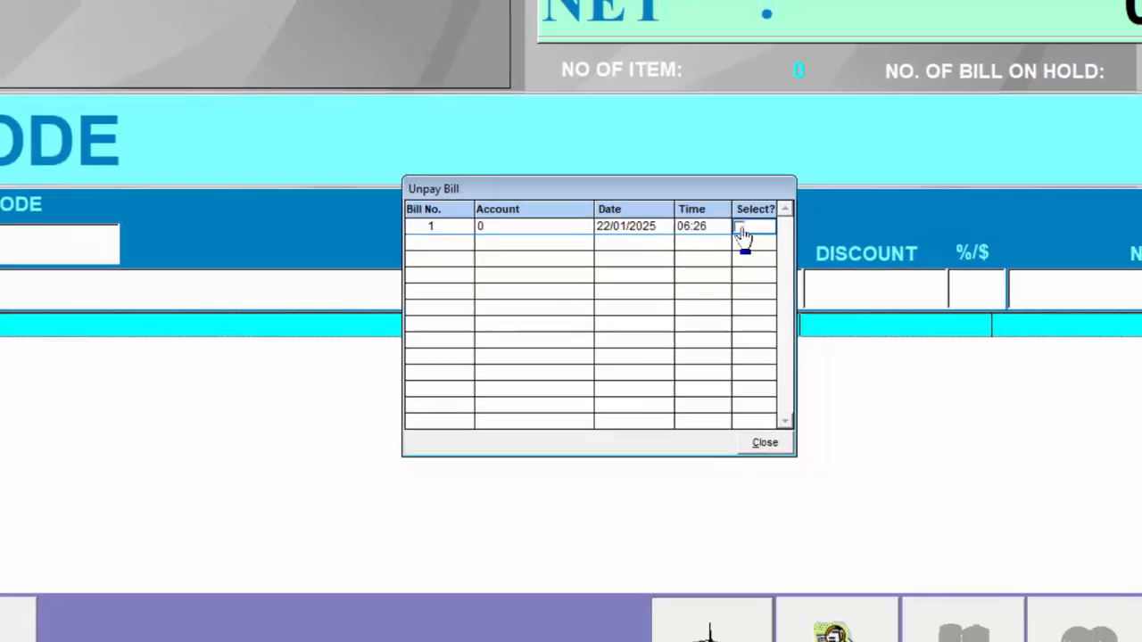
click(742, 229)
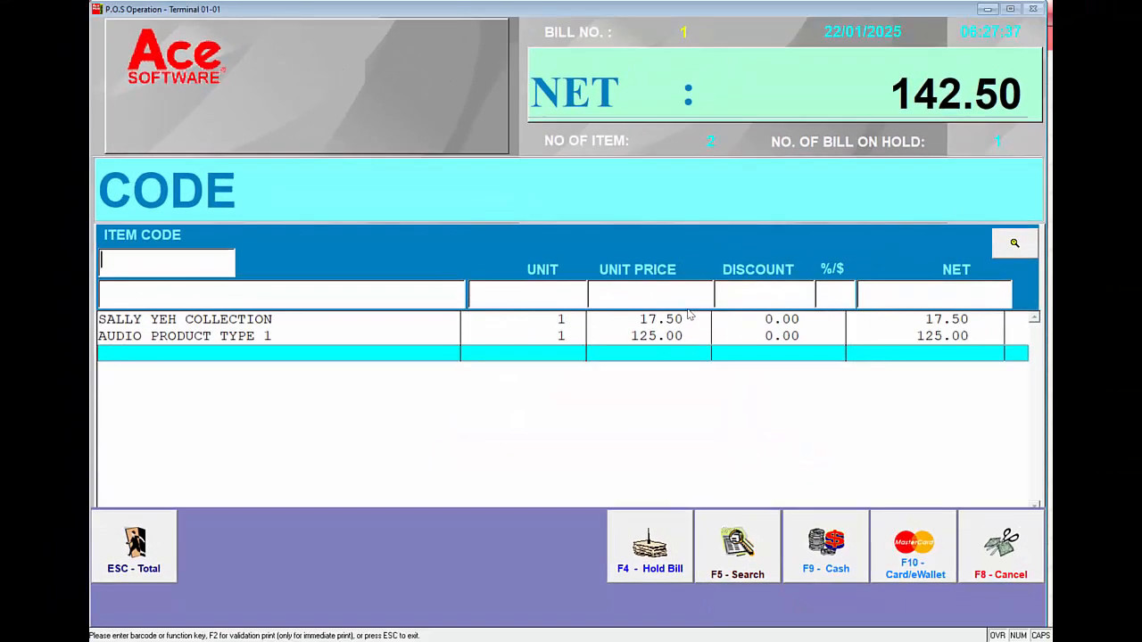
text(ANDY)
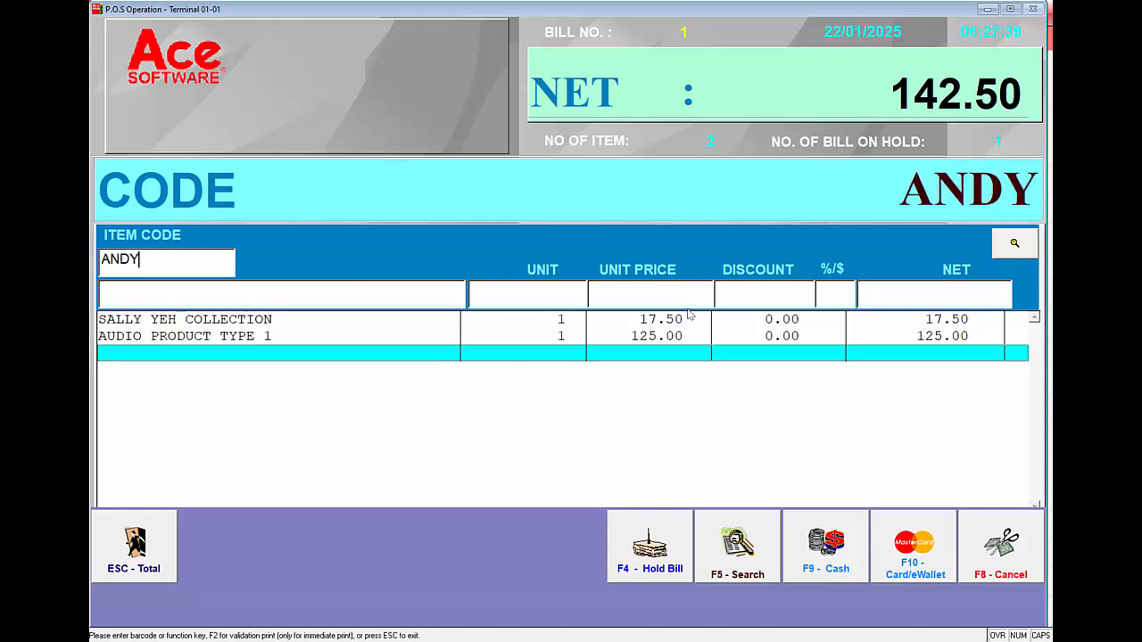
key(Return)
key(Return)
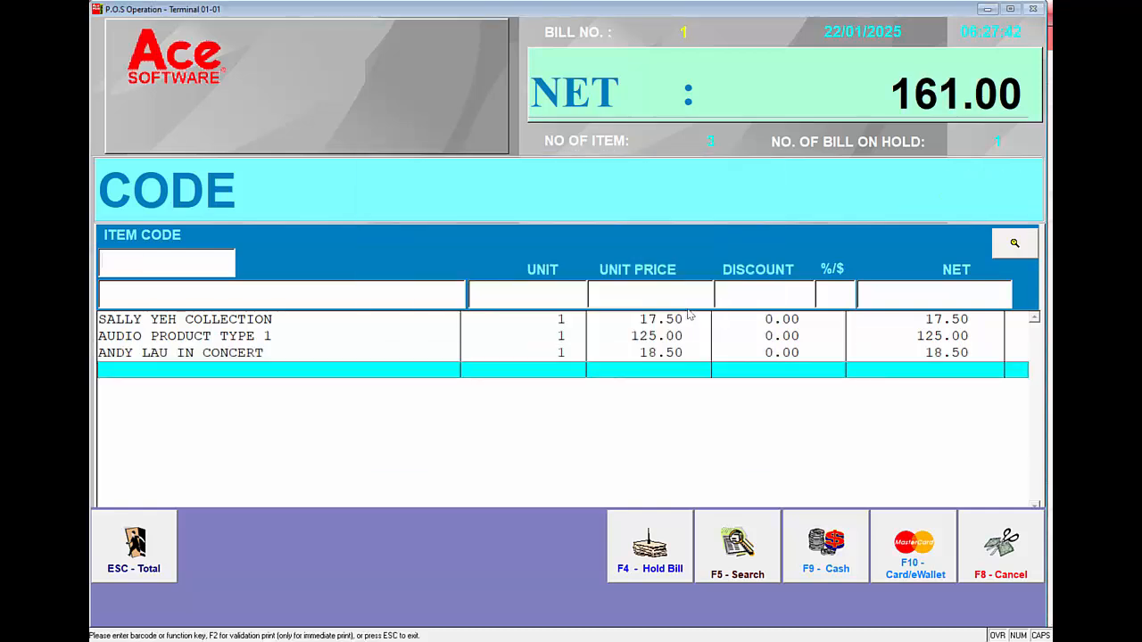
Total the bill and charge the full 161.00 to VISA, entering the card number
key(Escape)
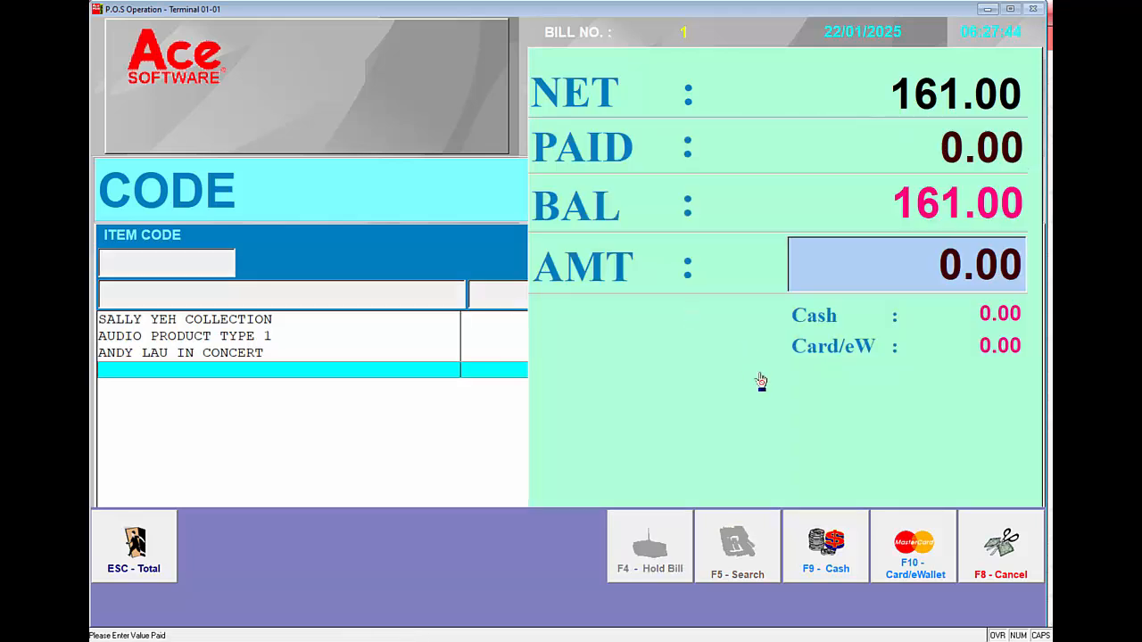
click(919, 534)
click(258, 327)
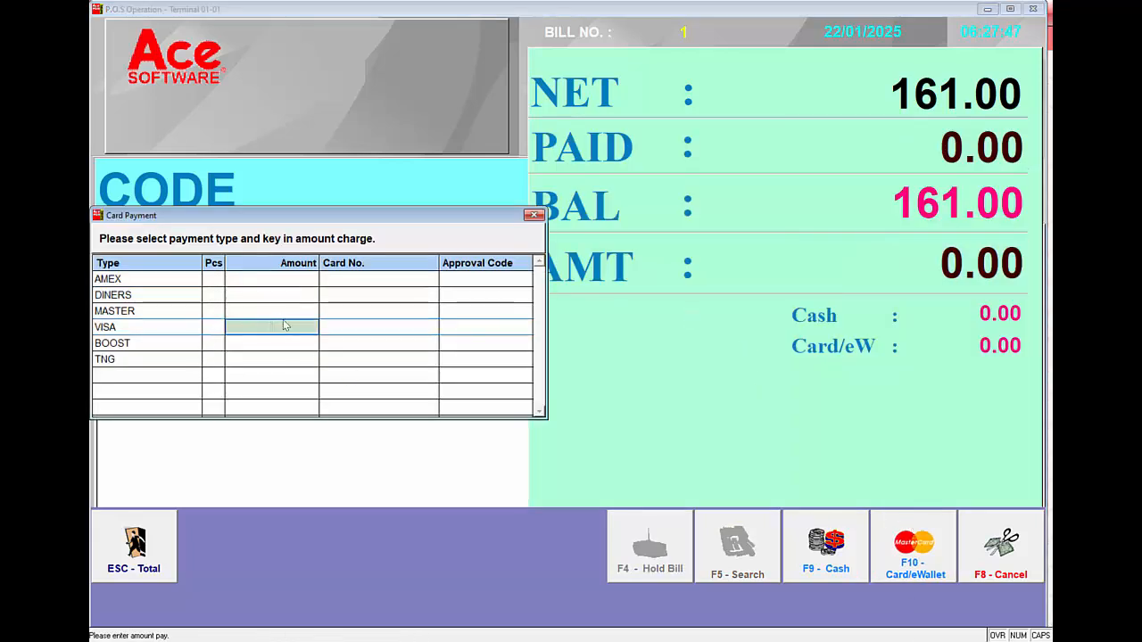
key(Return)
text(1234)
key(Return)
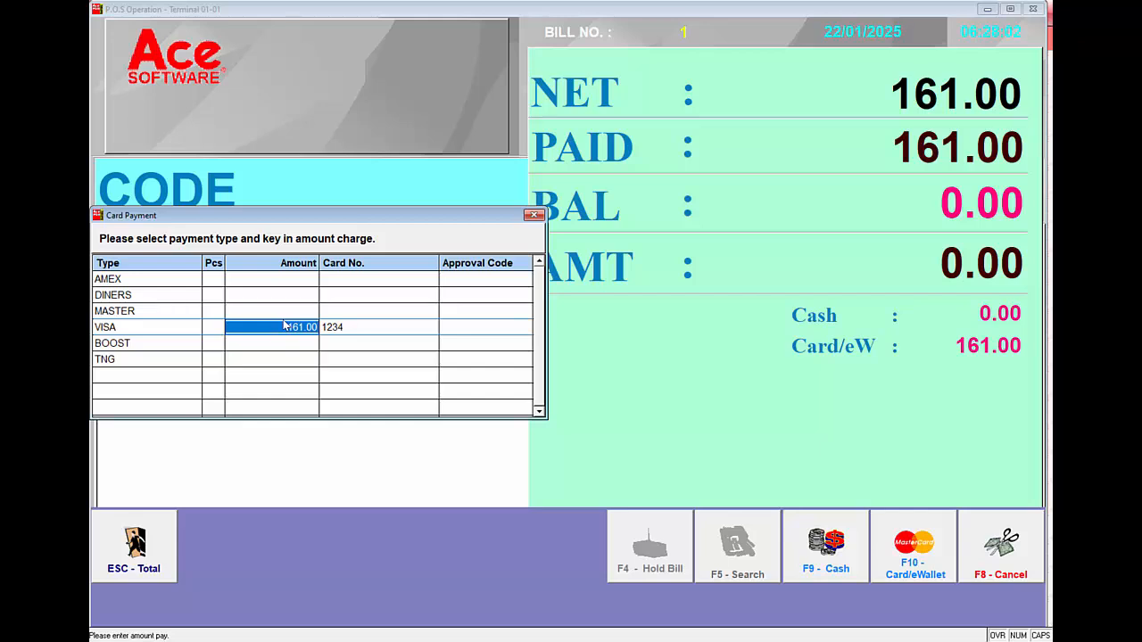
key(Return)
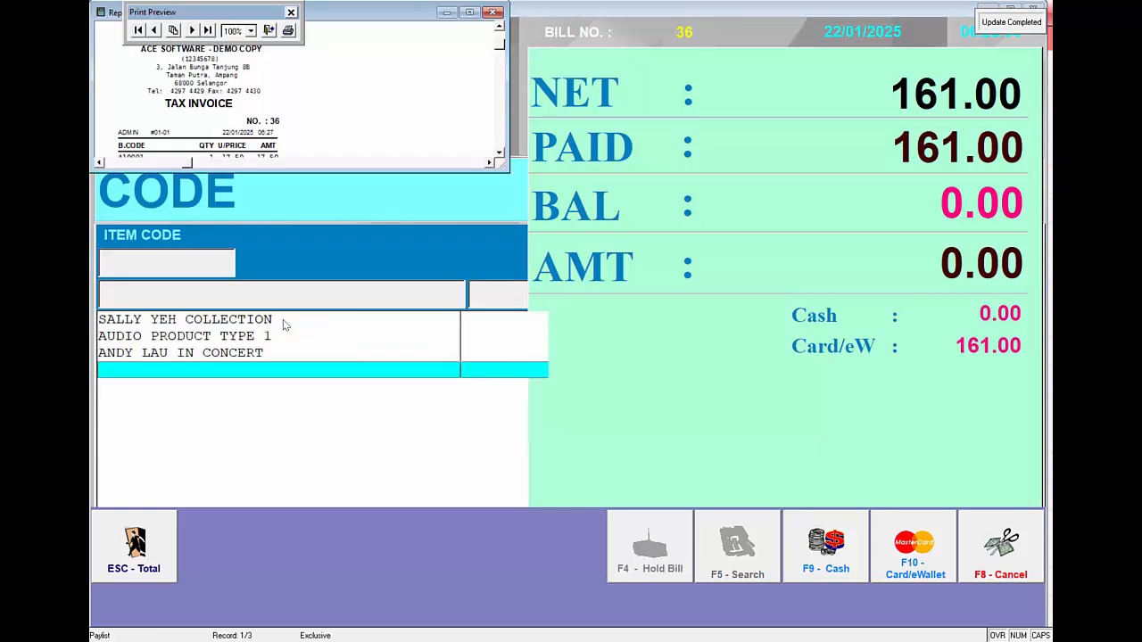
Enlarge and close the VISA bill's tax invoice preview and decline the reprint
drag(505, 169, 323, 338)
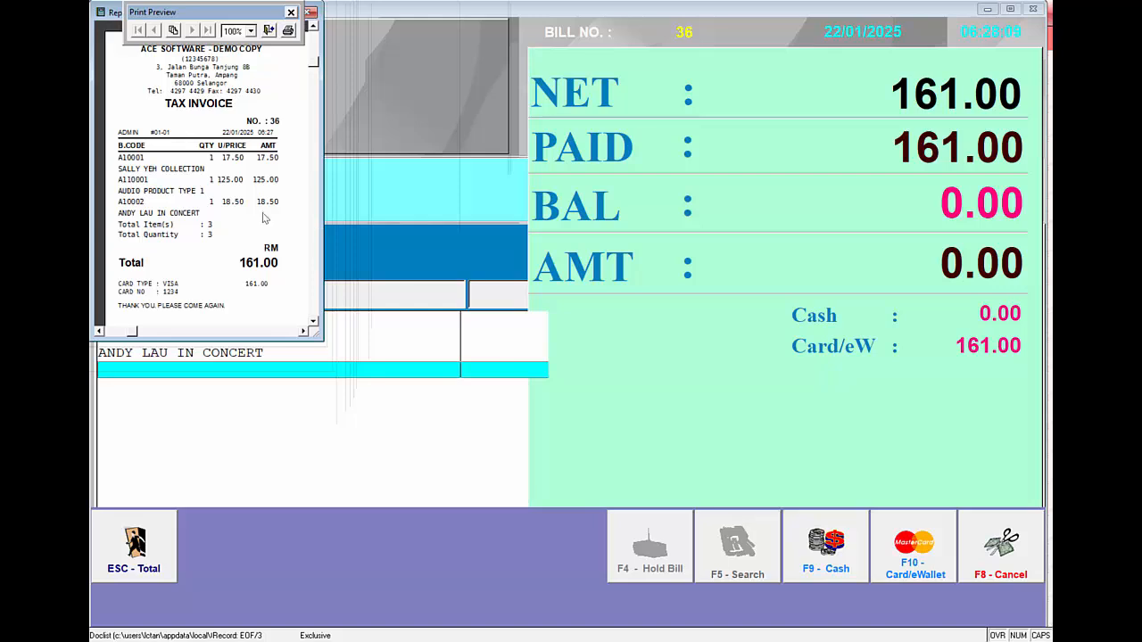
click(276, 32)
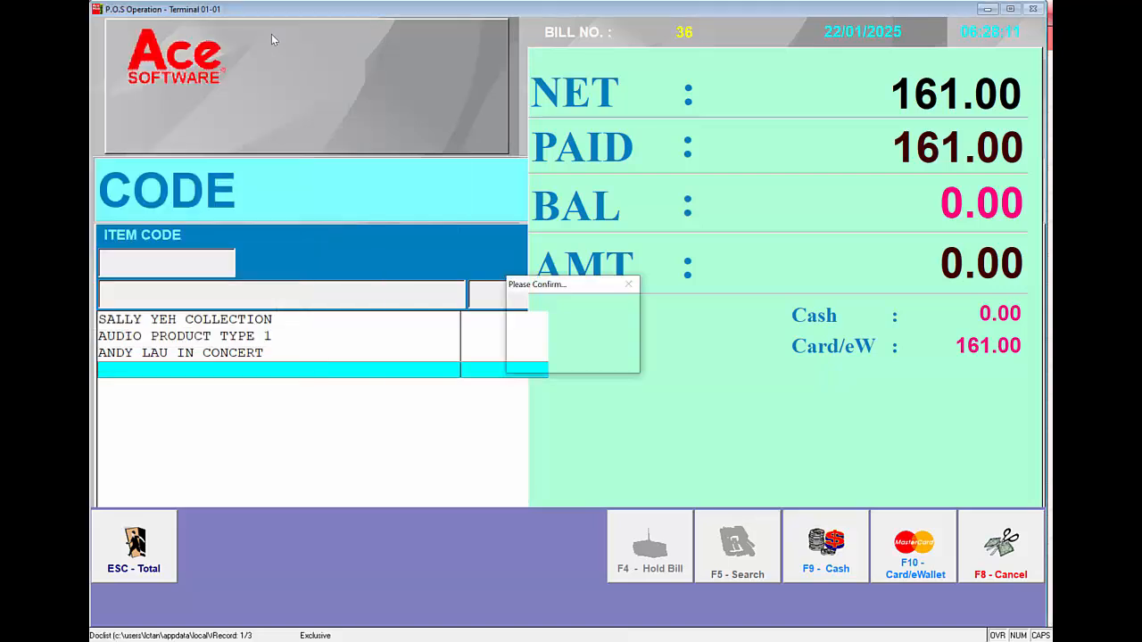
click(605, 359)
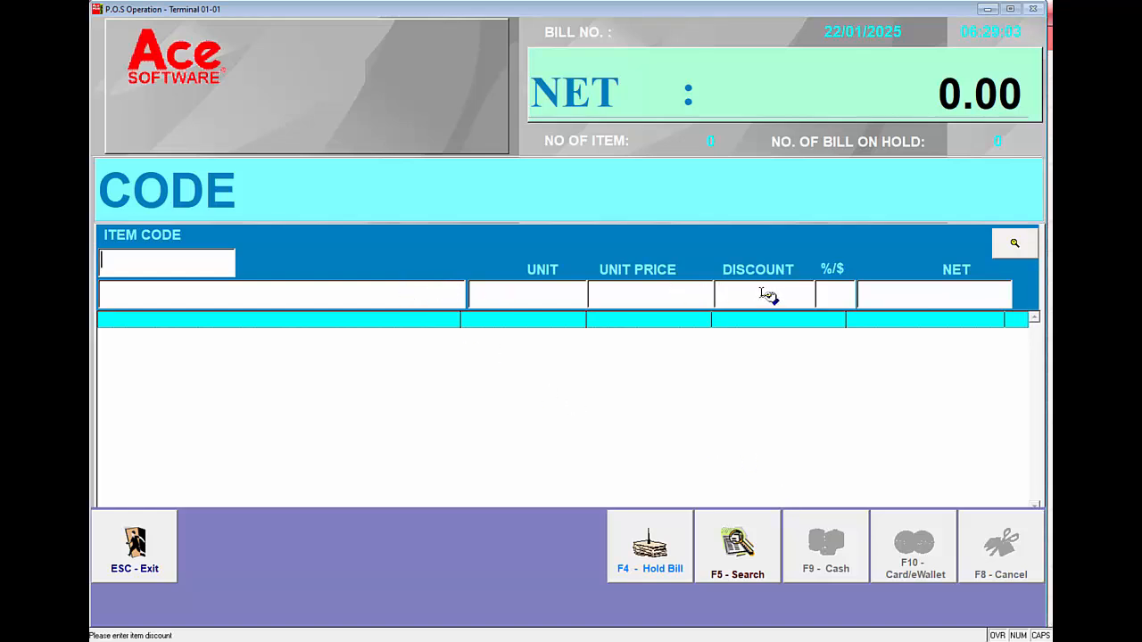
Add ANDY LAU IN CONCERT to a new bill using the item code ANDY
text(ANDY)
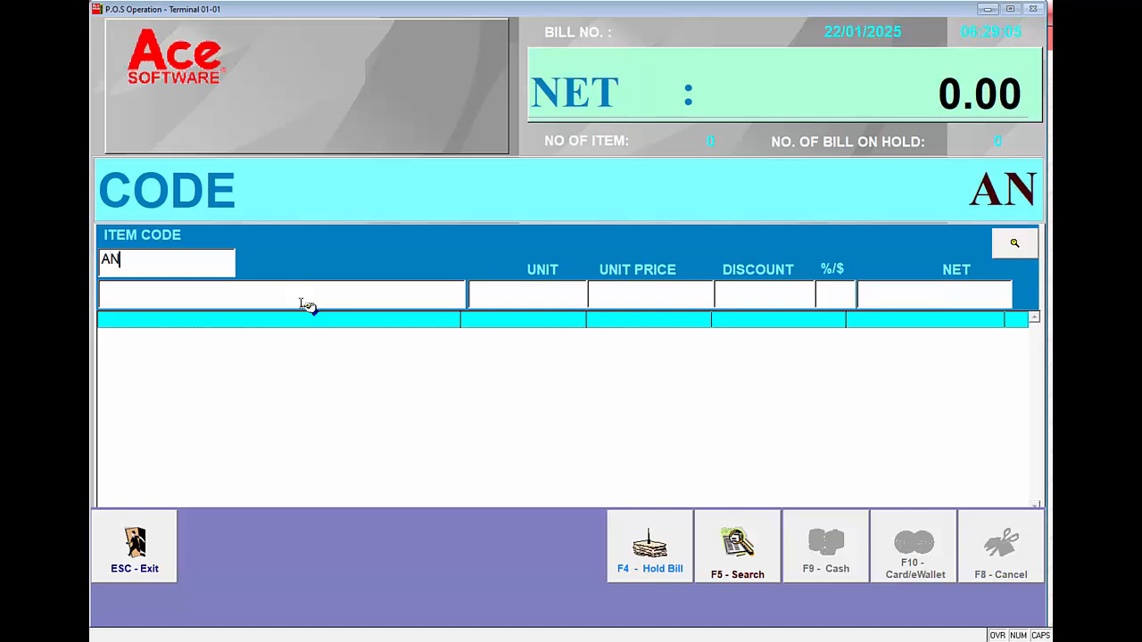
key(Return)
key(Return)
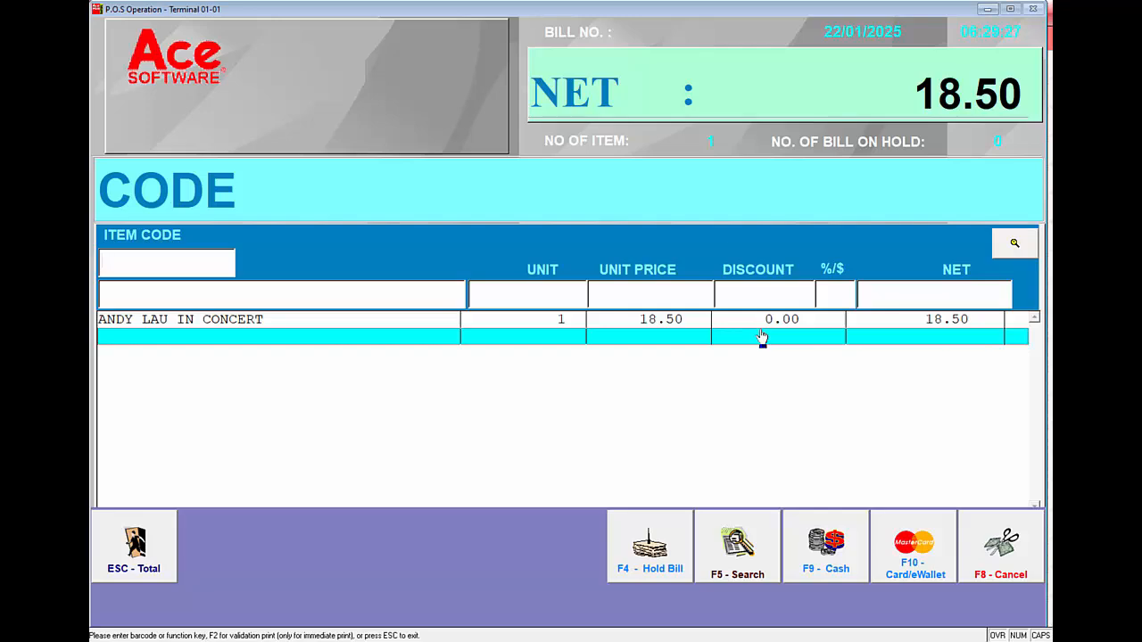
Add item V10001 with a 10% discount by entering /P10%*V10001, authorising it with the discount password
text(/P)
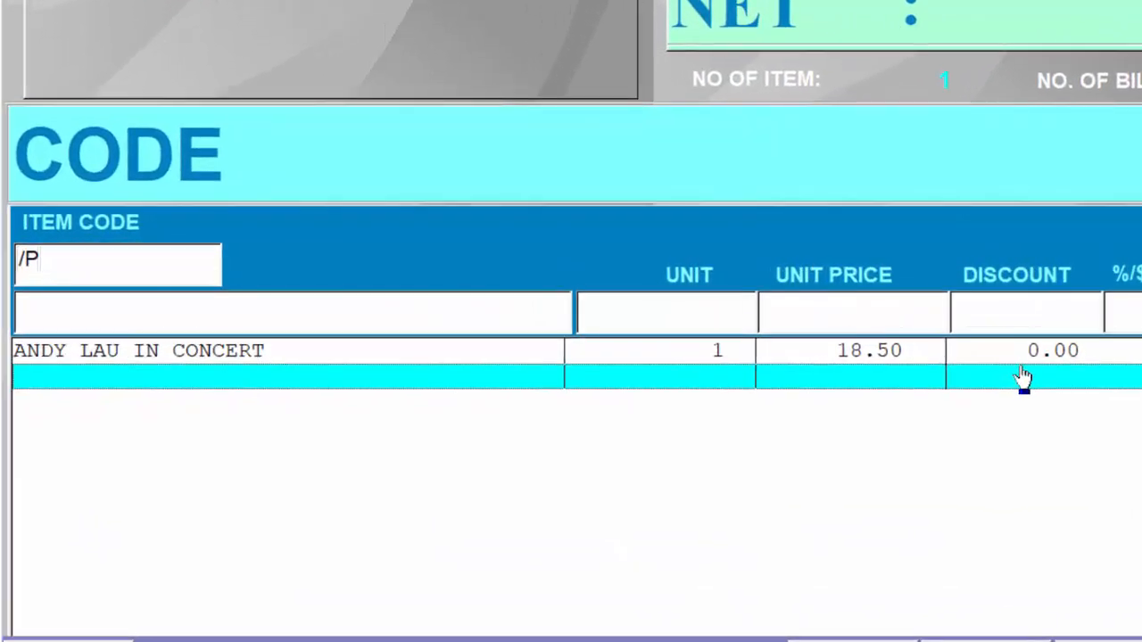
text(10%*V100)
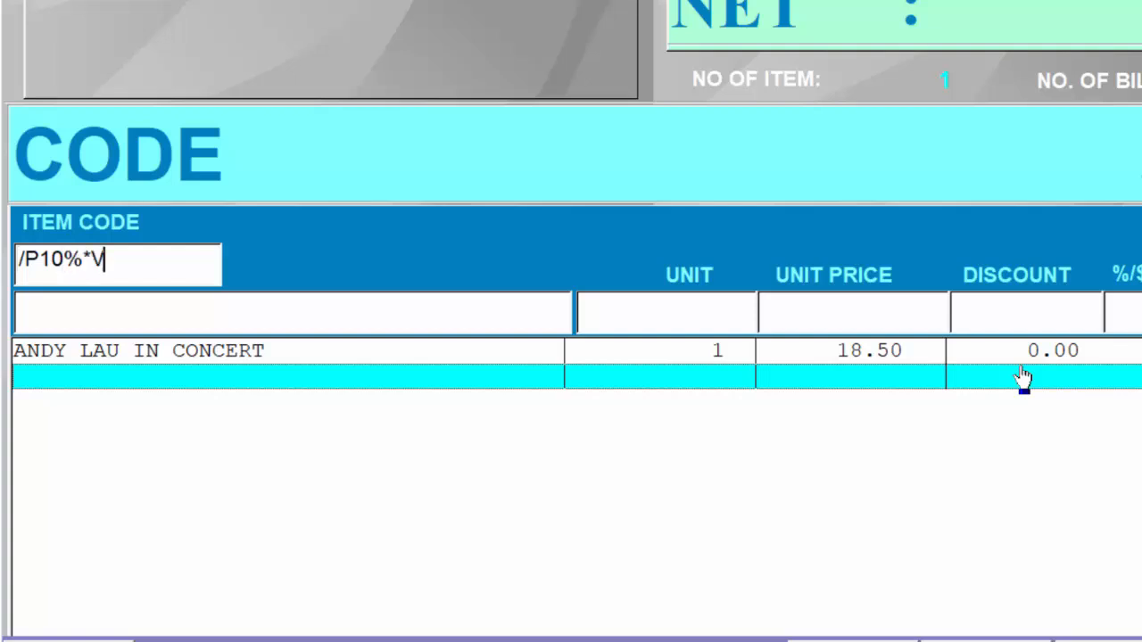
text(10001)
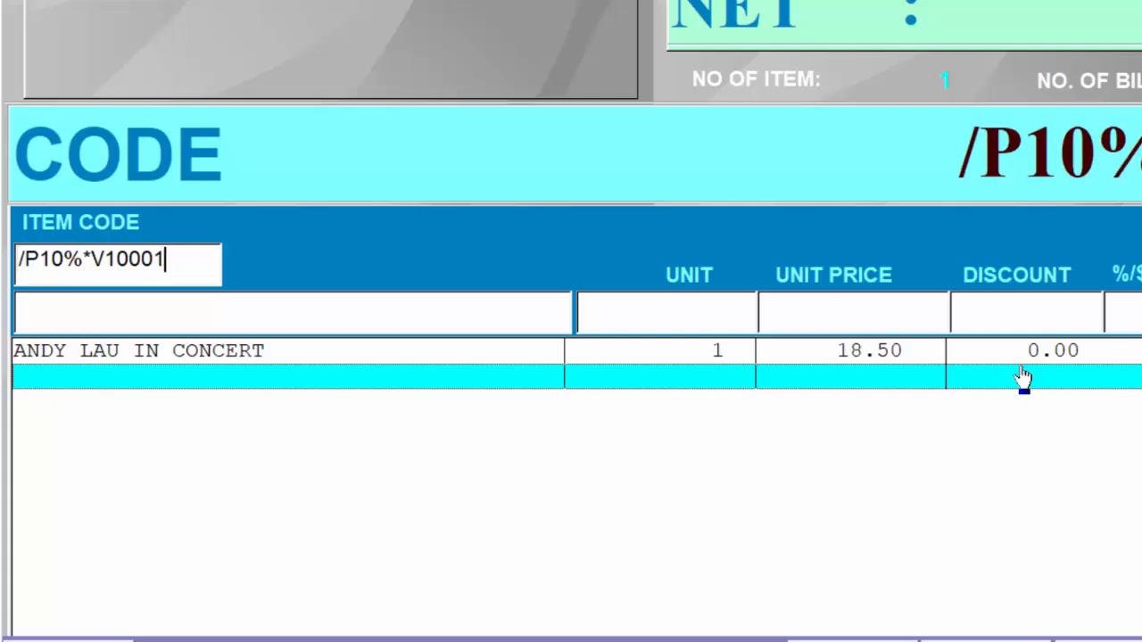
key(Return)
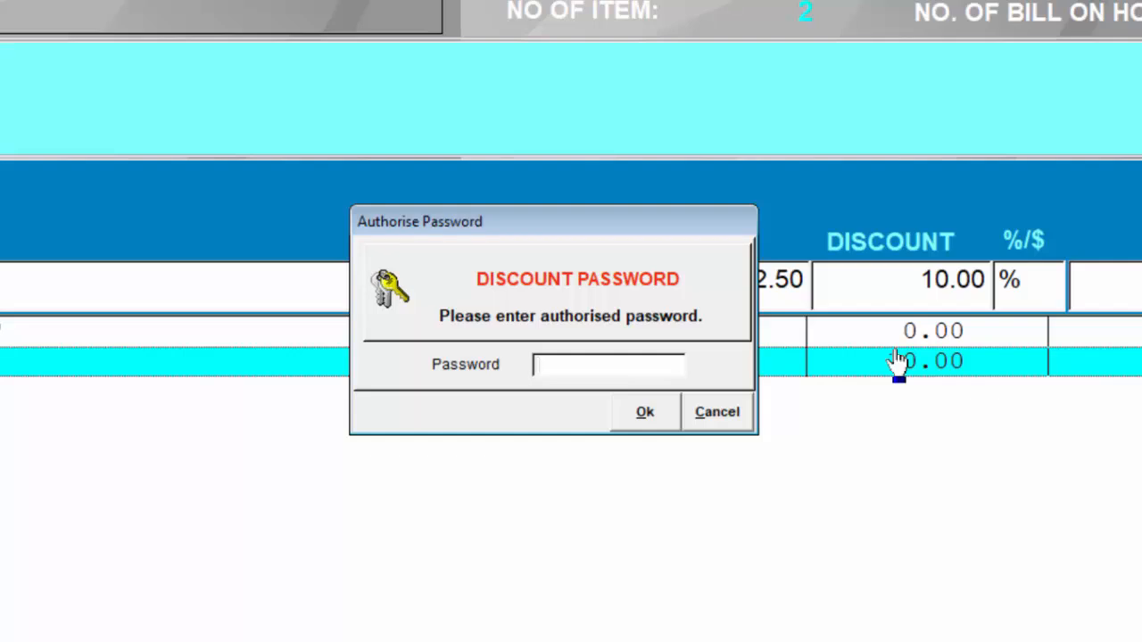
text(***)
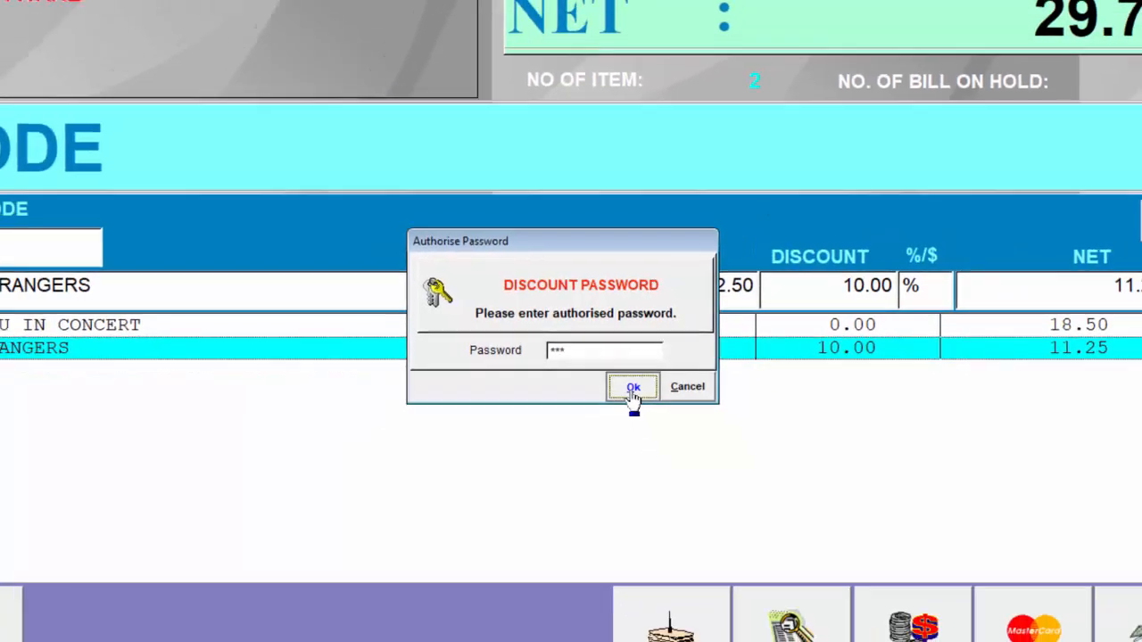
click(646, 414)
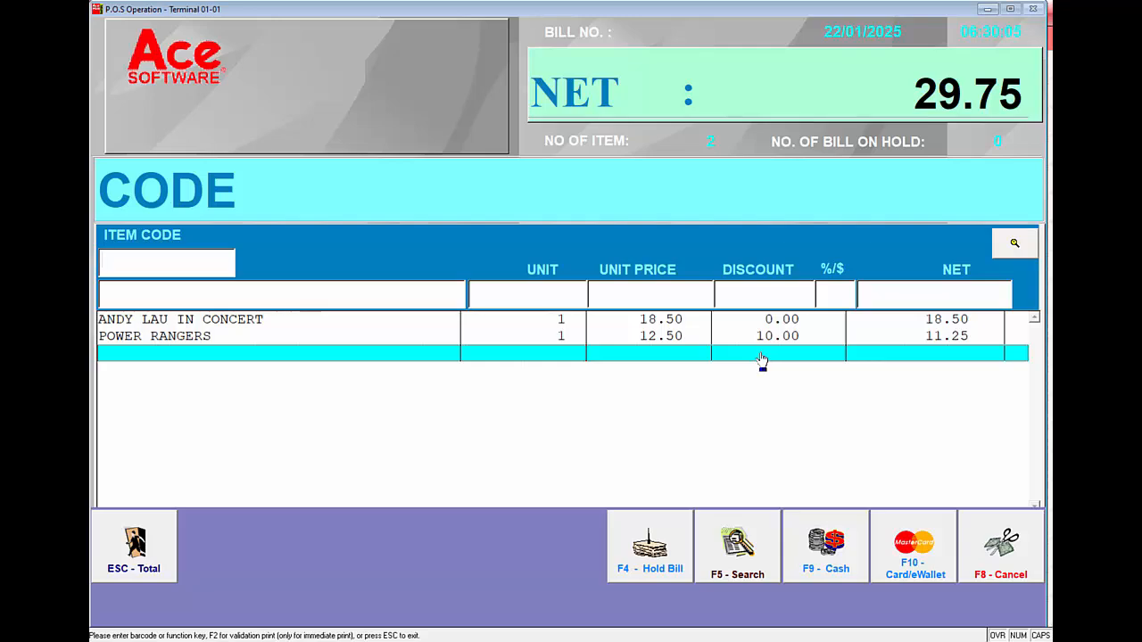
Add item V10002 to the bill with a 1.00 amount discount by entering /P1*V10002
text(/P)
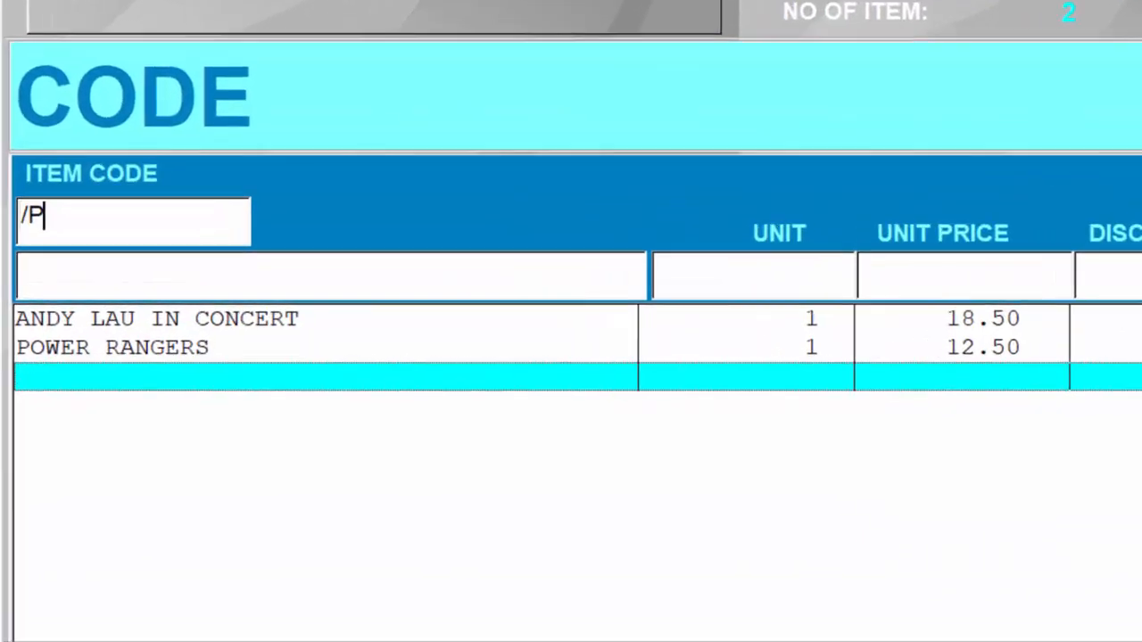
text(1*)
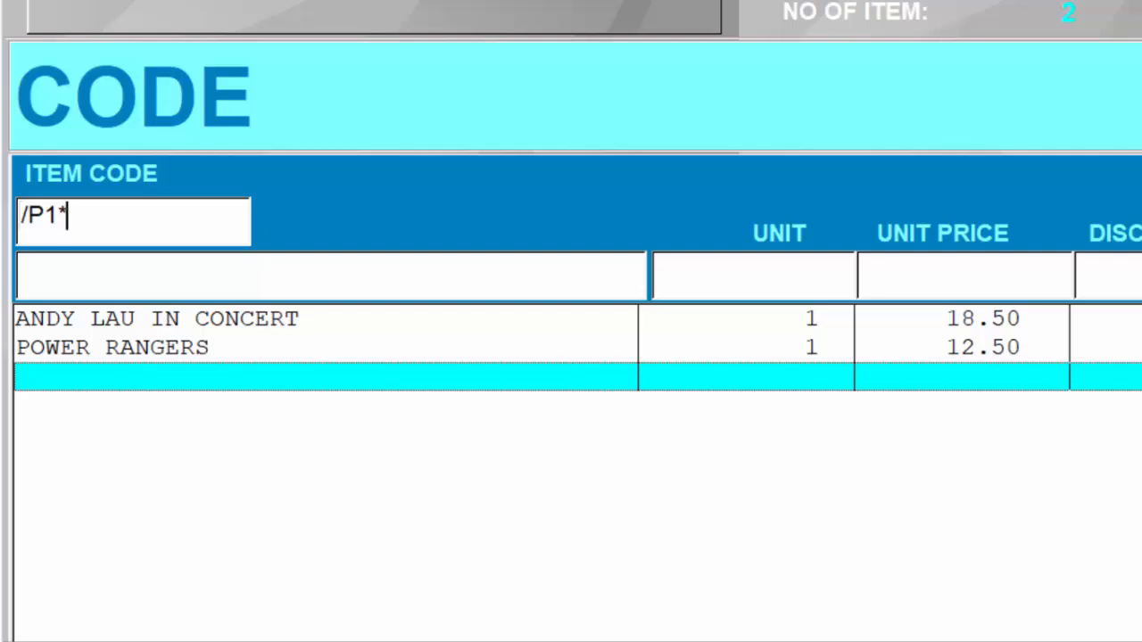
text(V1000)
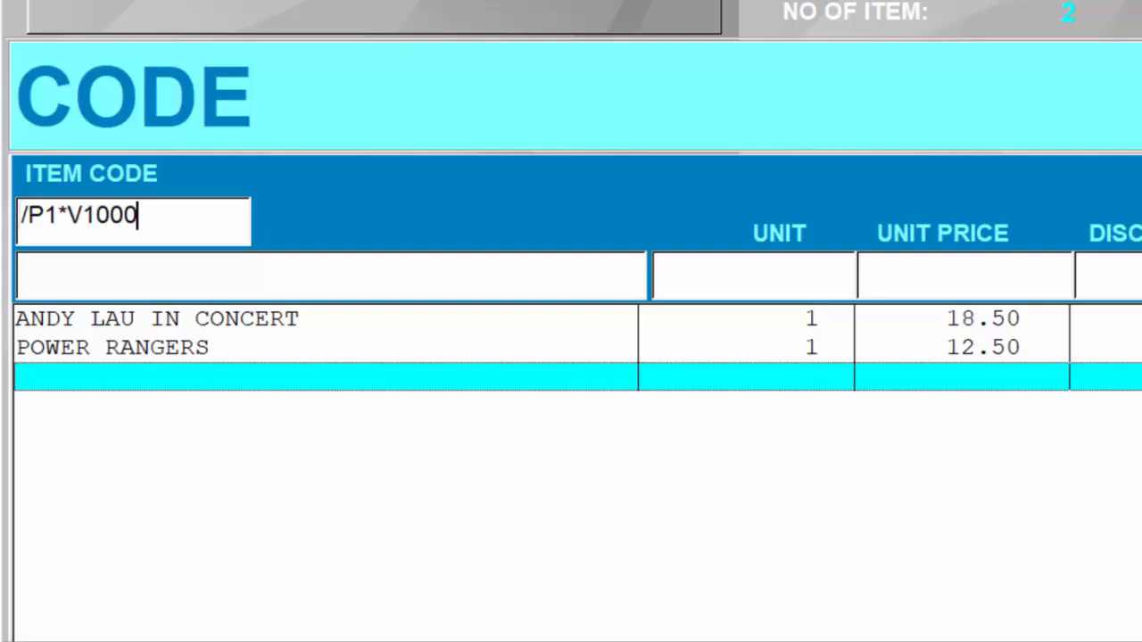
text(2)
key(Return)
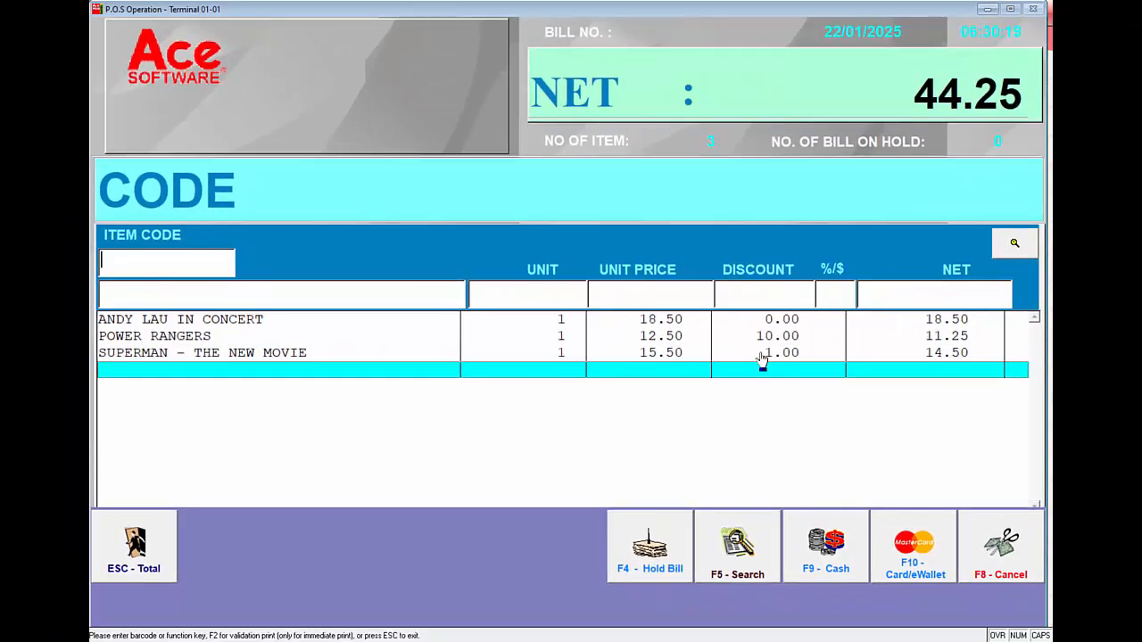
Settle the bill in cash with 50.00 tendered
click(846, 567)
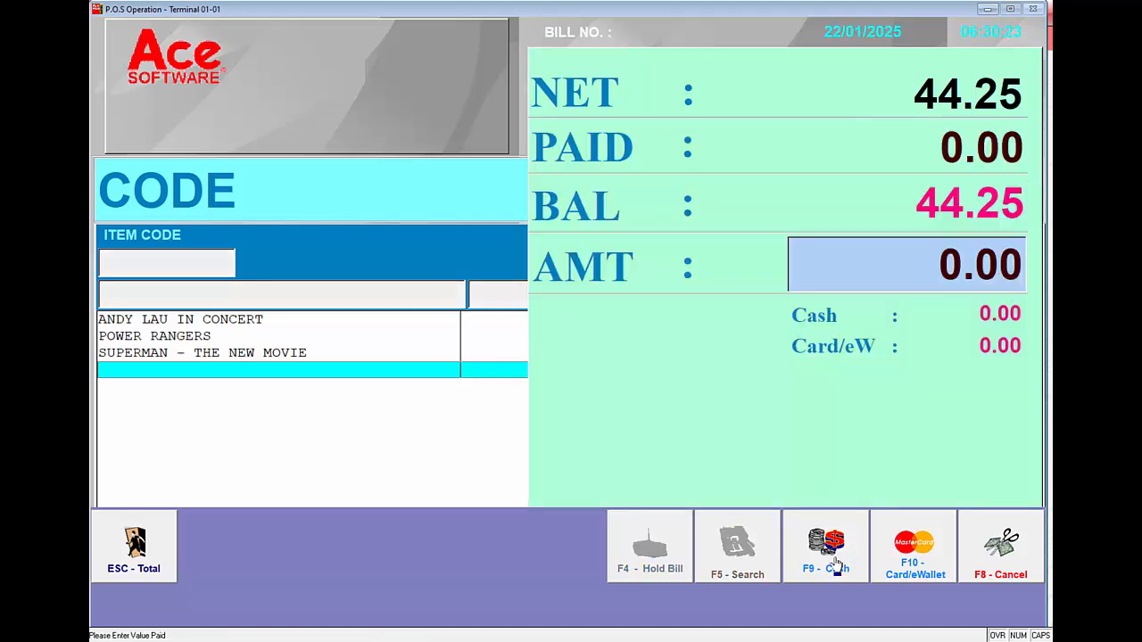
text(50)
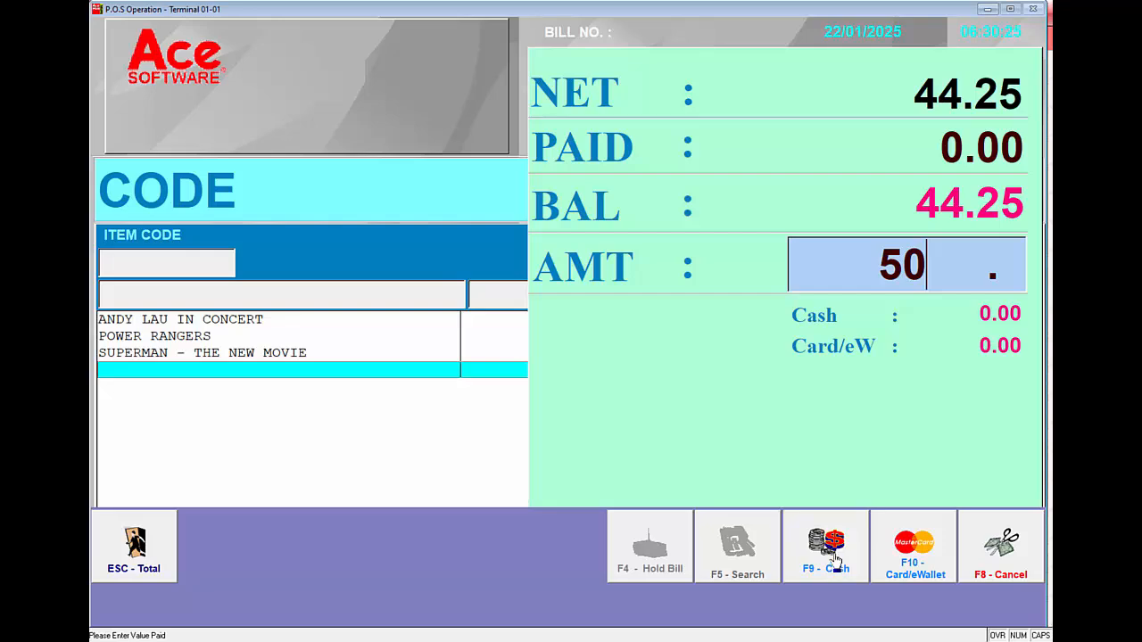
click(832, 558)
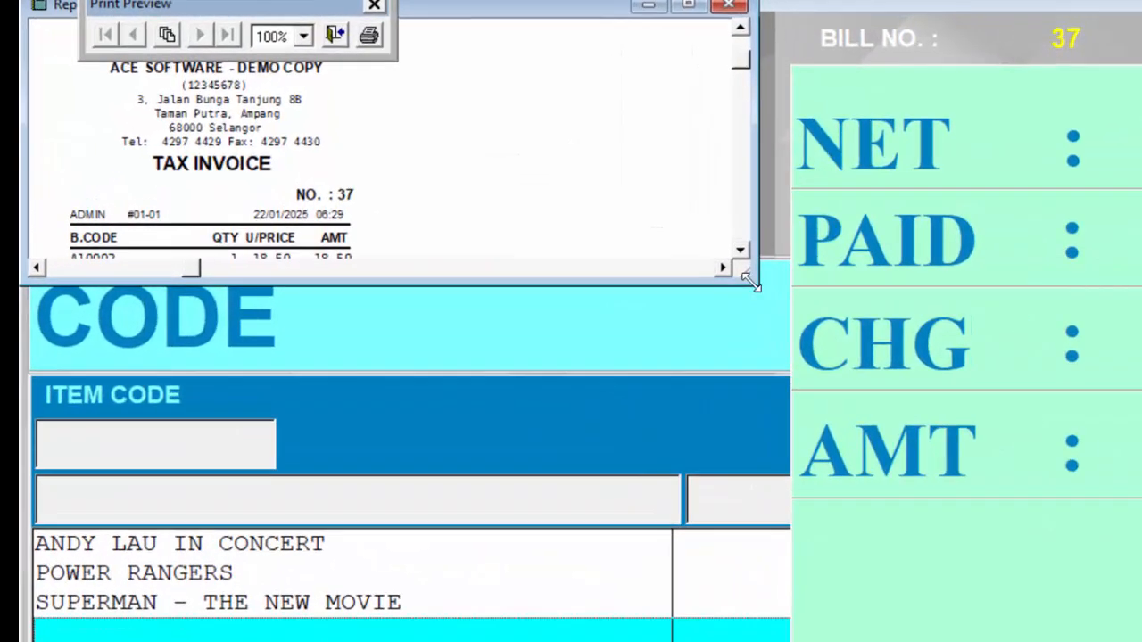
Resize the cash bill's tax invoice preview to show the whole receipt, close it and decline the reprint
drag(605, 606, 399, 635)
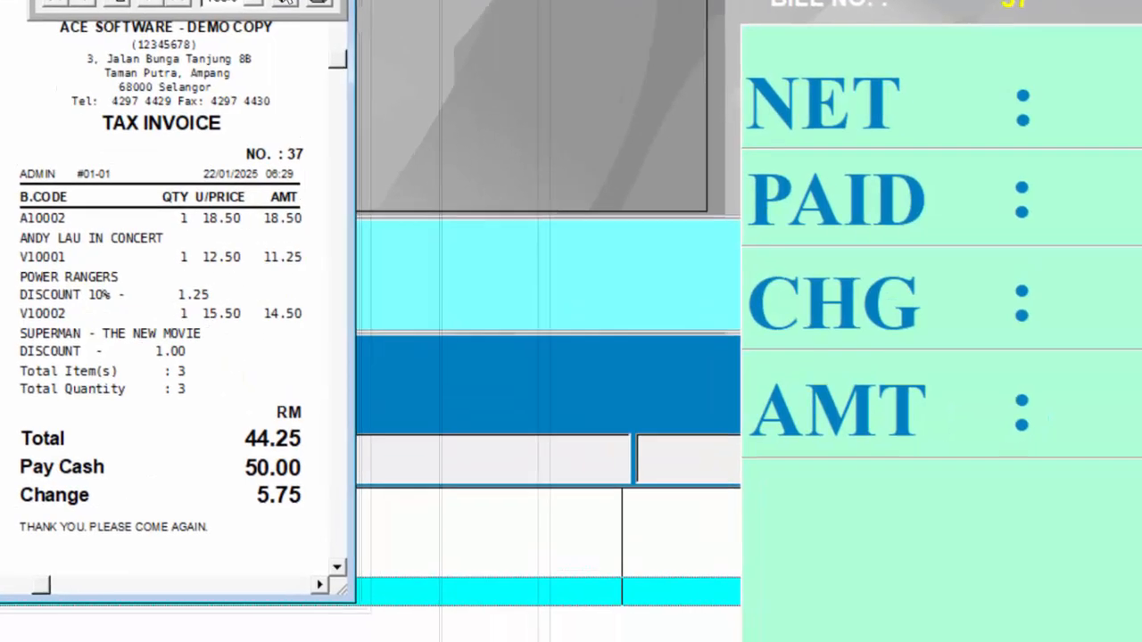
click(335, 34)
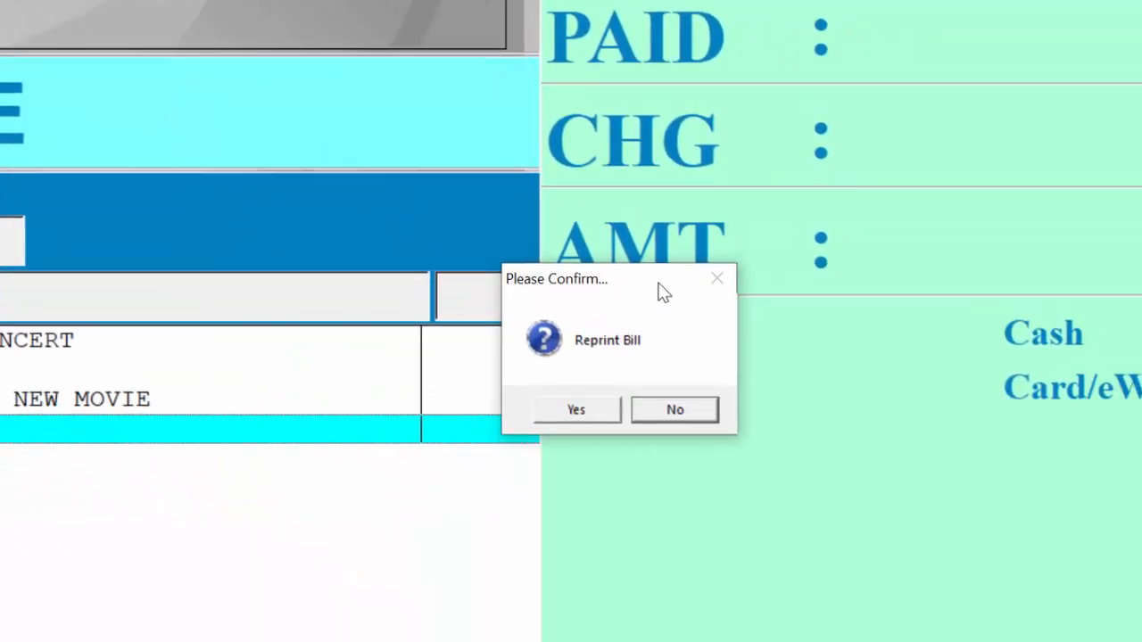
click(675, 411)
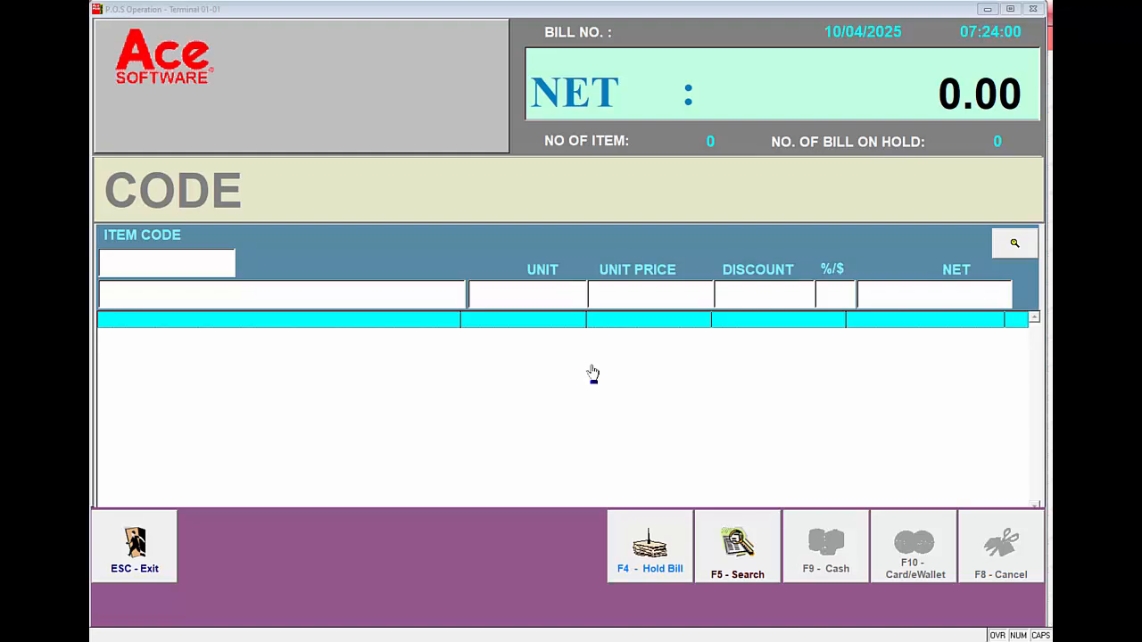
Request an e-Invoice for bill 42 using utility option 11 and enlarge its tax invoice preview
click(132, 260)
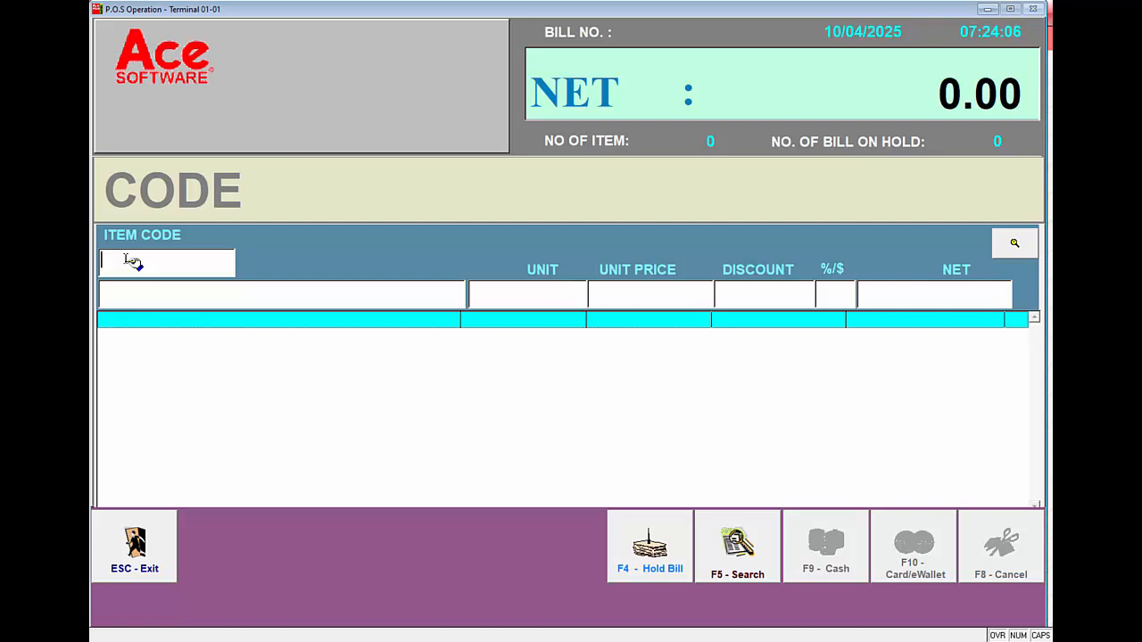
key(F5)
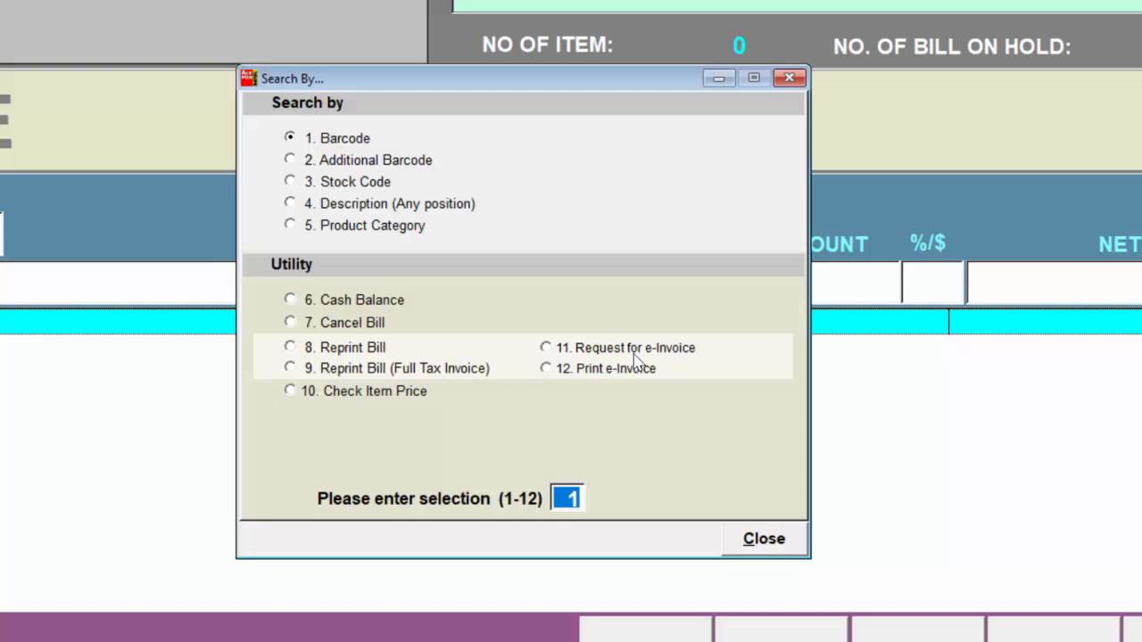
text(11)
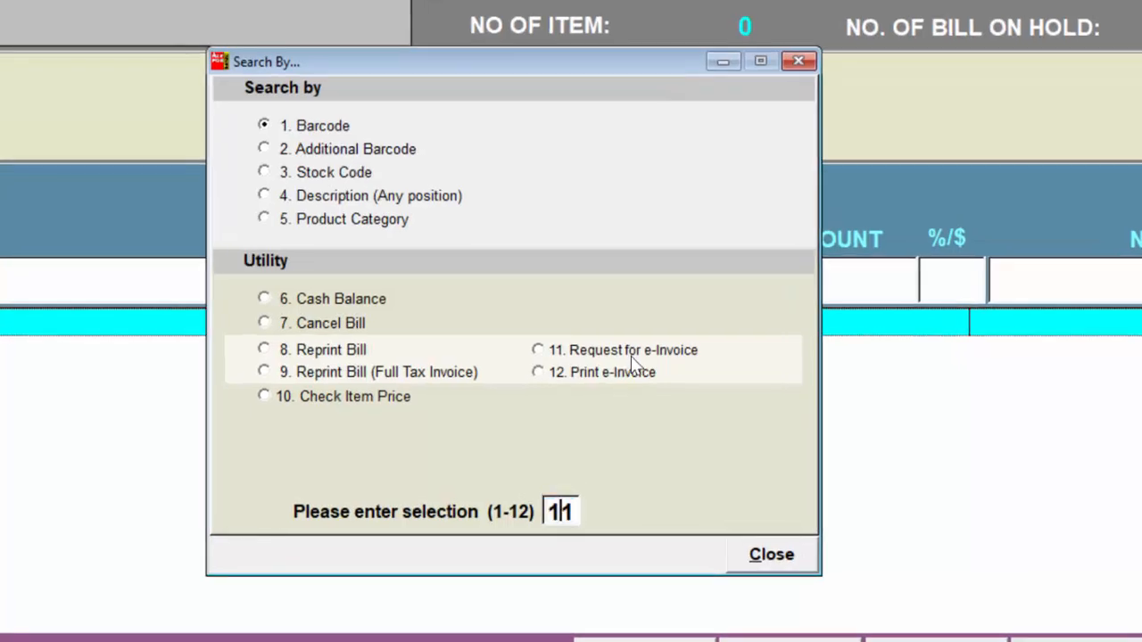
key(Return)
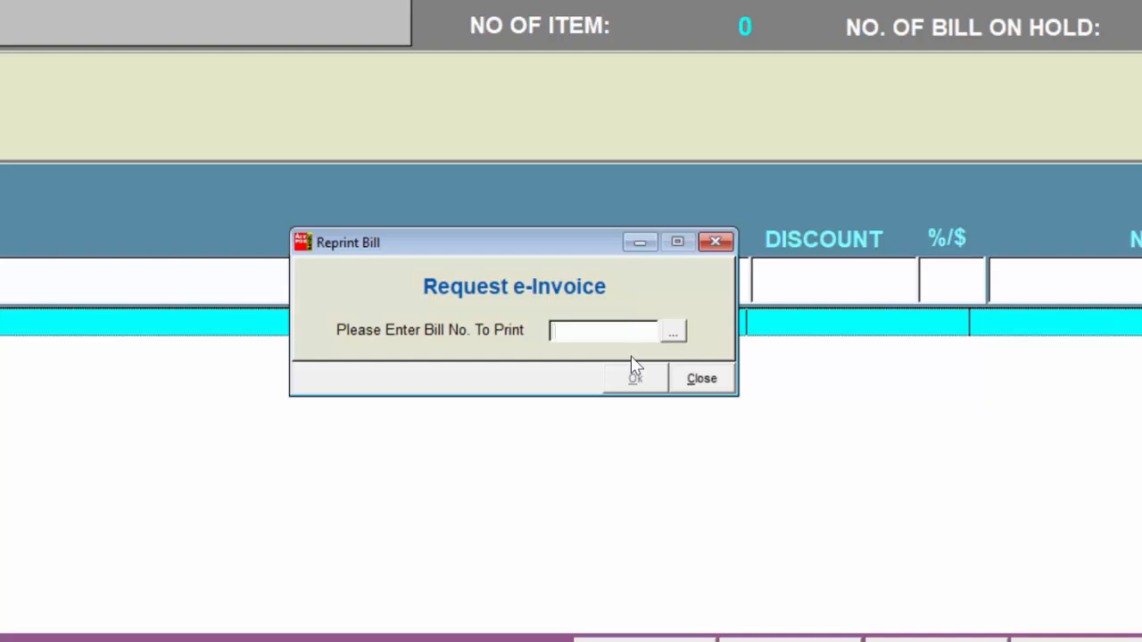
key(Tab)
key(Return)
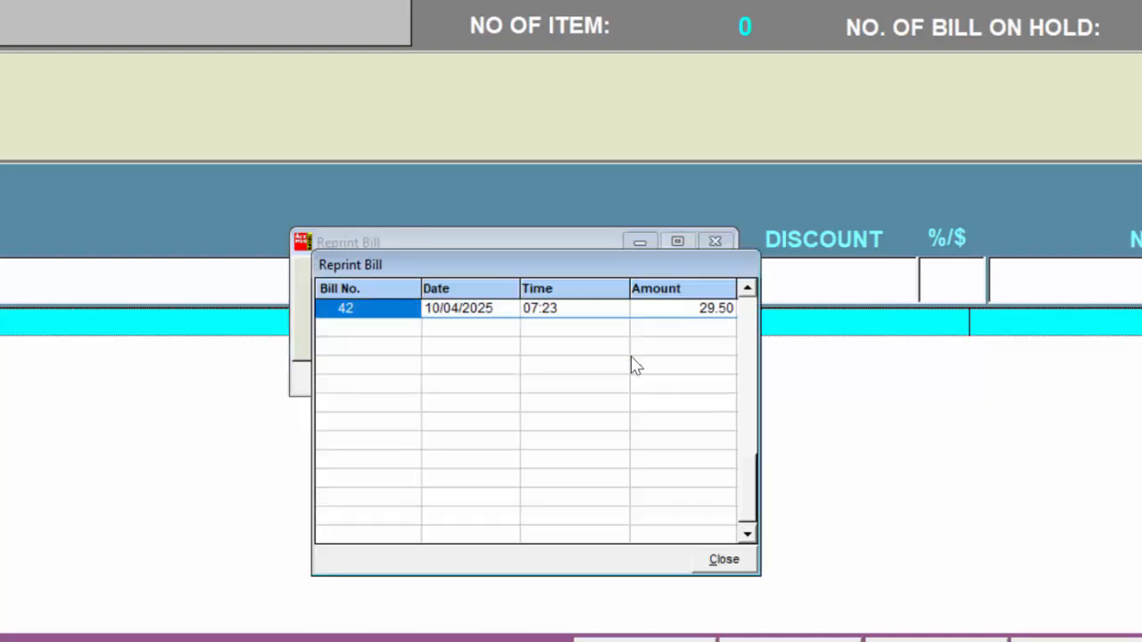
key(Return)
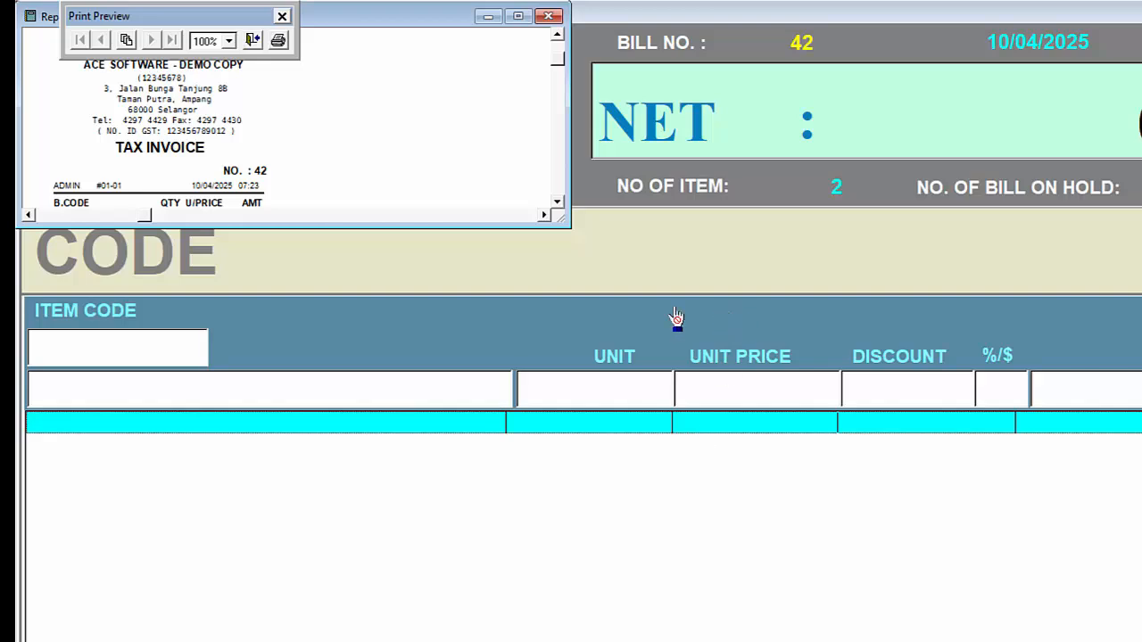
drag(567, 225, 314, 638)
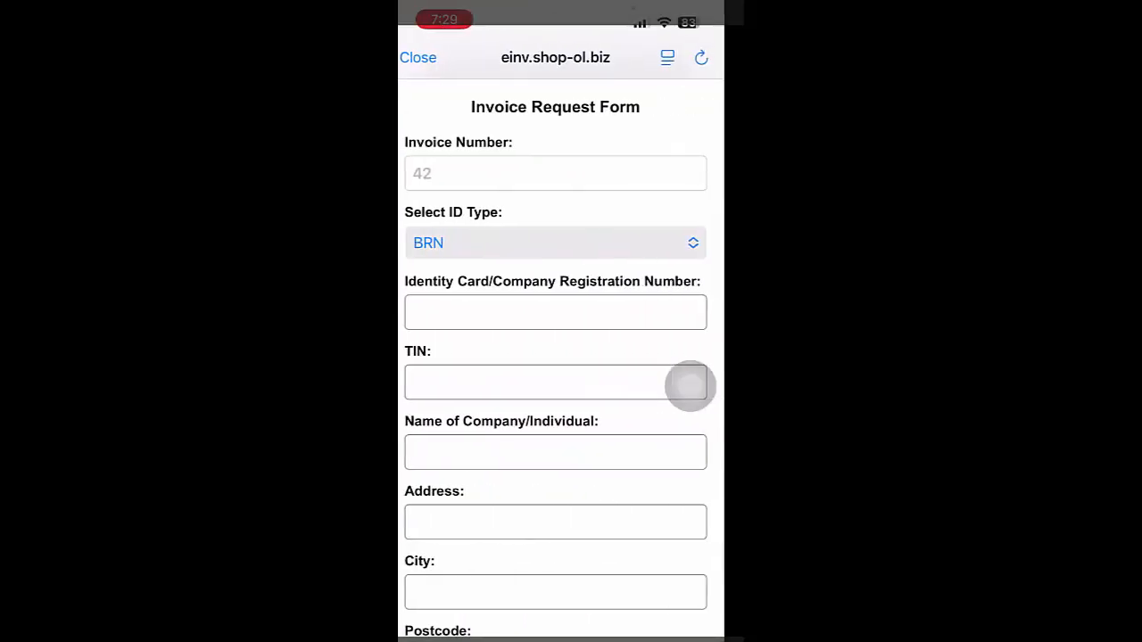
In the phone browser's Invoice Request Form, set the ID type to NRIC and enter the identity card number
click(555, 243)
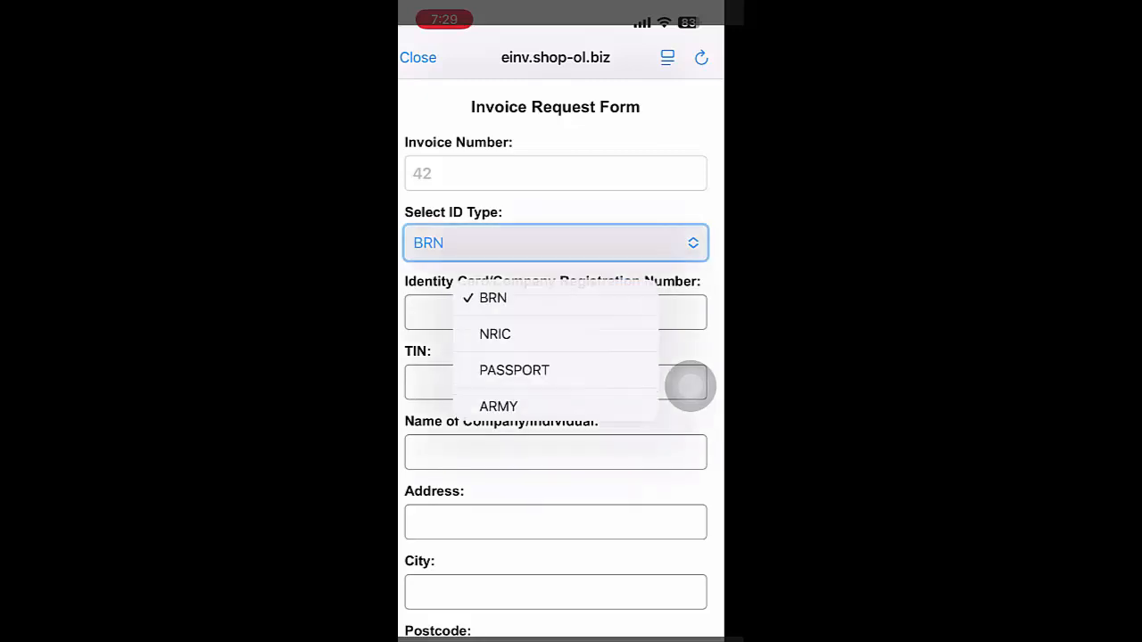
click(499, 337)
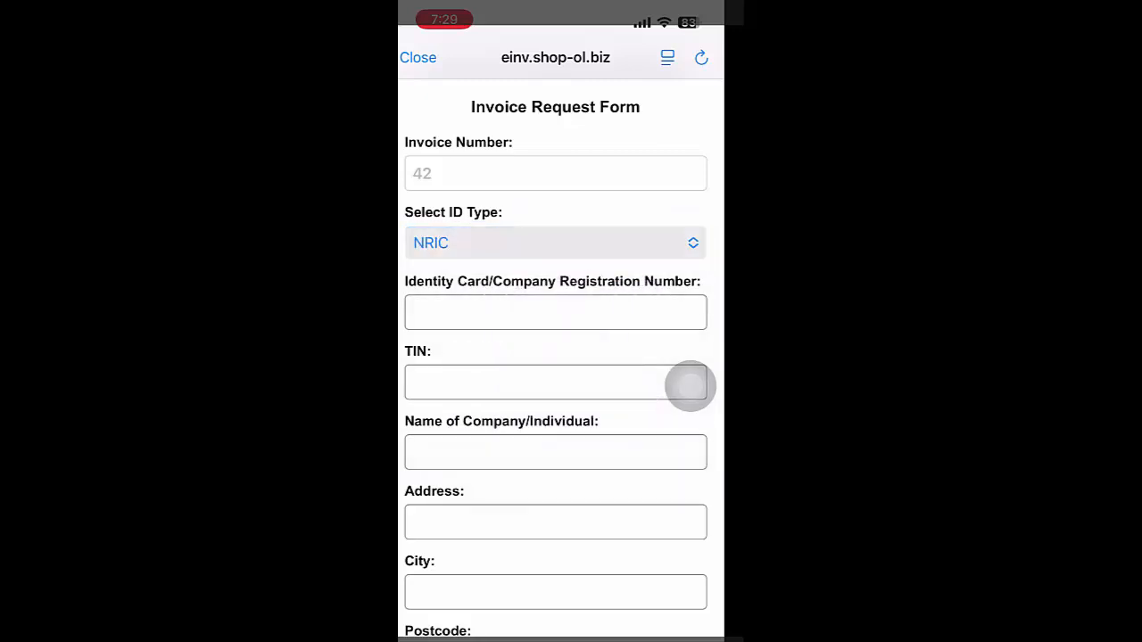
click(555, 313)
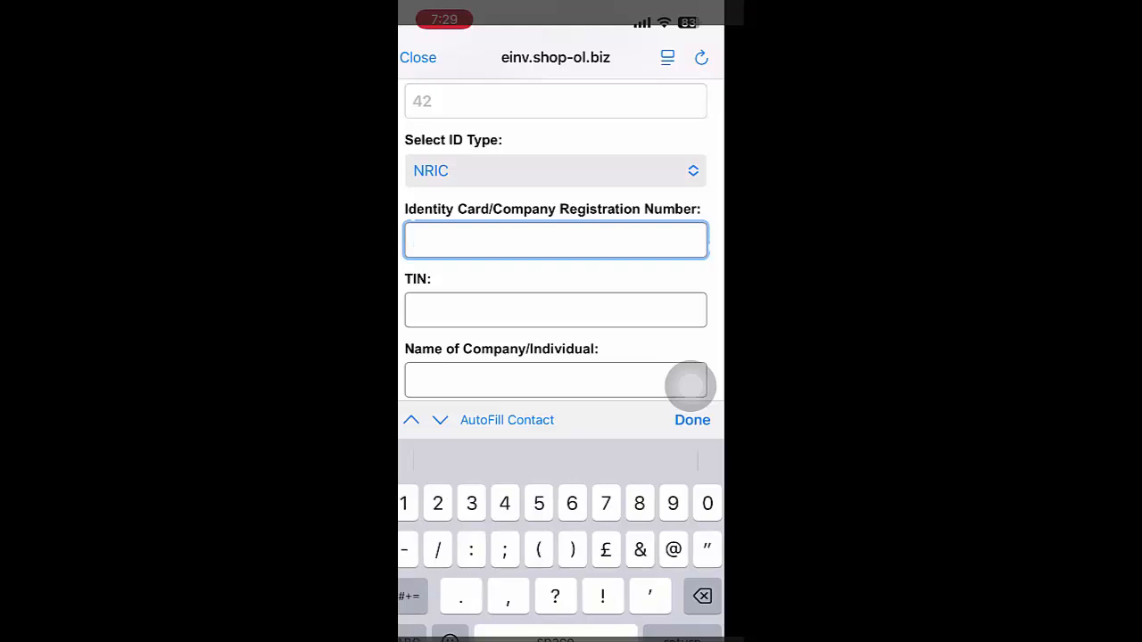
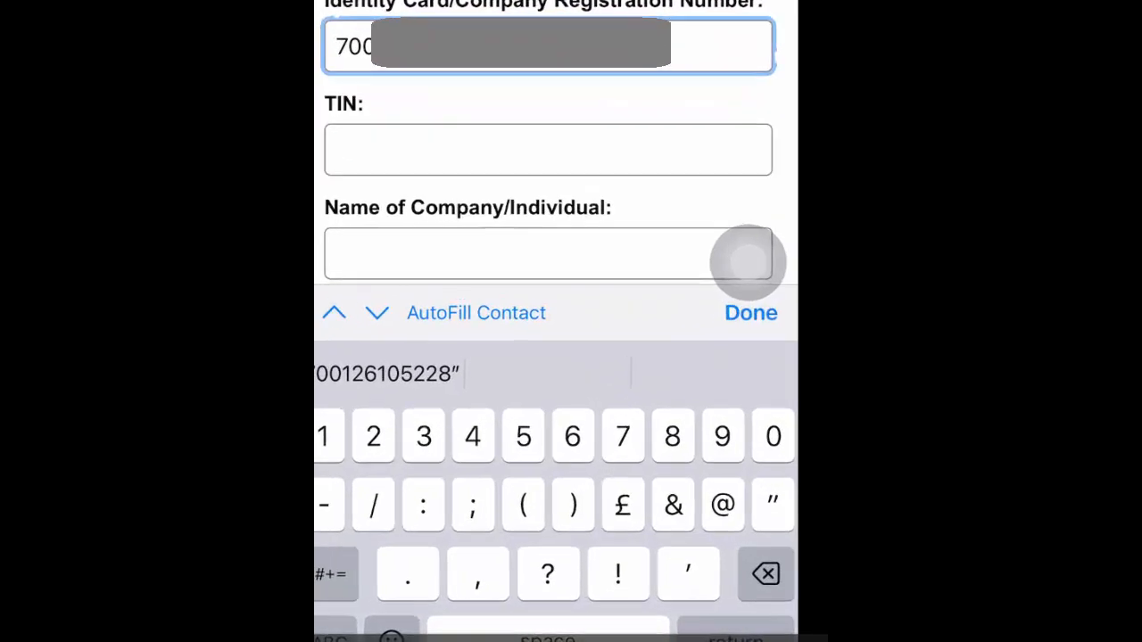
Move past the TIN and fill in the name of the company or individual
click(377, 314)
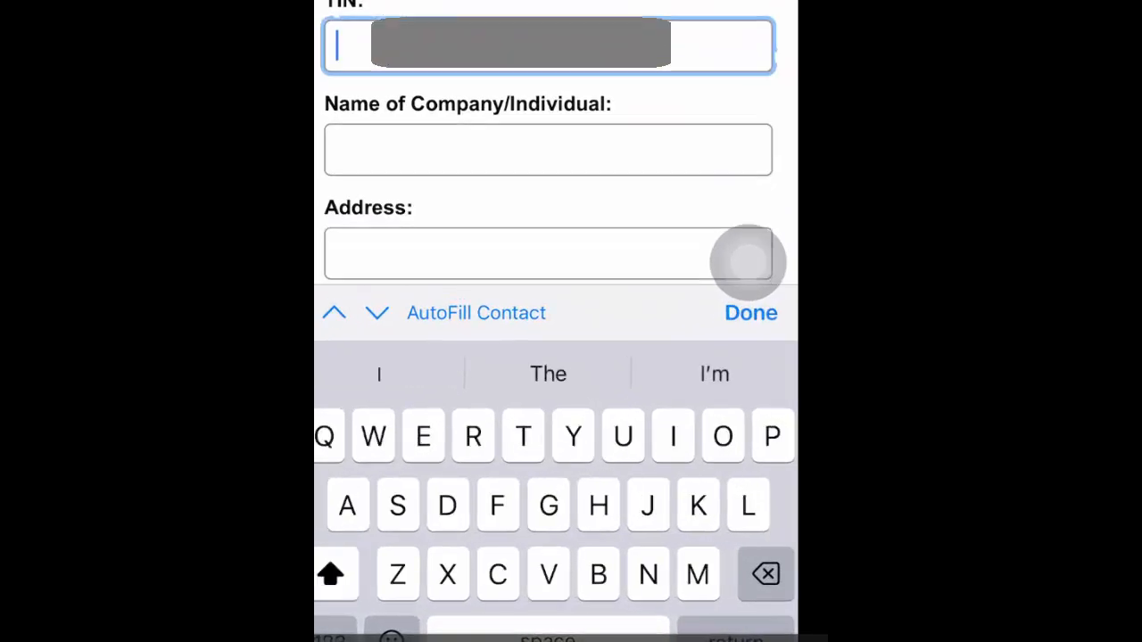
click(377, 313)
text(Vv)
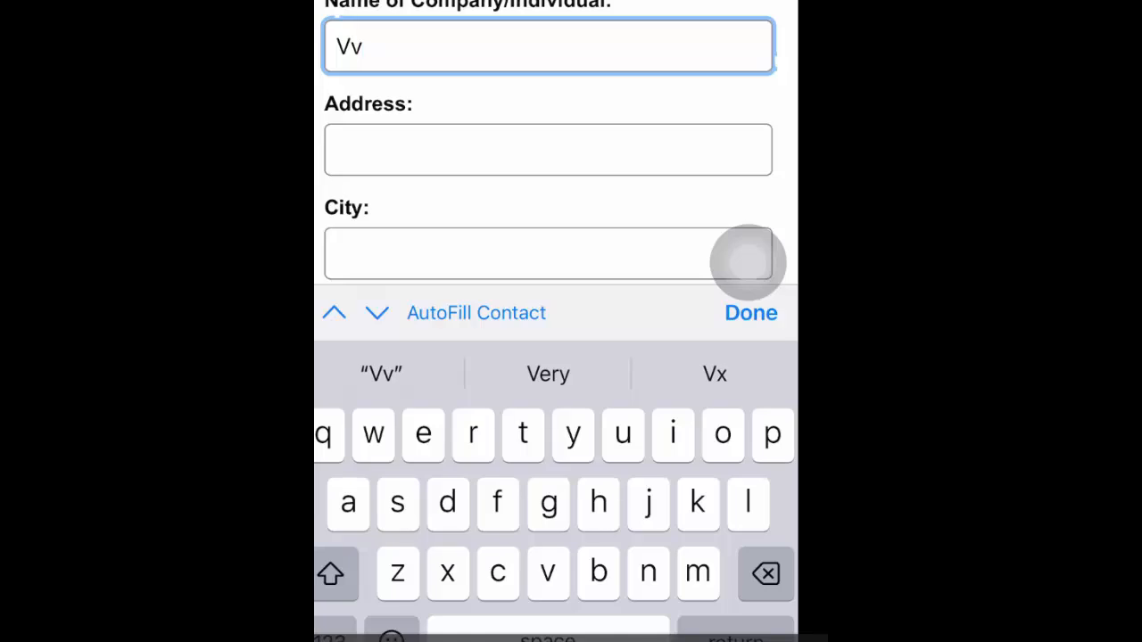
Fill in the customer's street address on the invoice request form
click(377, 313)
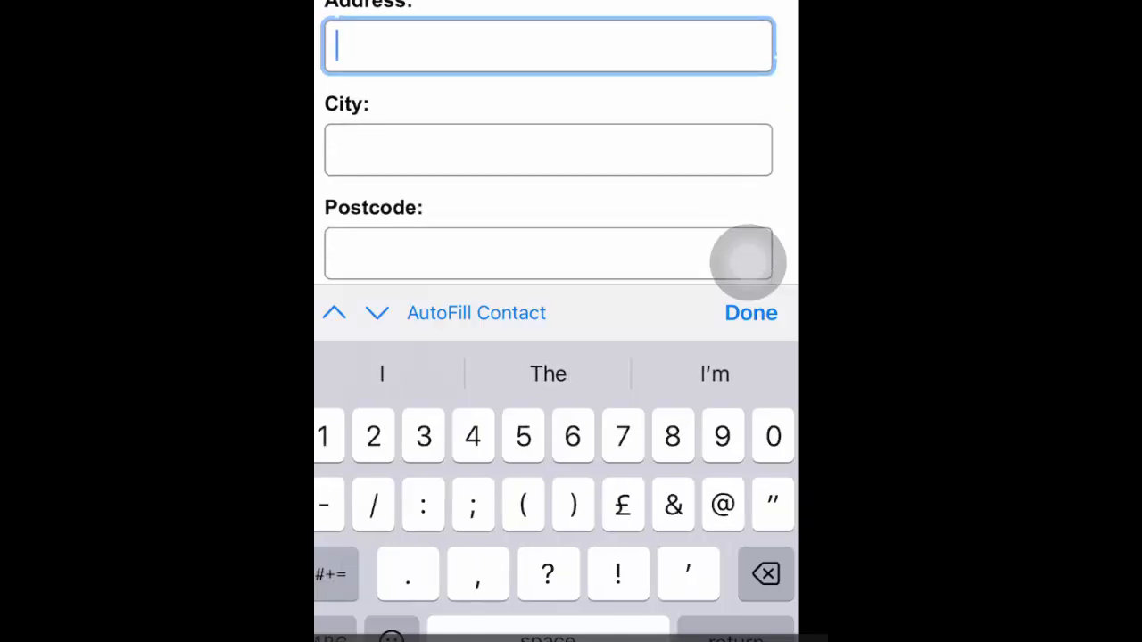
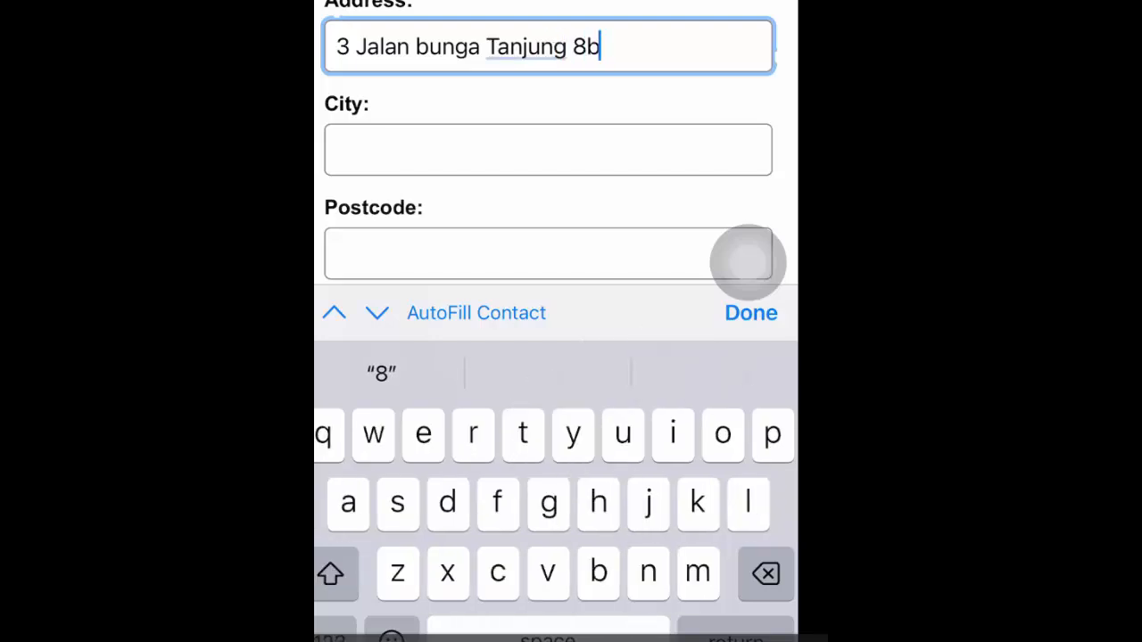
Fill in the customer's city and postcode and select Selangor as the state
click(548, 150)
text(Ampang)
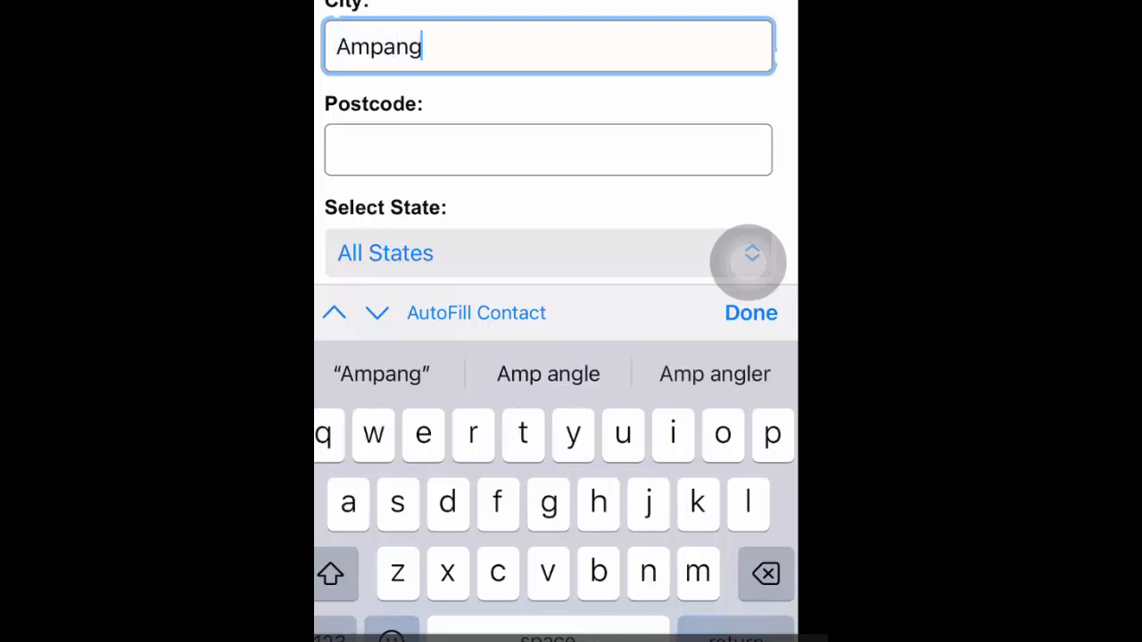
click(548, 150)
click(334, 638)
text(68000)
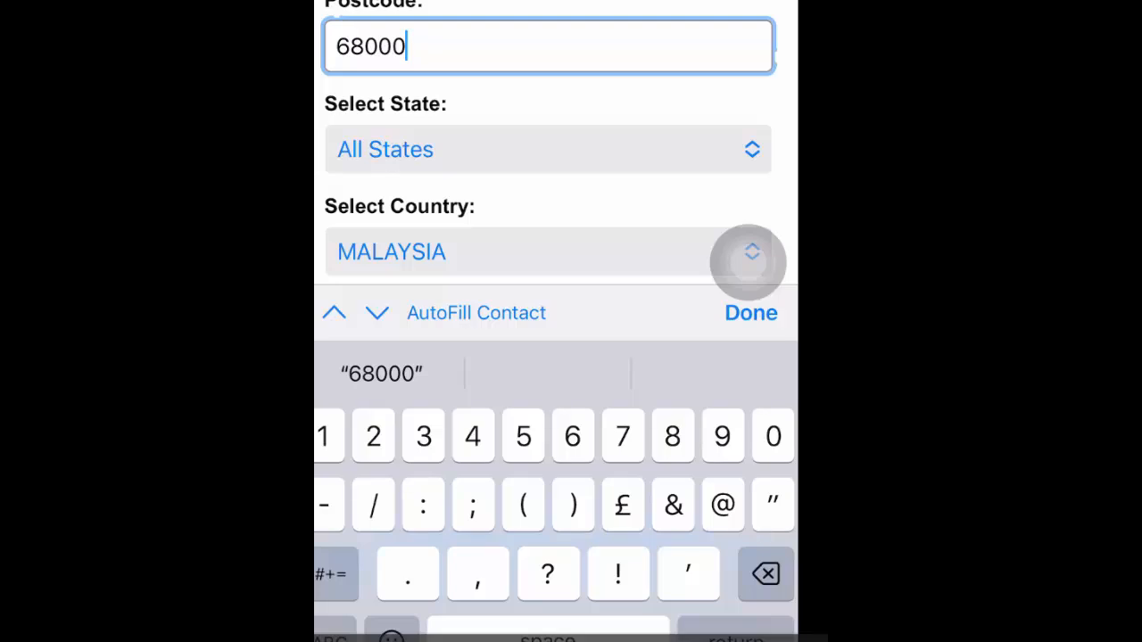
click(547, 149)
scroll(548, 135, down, 3)
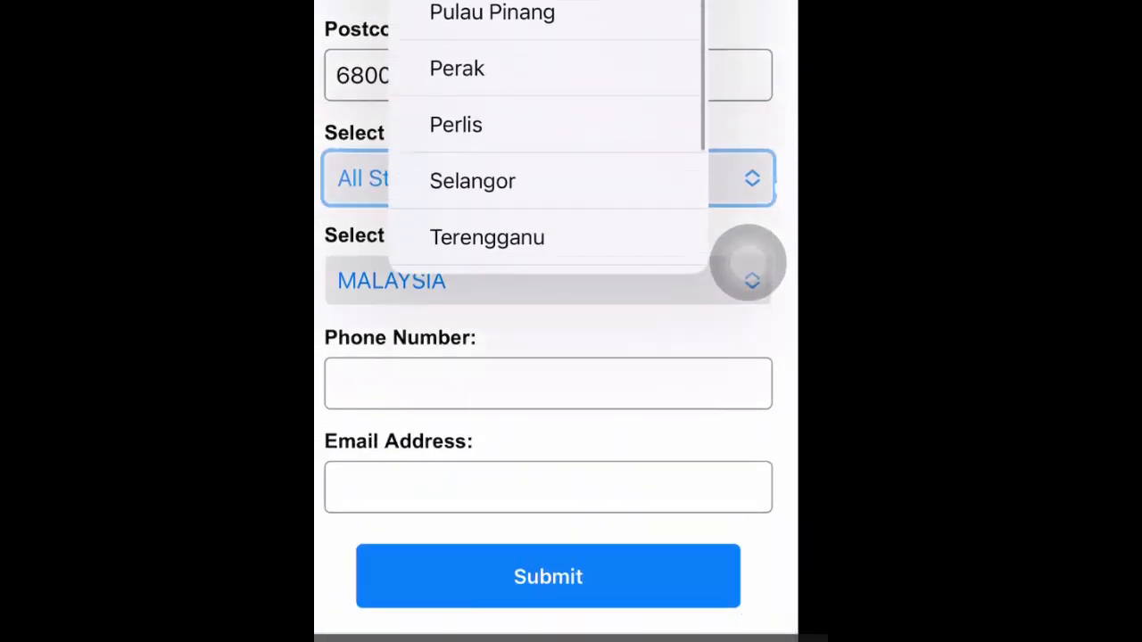
click(472, 180)
scroll(548, 357, down, 1)
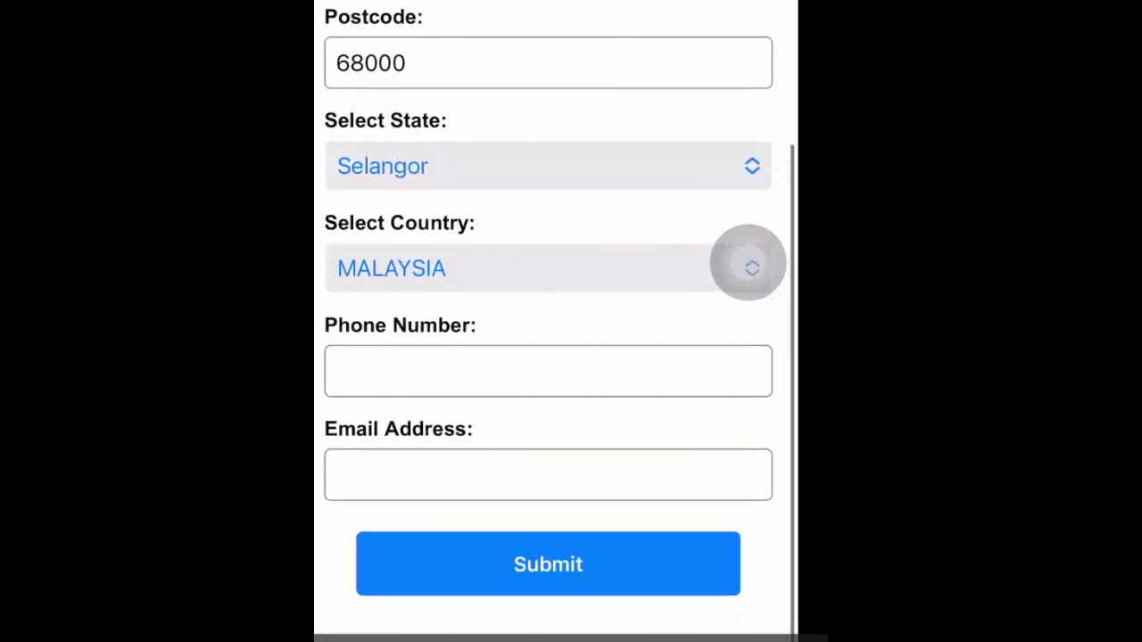
Fill in the customer's phone number and e-mail address on the invoice request form
click(548, 371)
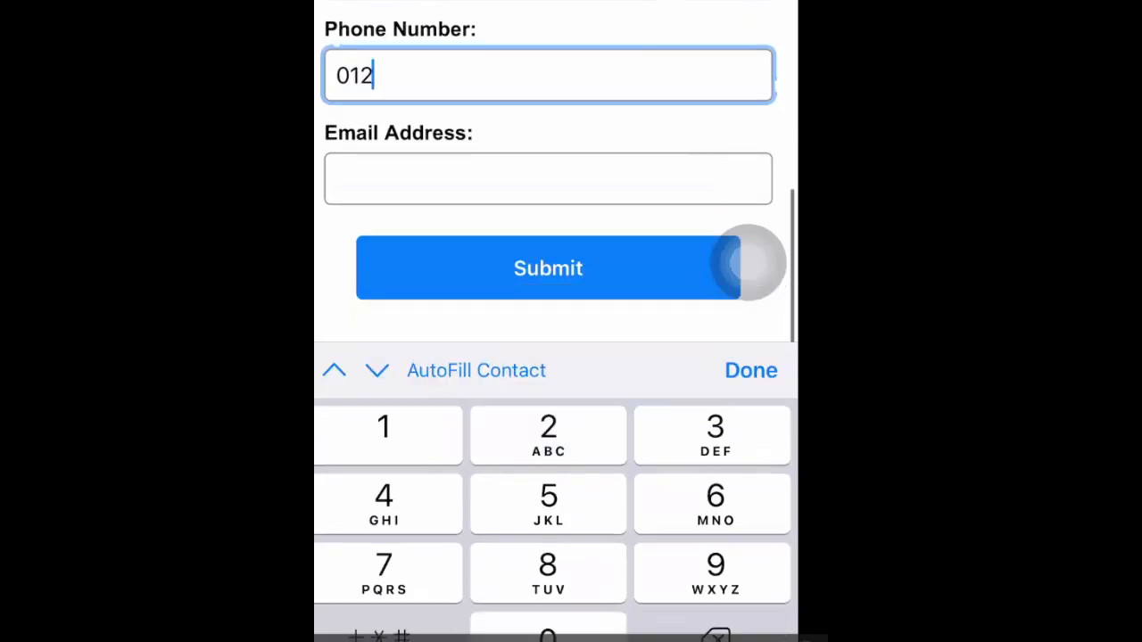
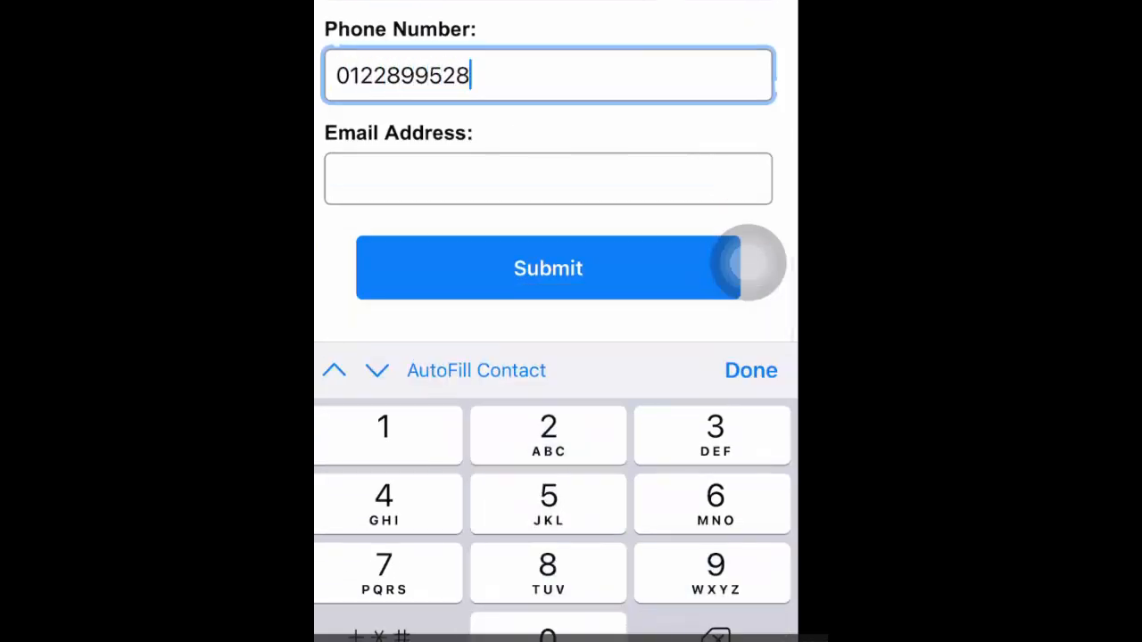
click(548, 178)
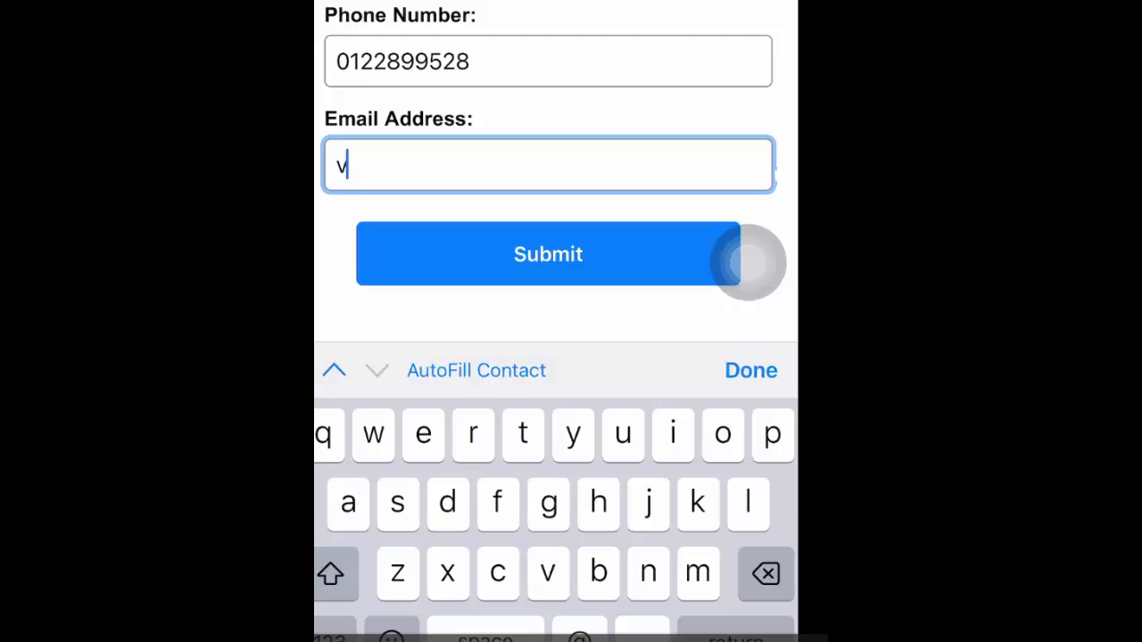
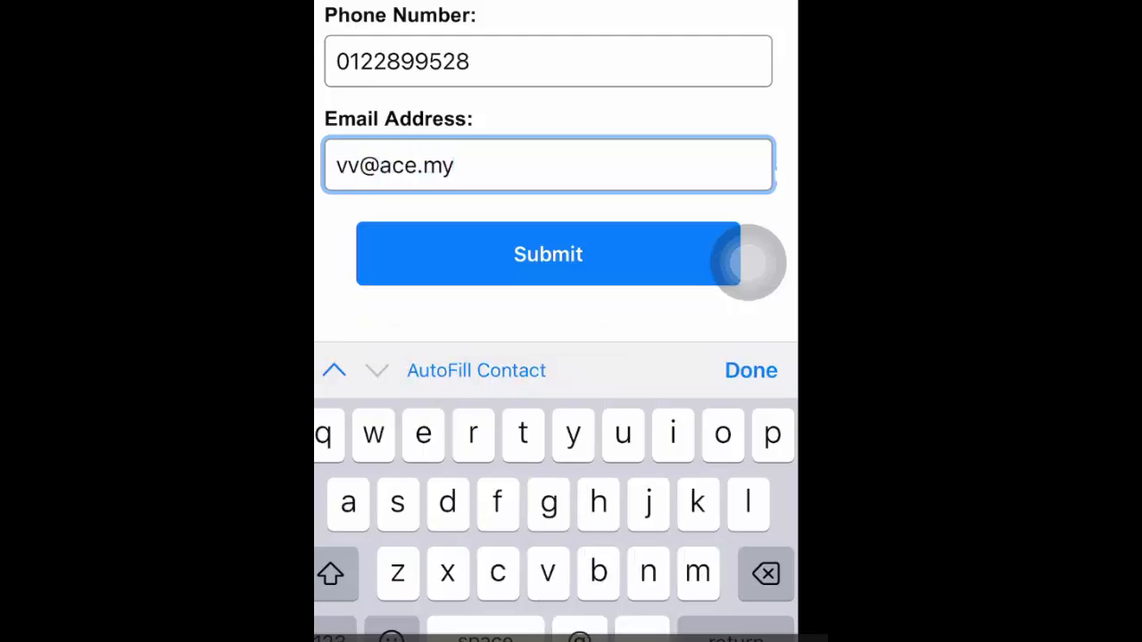
Submit the invoice request form and download the resulting invoice
click(747, 261)
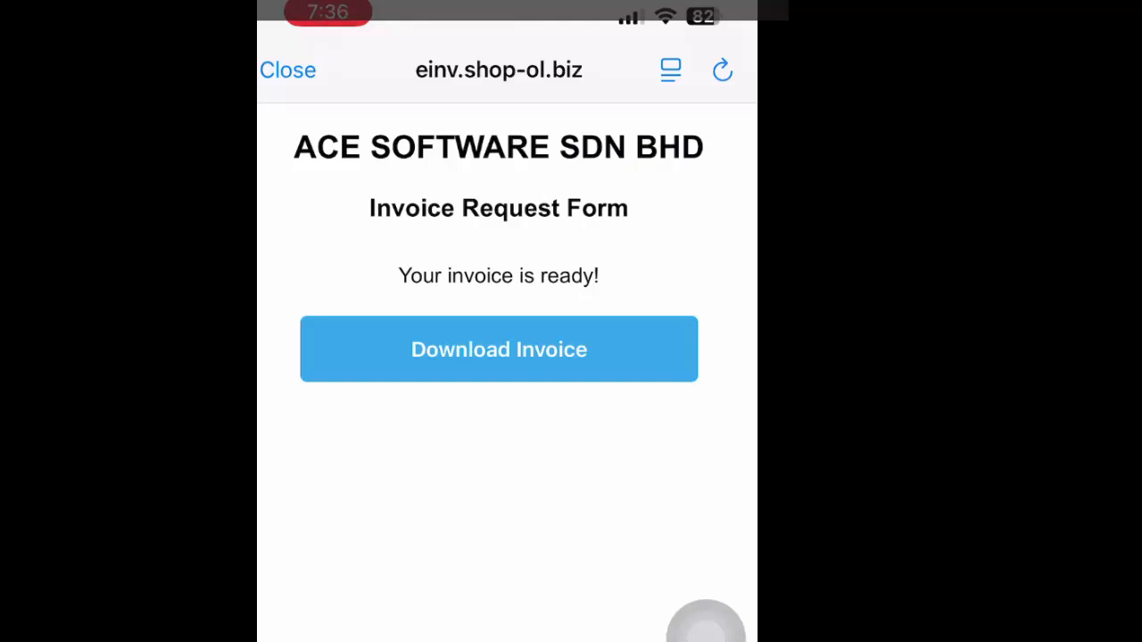
click(499, 349)
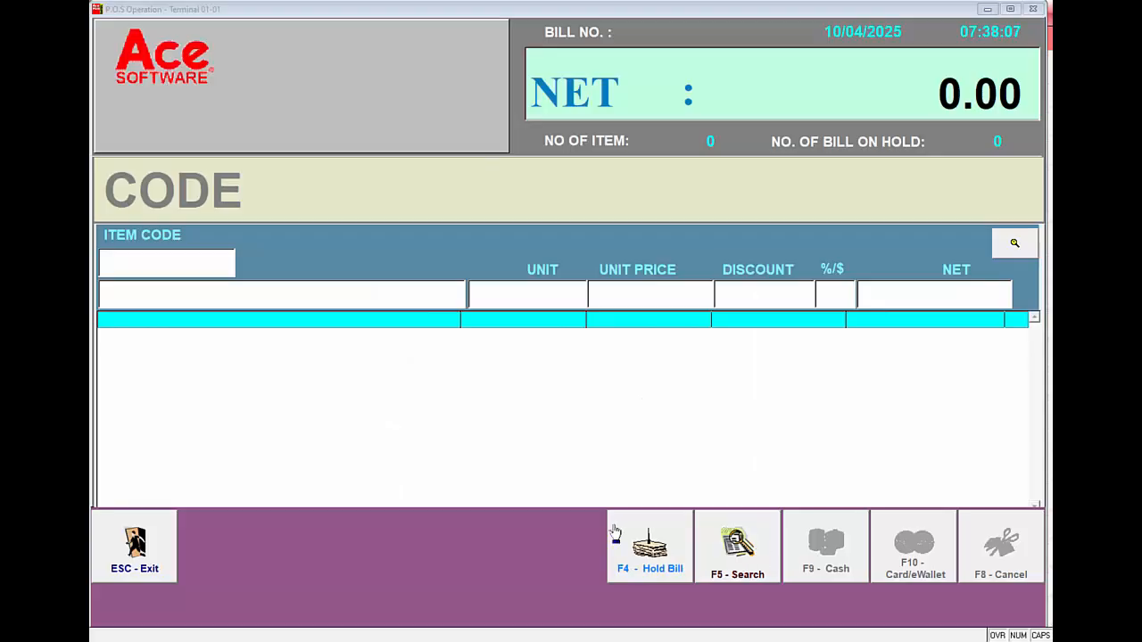
Back at the POS terminal, open the e-Invoice print preview for bill 42 and enlarge it to show the whole receipt
click(169, 264)
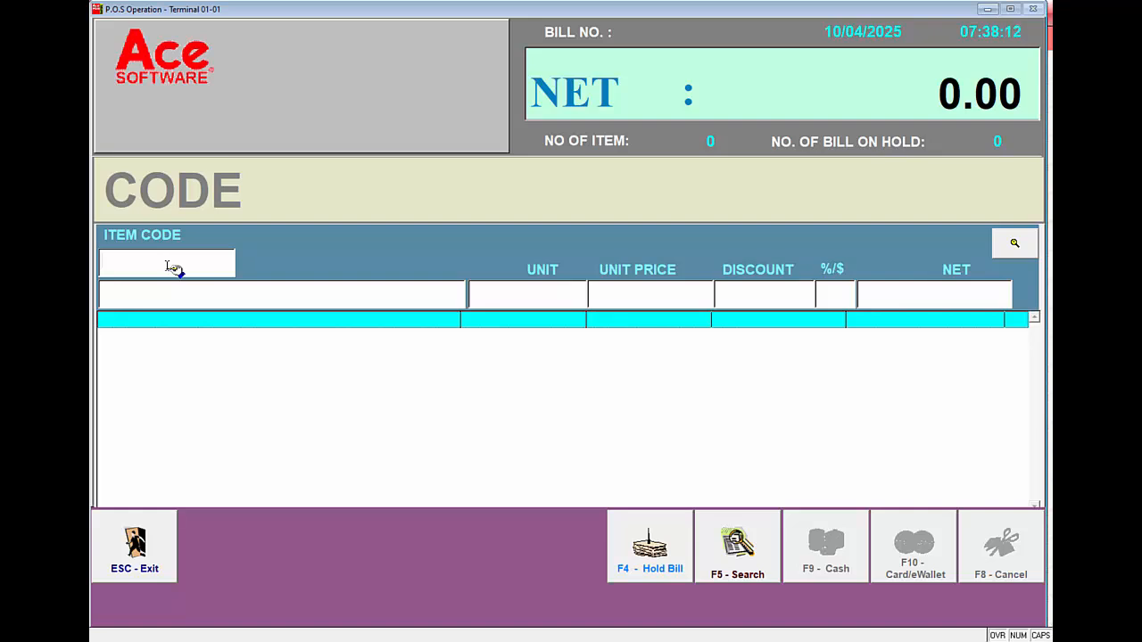
key(F5)
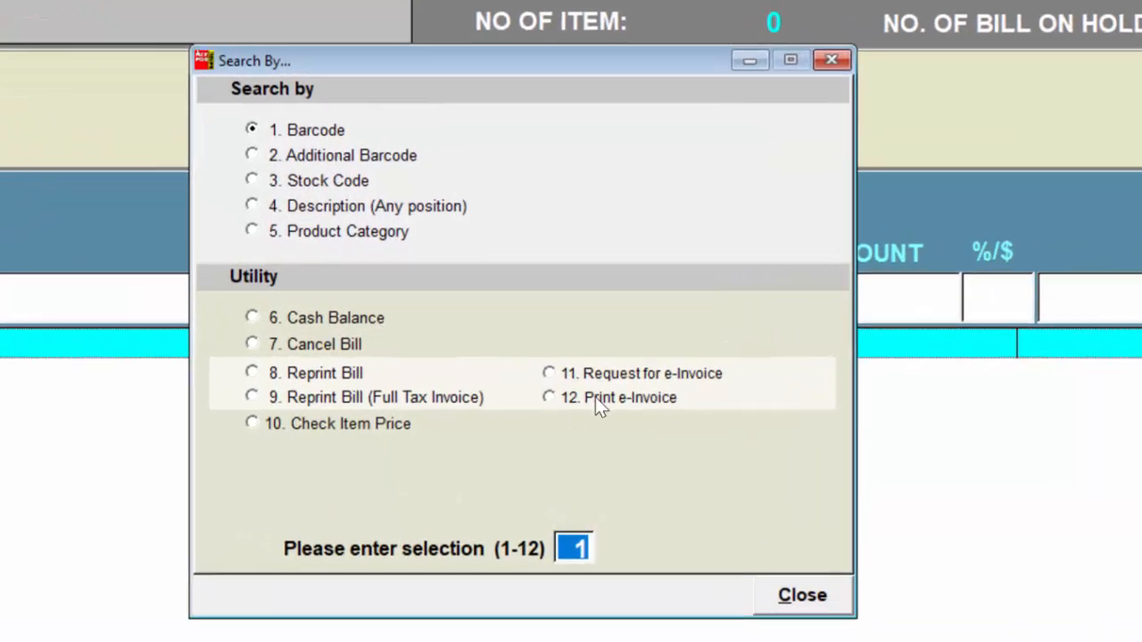
text(12)
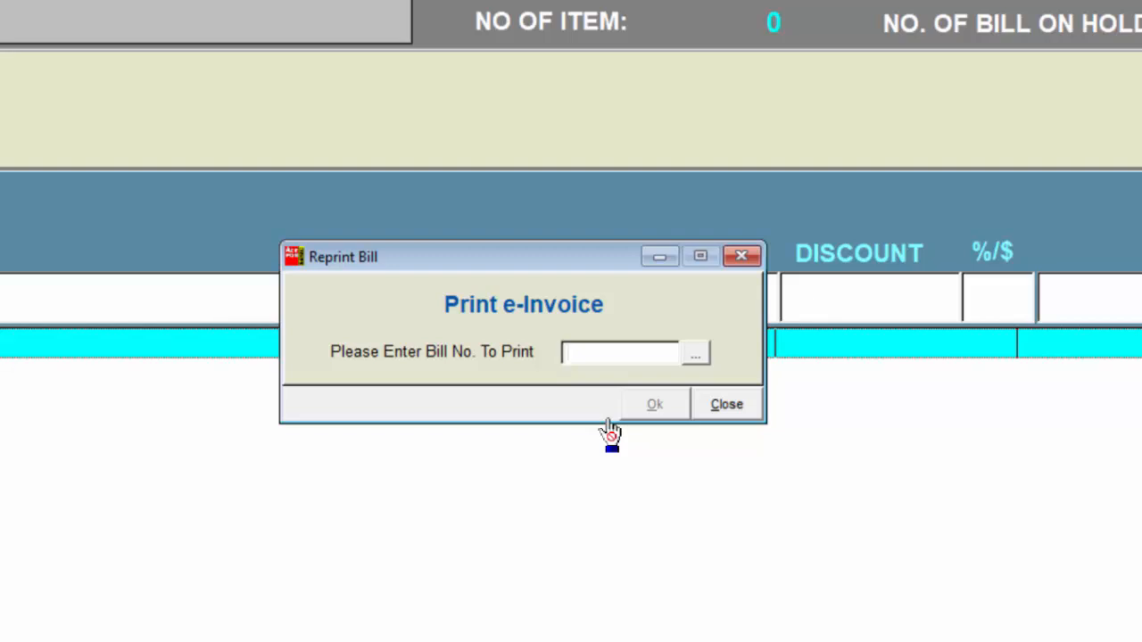
key(Tab)
key(Return)
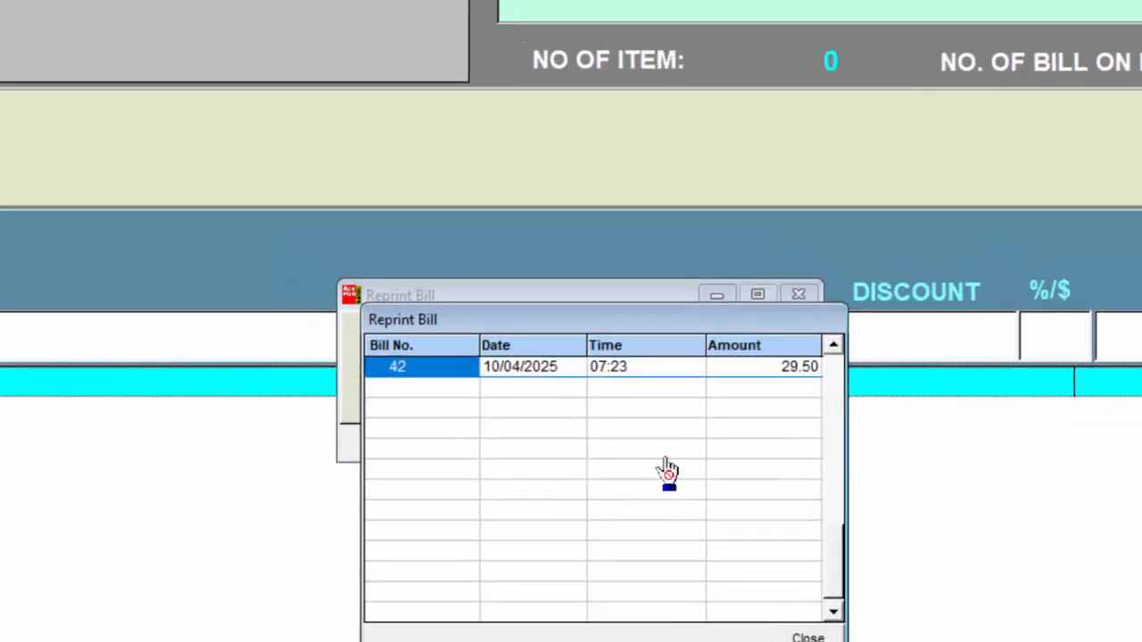
key(Return)
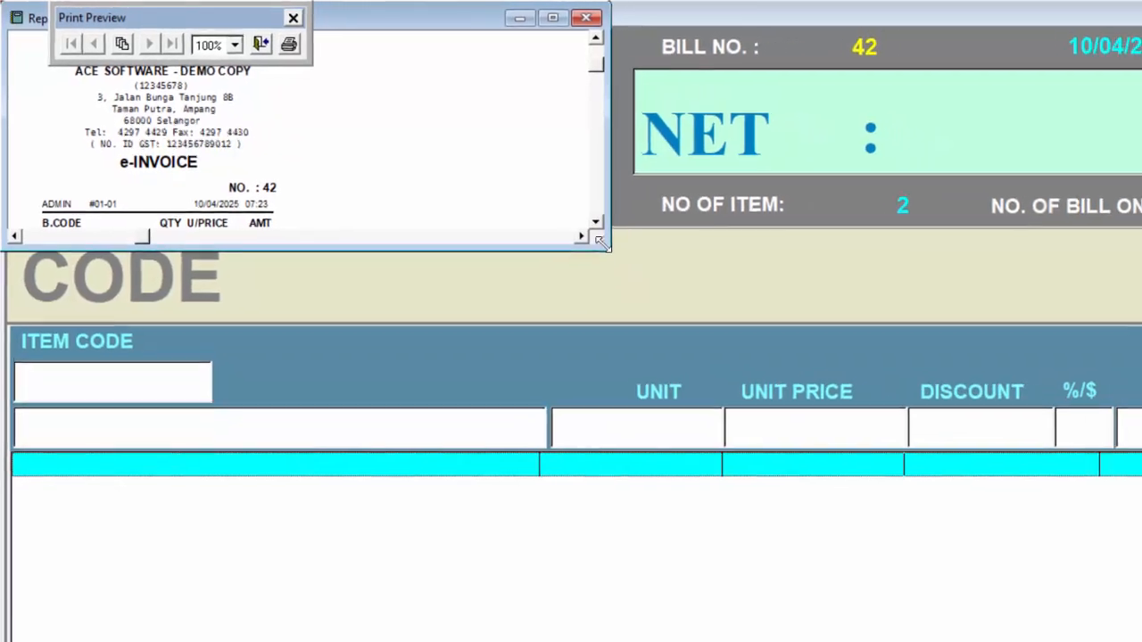
drag(752, 306, 537, 641)
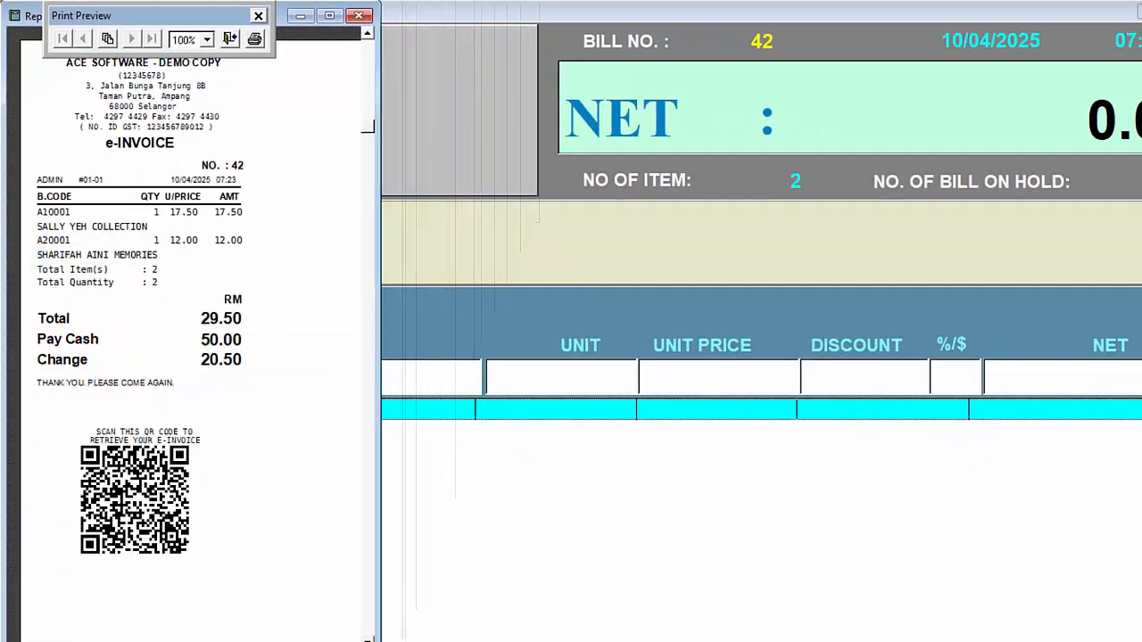
drag(382, 641, 305, 609)
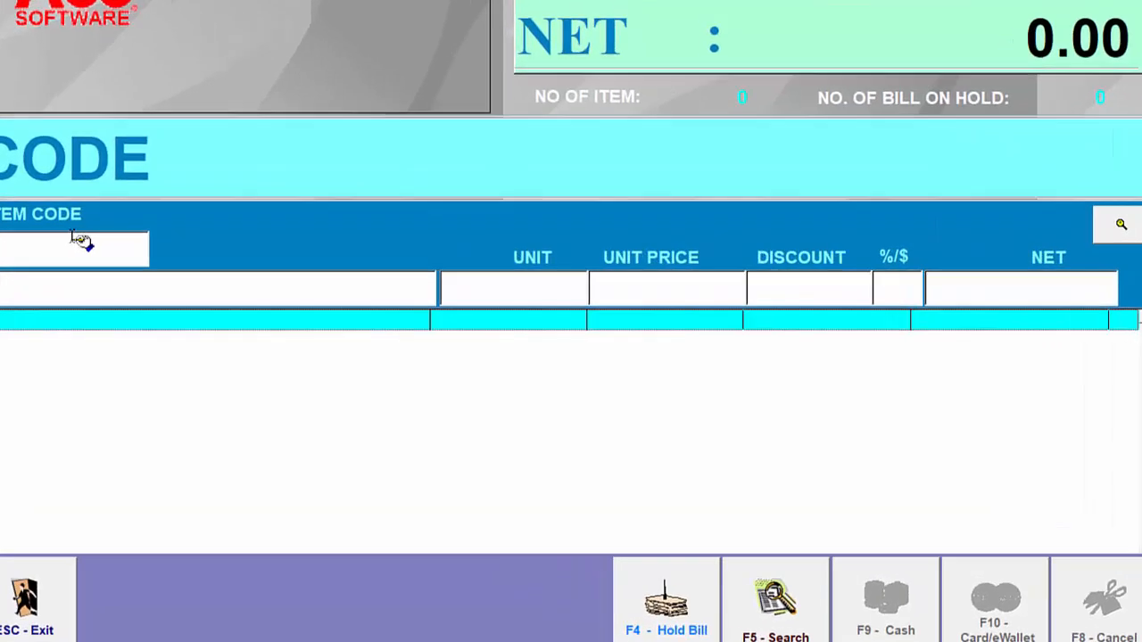
Exit the POS operation and authorise the exit with the exit operation password
key(Escape)
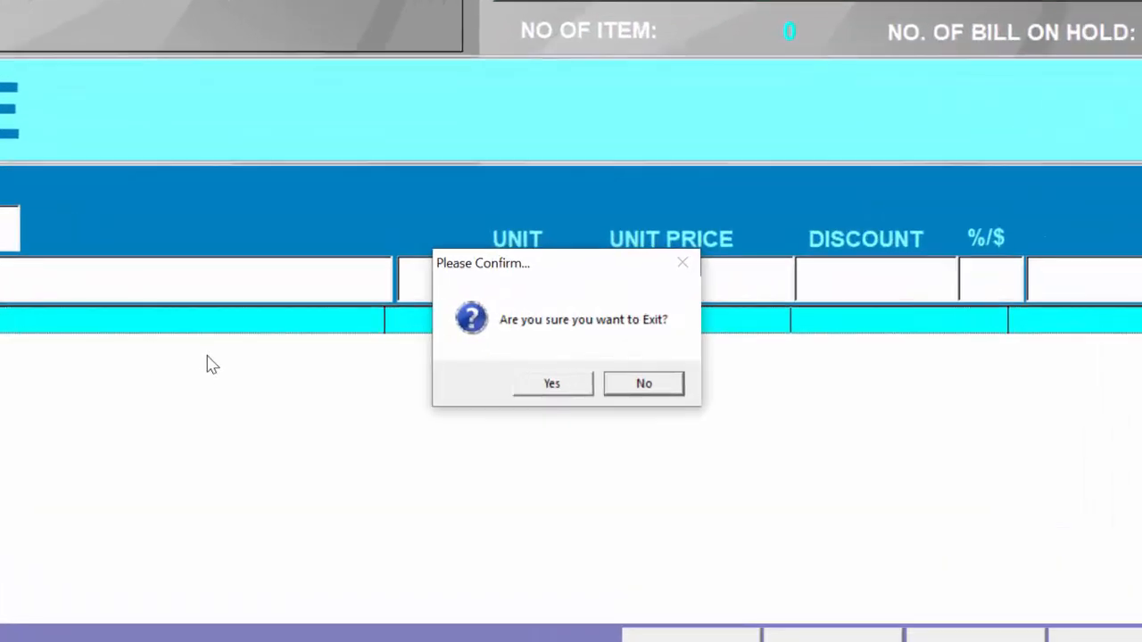
click(550, 383)
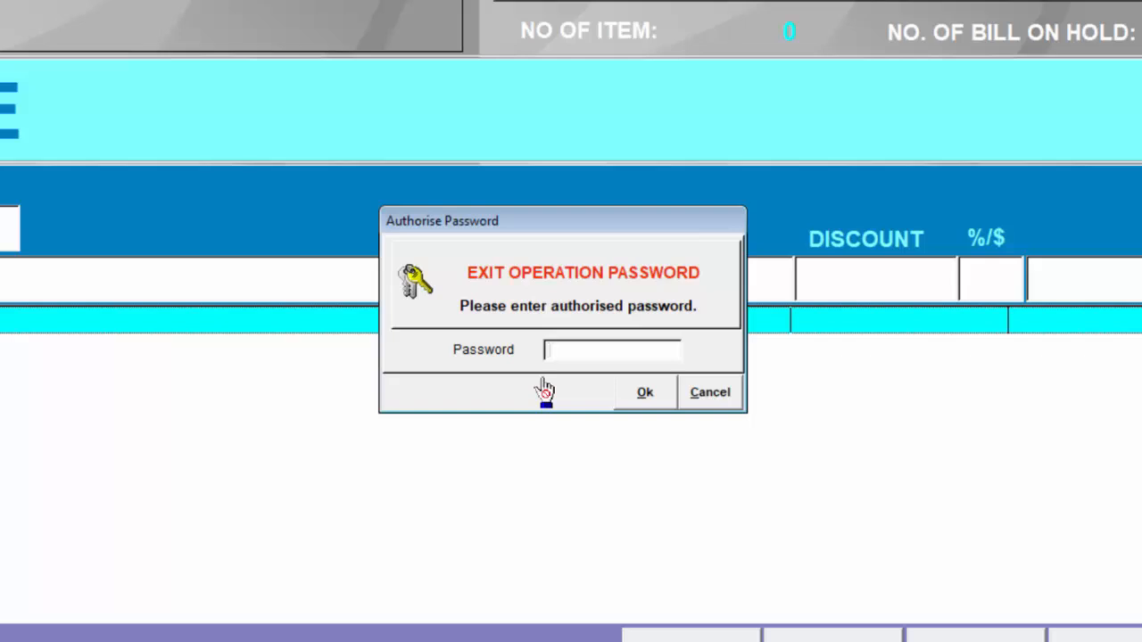
text(***)
key(Return)
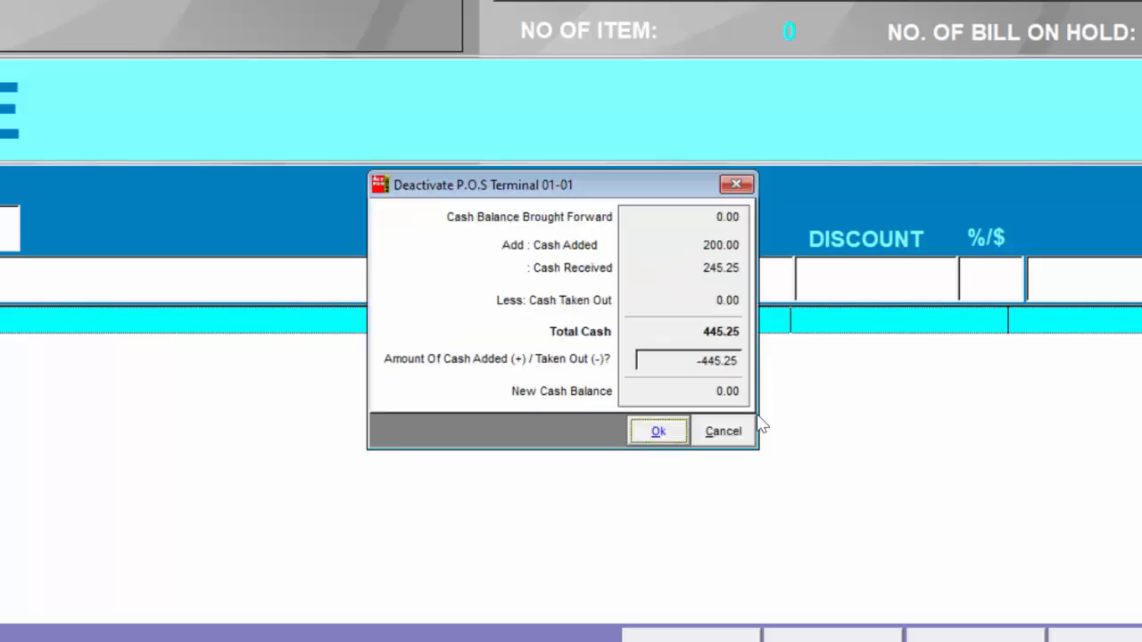
Deactivate POS terminal 01-01 with 445.25 cash taken out and enlarge the deactivation report preview
click(660, 433)
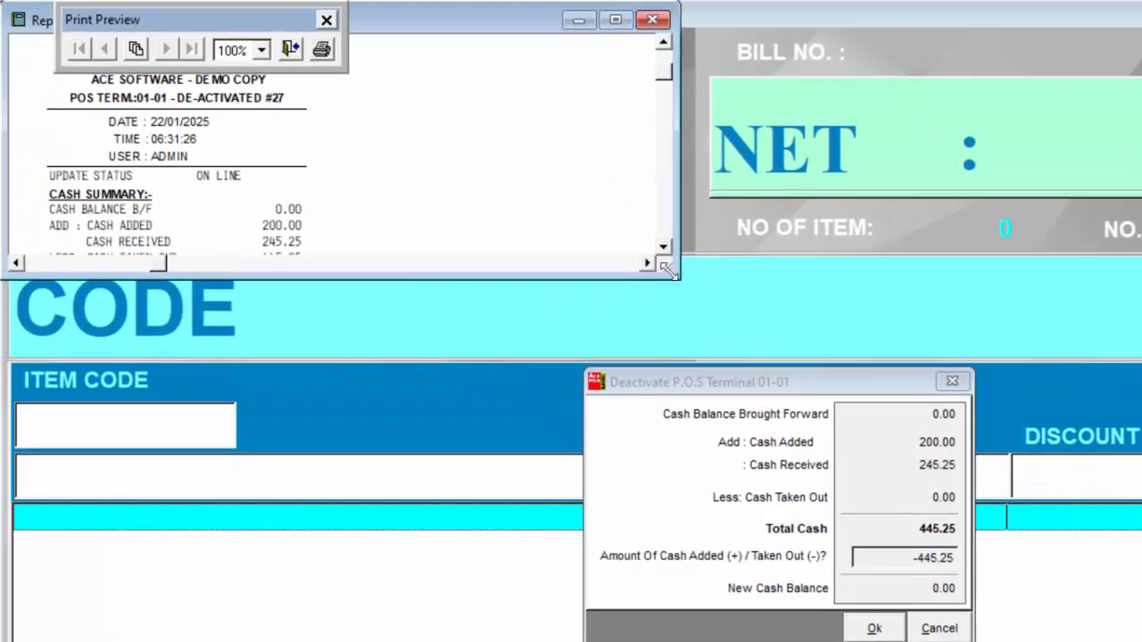
drag(640, 243, 369, 641)
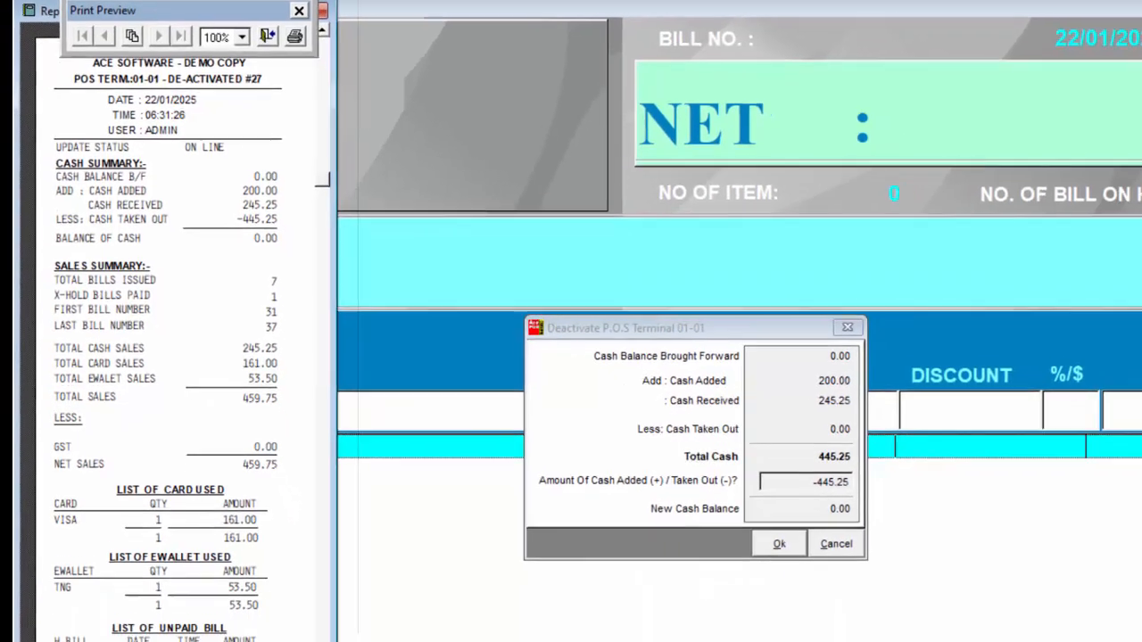
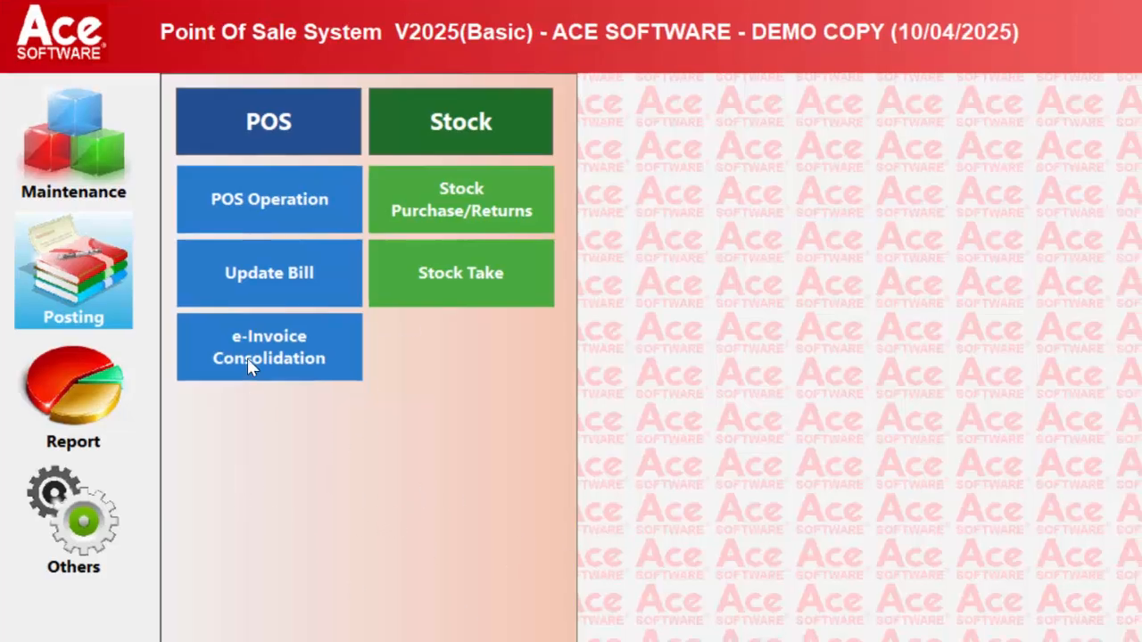
Open e-Invoice Consolidation and choose April 2025 as the month to consolidate
click(255, 364)
click(827, 510)
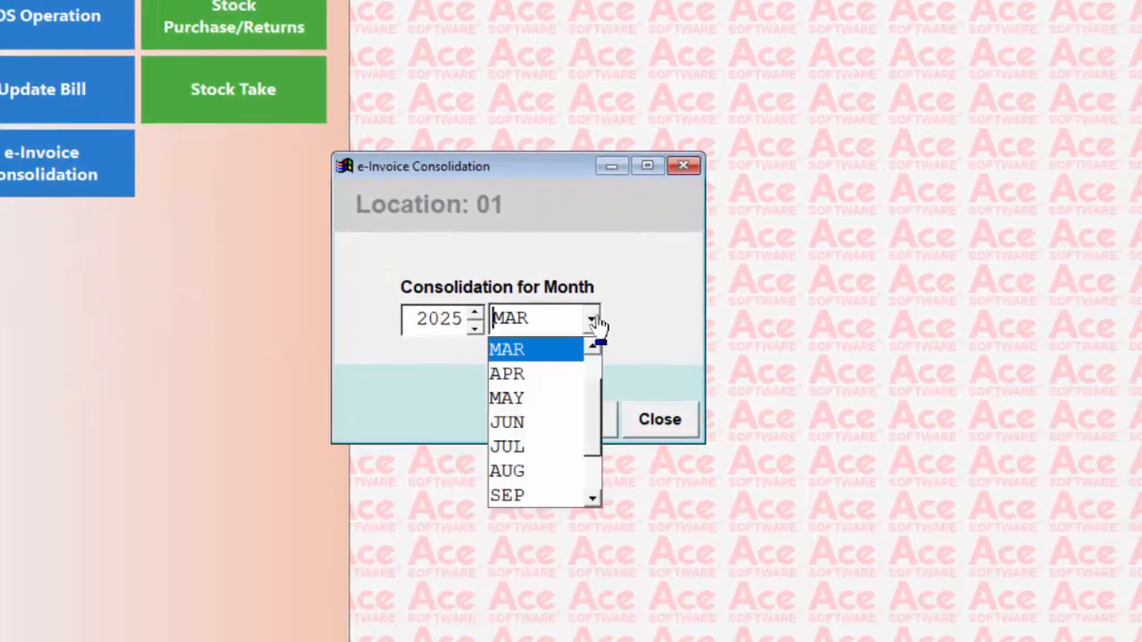
click(542, 374)
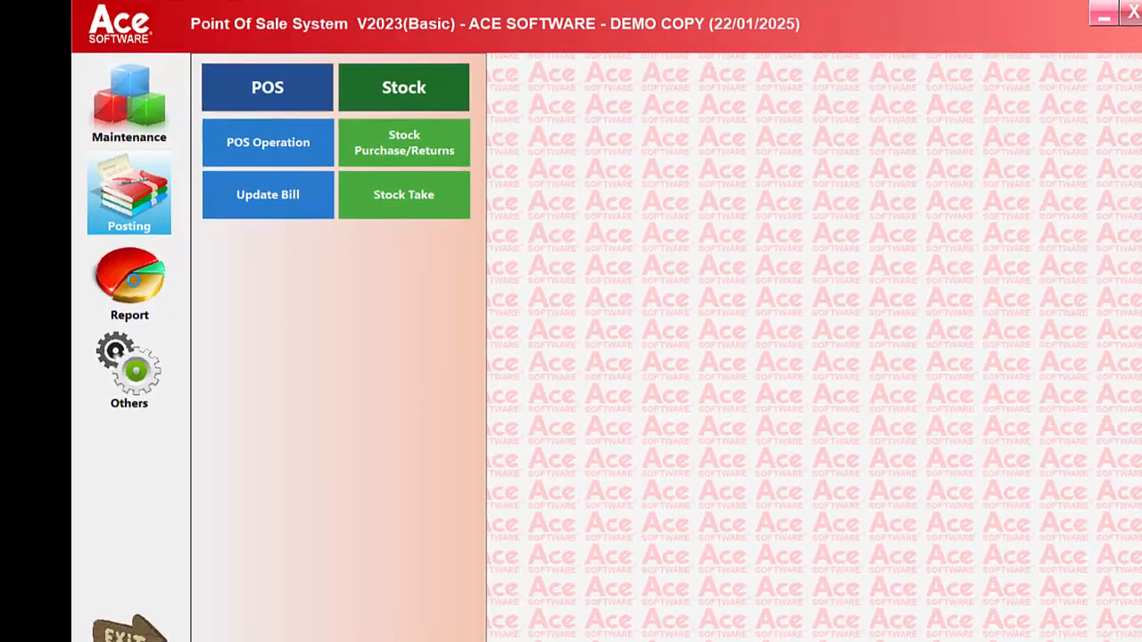
Preview the Daily Sales By Bill Payment summary report for all bills on 22/01/2025, and close the report
click(141, 257)
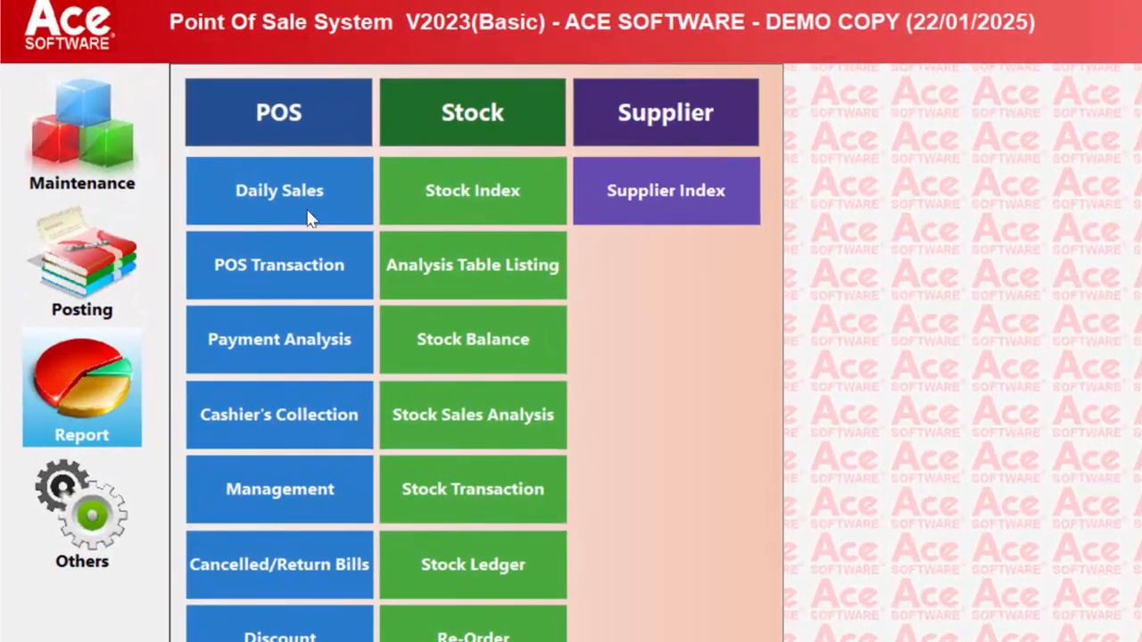
click(308, 219)
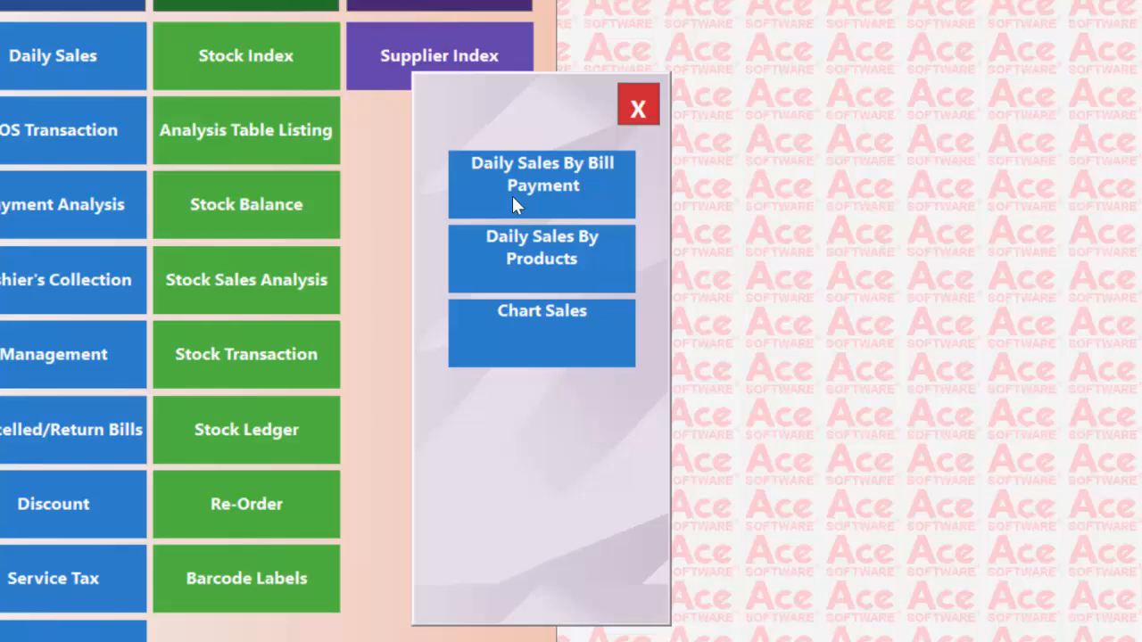
click(513, 199)
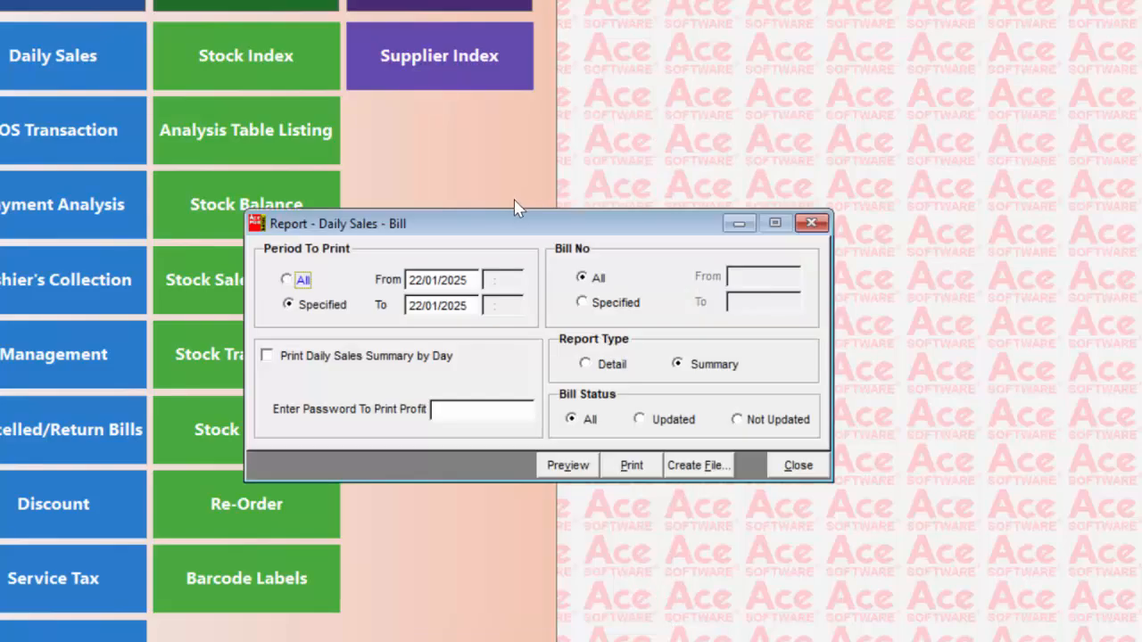
click(567, 466)
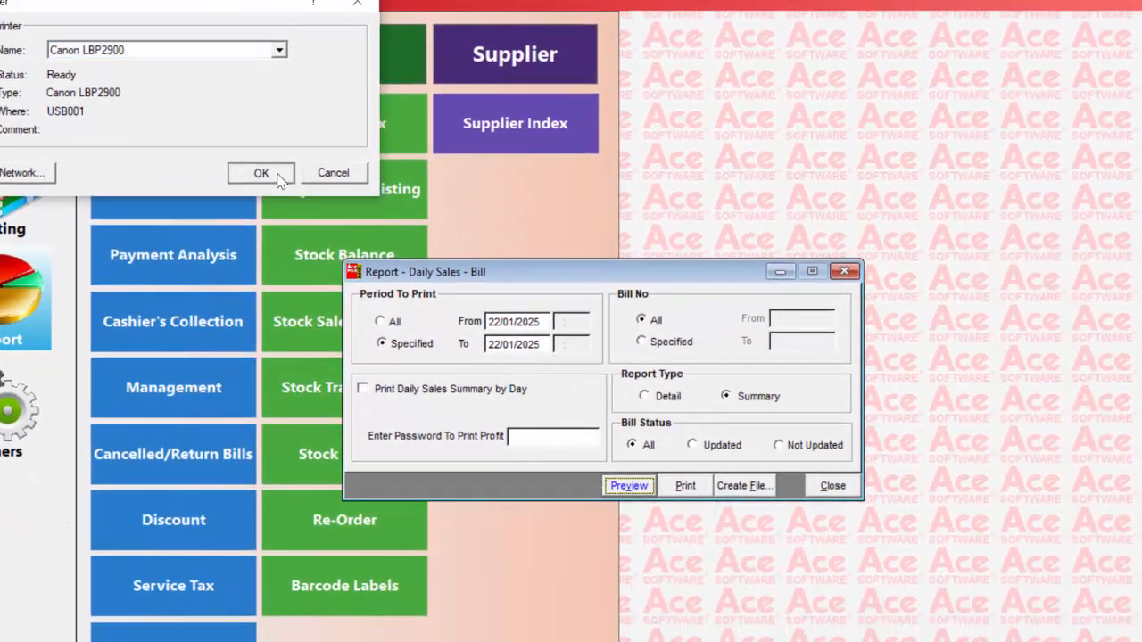
click(278, 174)
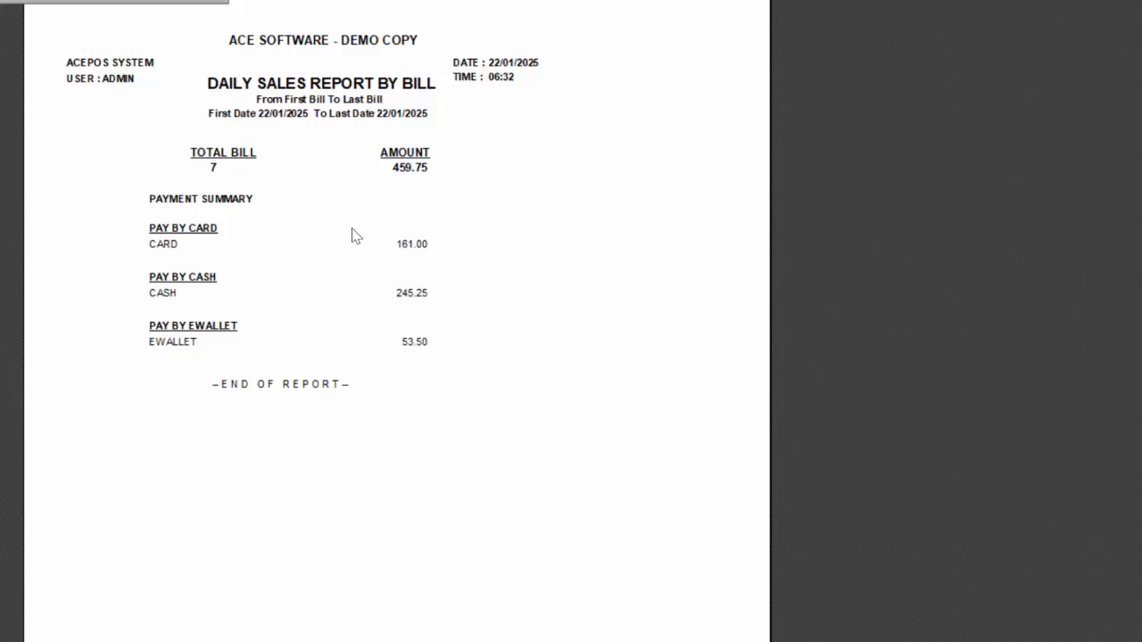
click(185, 1)
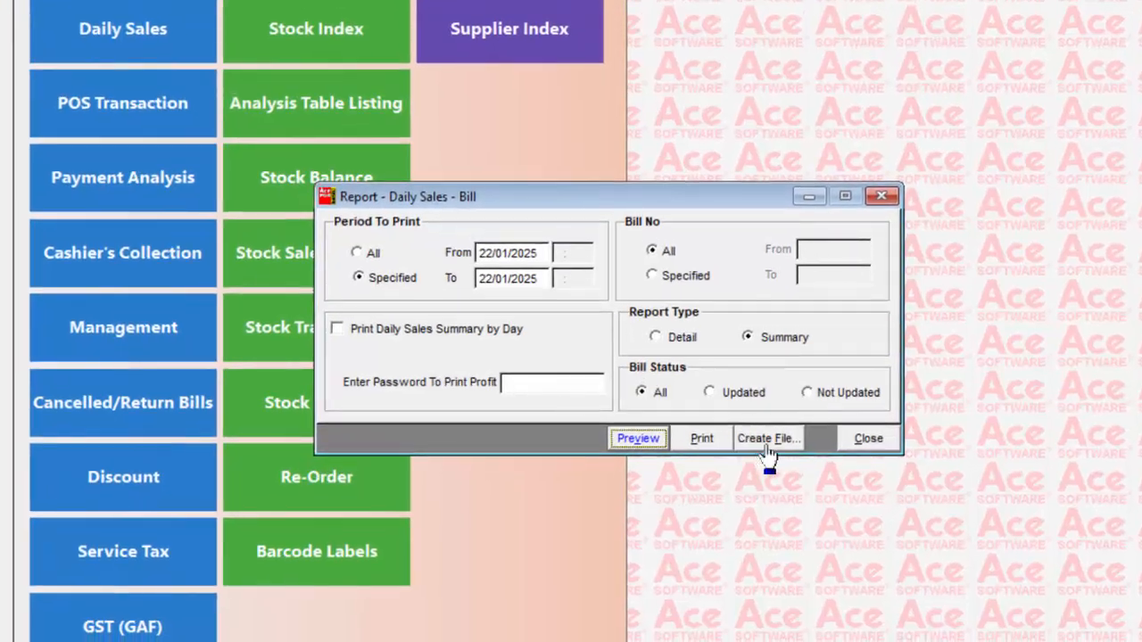
click(855, 456)
Preview the Daily Sales By Products report for 22/01/2025 using the default selection, and close the report
click(193, 65)
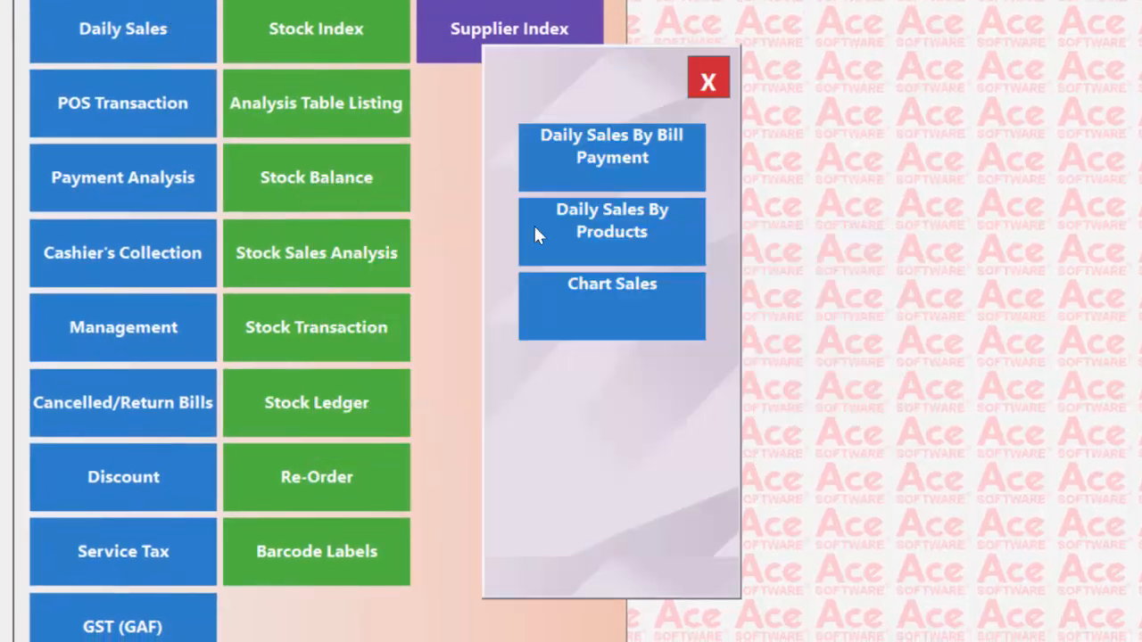
click(630, 223)
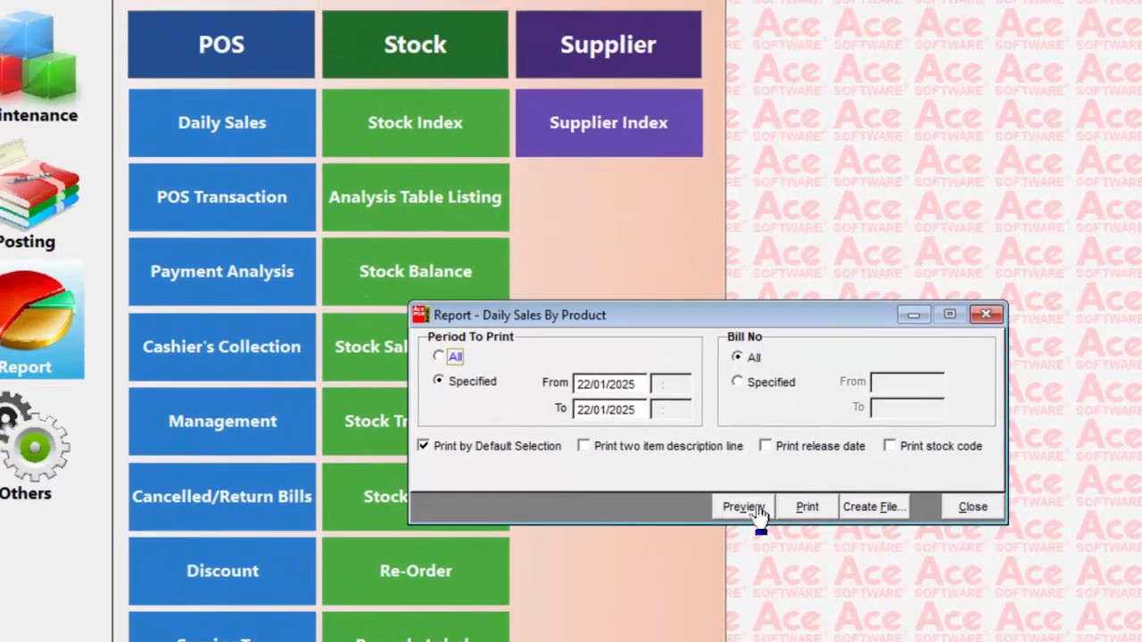
click(645, 411)
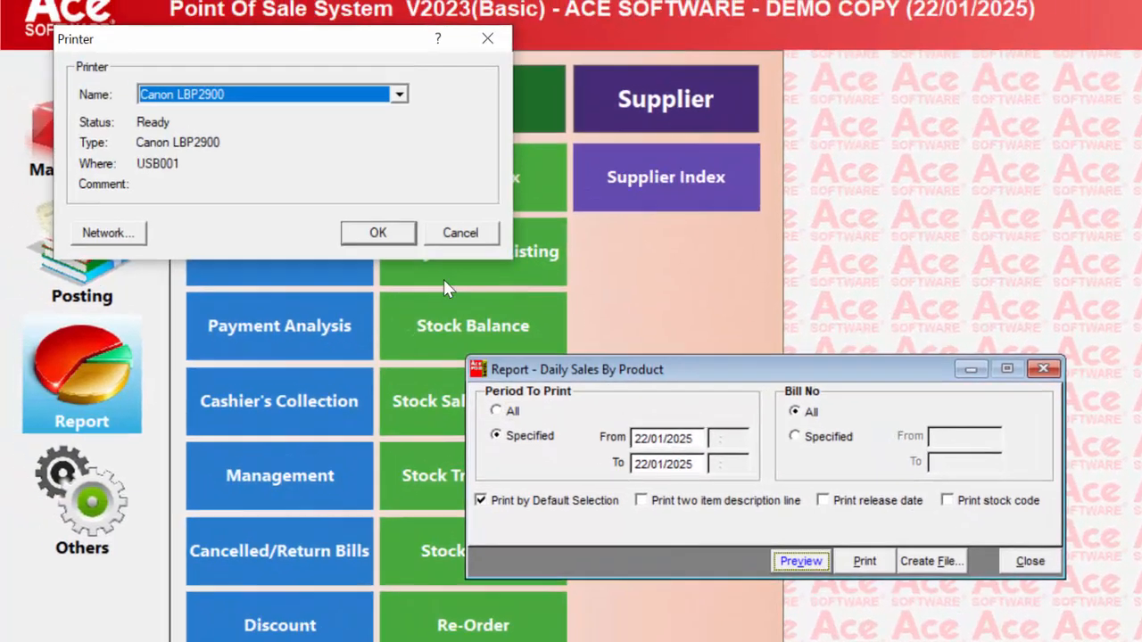
click(378, 233)
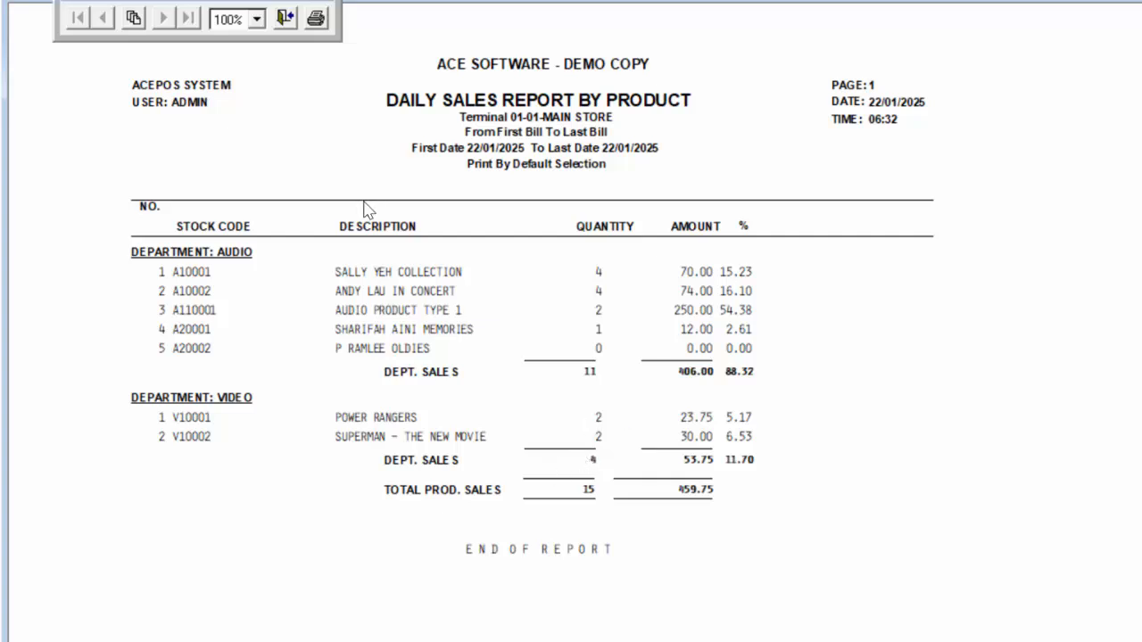
click(285, 19)
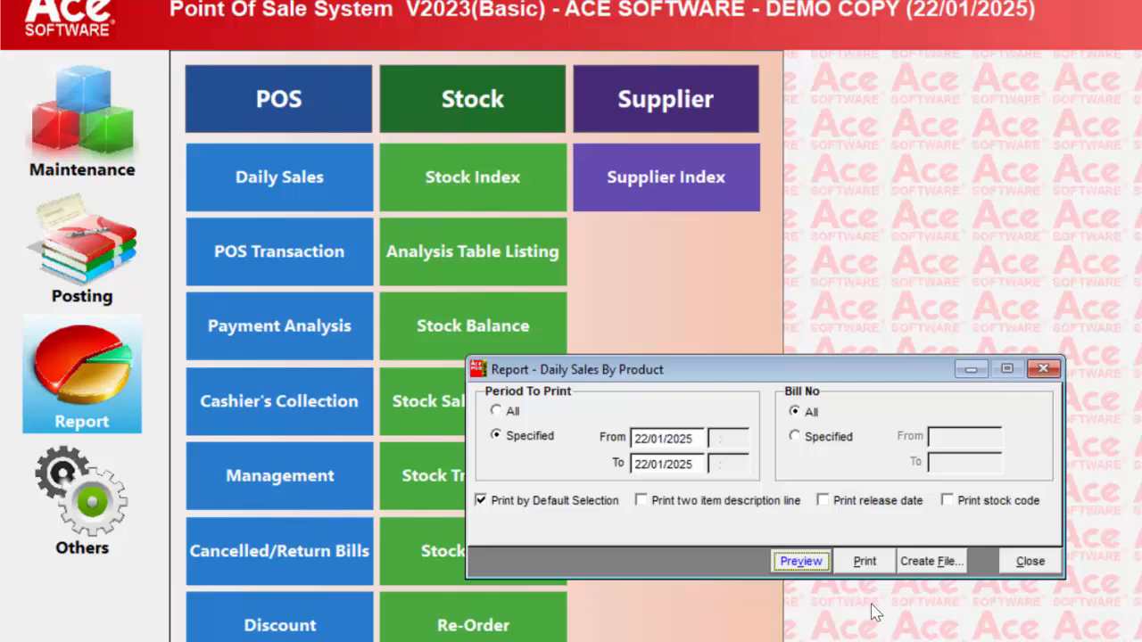
click(1031, 563)
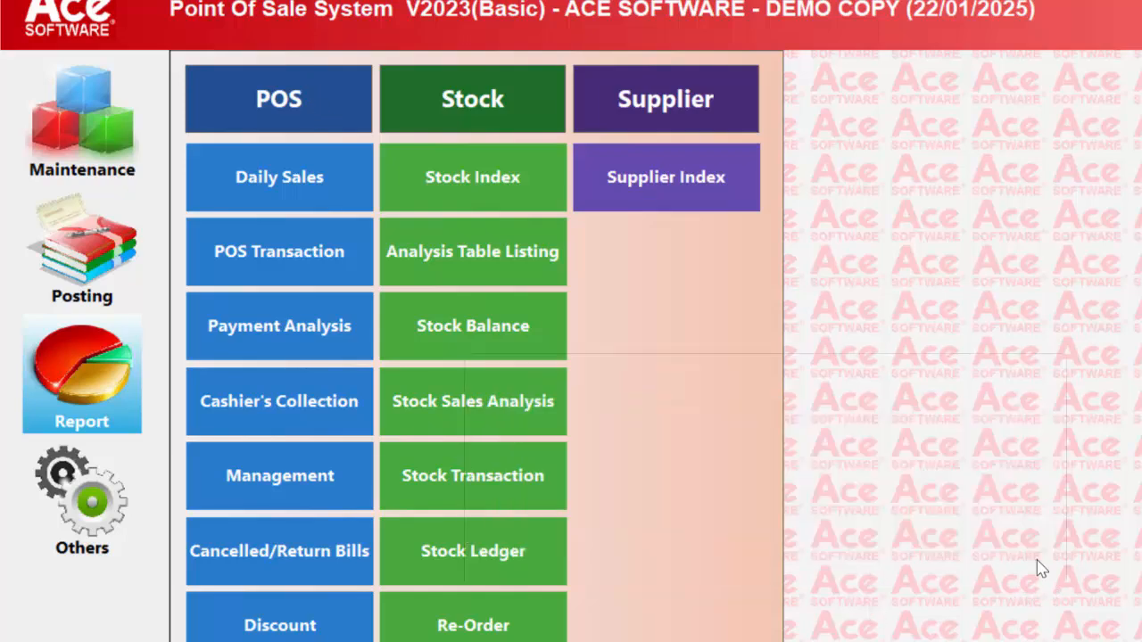
Confirm the cost price password prompt and preview the POS Transaction report for all bills on 22/01/2025
click(297, 263)
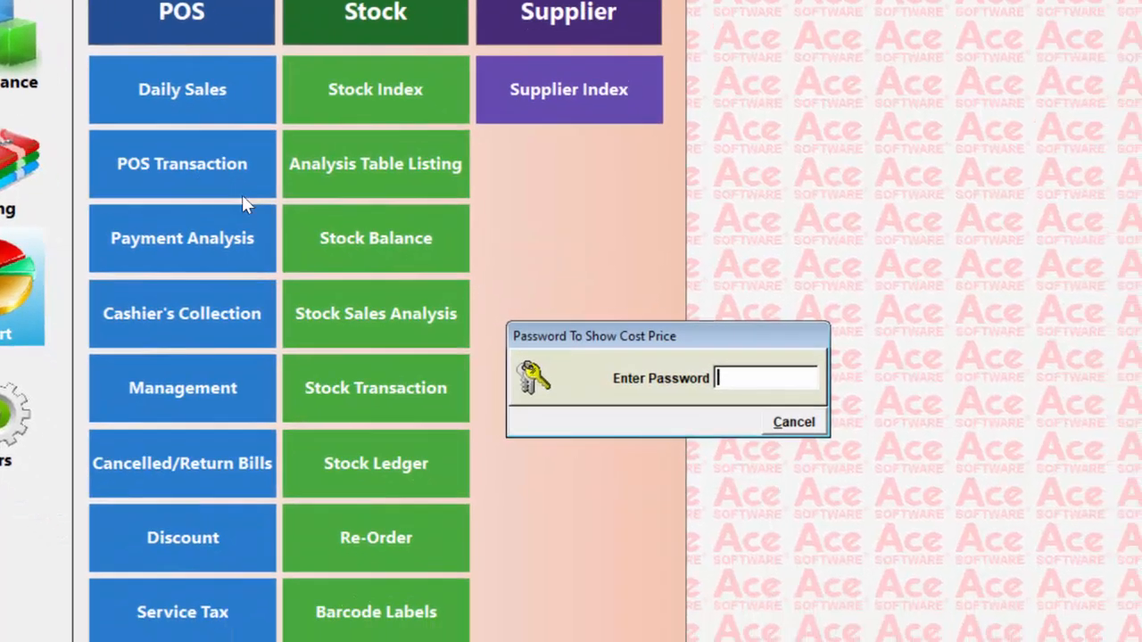
key(Return)
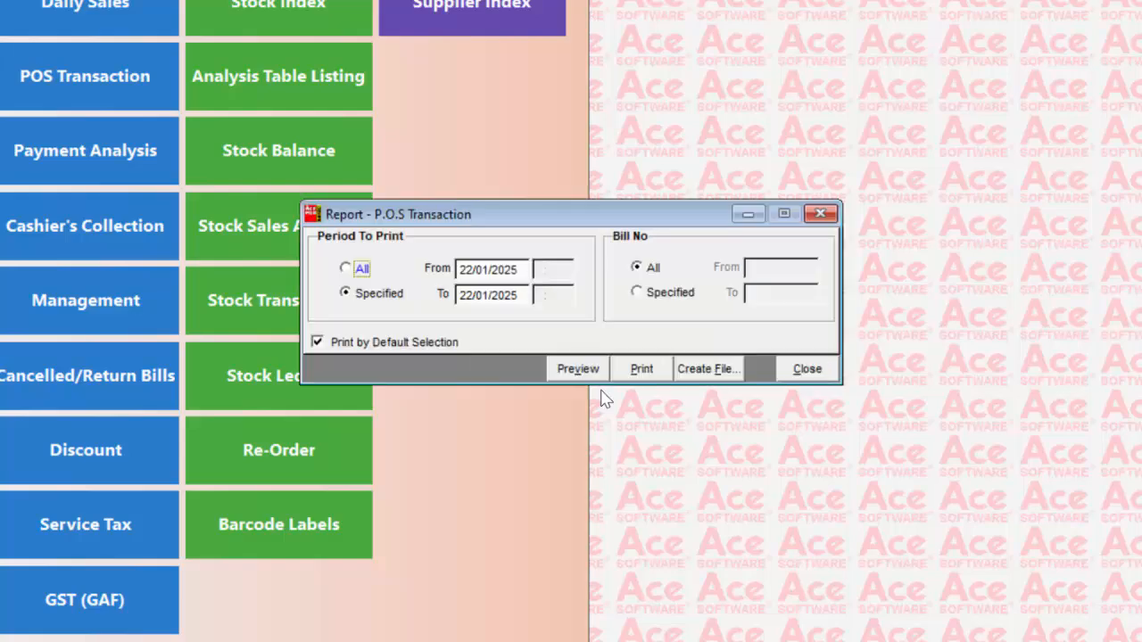
click(578, 369)
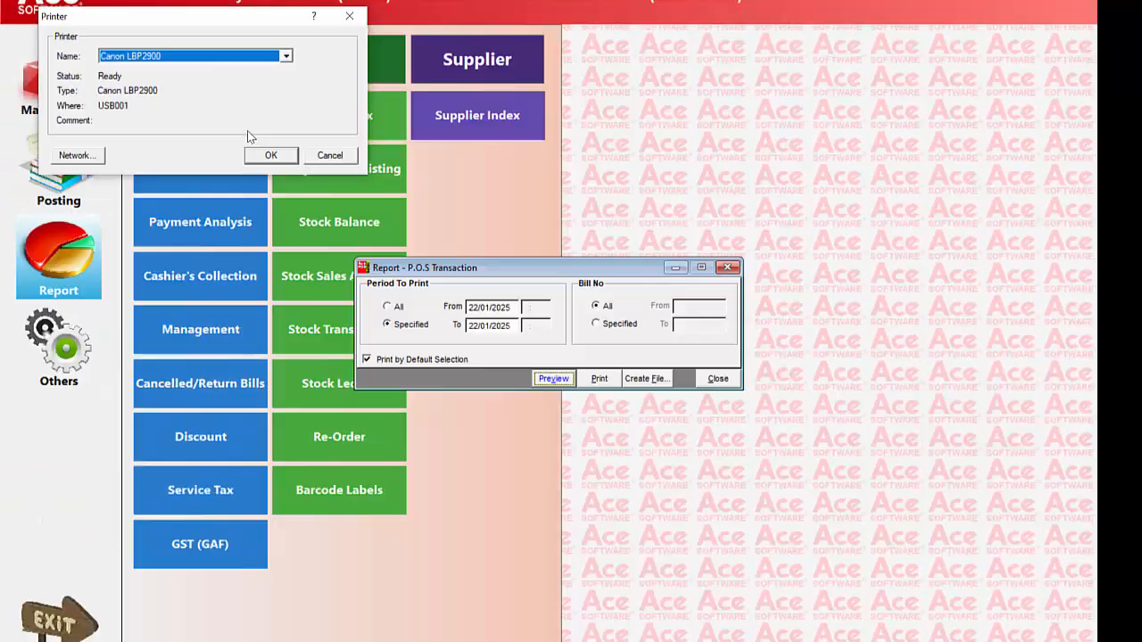
click(270, 155)
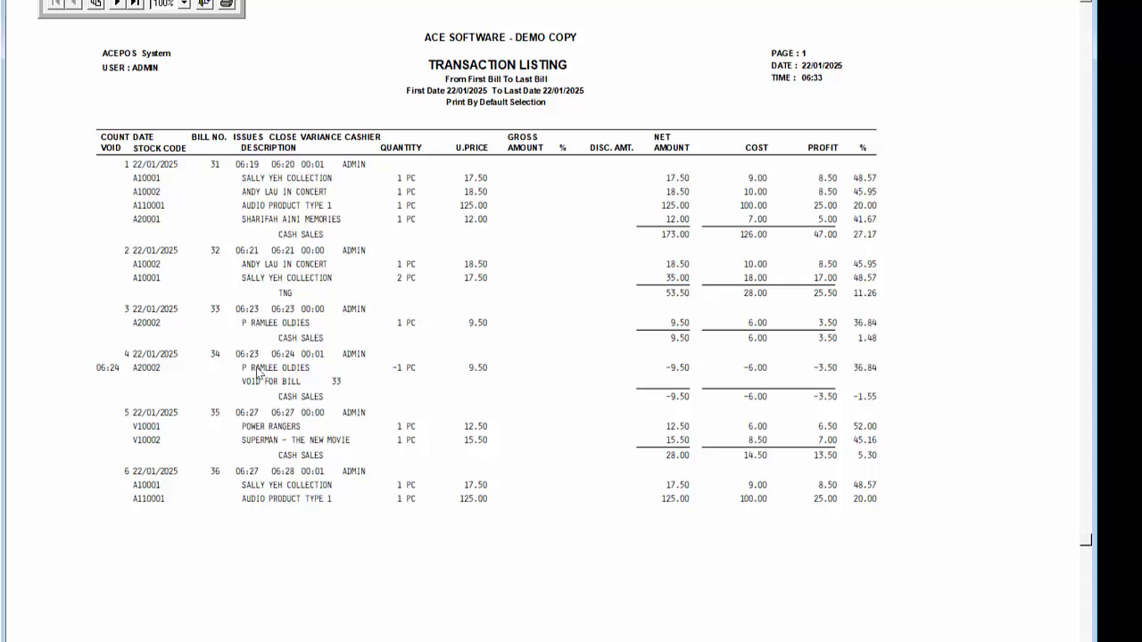
View the second page of the transaction listing and close the POS Transaction report
click(119, 5)
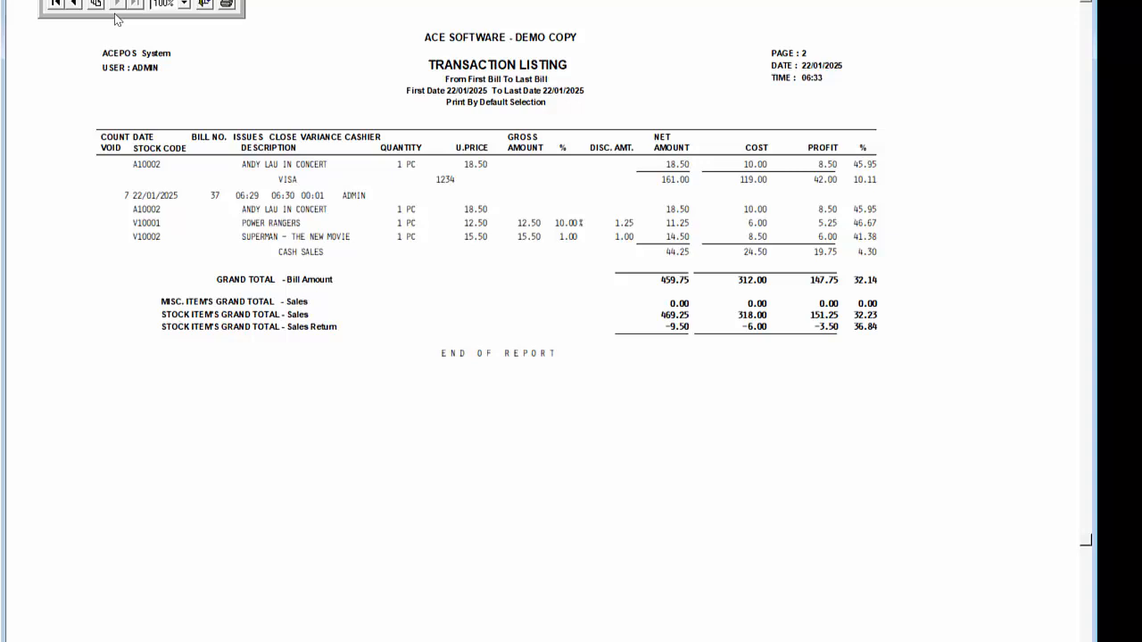
click(205, 5)
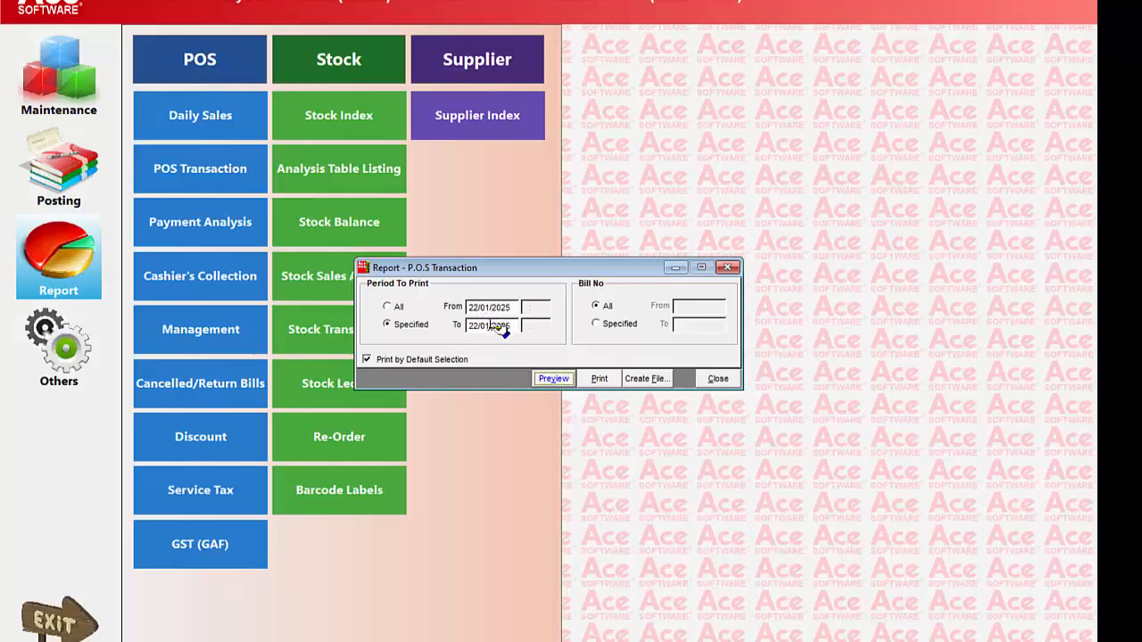
click(547, 378)
click(723, 383)
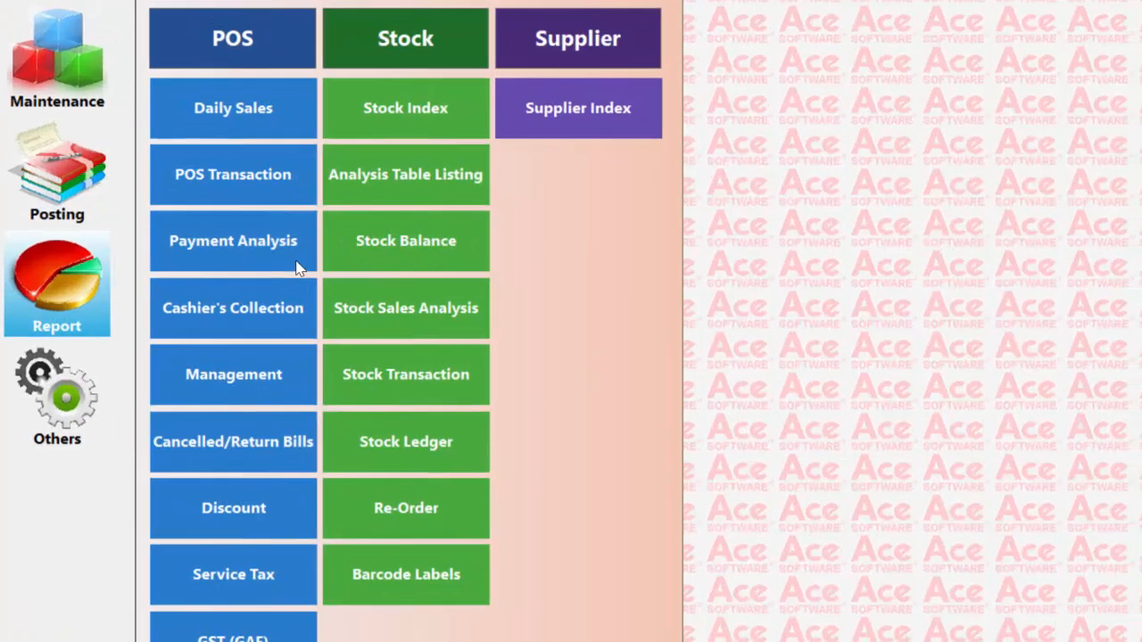
Preview the Payment Analysis report for all payment types from 01/01/2025 to 22/01/2025, and close the report
click(312, 265)
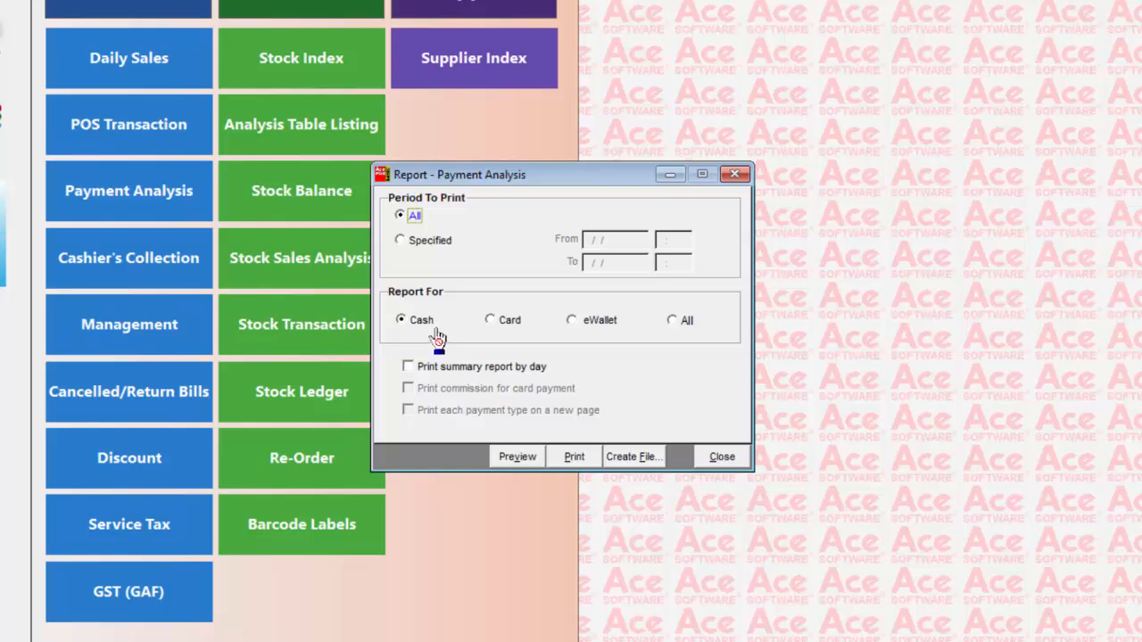
click(490, 322)
click(581, 327)
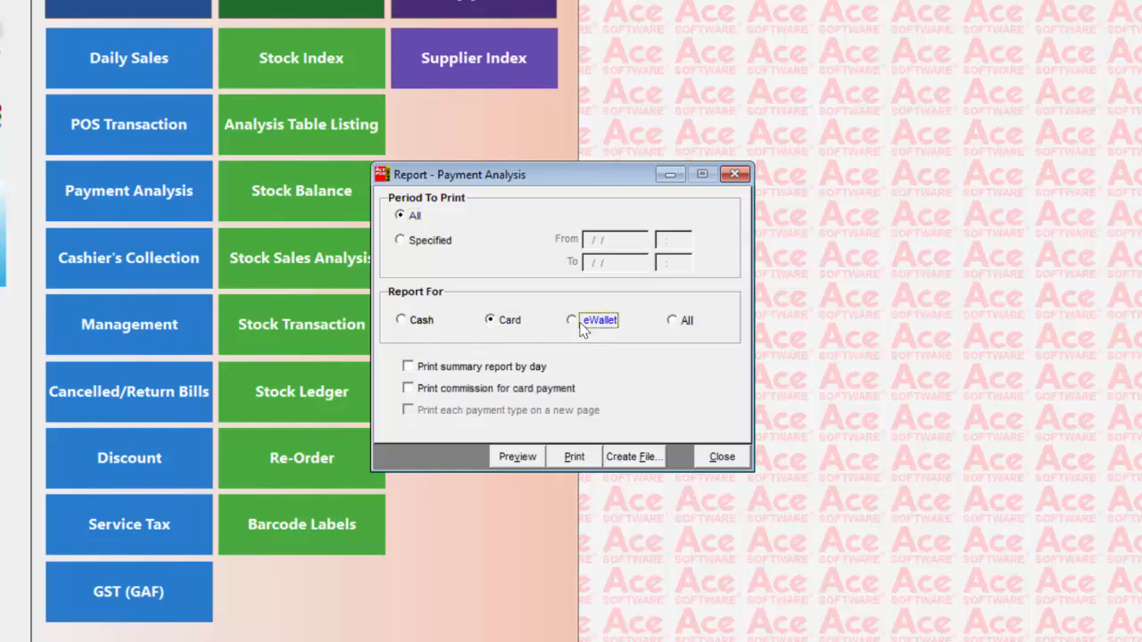
click(678, 321)
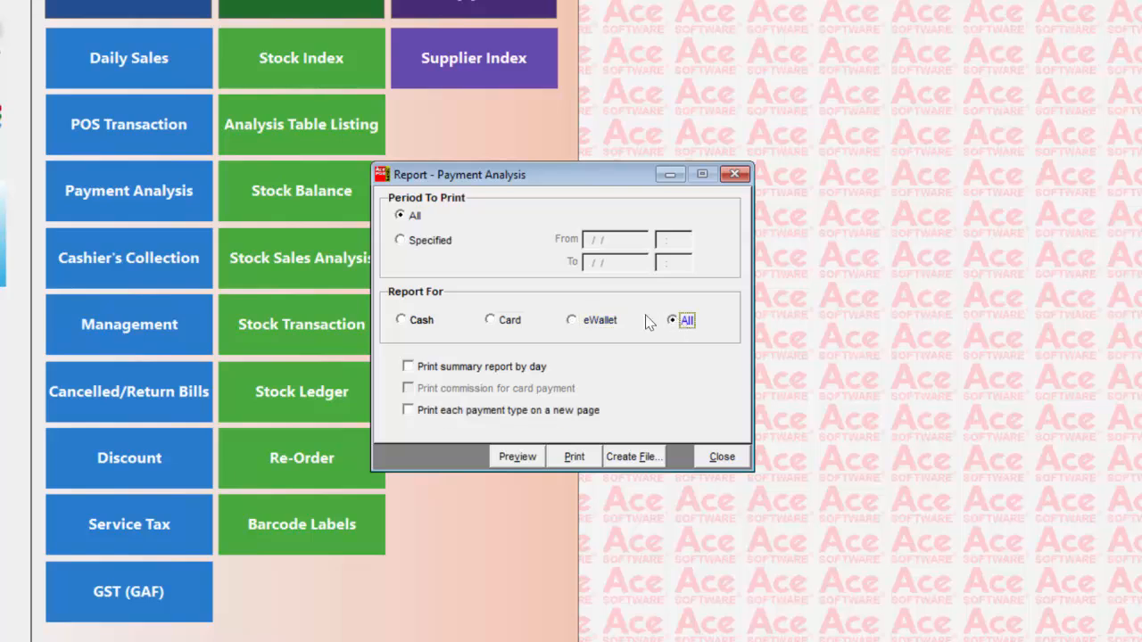
click(403, 243)
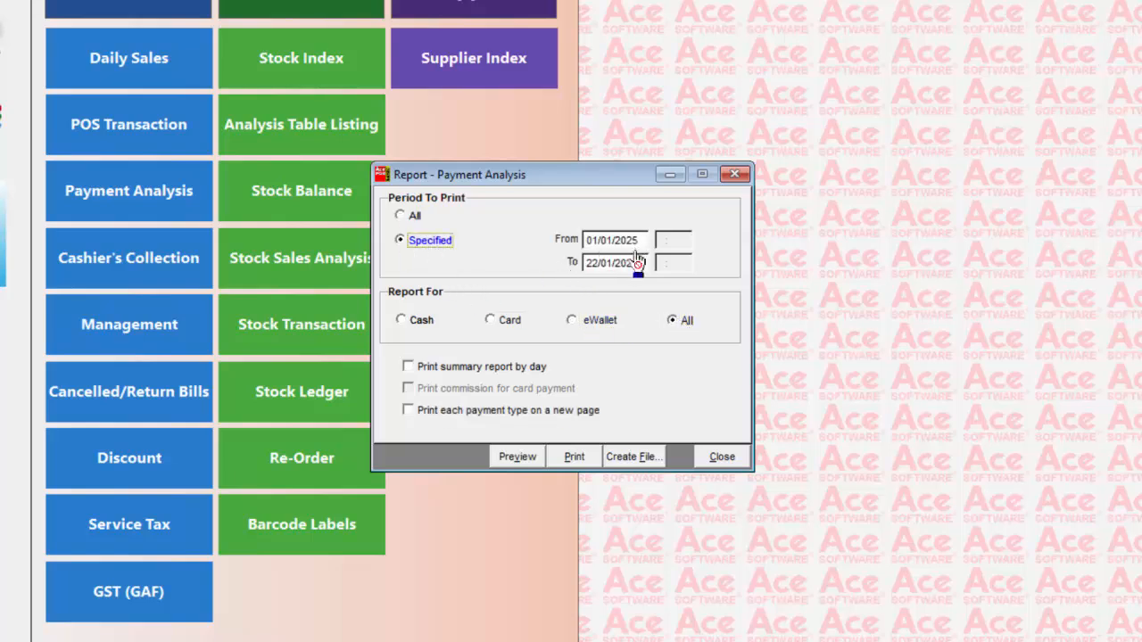
click(516, 457)
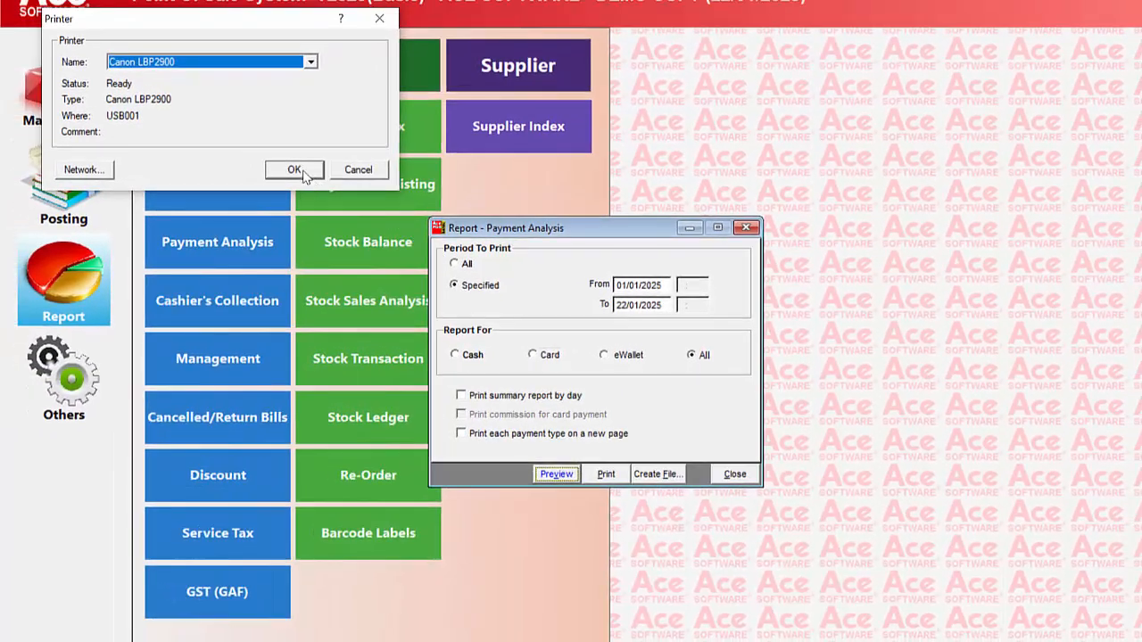
click(295, 172)
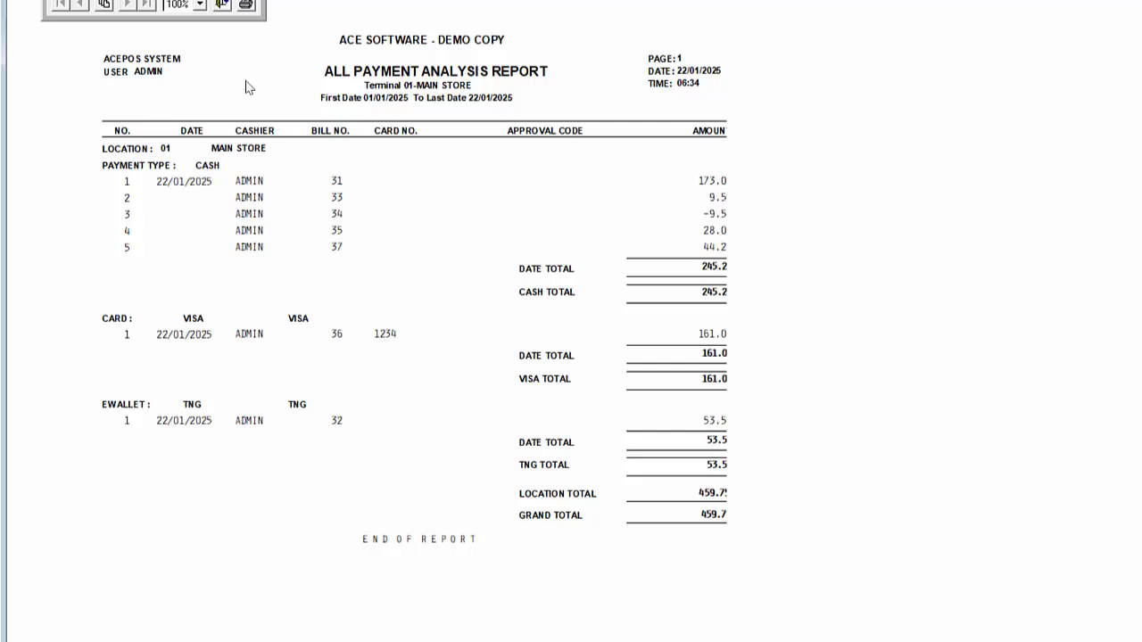
click(222, 5)
click(734, 474)
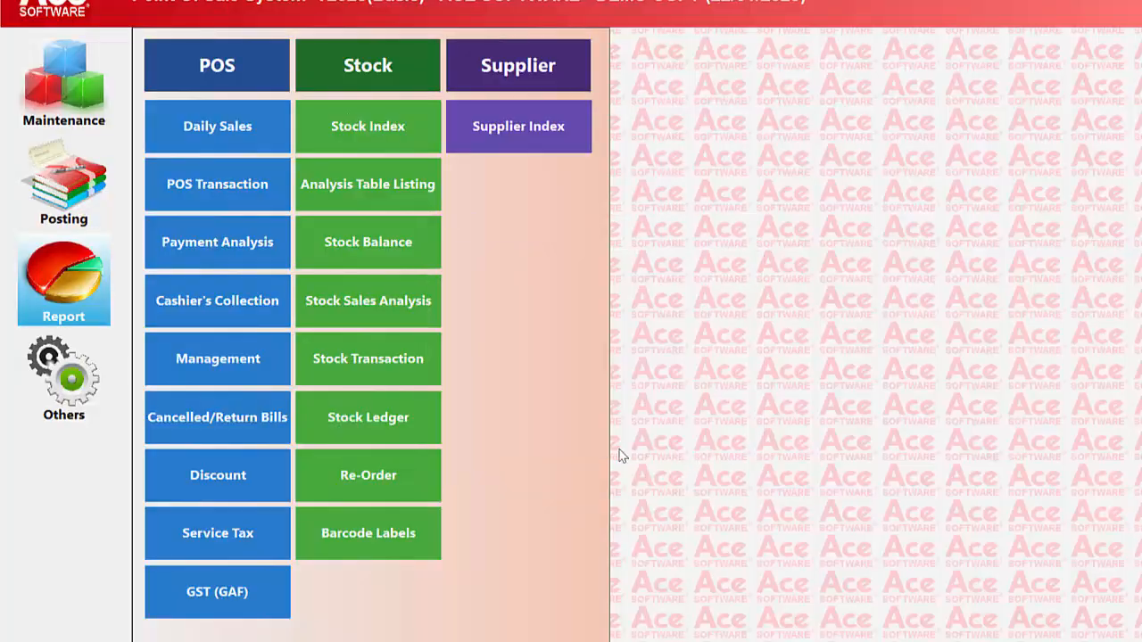
Preview the detailed Cashier's Collection report for 01/01/2025 to 22/01/2025 and leave the preview
click(246, 303)
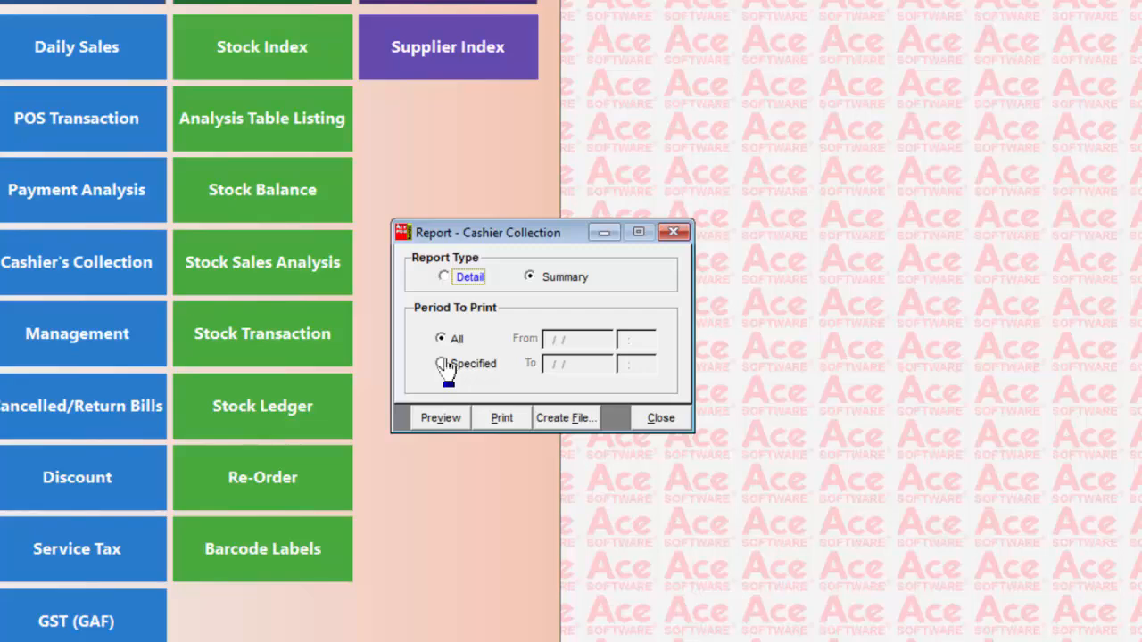
click(443, 364)
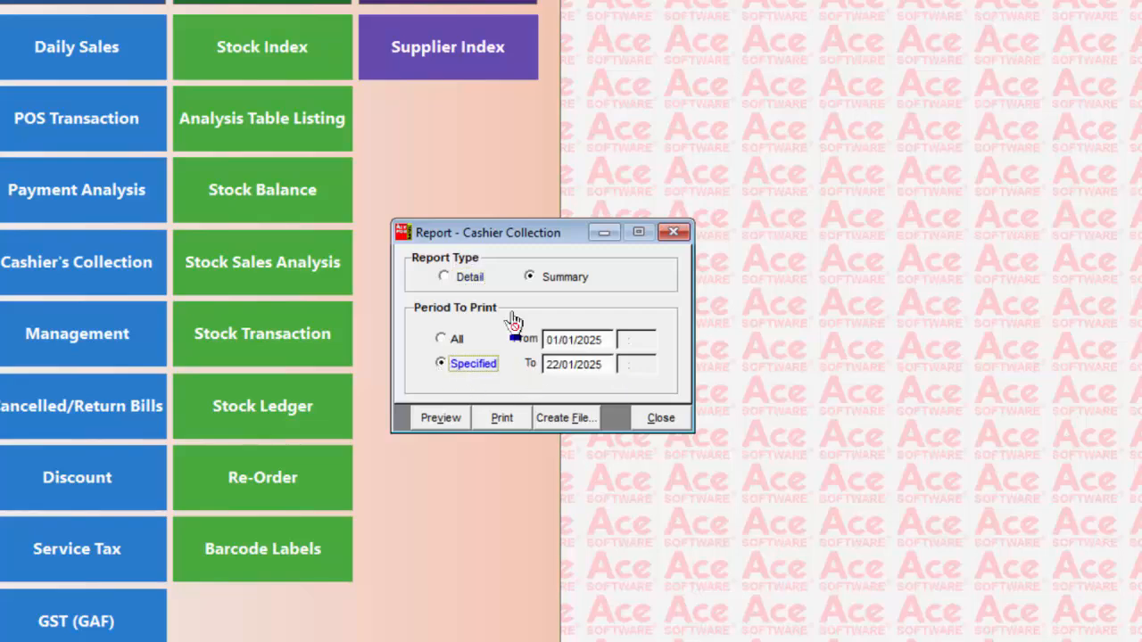
click(445, 278)
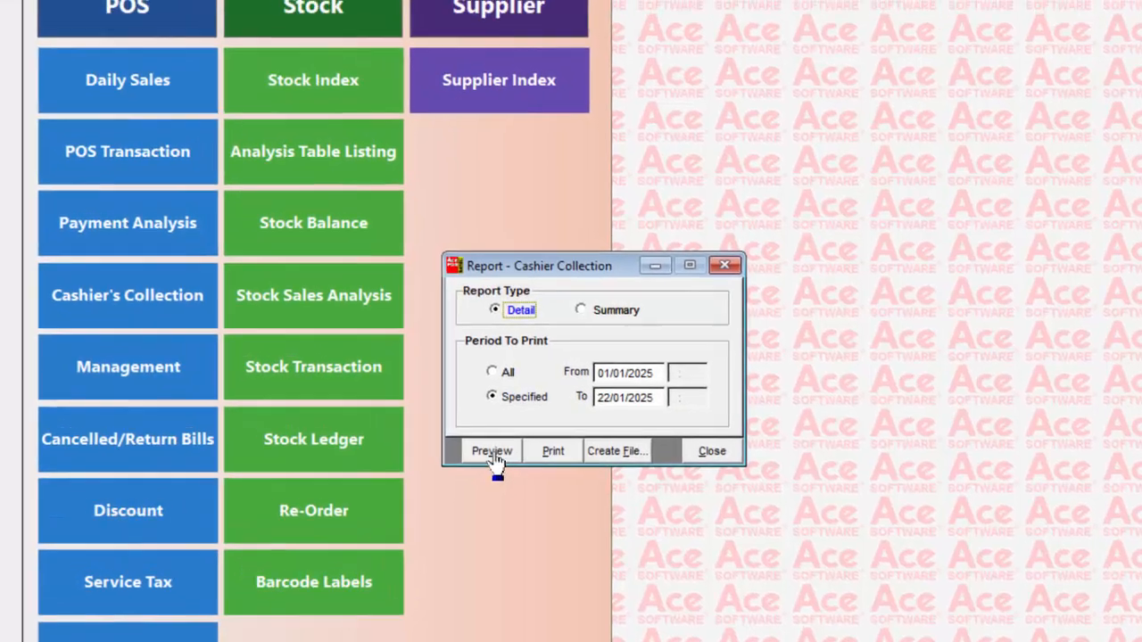
click(493, 453)
click(242, 143)
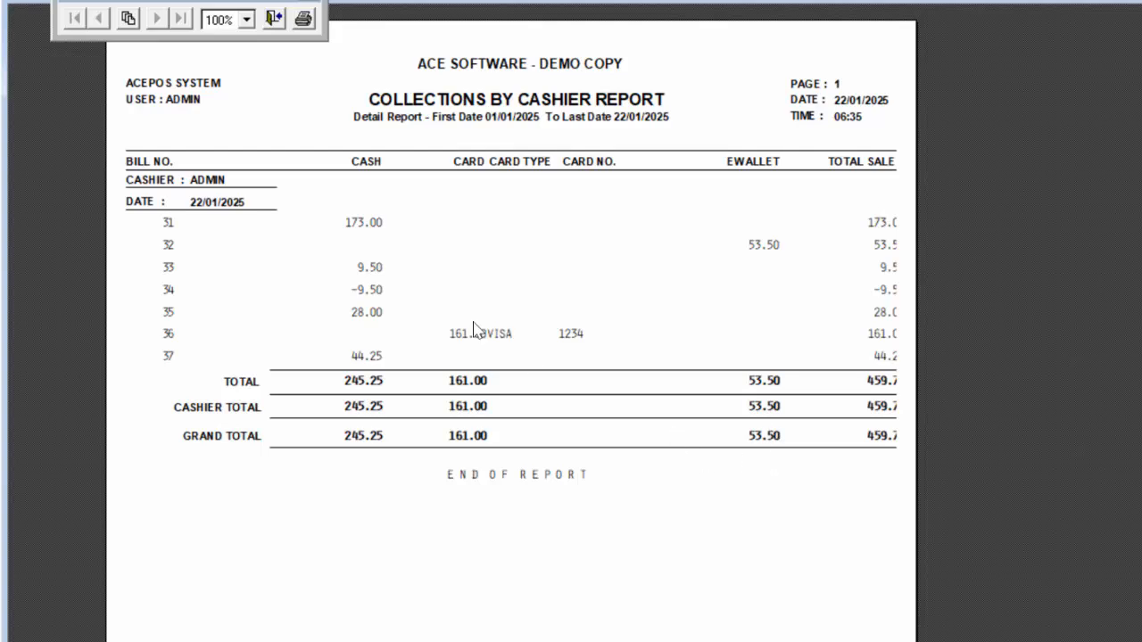
click(274, 19)
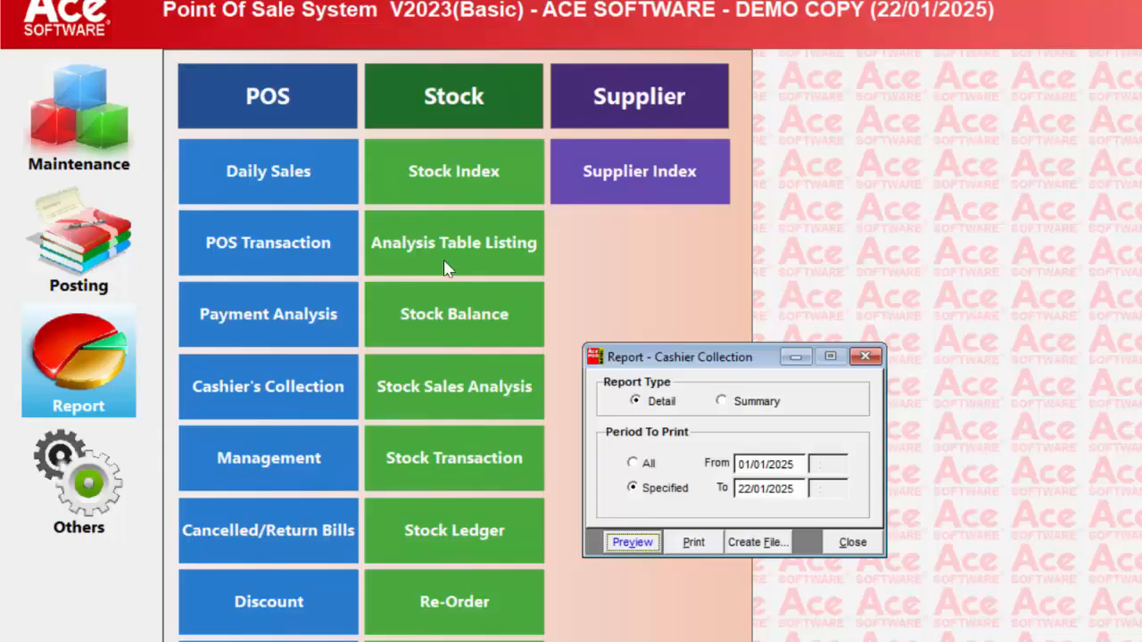
Preview the summary version of the Cashier Collection report for the same period, and close the report
click(721, 402)
click(634, 544)
click(357, 230)
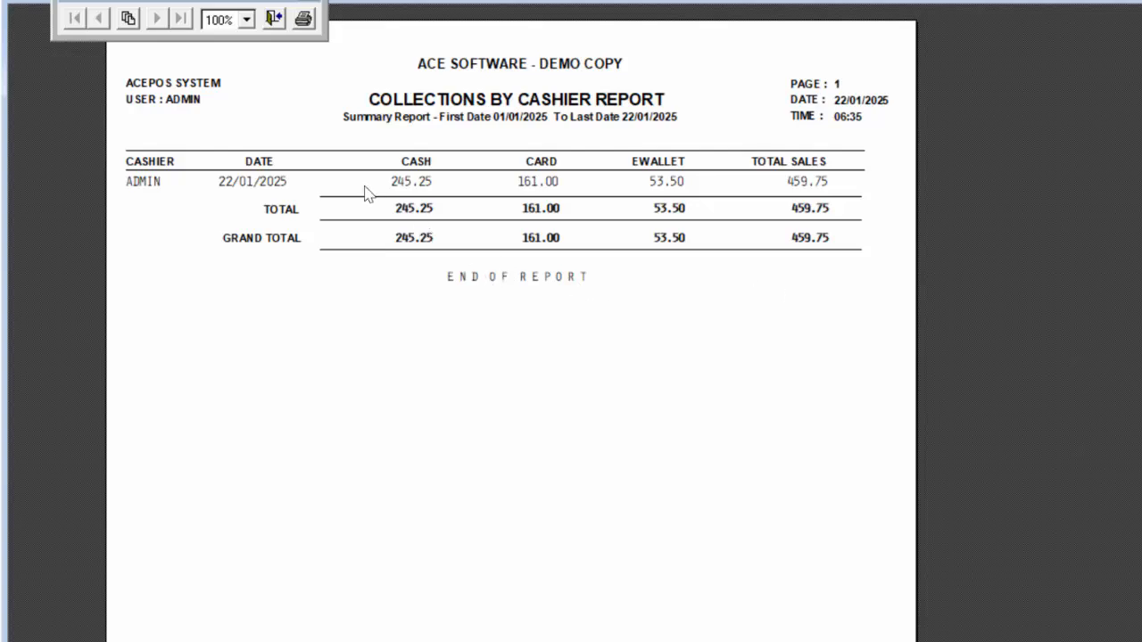
click(276, 19)
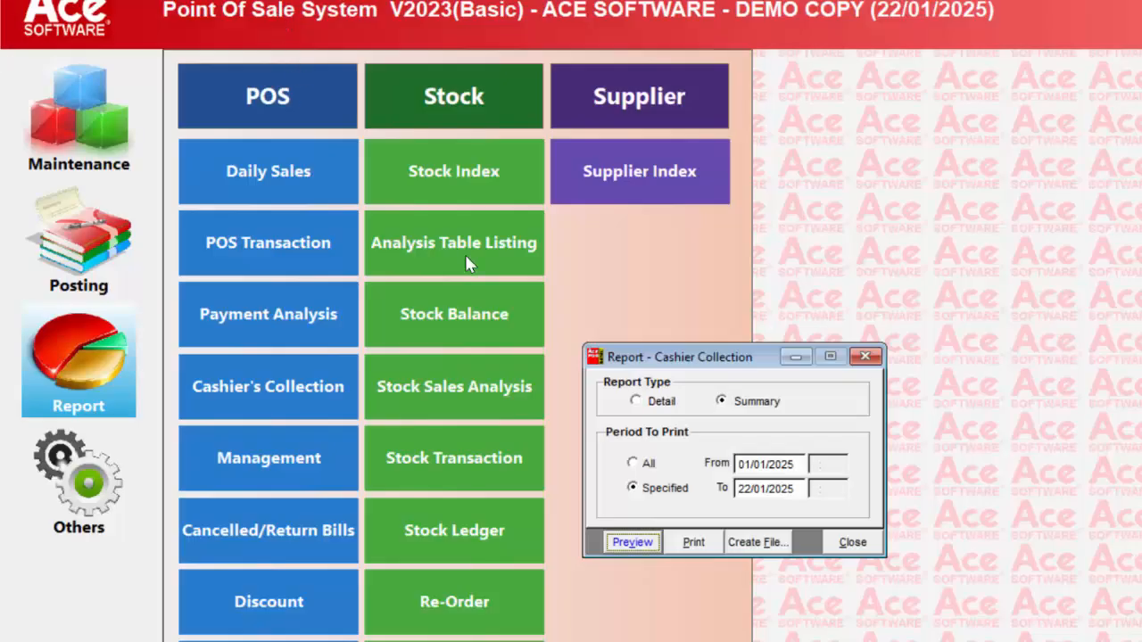
click(852, 543)
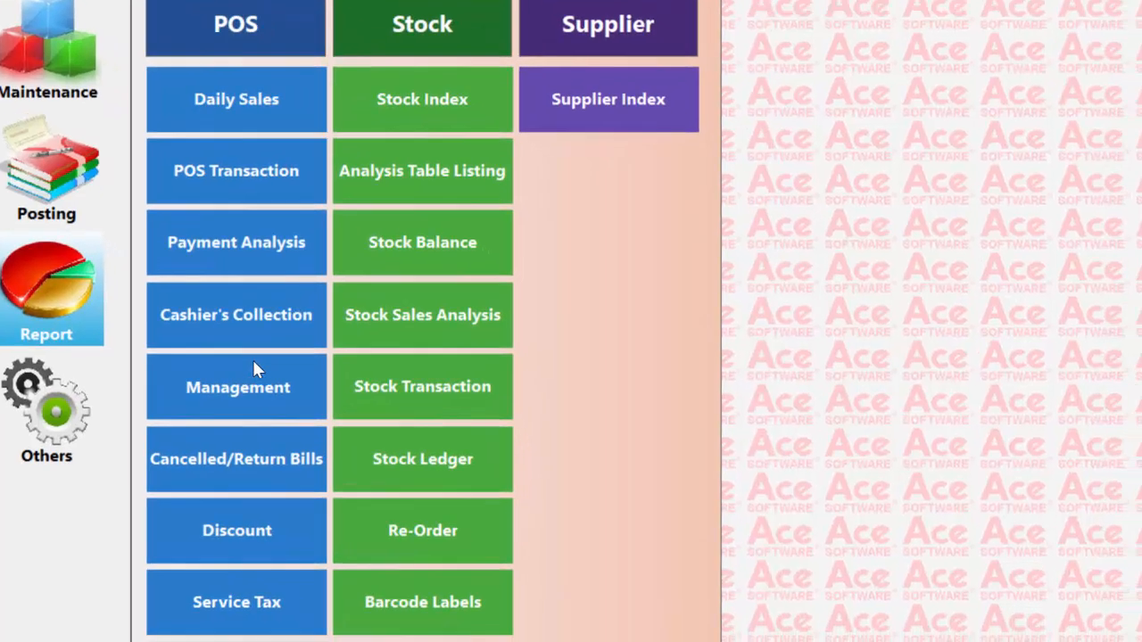
Open the Management Sales report, submitting the cost-price password, preview it at detail level 1 for all periods and bills, and leave the preview
click(297, 386)
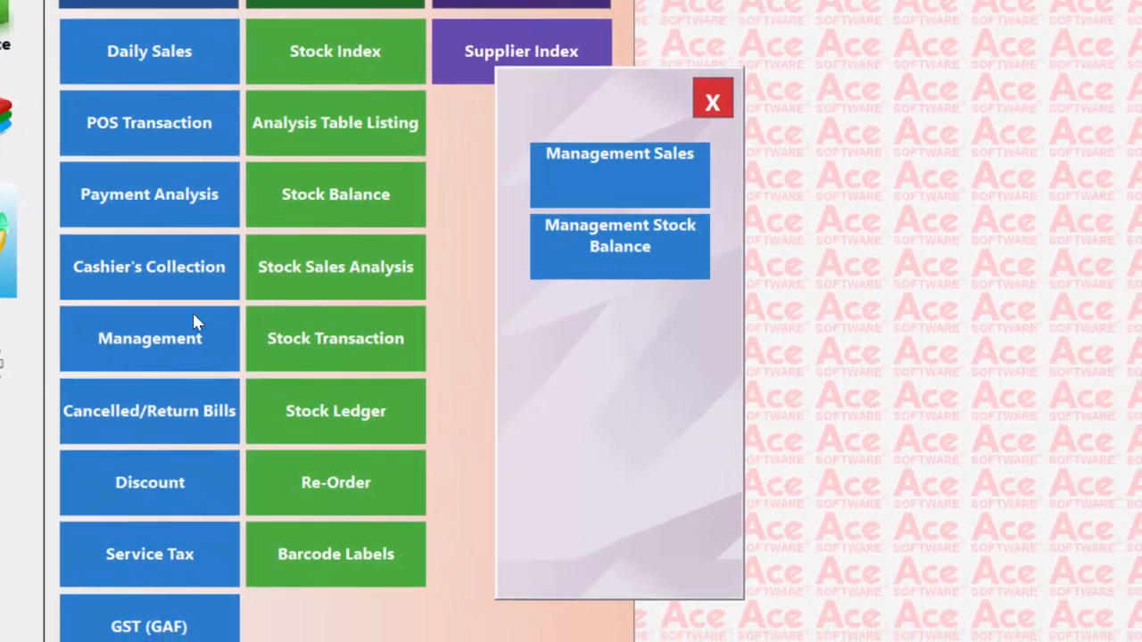
click(639, 142)
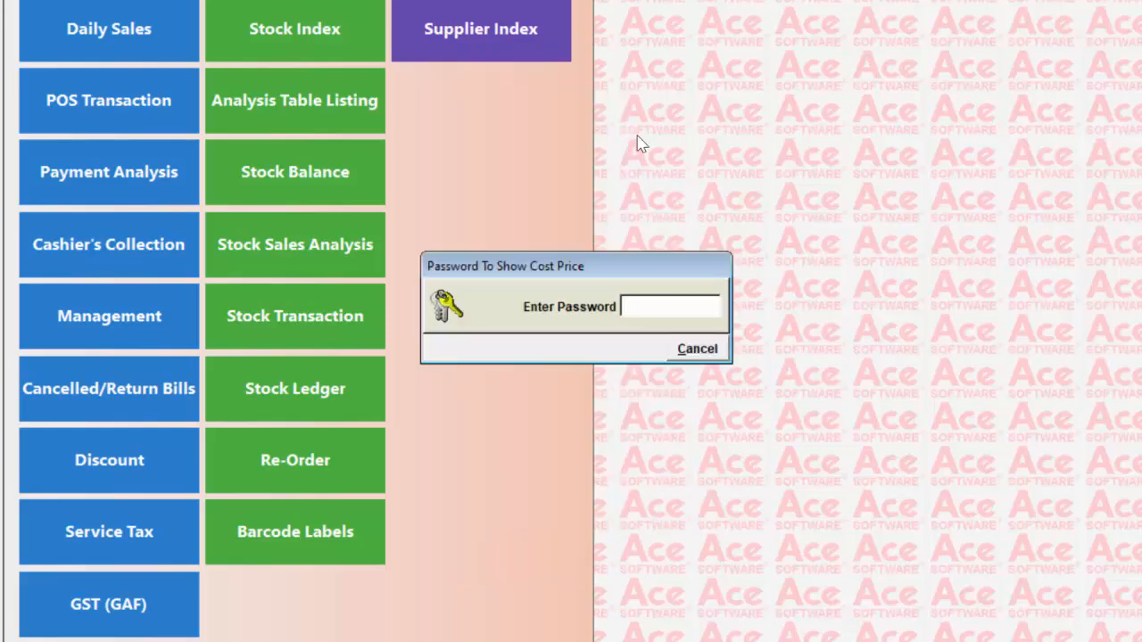
key(Return)
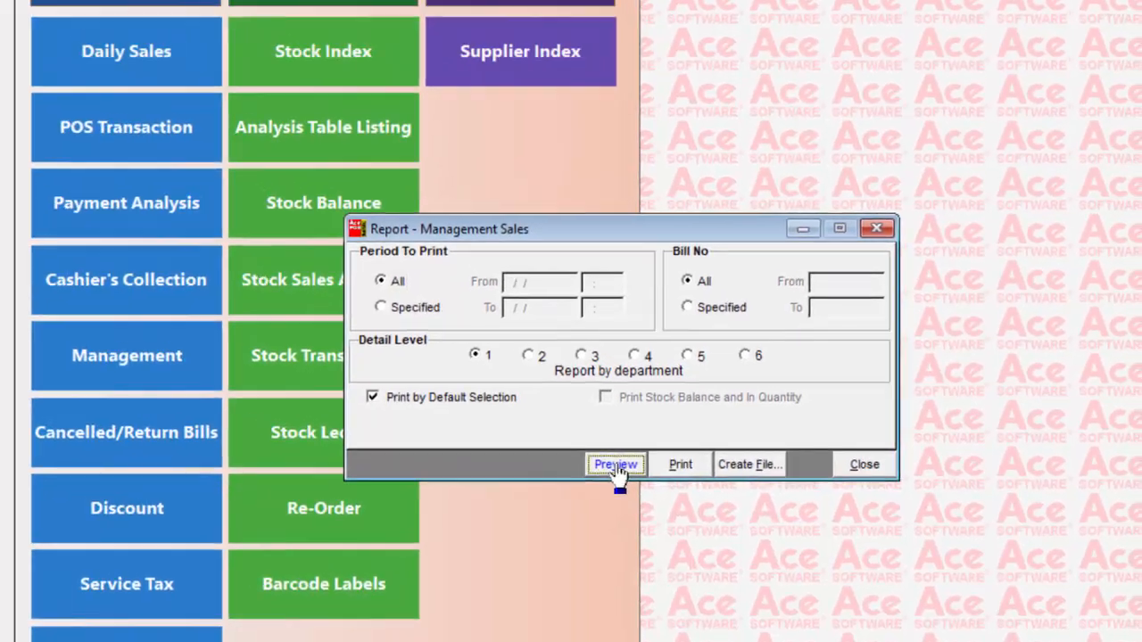
click(547, 419)
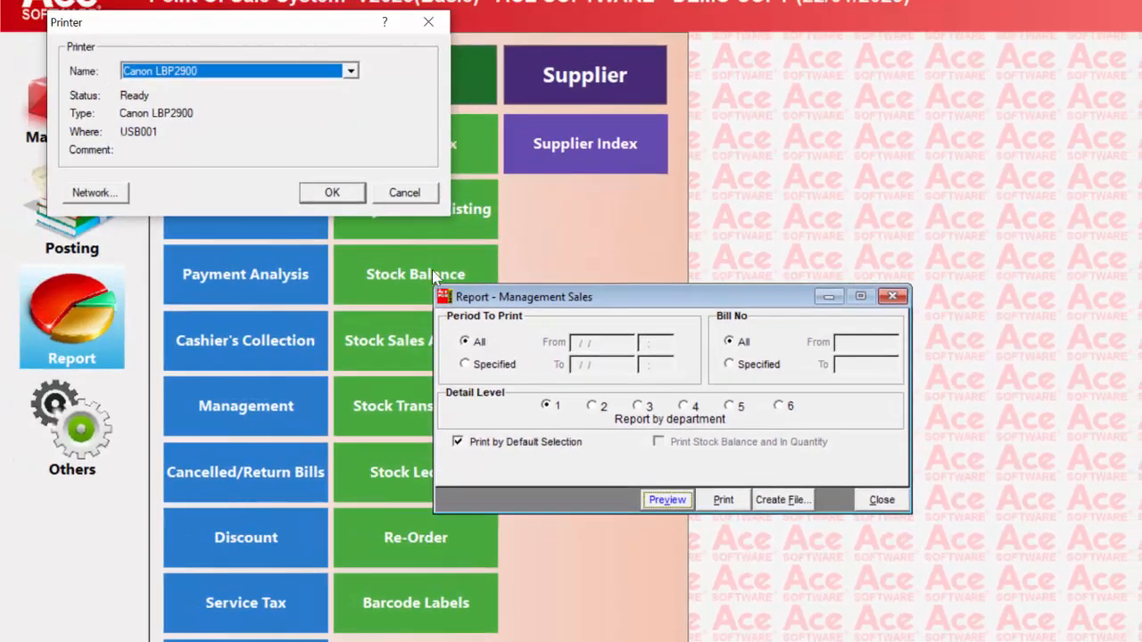
click(331, 191)
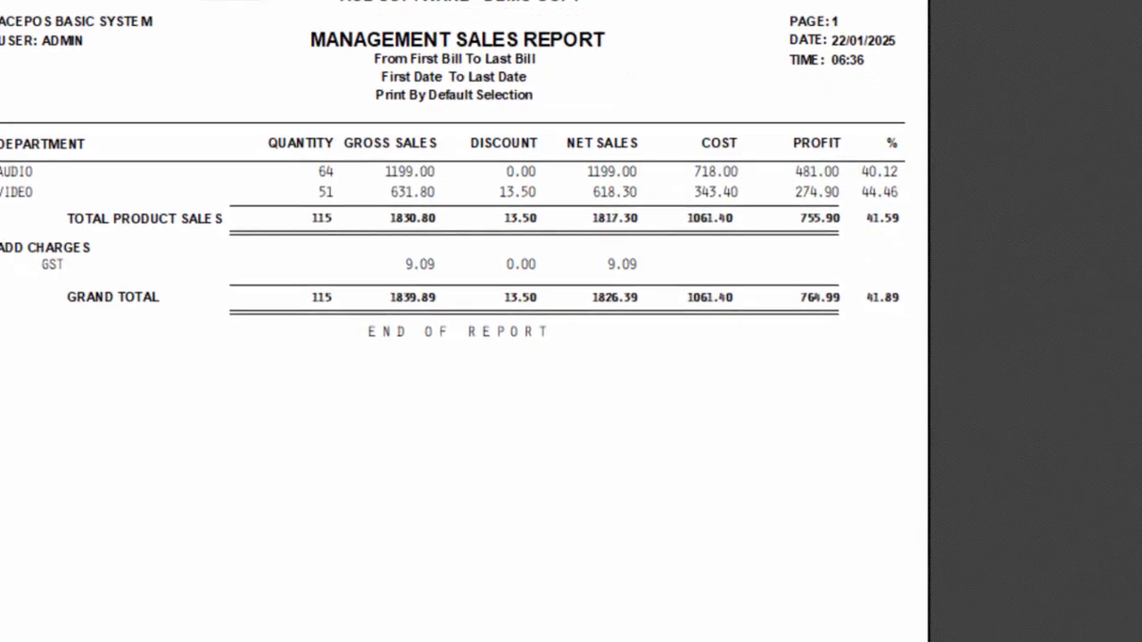
click(242, 20)
Preview the Management Sales report at detail level 2, by departments and product categories, and leave the preview
click(488, 331)
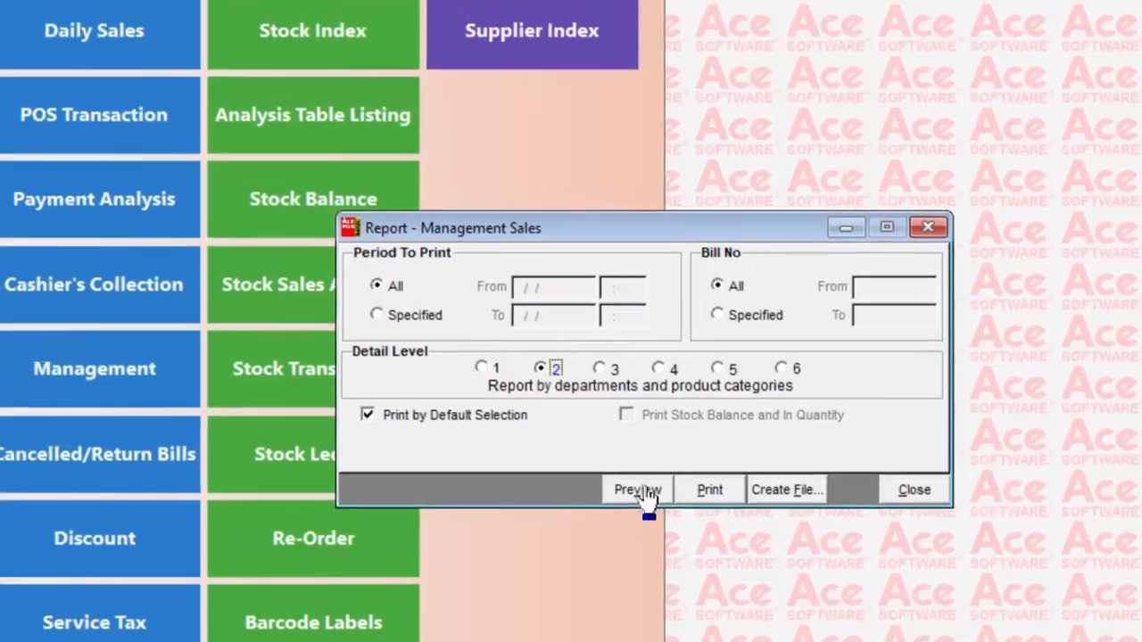
click(582, 451)
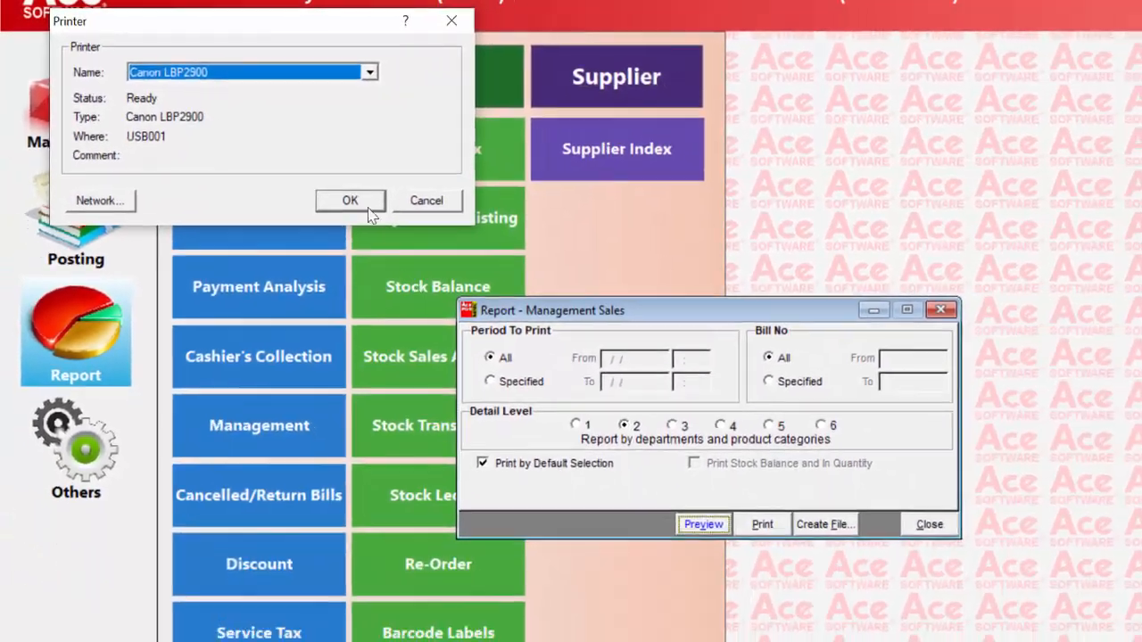
click(366, 205)
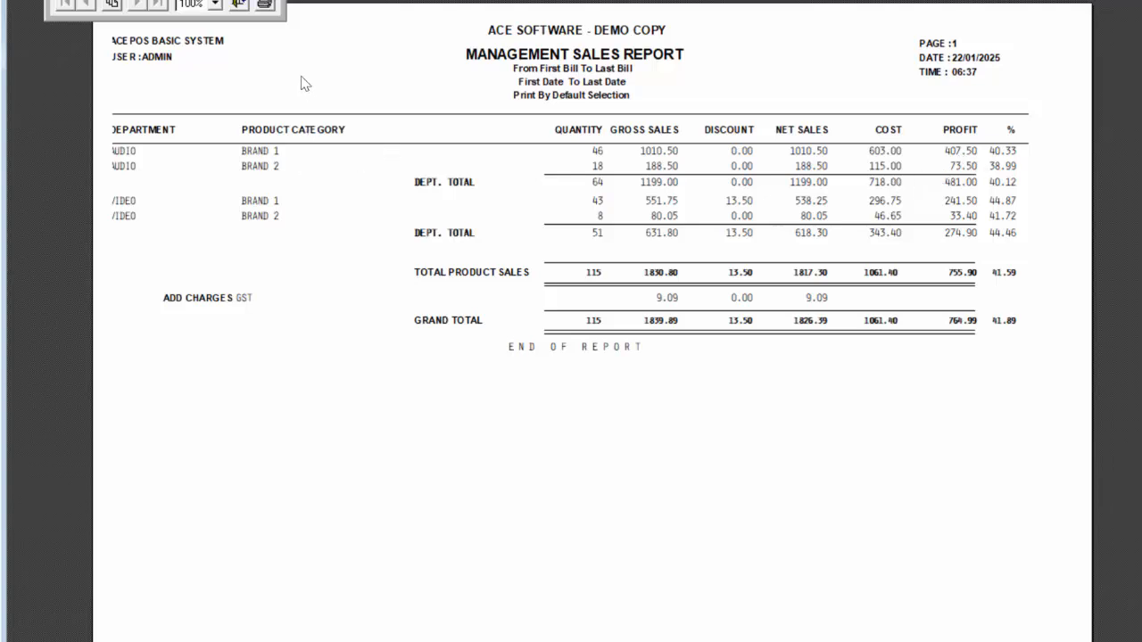
click(240, 5)
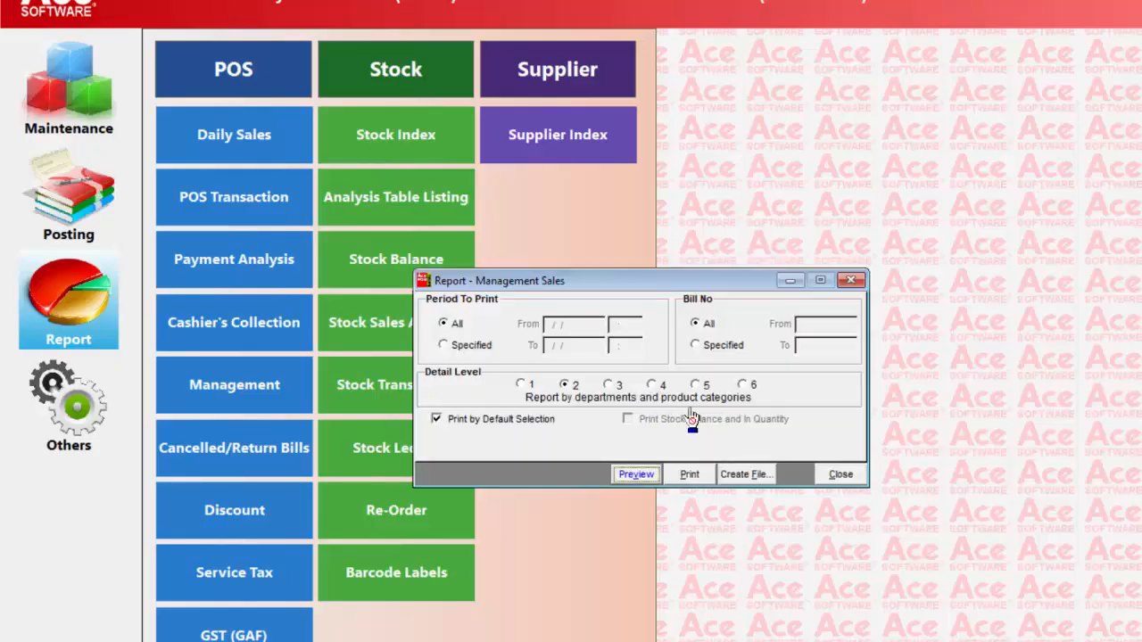
Preview the Management Sales report at detail level 3, by departments, product categories and groups, and leave the preview
click(608, 384)
click(637, 478)
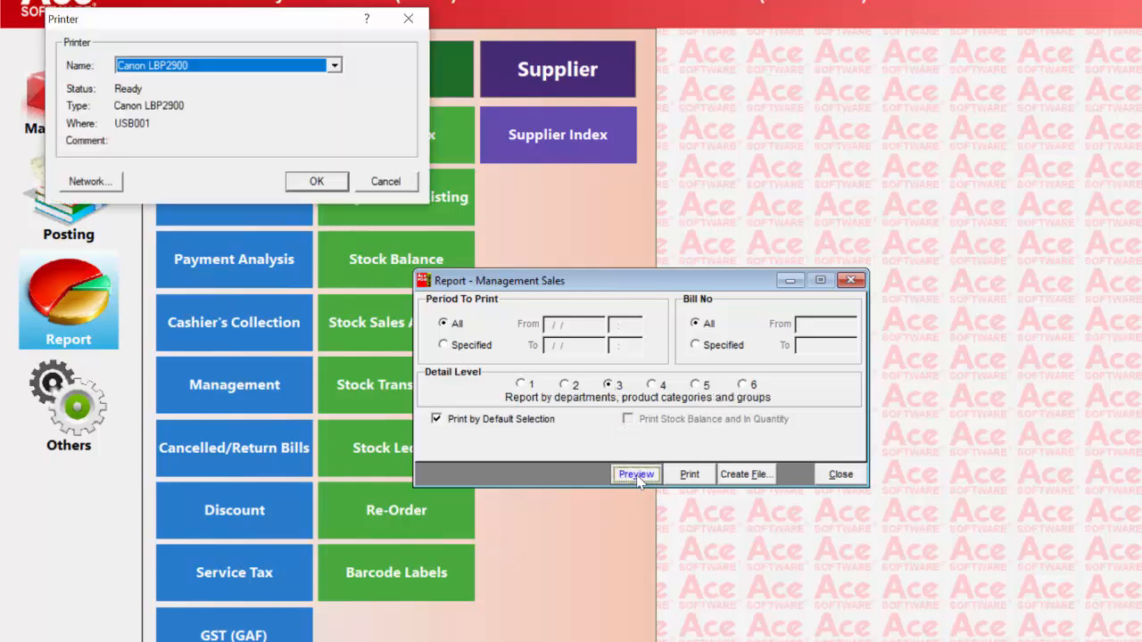
click(321, 185)
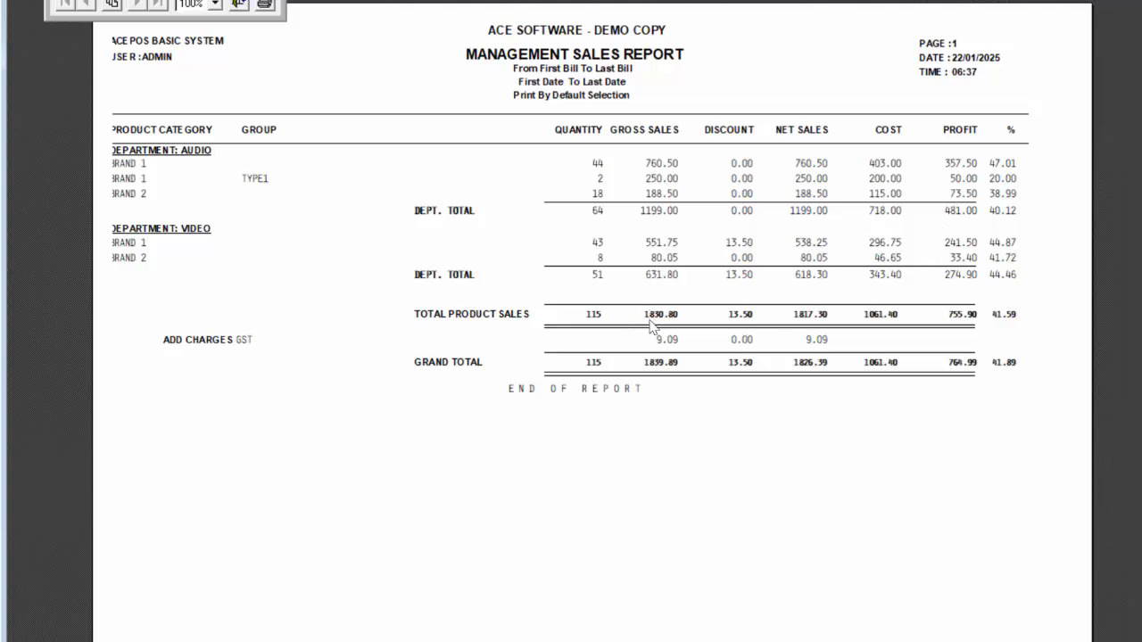
click(241, 6)
Preview the Management Sales report at detail level 4, by departments, product categories, groups and stock, and leave the preview
click(652, 386)
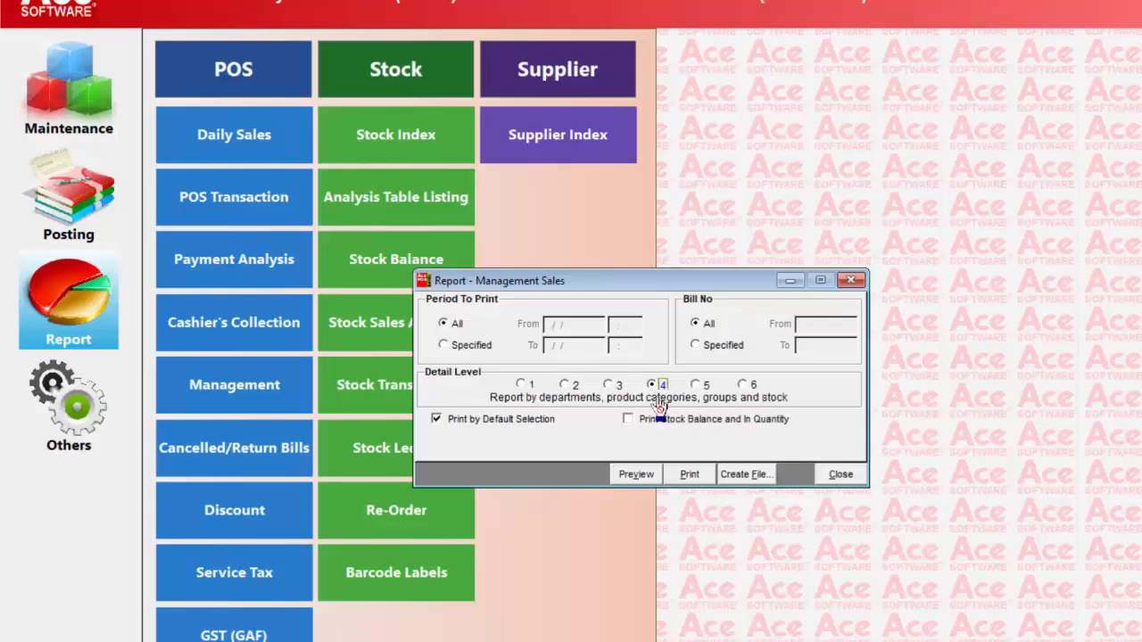
click(636, 474)
click(328, 181)
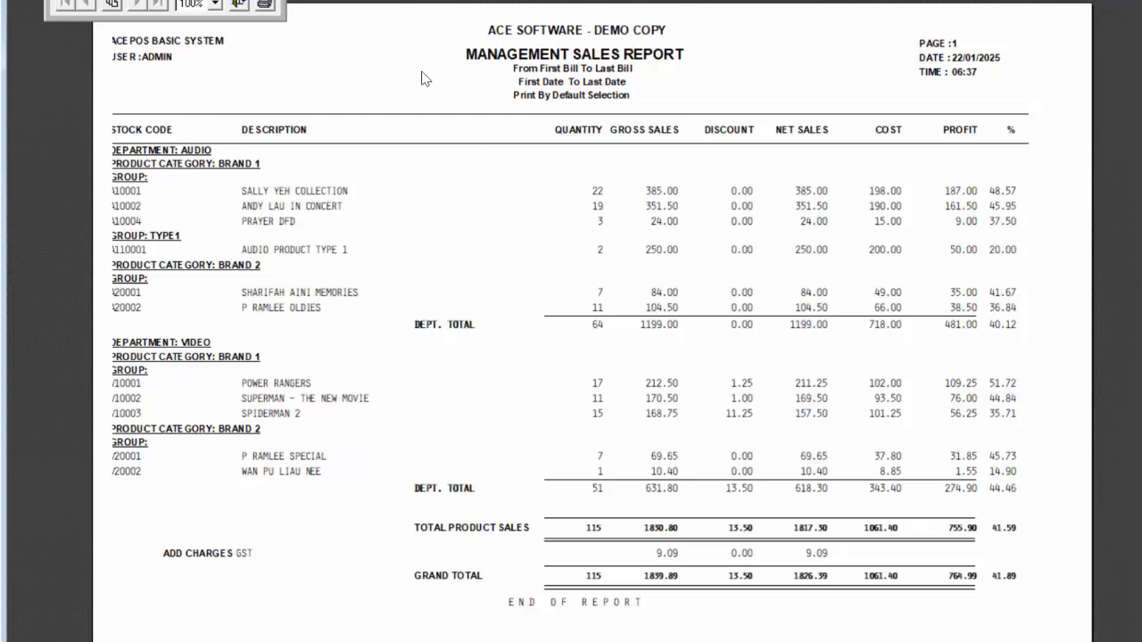
click(239, 7)
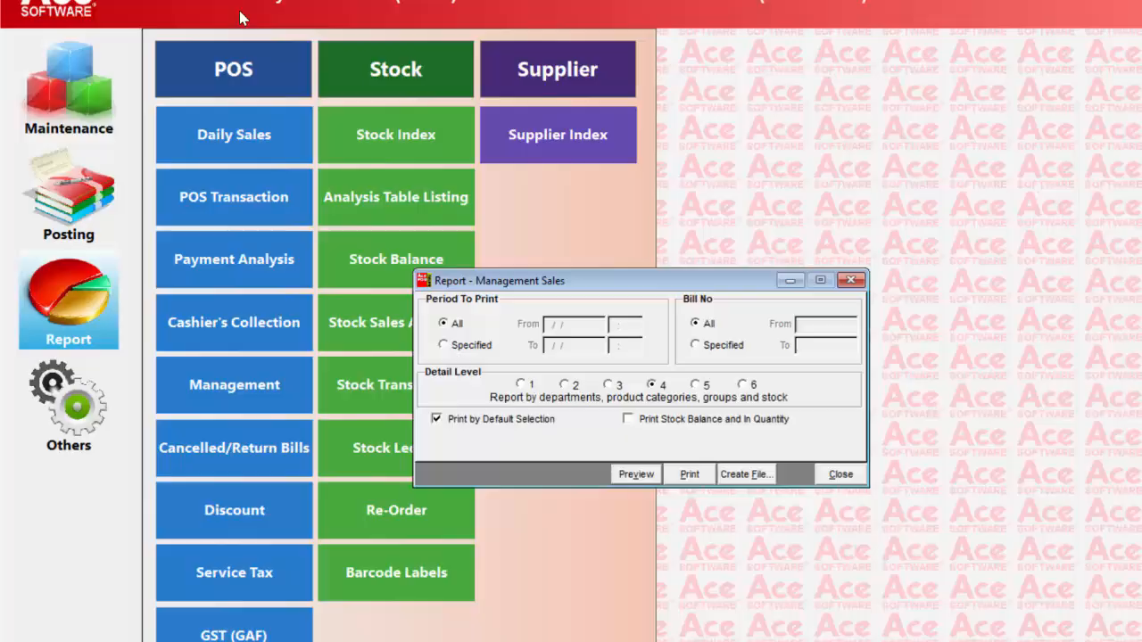
Preview the Management Sales report at detail level 5, by dates, and close the report
click(697, 385)
click(636, 475)
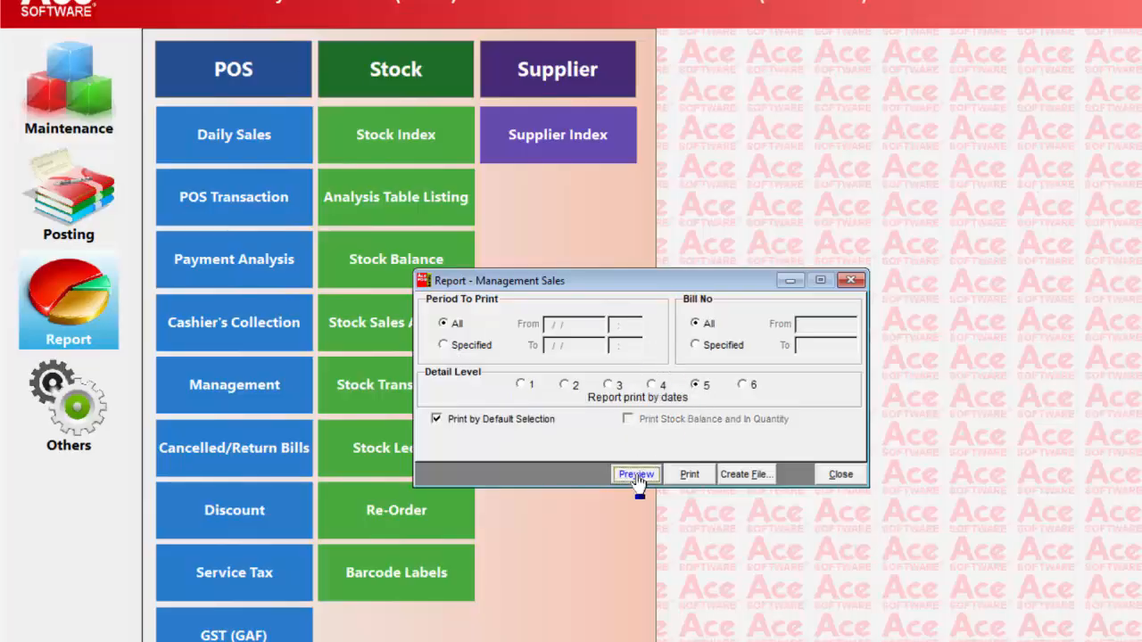
click(317, 181)
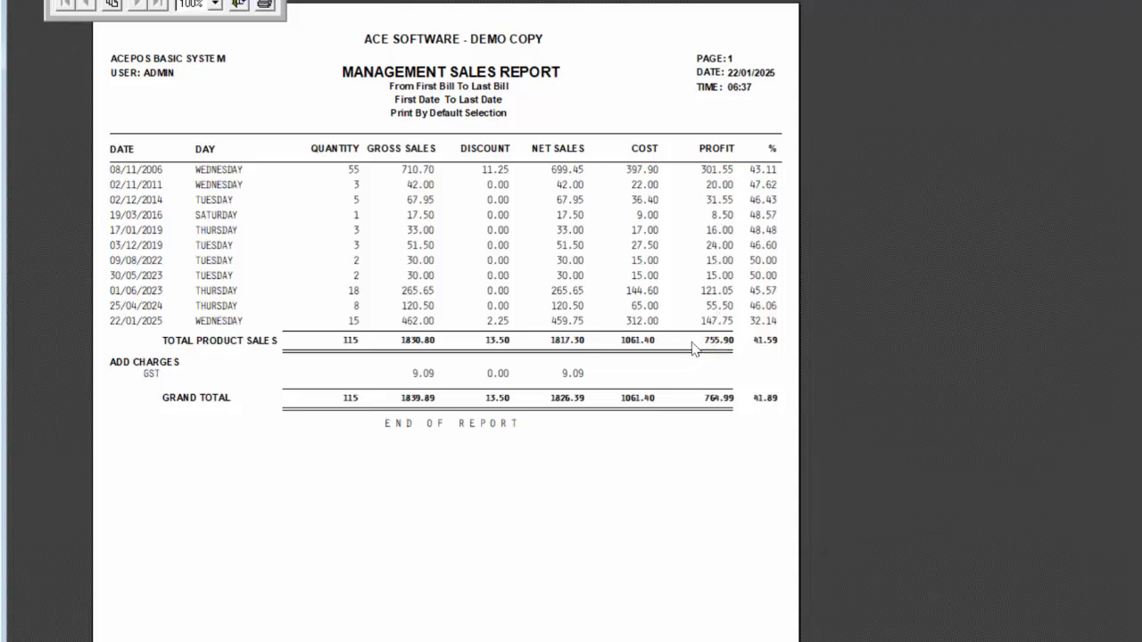
click(239, 7)
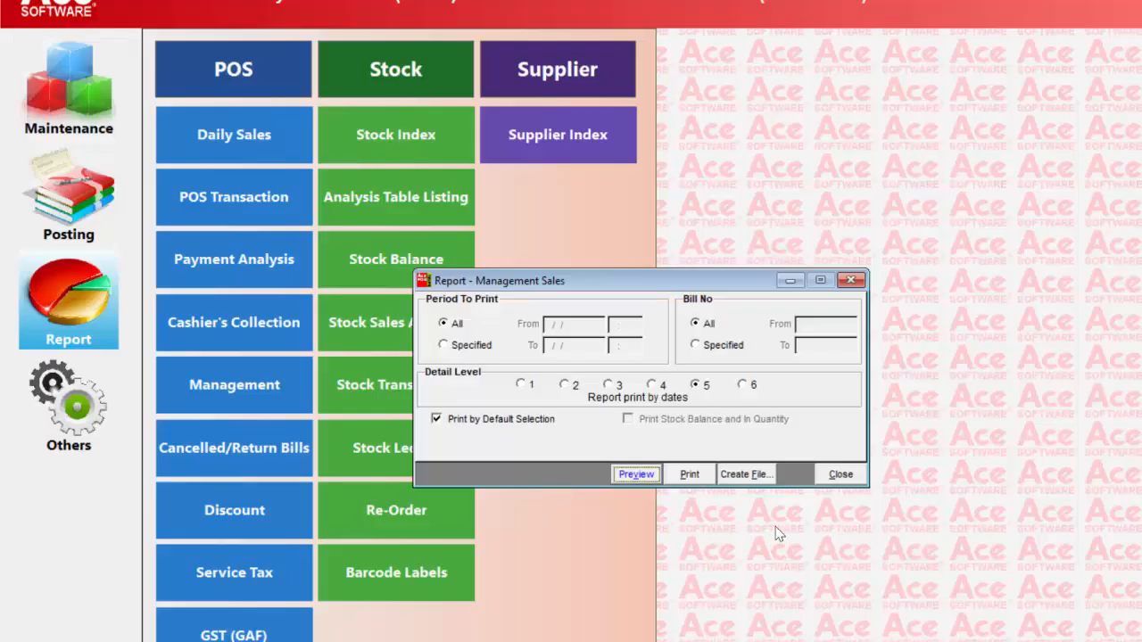
click(840, 475)
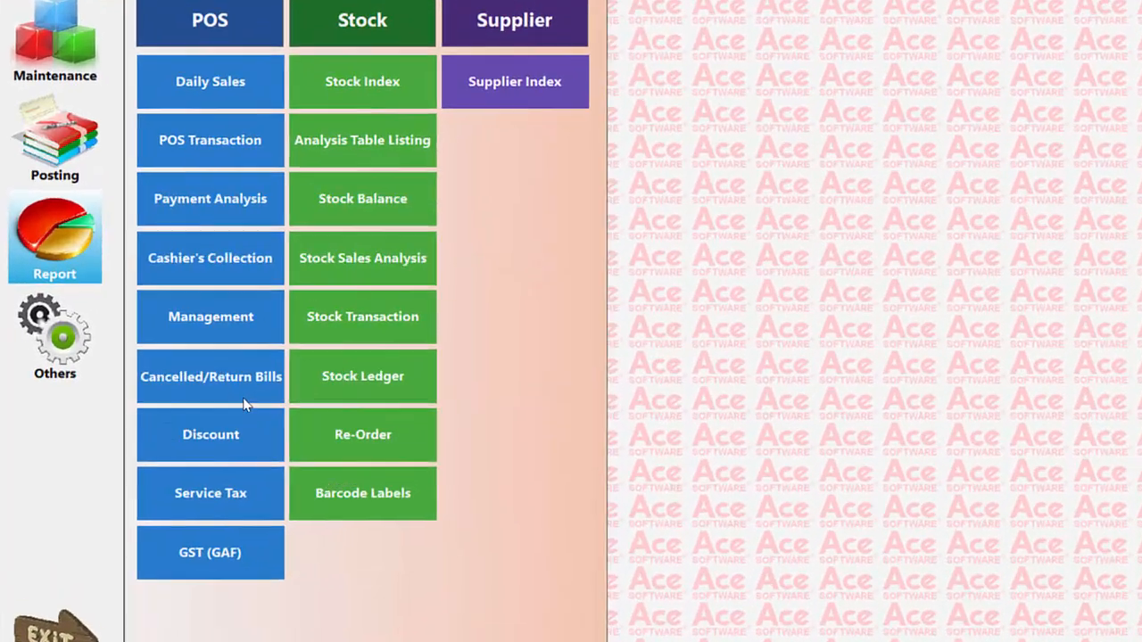
Preview the detailed Void / Return Transaction report for all periods and bills, and close the report
click(294, 376)
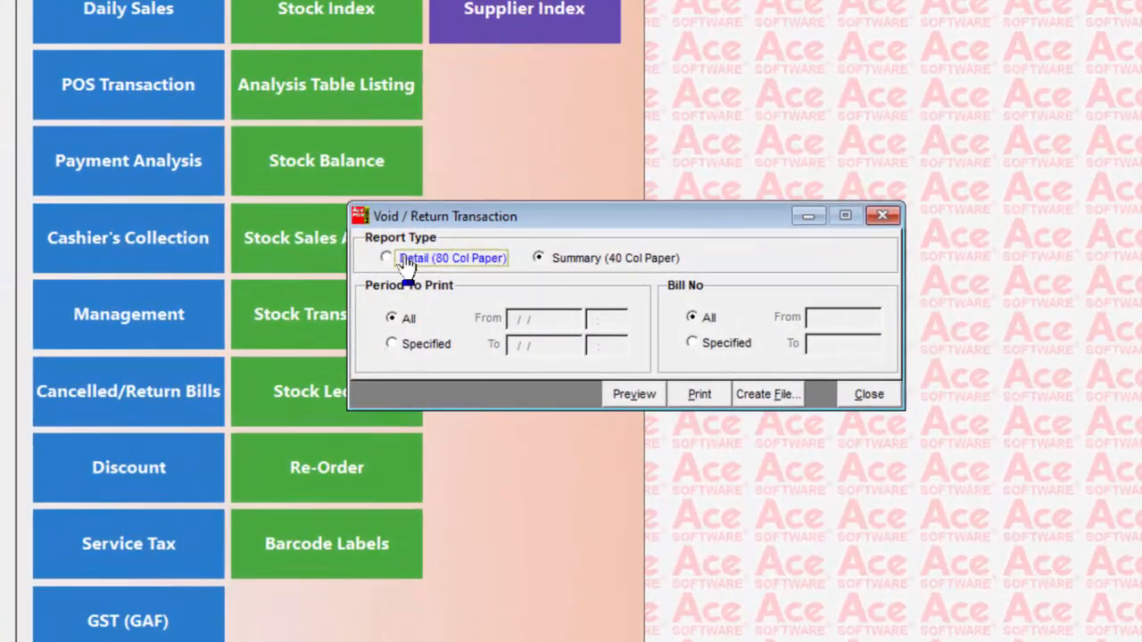
click(403, 259)
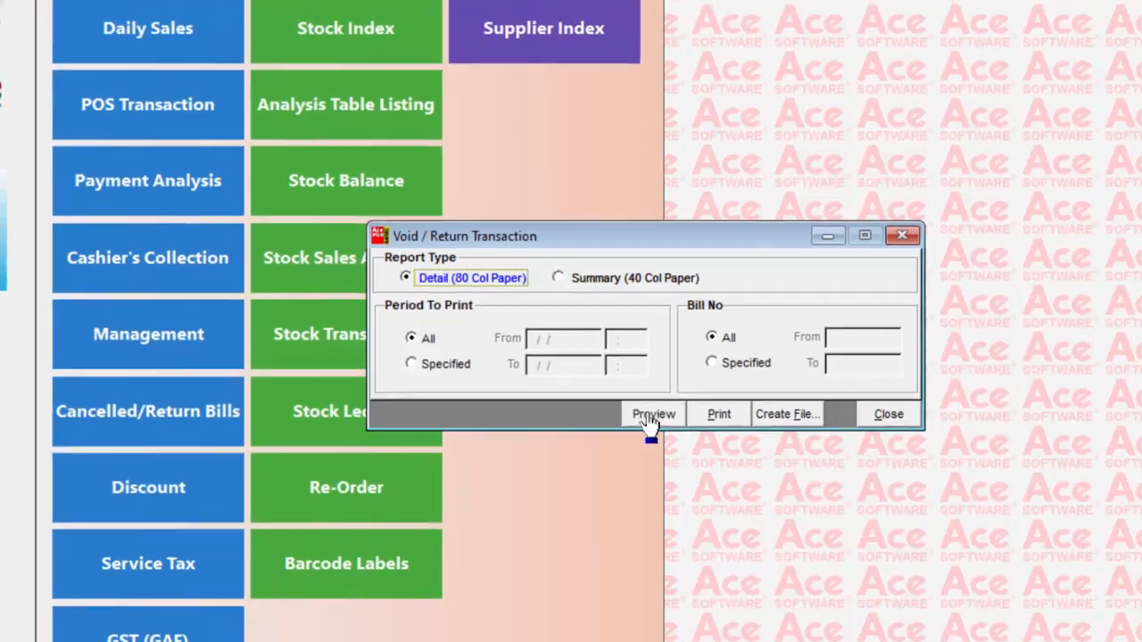
click(650, 416)
click(244, 80)
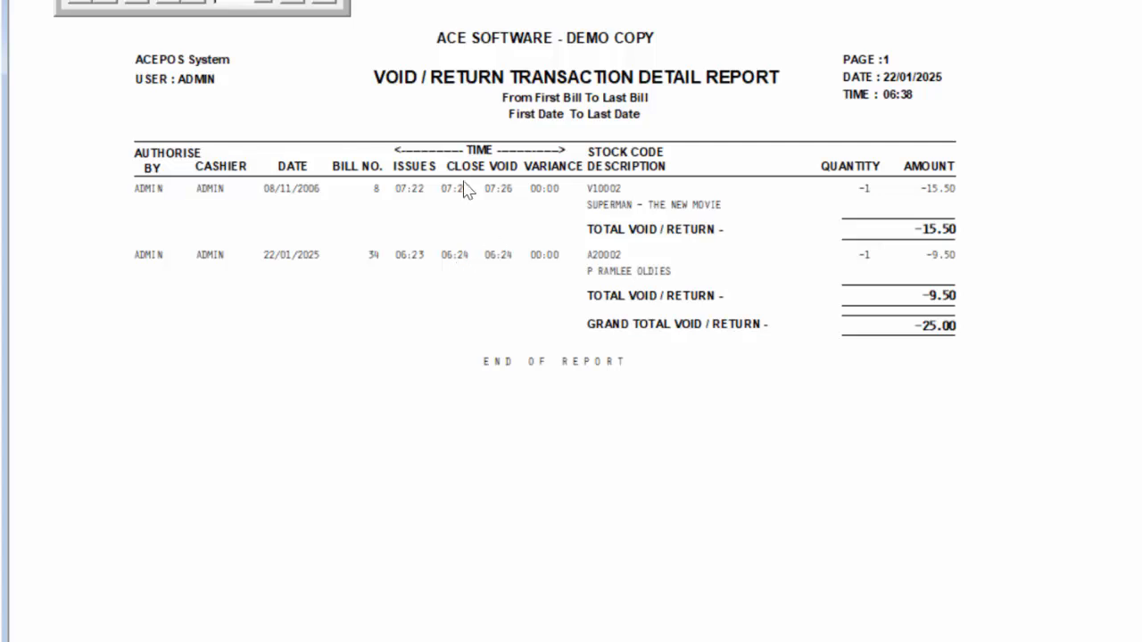
click(311, 9)
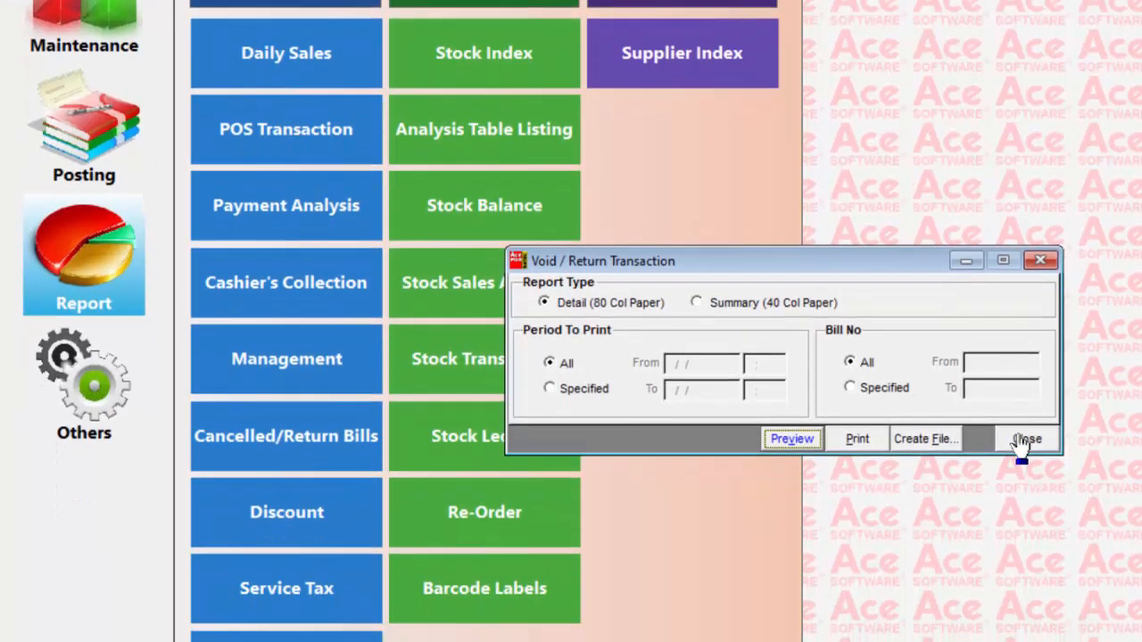
click(1026, 439)
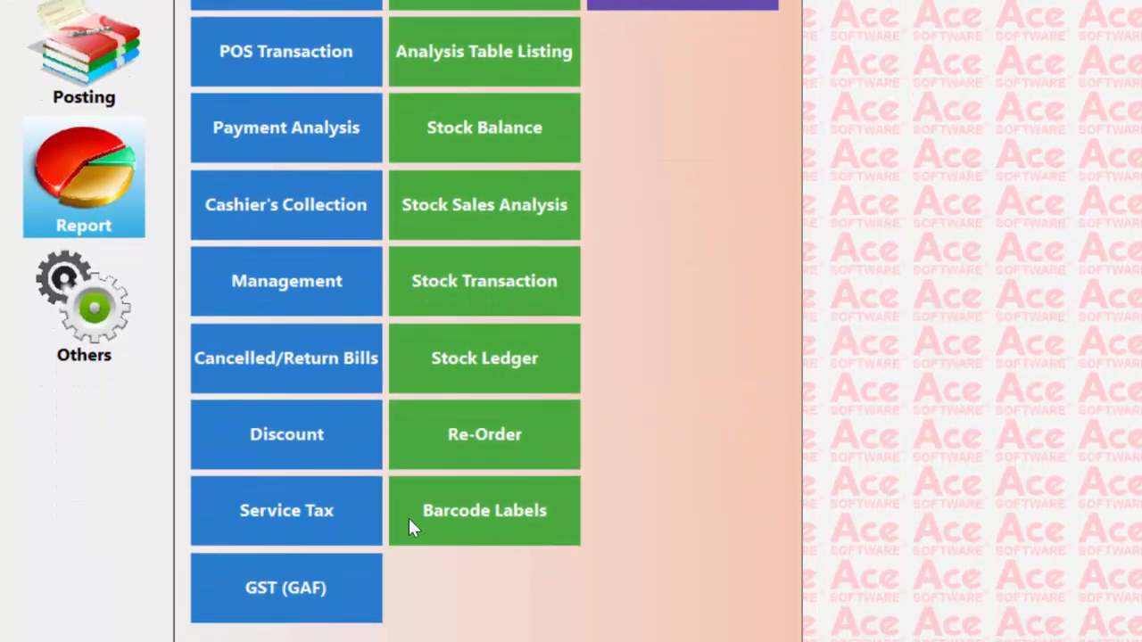
Preview the detailed Discount report for all periods and bills, and close the report
click(327, 511)
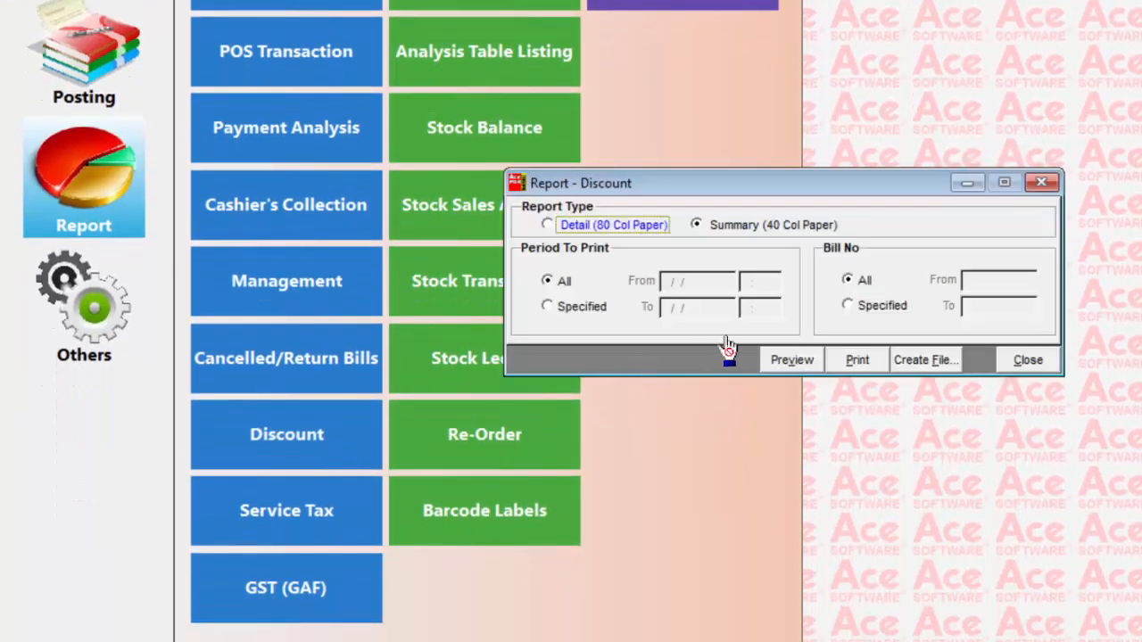
click(560, 225)
click(798, 365)
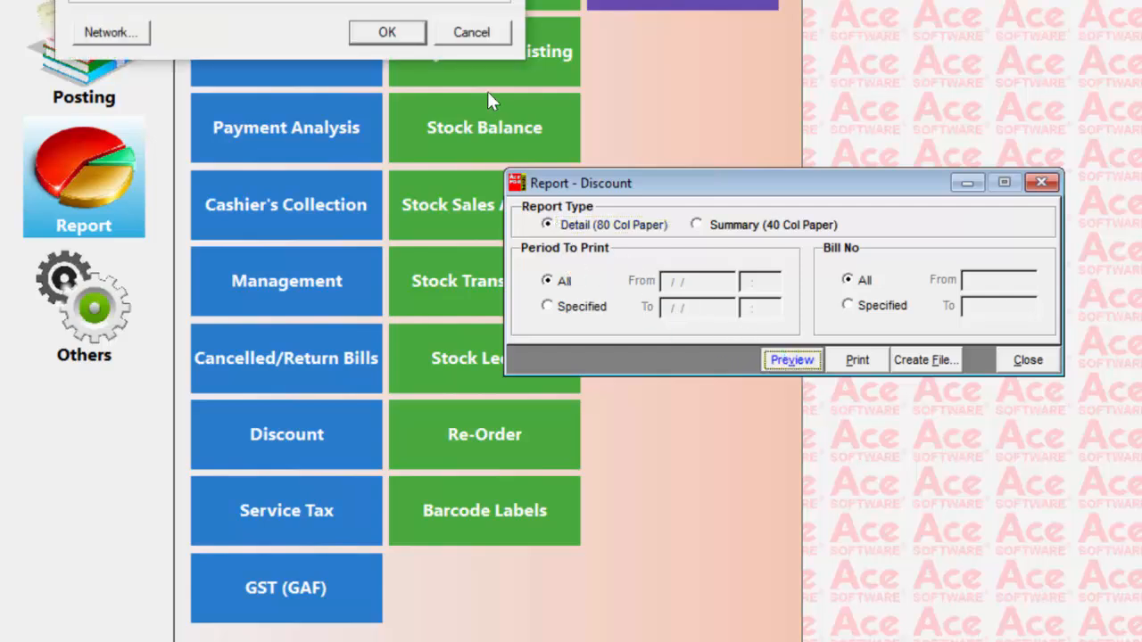
click(395, 30)
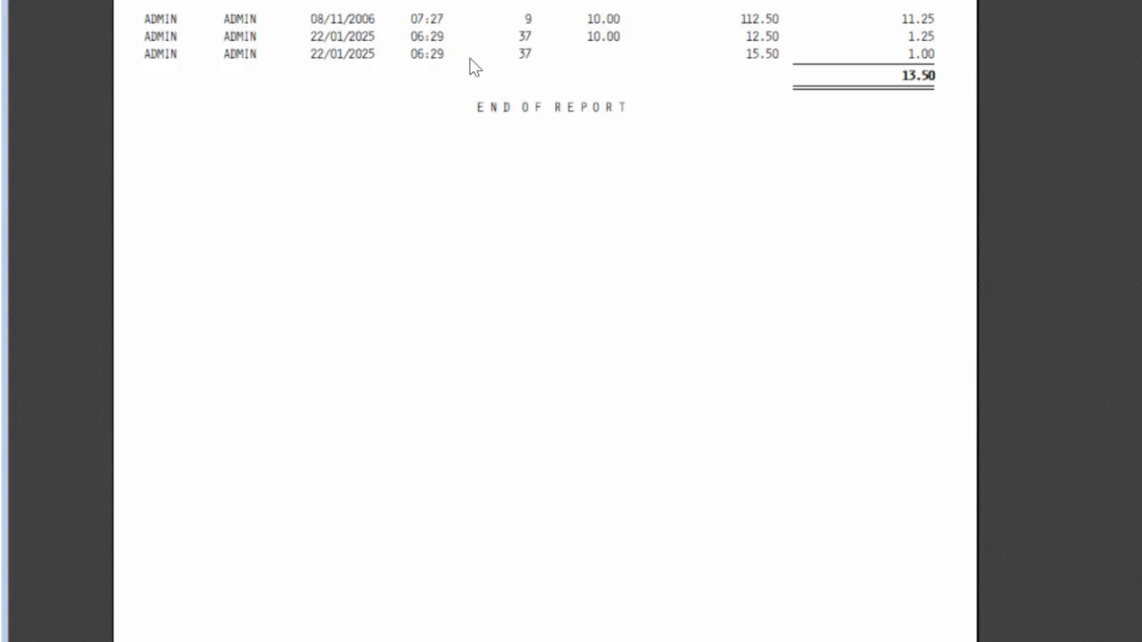
key(Escape)
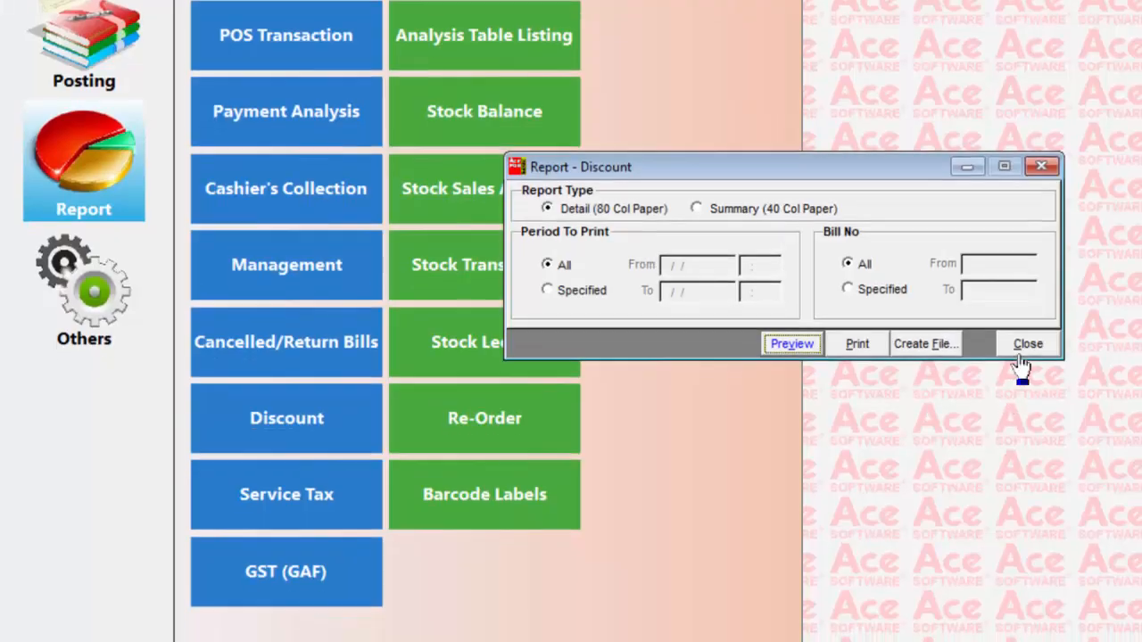
click(1025, 360)
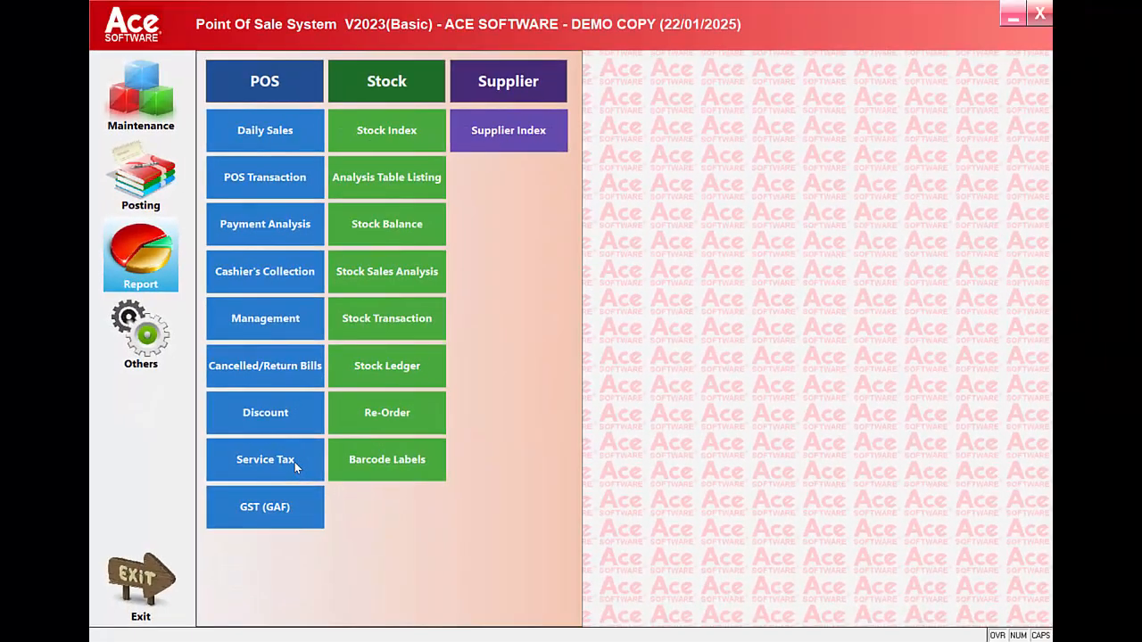
Try to preview the Service Charge report in English for 01/01/2025 to 22/01/2025, and close the report
click(357, 465)
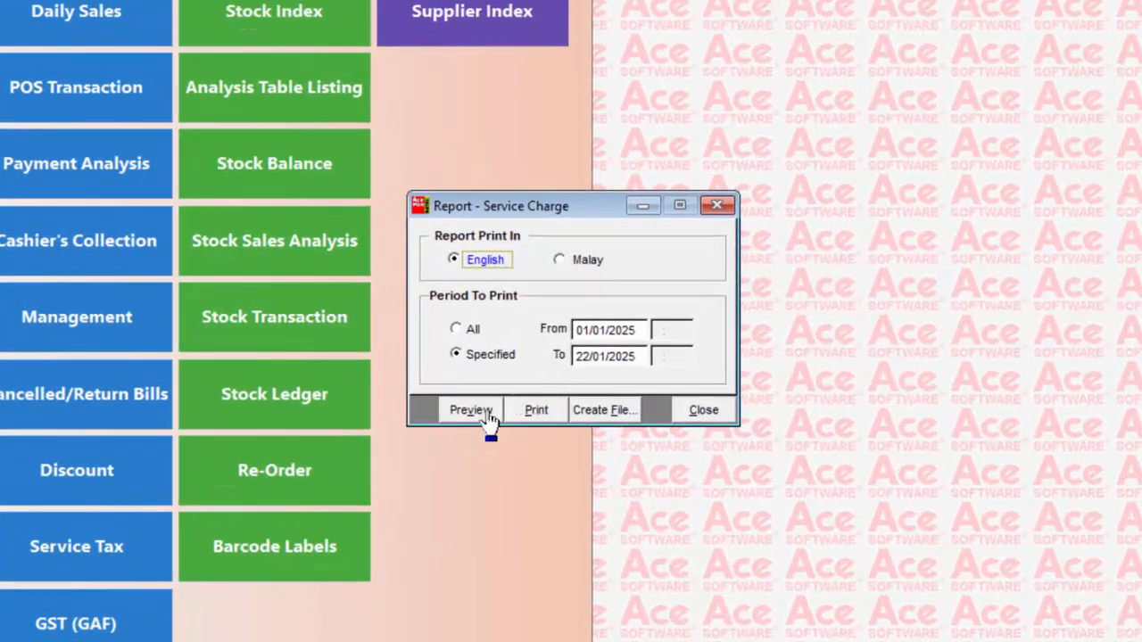
click(505, 389)
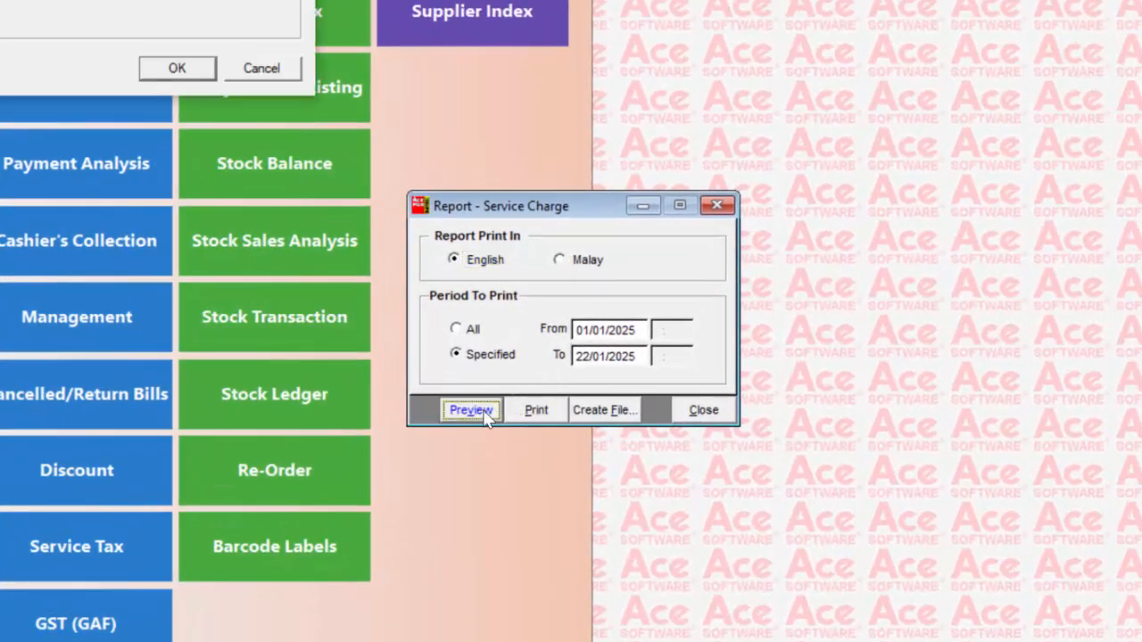
click(196, 73)
click(653, 383)
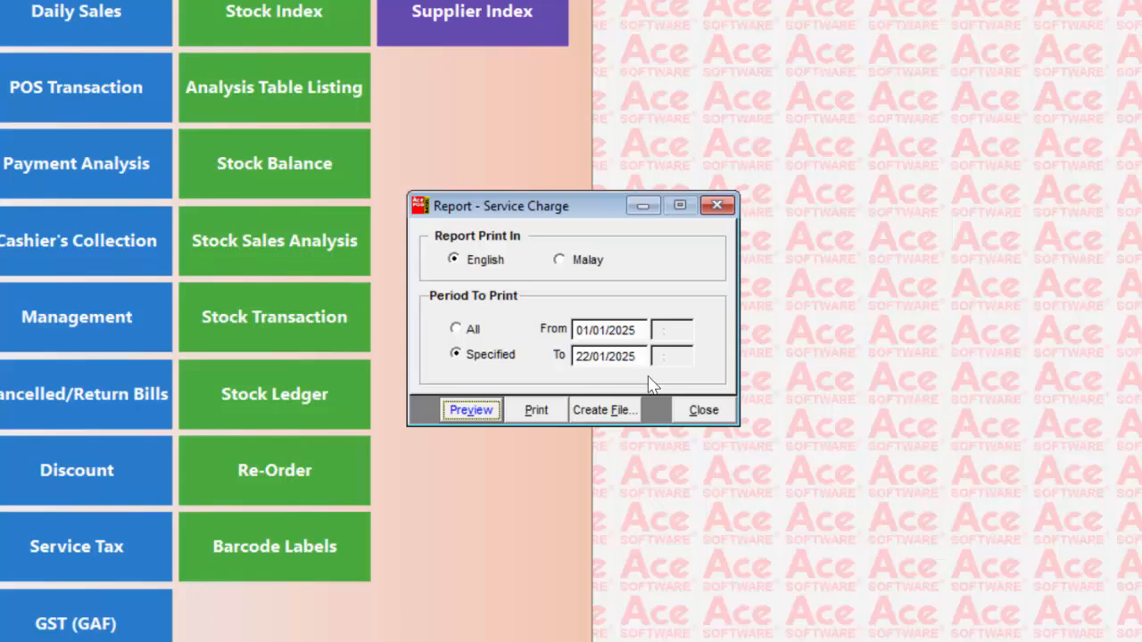
click(698, 411)
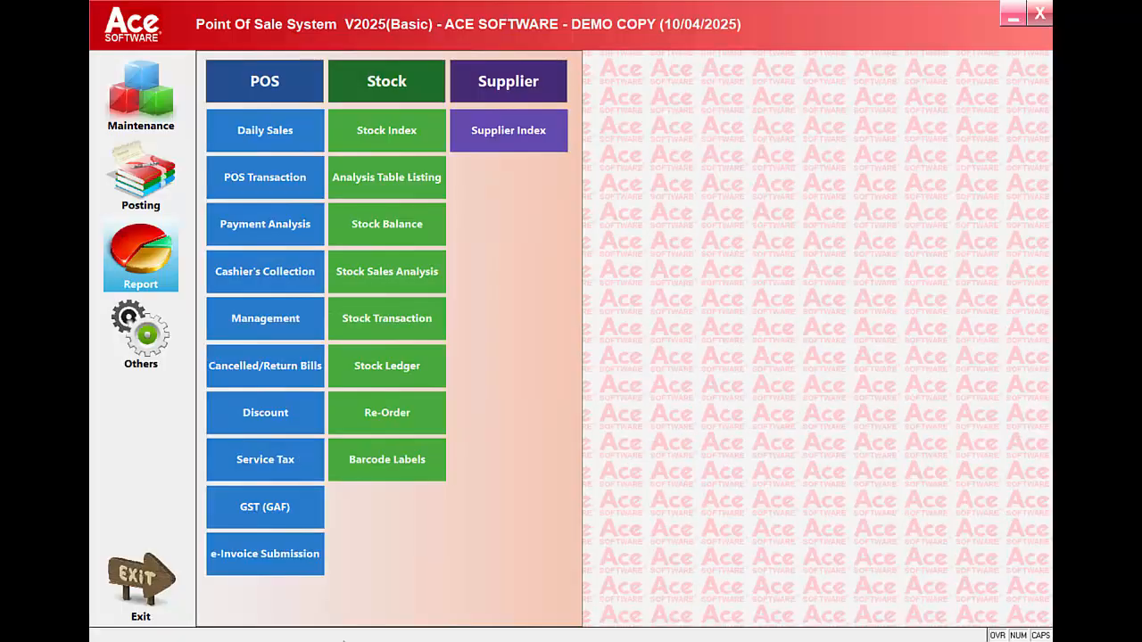
Preview the e-Invoice submission summary for location 01, April 2025, using the Microsoft Print to PDF printer, and leave the preview
click(268, 555)
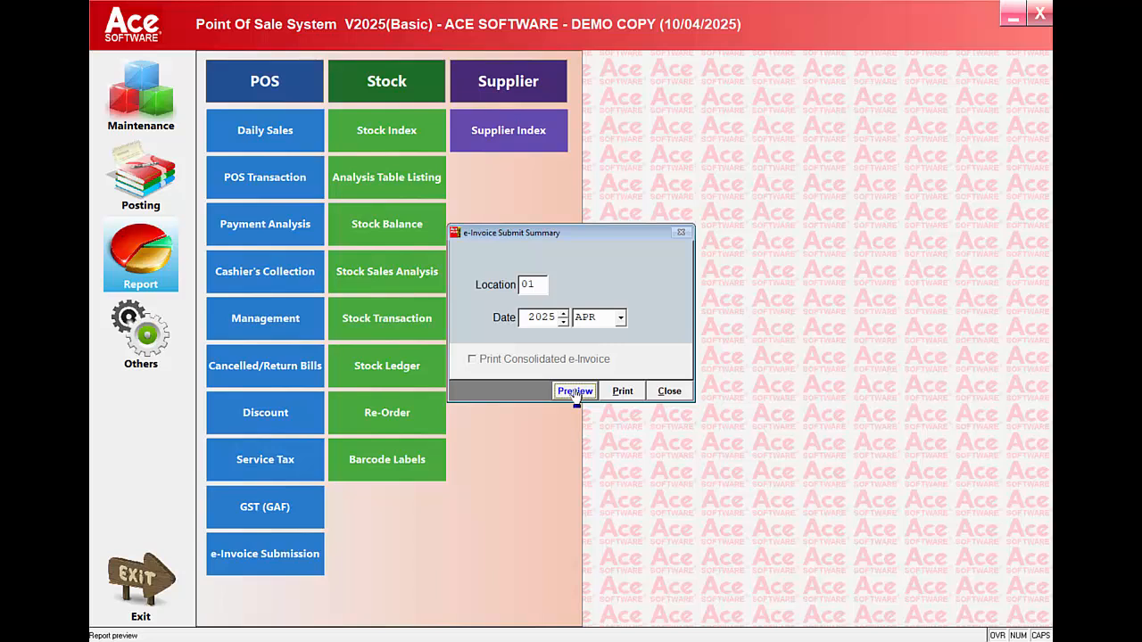
click(575, 393)
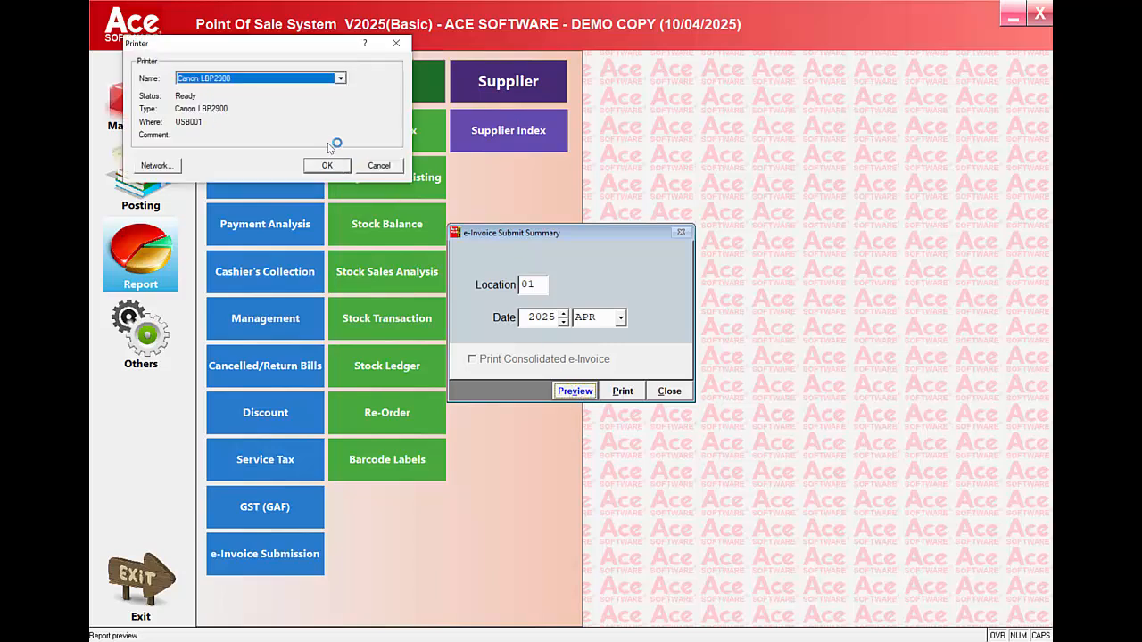
click(339, 79)
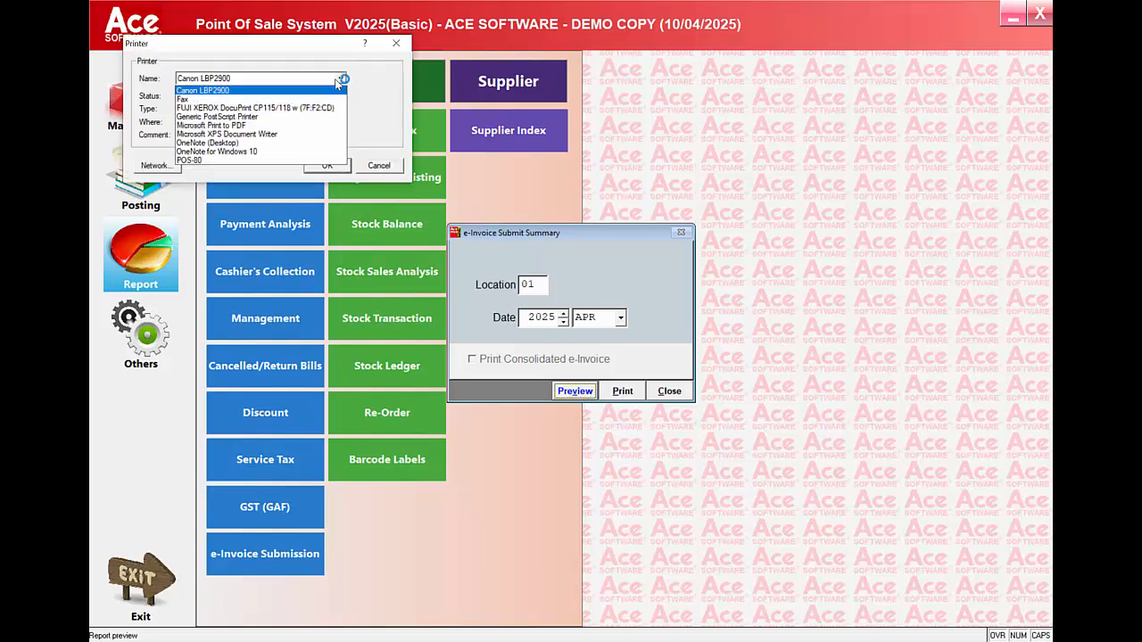
click(301, 125)
click(329, 166)
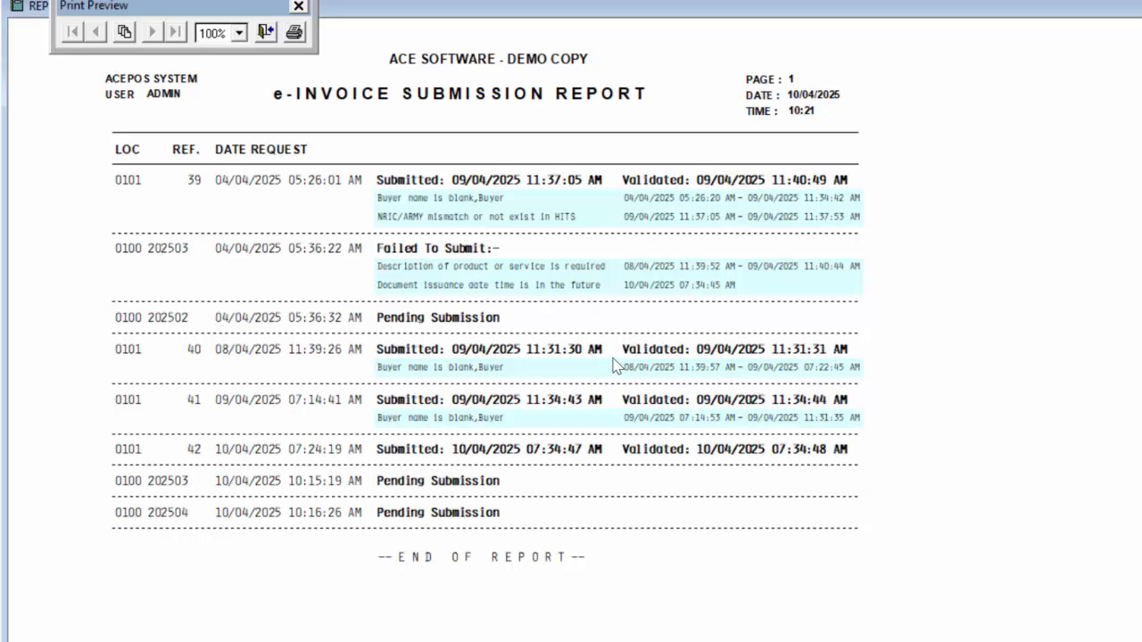
click(268, 34)
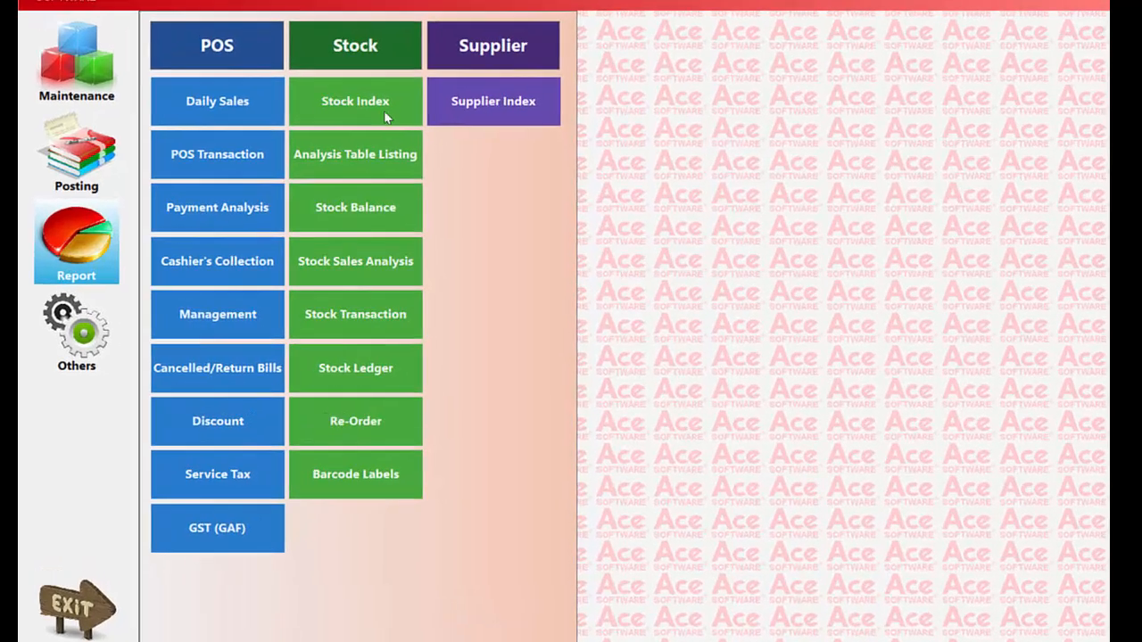
Enter the cost-price password, preview the Stock Index report by stock code for all departments, categories and groups, and close the report
click(412, 136)
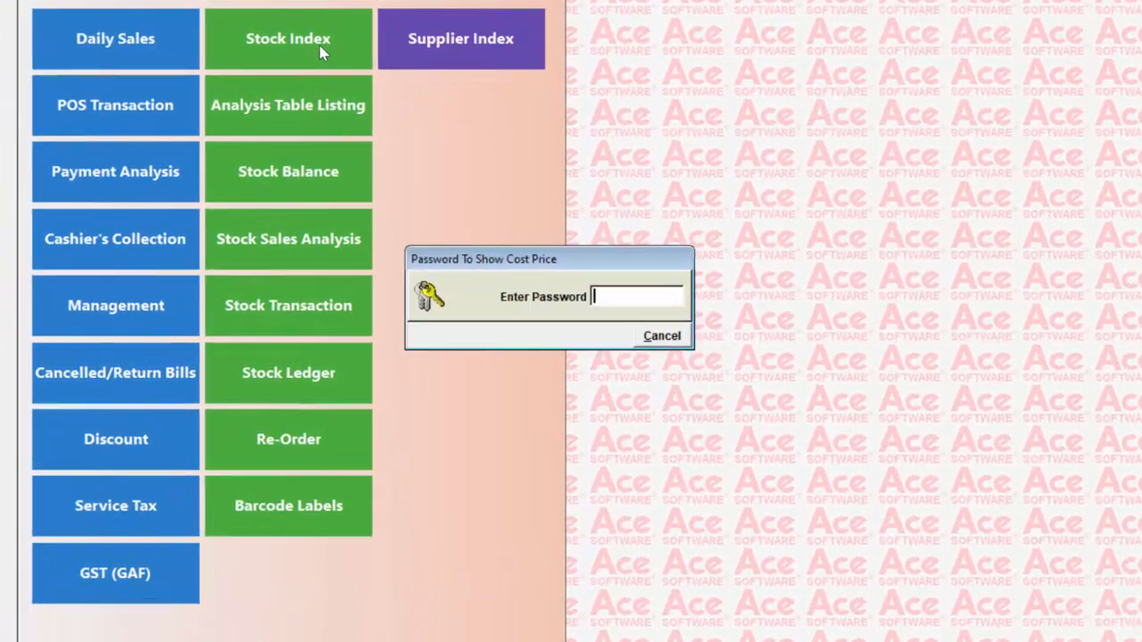
text(*)
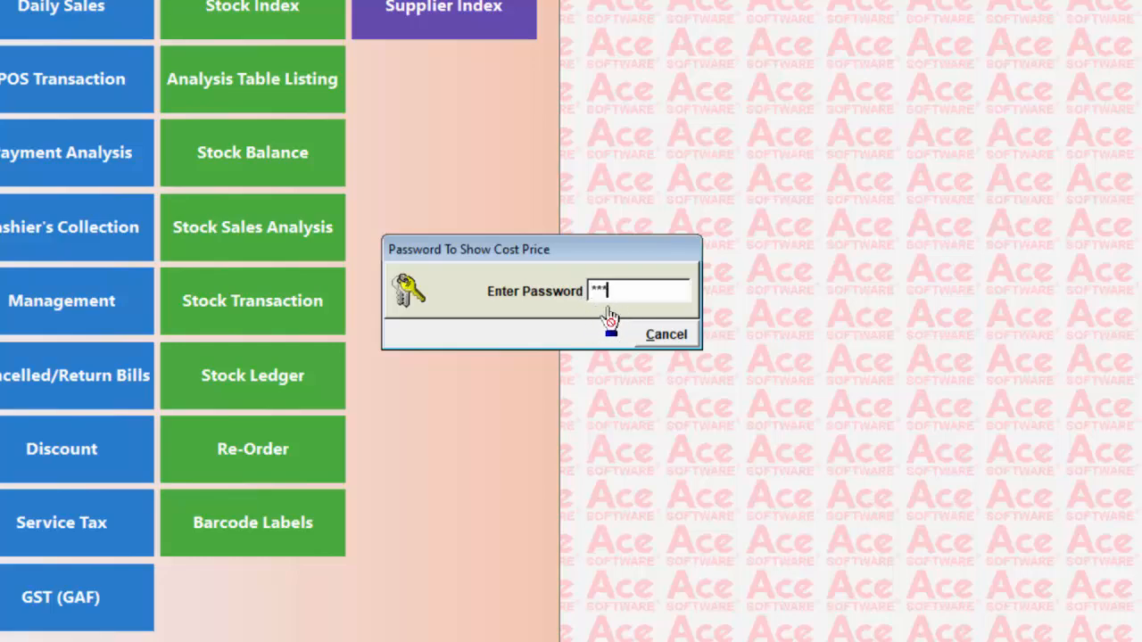
key(Return)
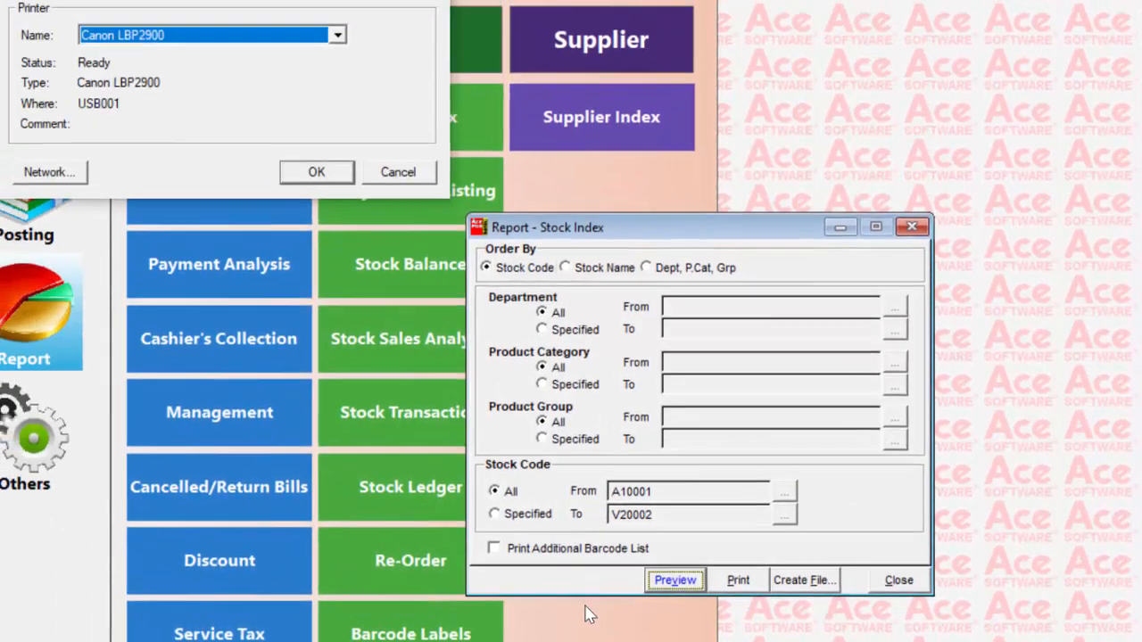
click(316, 171)
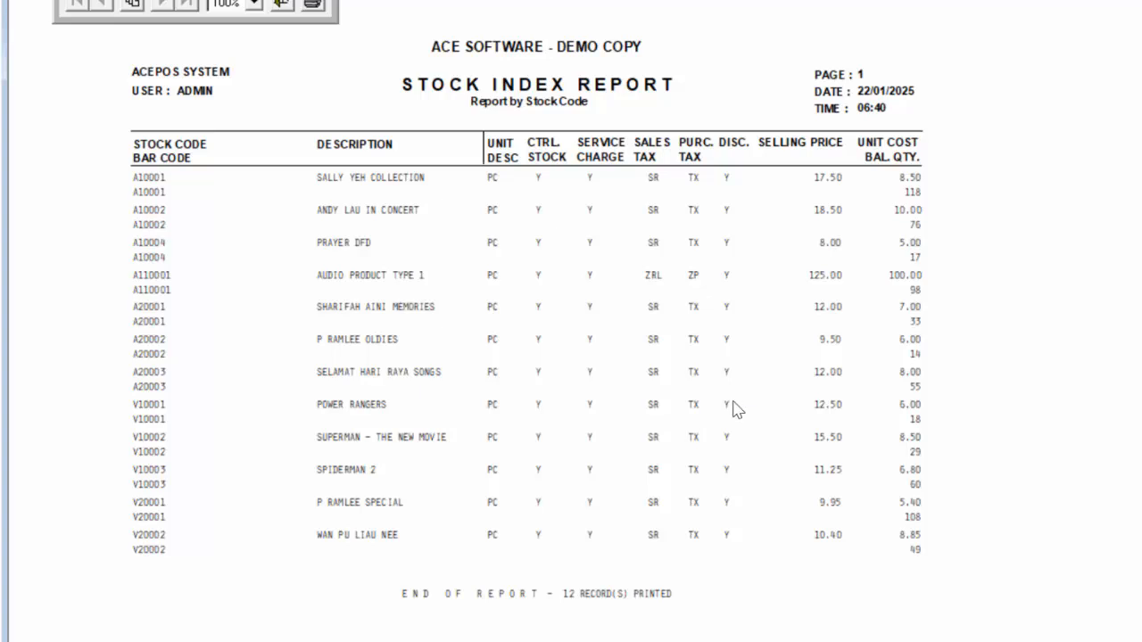
click(282, 5)
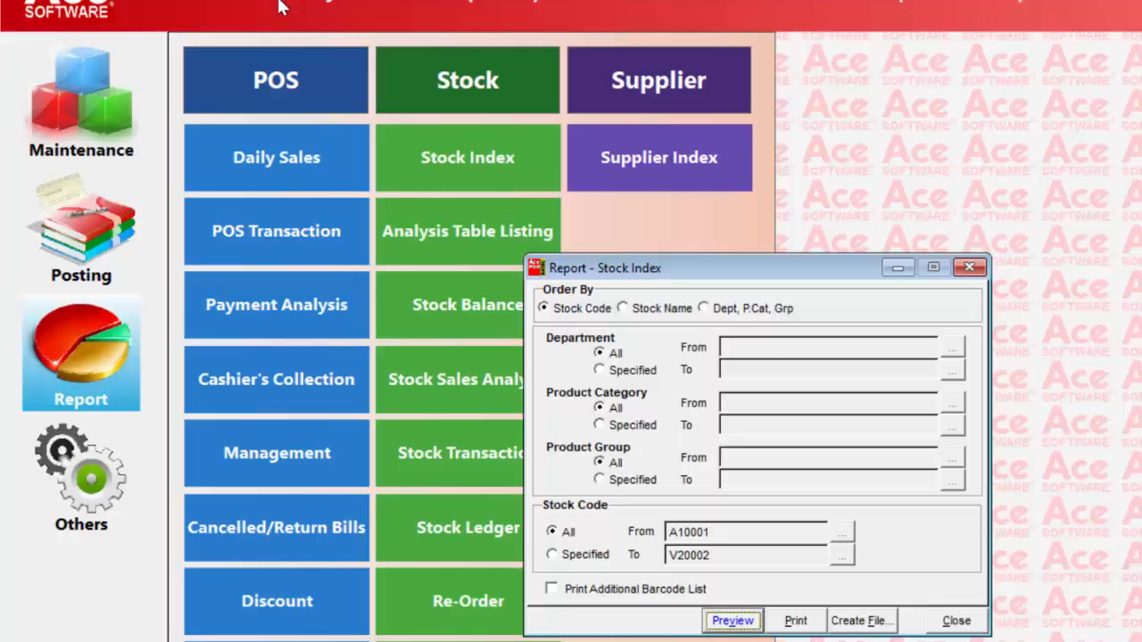
click(976, 624)
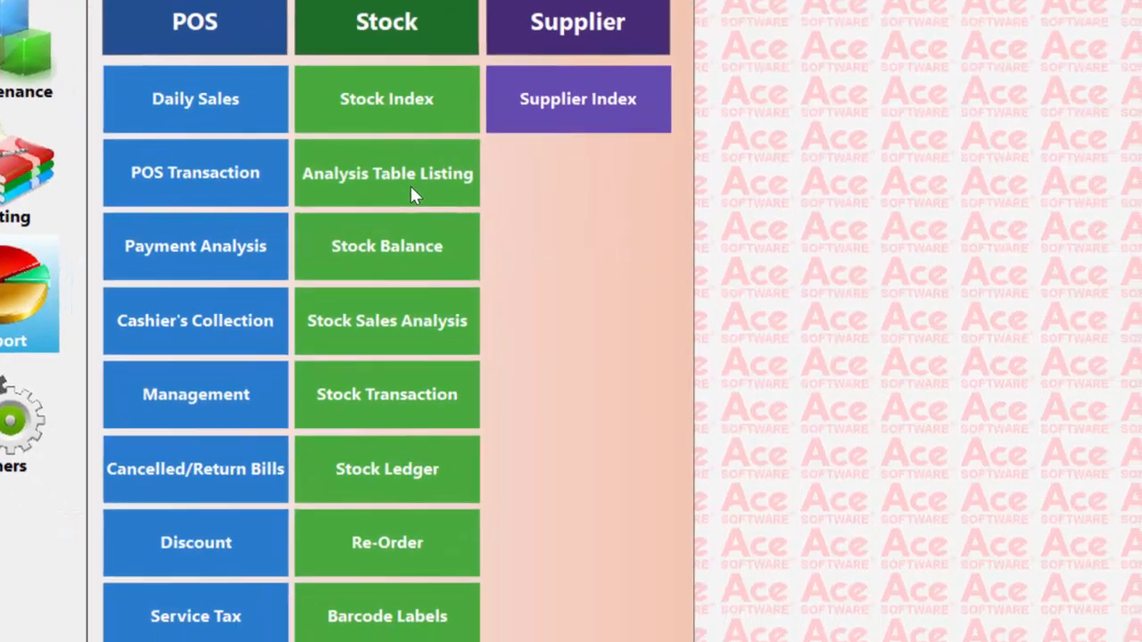
Preview the Analysis Table Listing for analysis type D (Department), and leave the preview
click(498, 250)
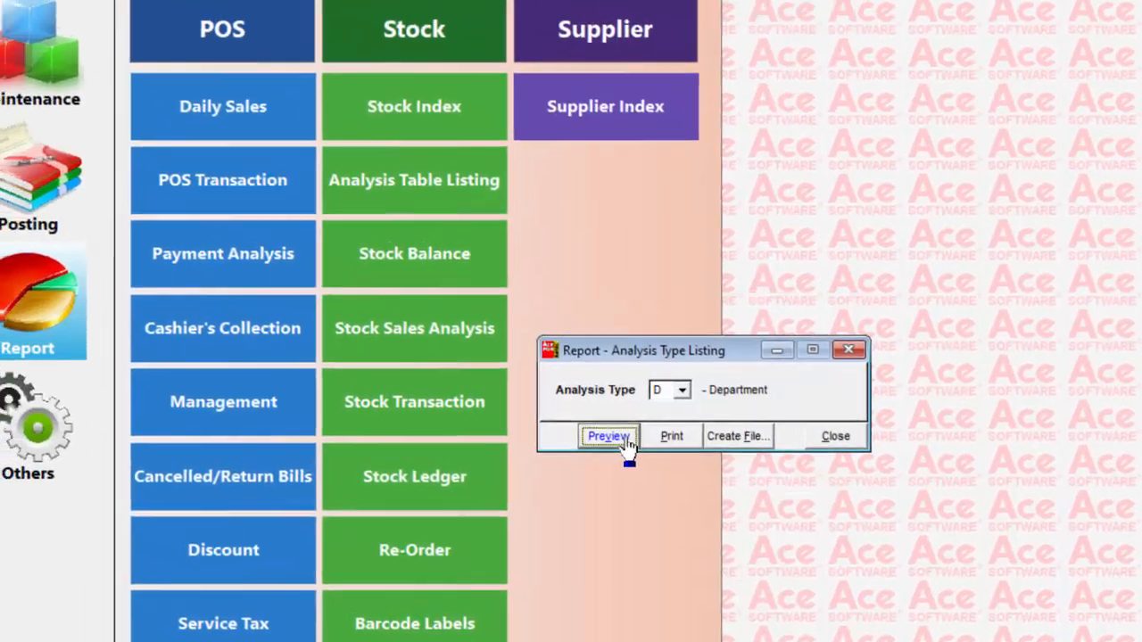
click(555, 378)
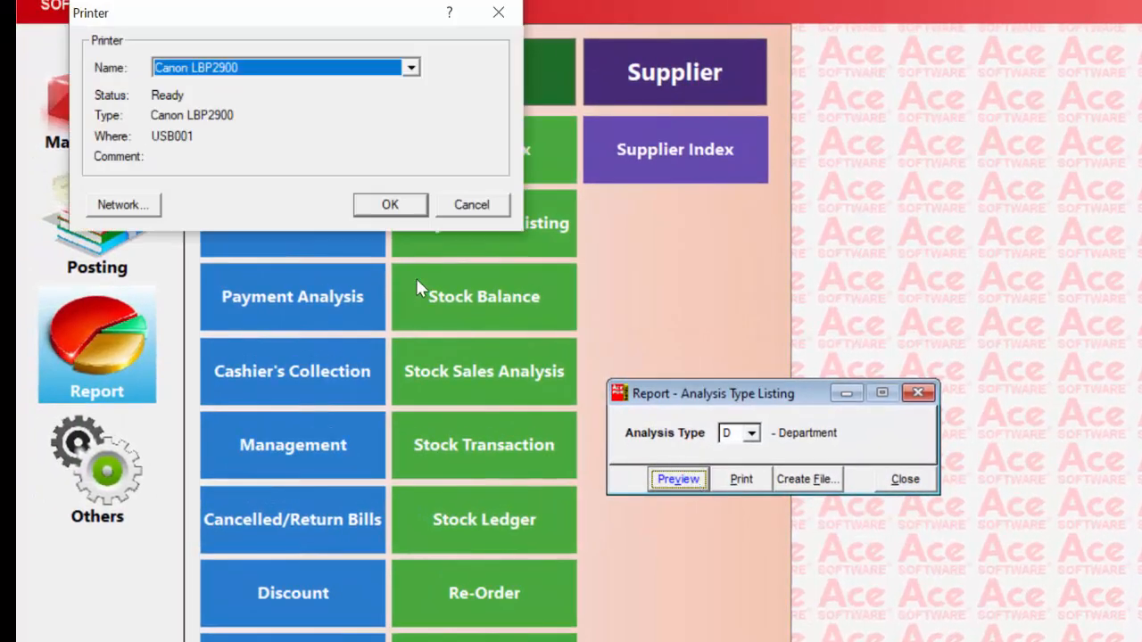
click(390, 205)
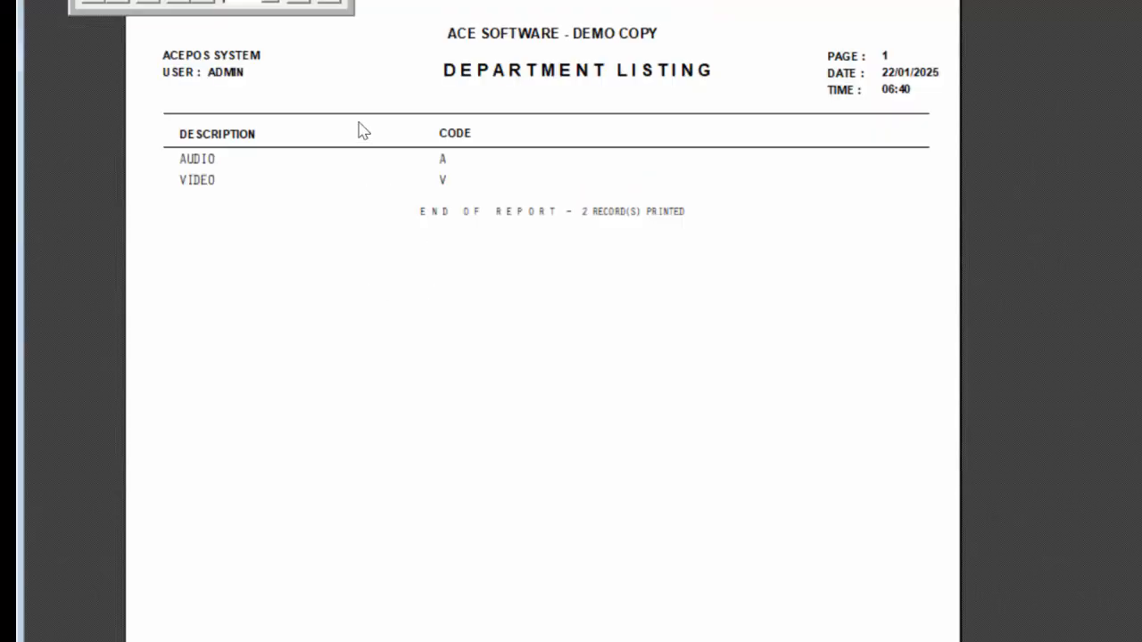
click(303, 7)
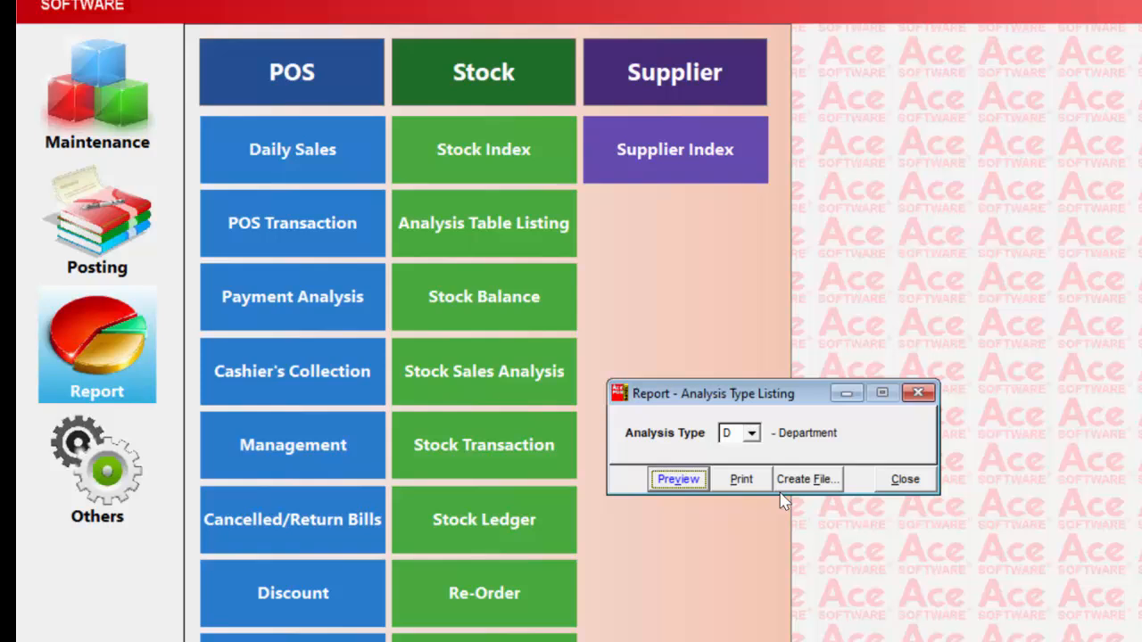
Preview the analysis listing for type P (Product Category), and close the report
click(752, 433)
click(731, 470)
click(692, 480)
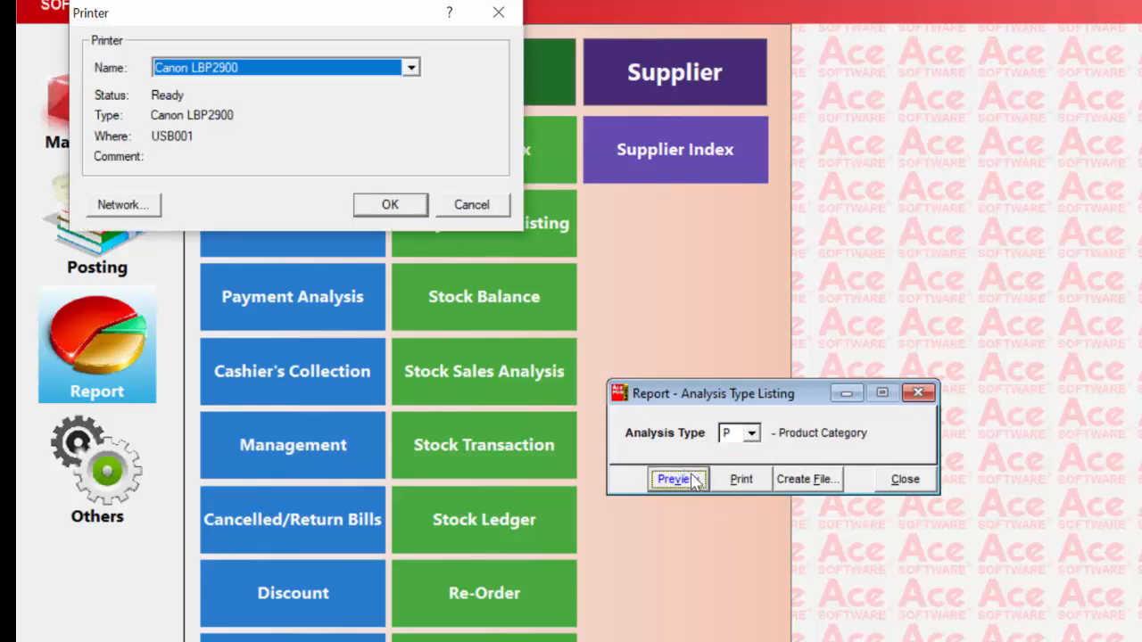
click(393, 205)
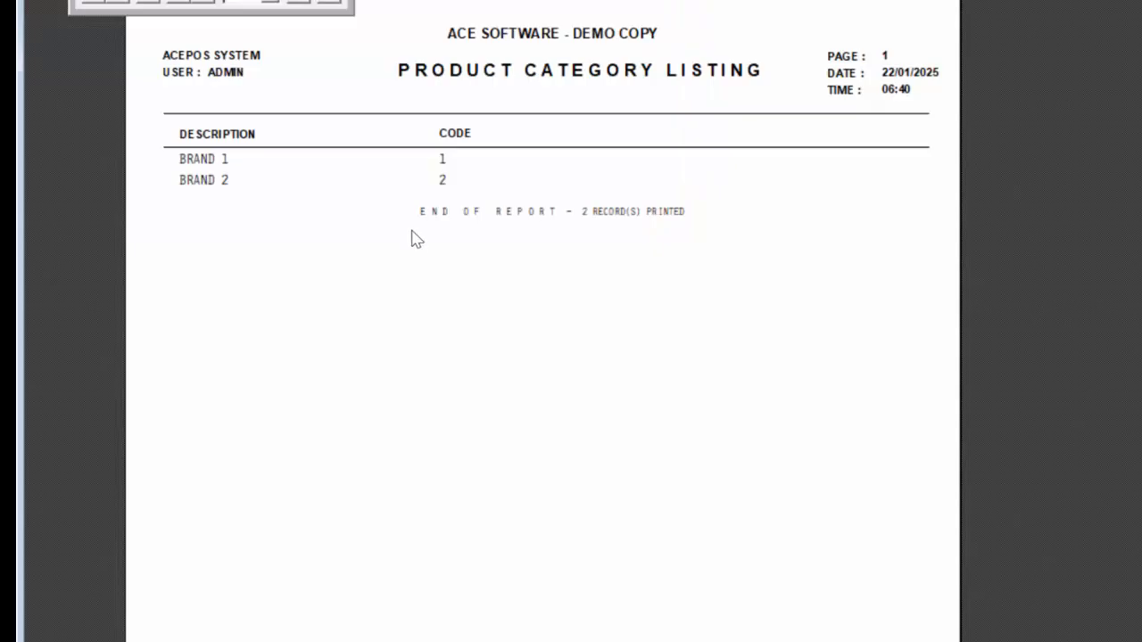
click(303, 7)
click(904, 481)
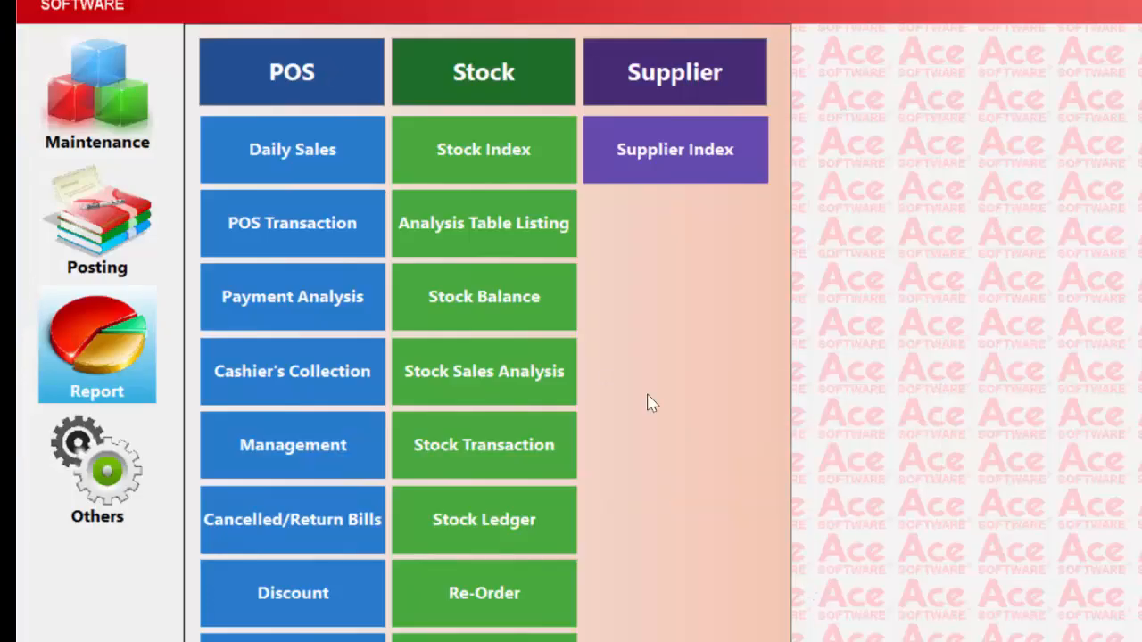
Open the Stock Balance report with the cost-price password and include average cost, leaving zero-value items out
click(534, 330)
text(*)
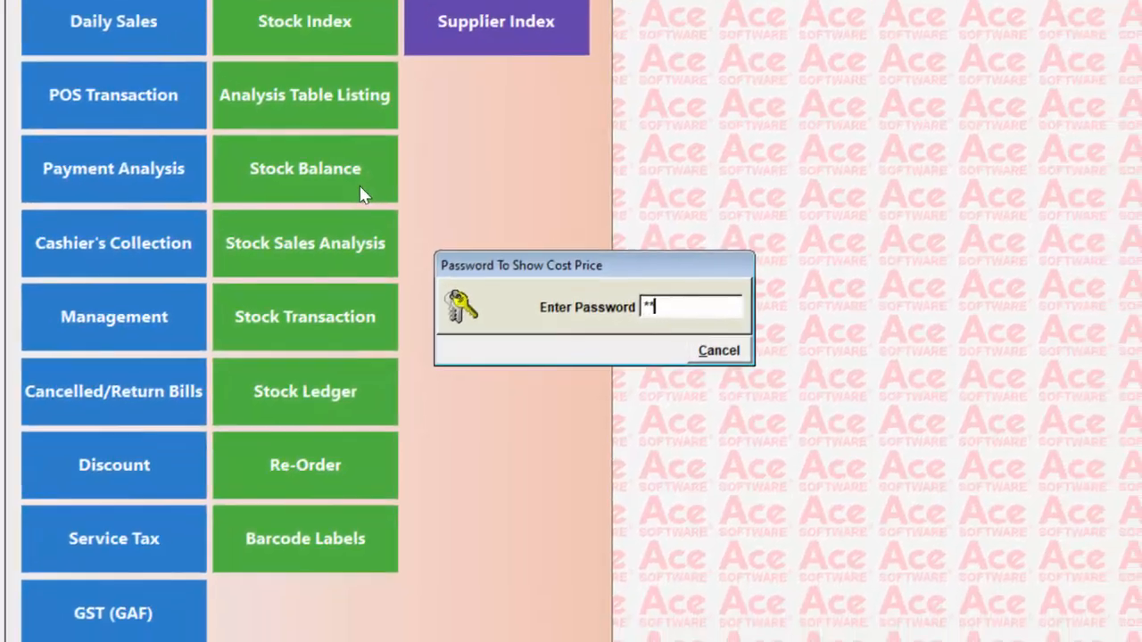
key(Return)
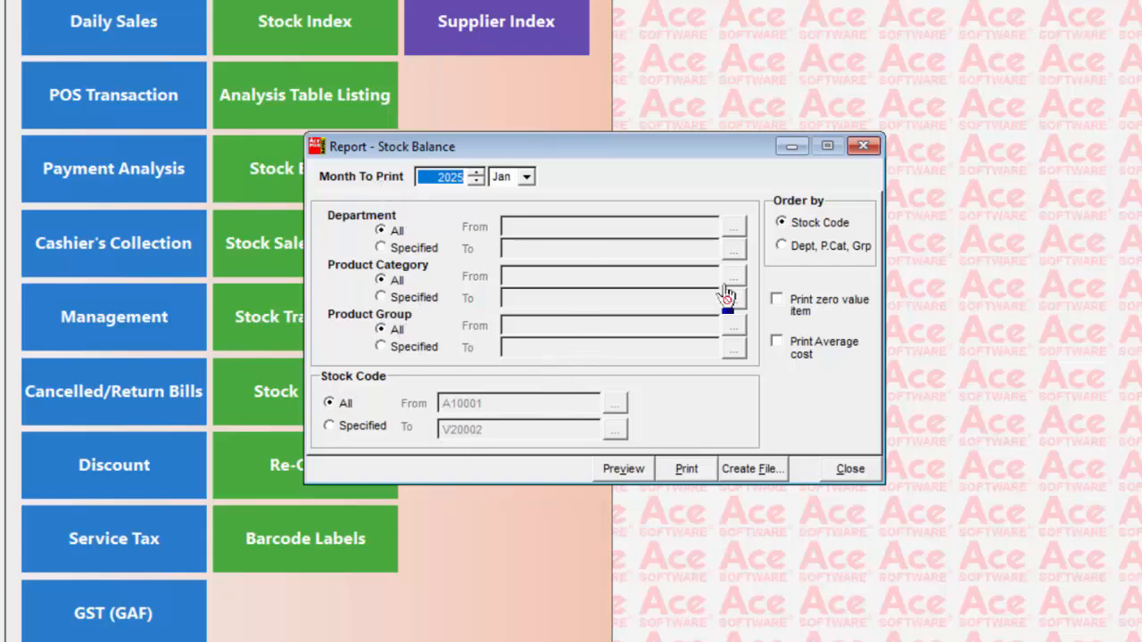
click(778, 304)
click(776, 302)
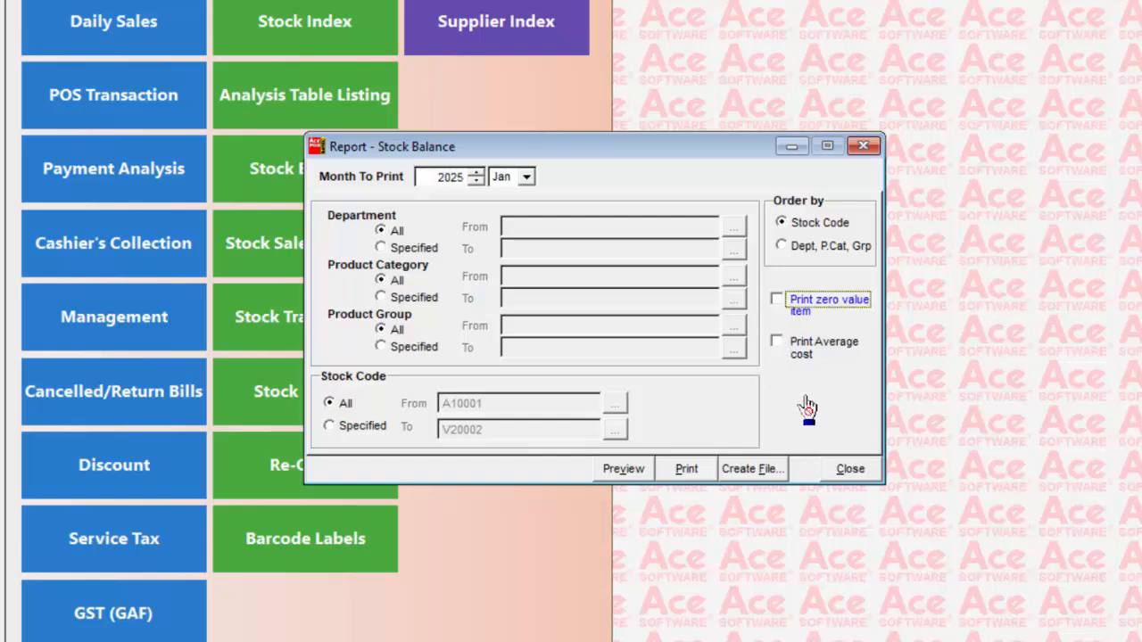
click(776, 343)
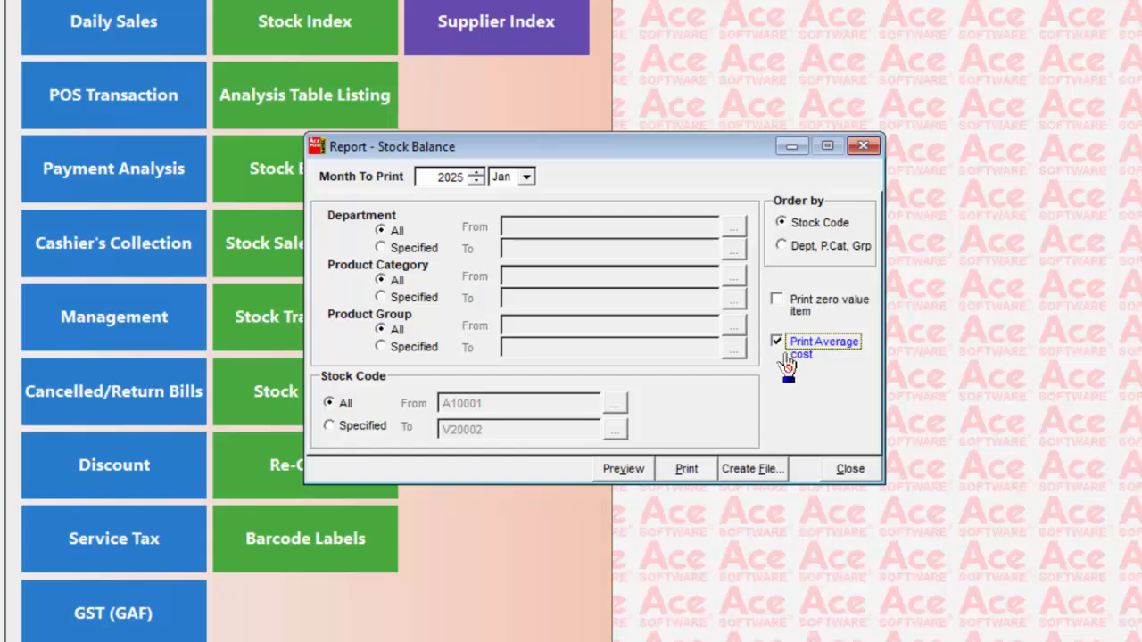
Preview the Stock Balance report by stock code for January 2025, and close the report
click(624, 469)
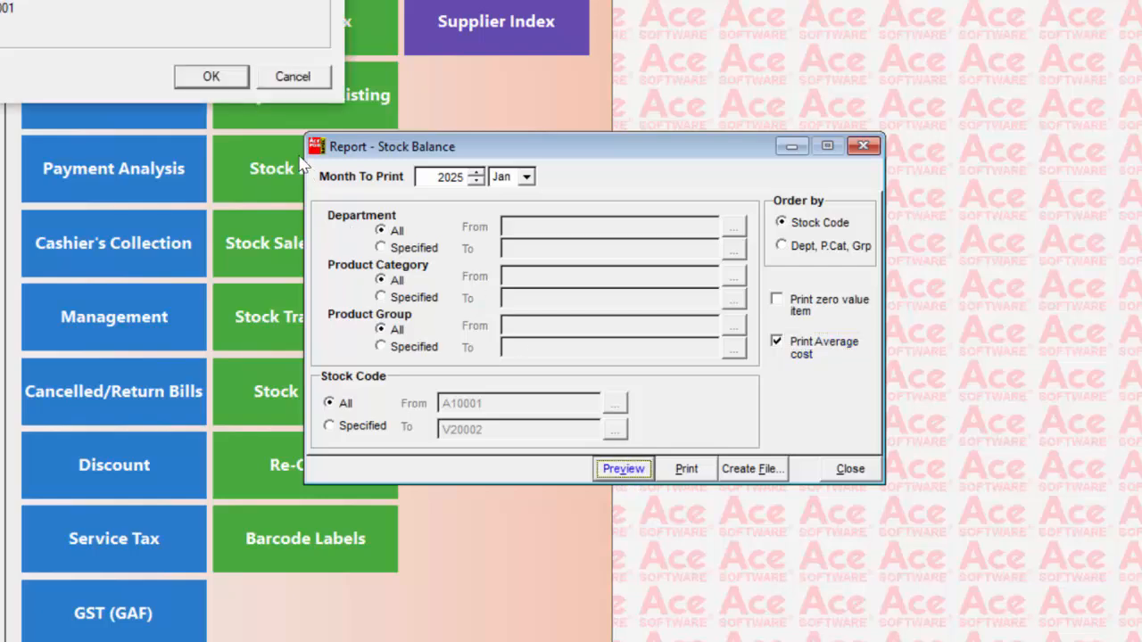
click(224, 77)
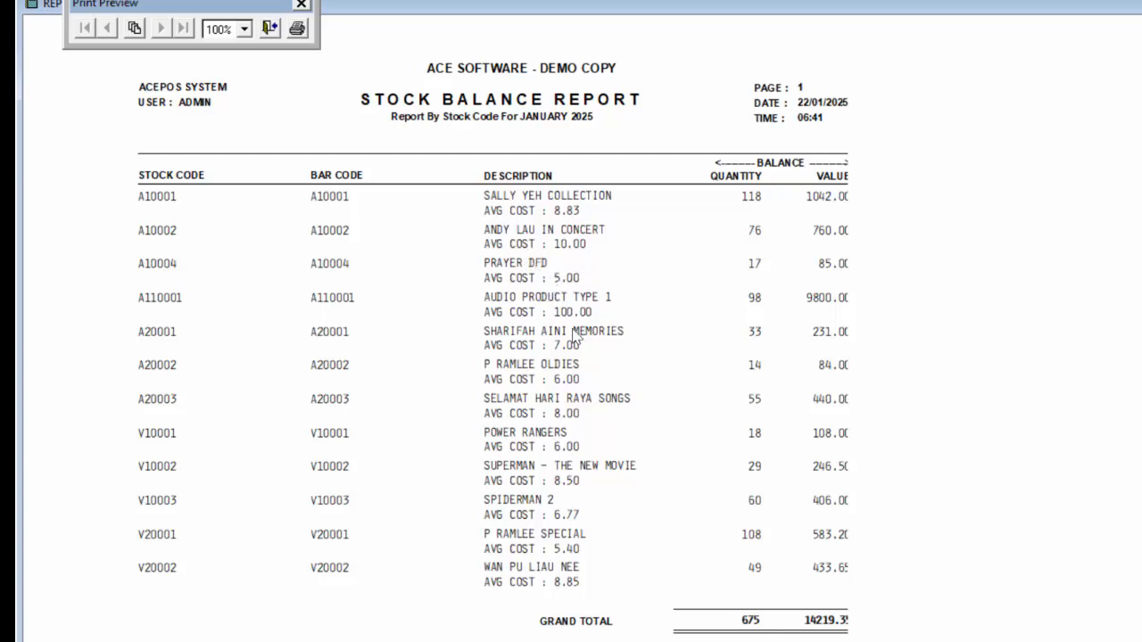
click(270, 29)
click(917, 578)
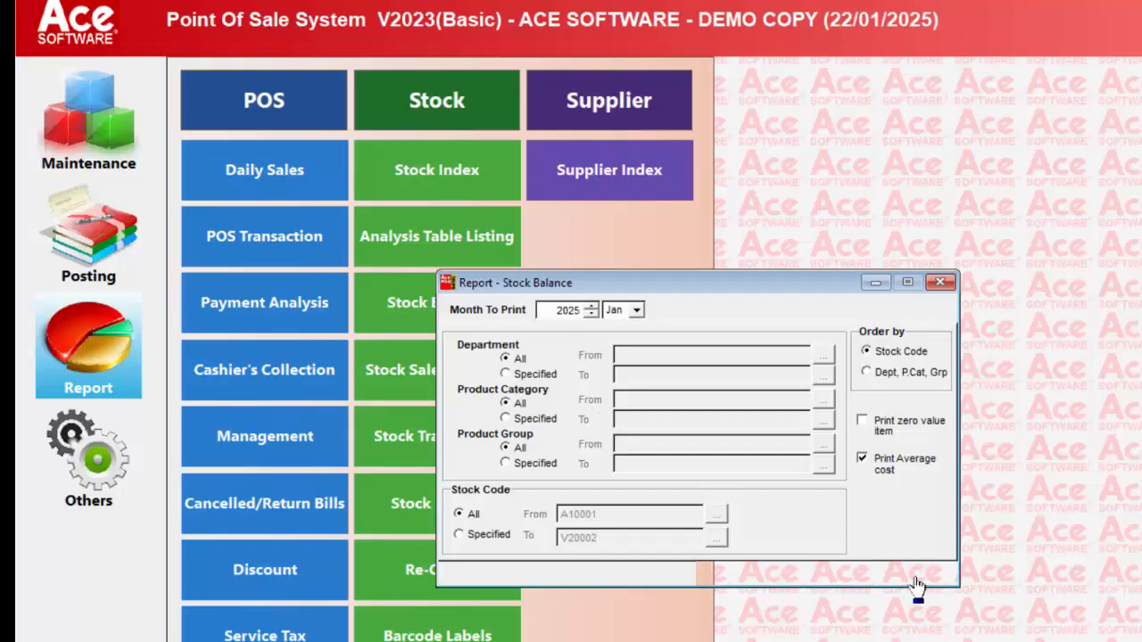
Enter the cost-price password, preview the Stock Sales Analysis for January 2025 using Microsoft Print to PDF, and leave the preview
click(462, 388)
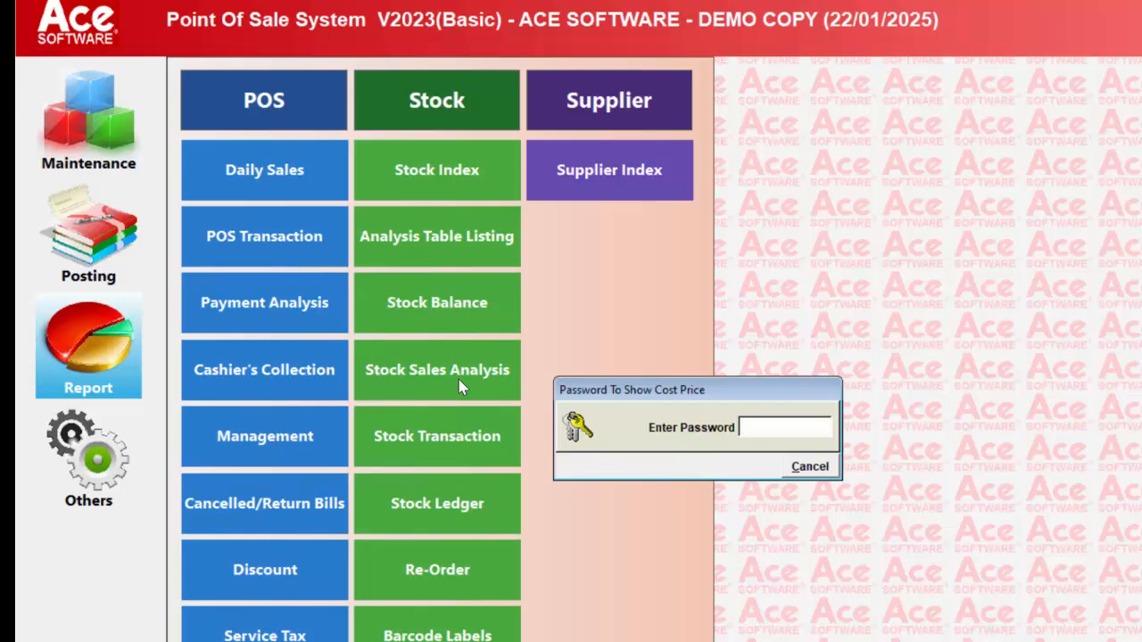
text(***)
key(Return)
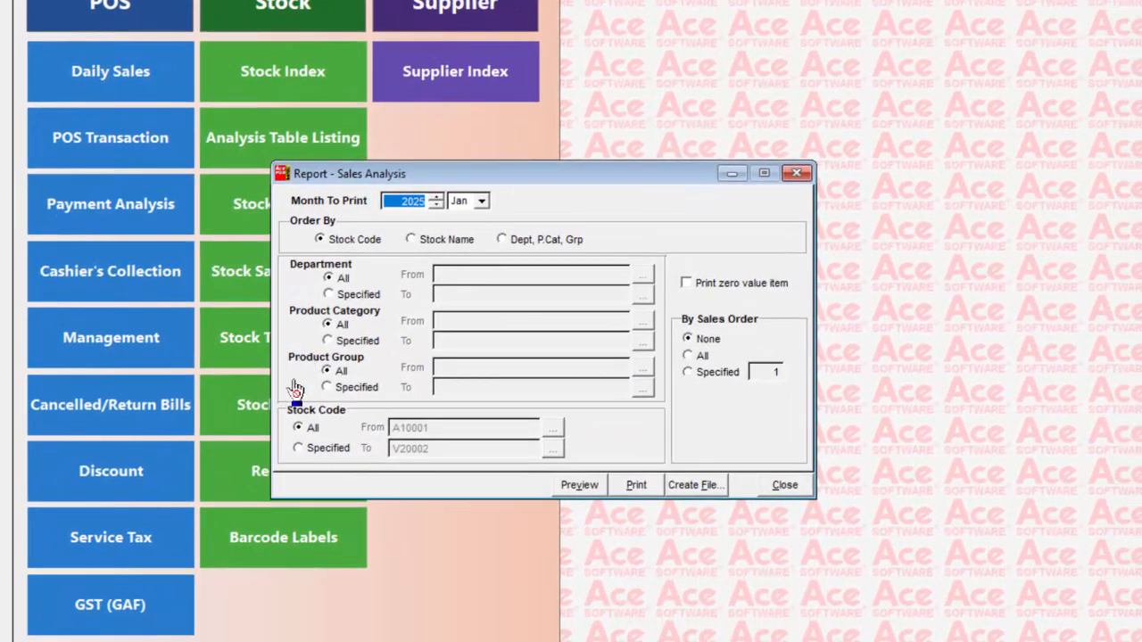
click(589, 491)
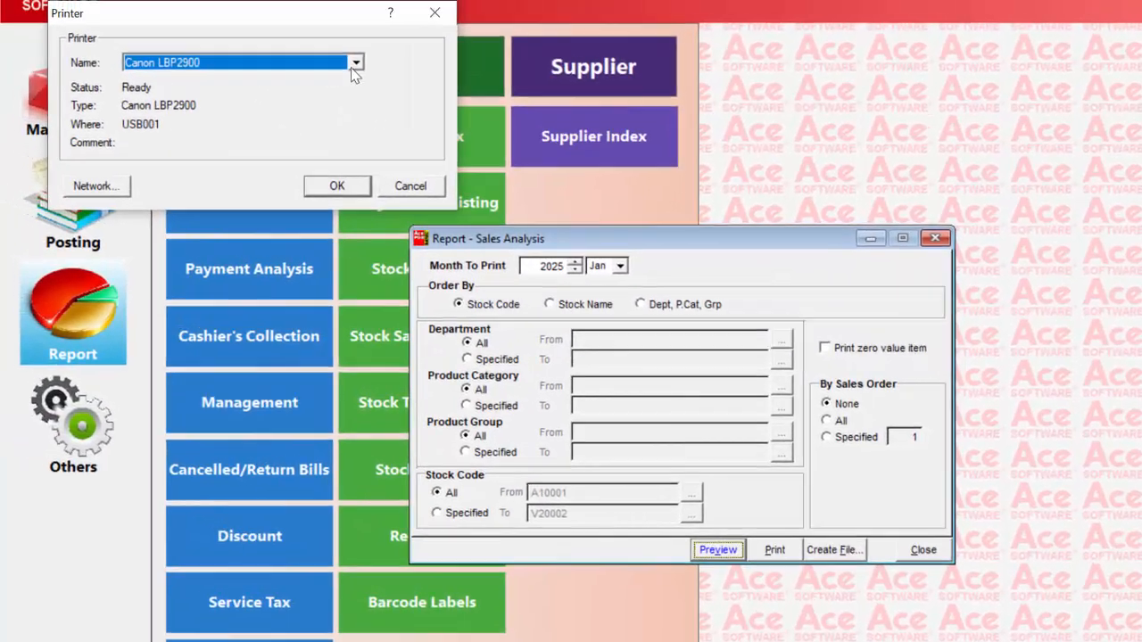
click(185, 0)
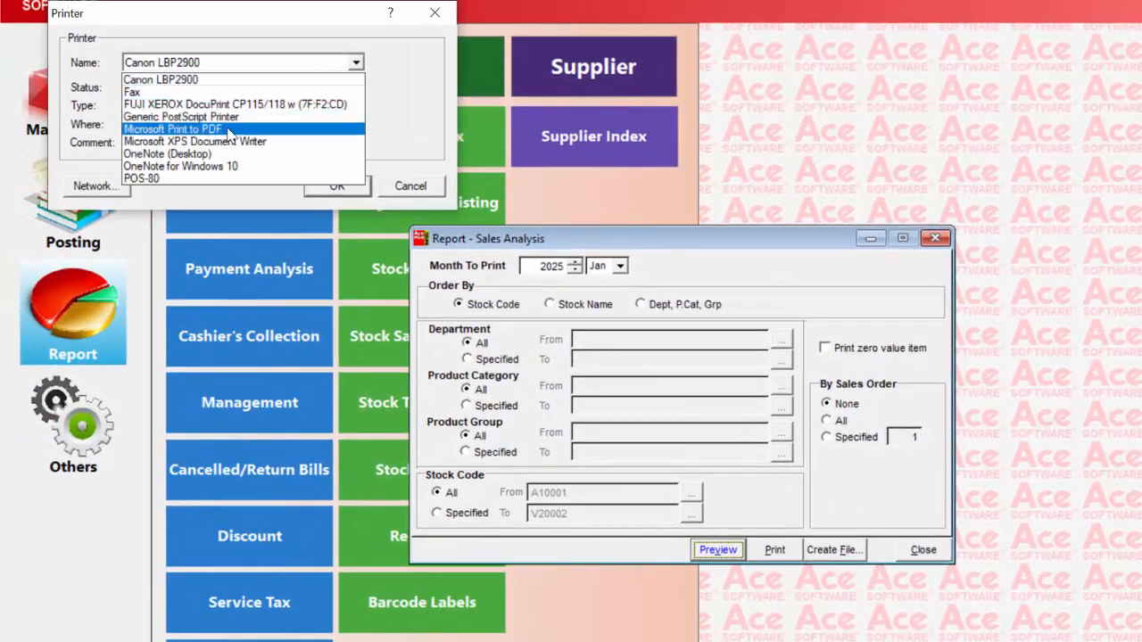
click(268, 128)
click(342, 193)
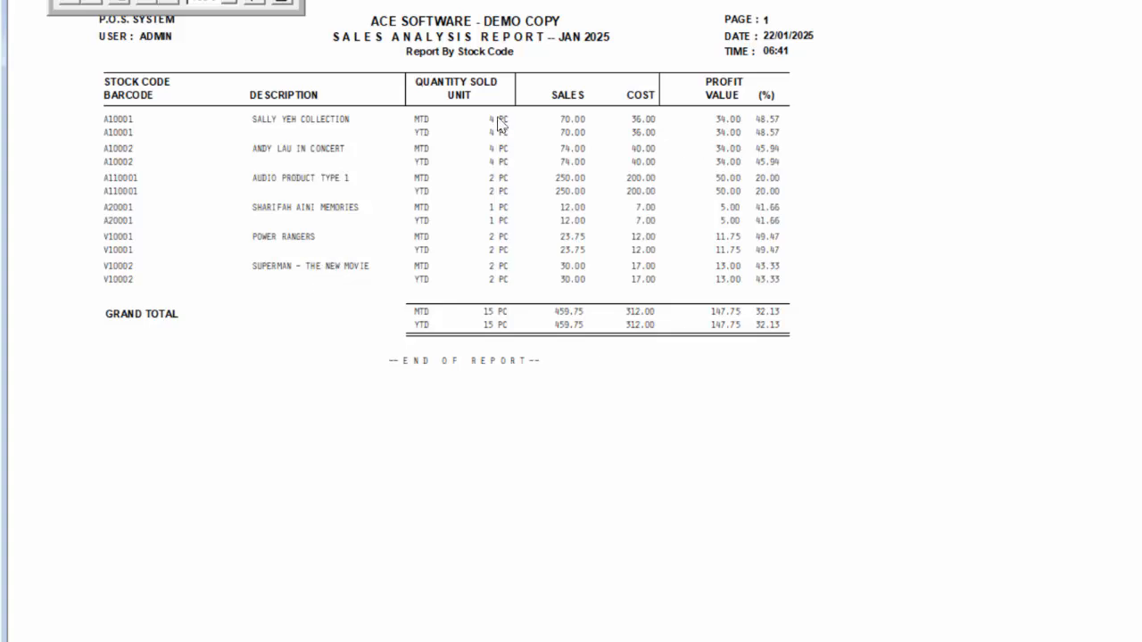
click(279, 5)
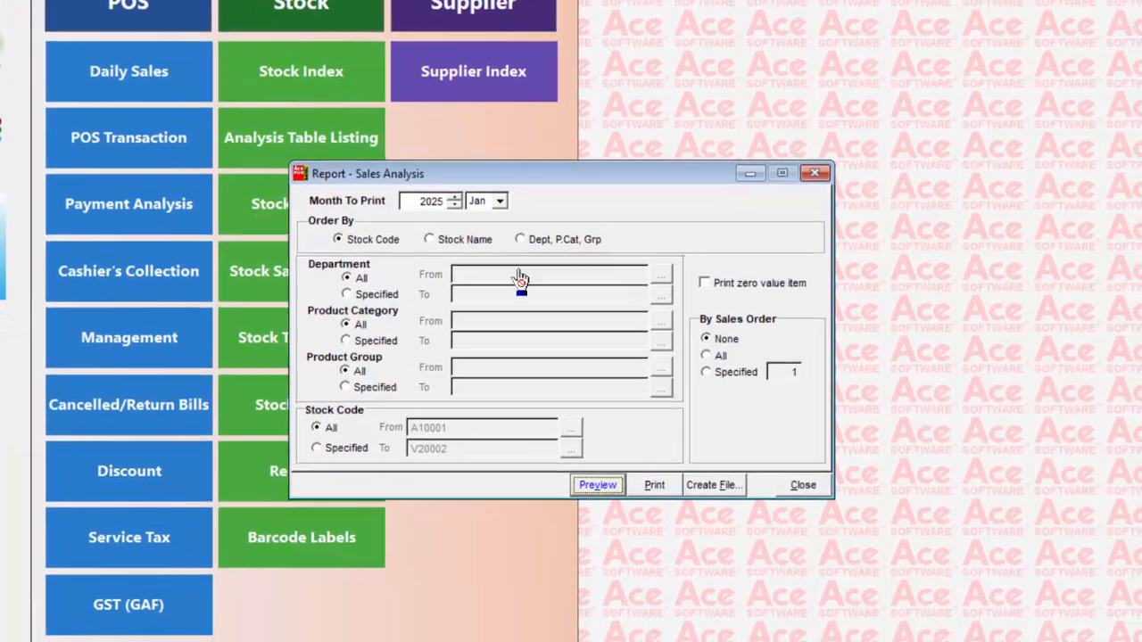
Limit the January 2025 Sales Analysis to a specified top 5 by sales order, sorted on MTD by Sales
click(559, 234)
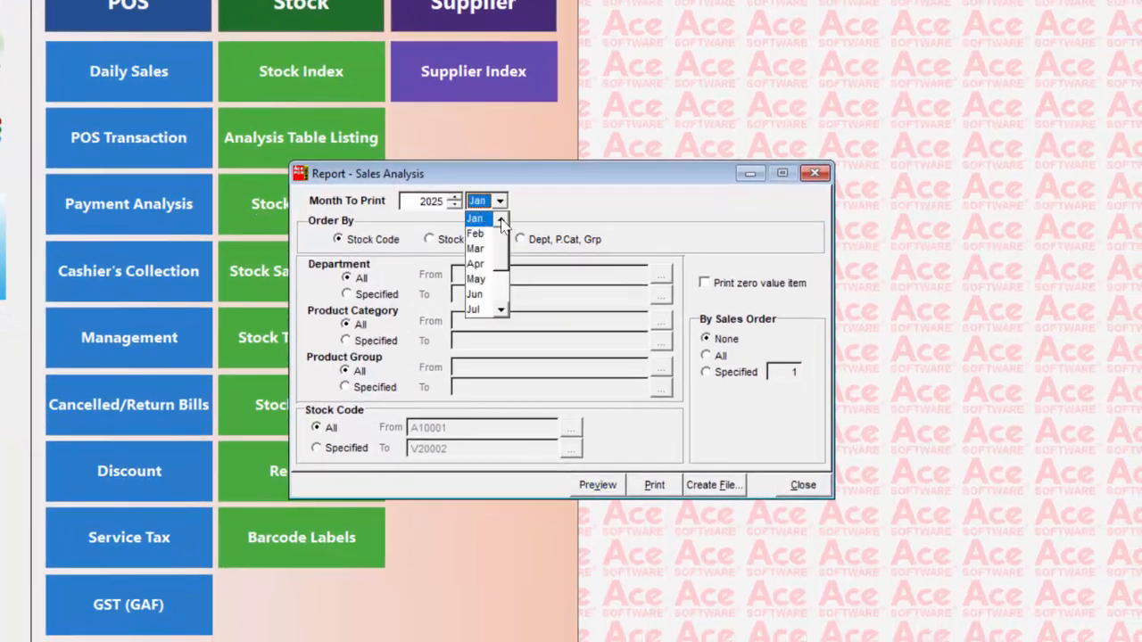
click(486, 220)
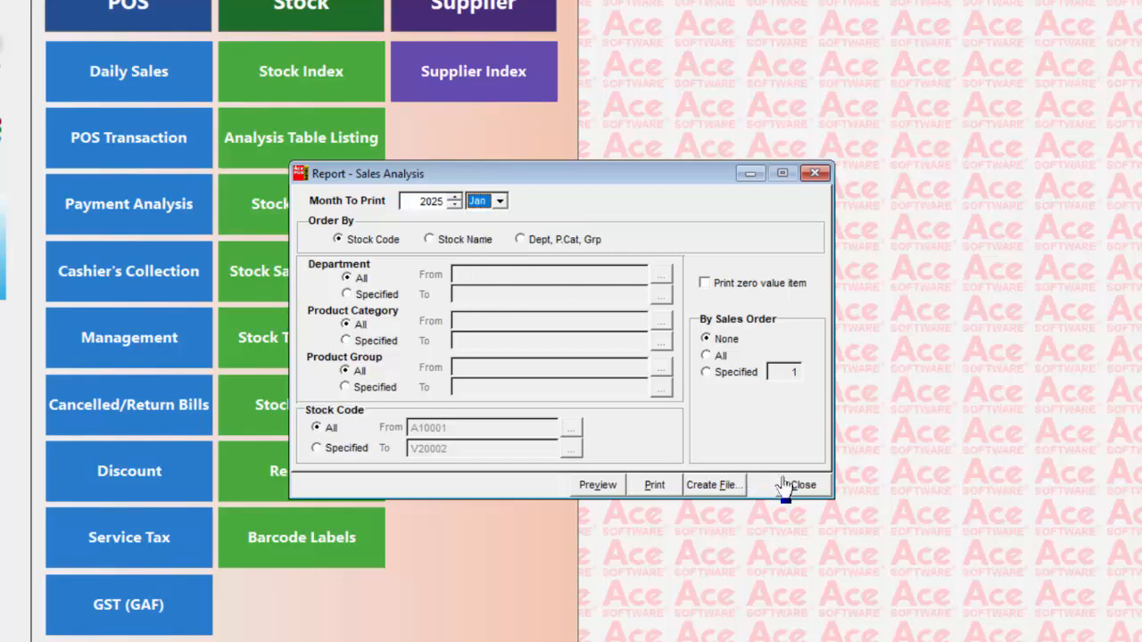
click(708, 374)
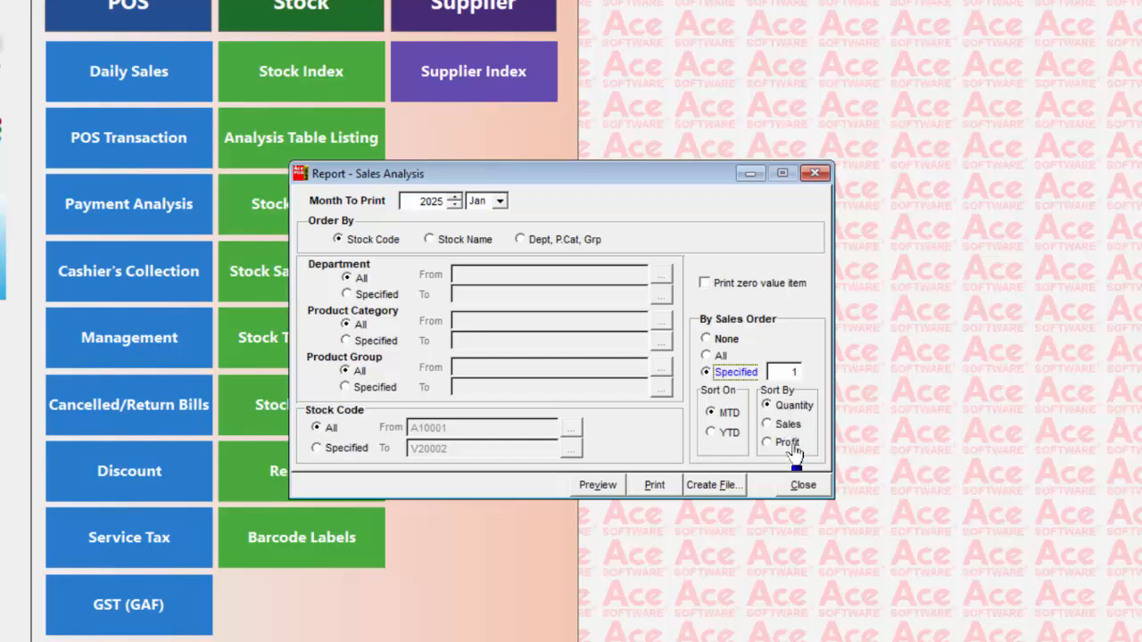
click(769, 426)
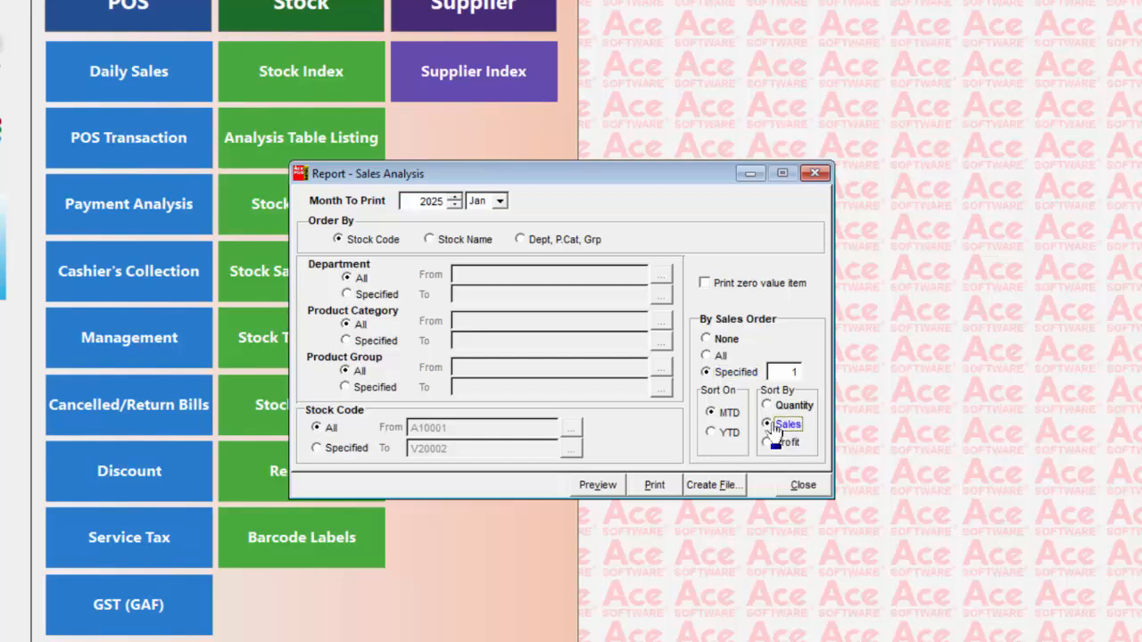
click(797, 372)
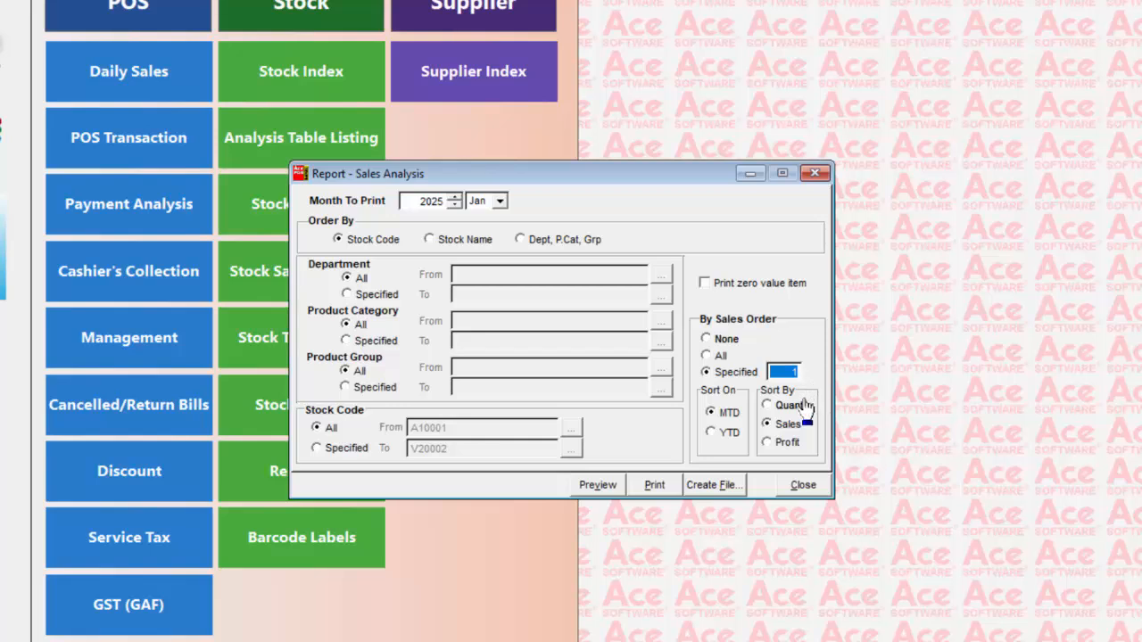
text(5)
key(Tab)
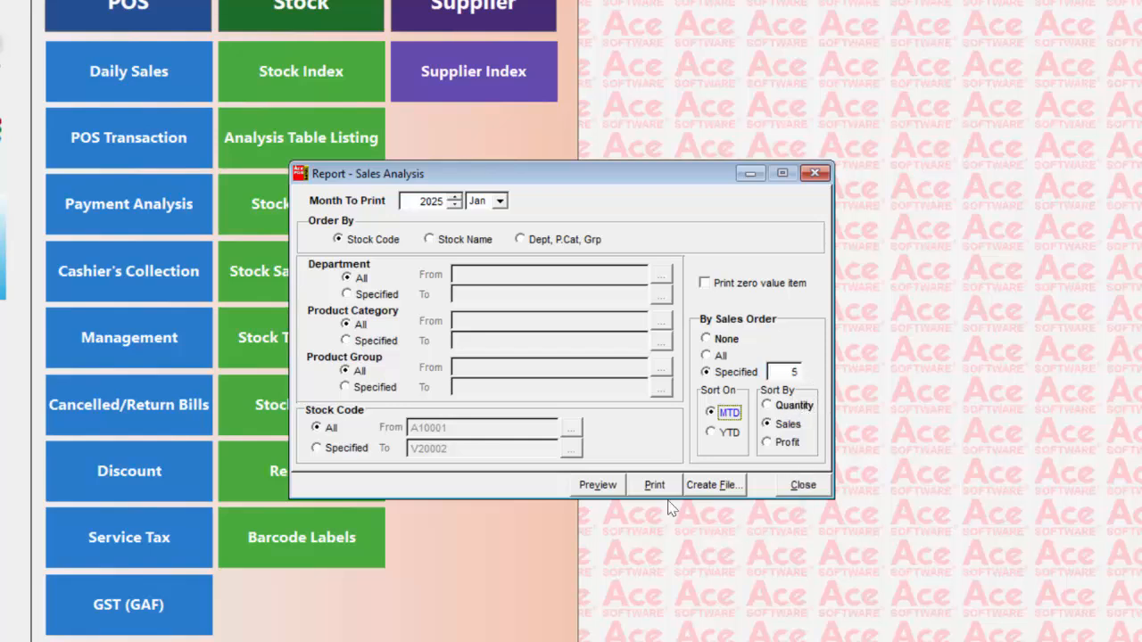
Preview the top 5 Sales Analysis report using the Microsoft Print to PDF printer
click(614, 490)
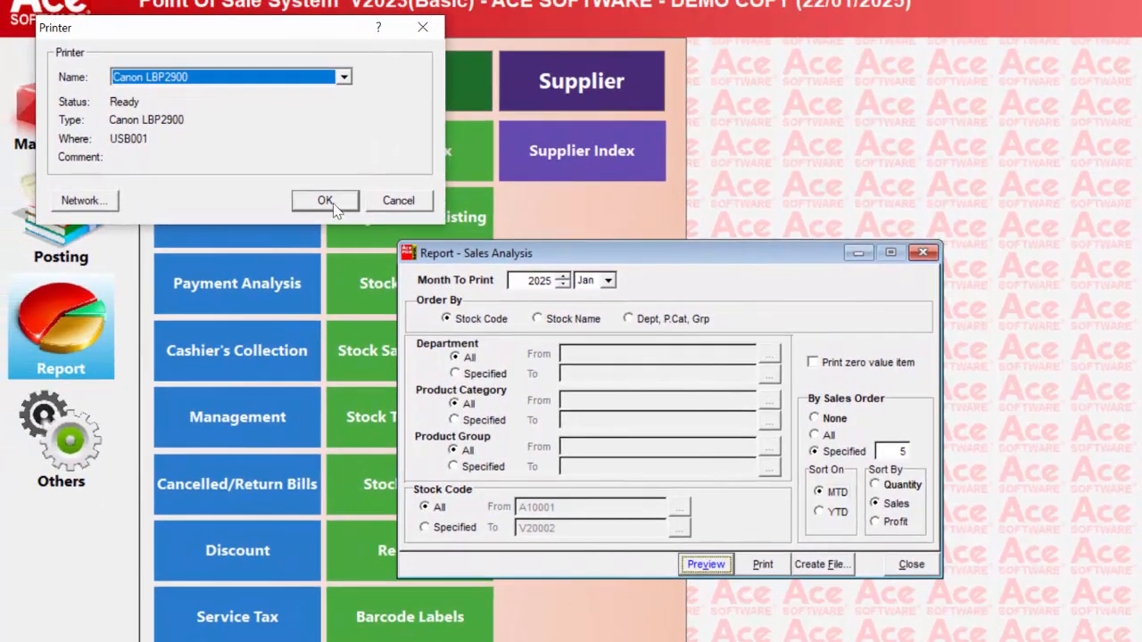
click(344, 76)
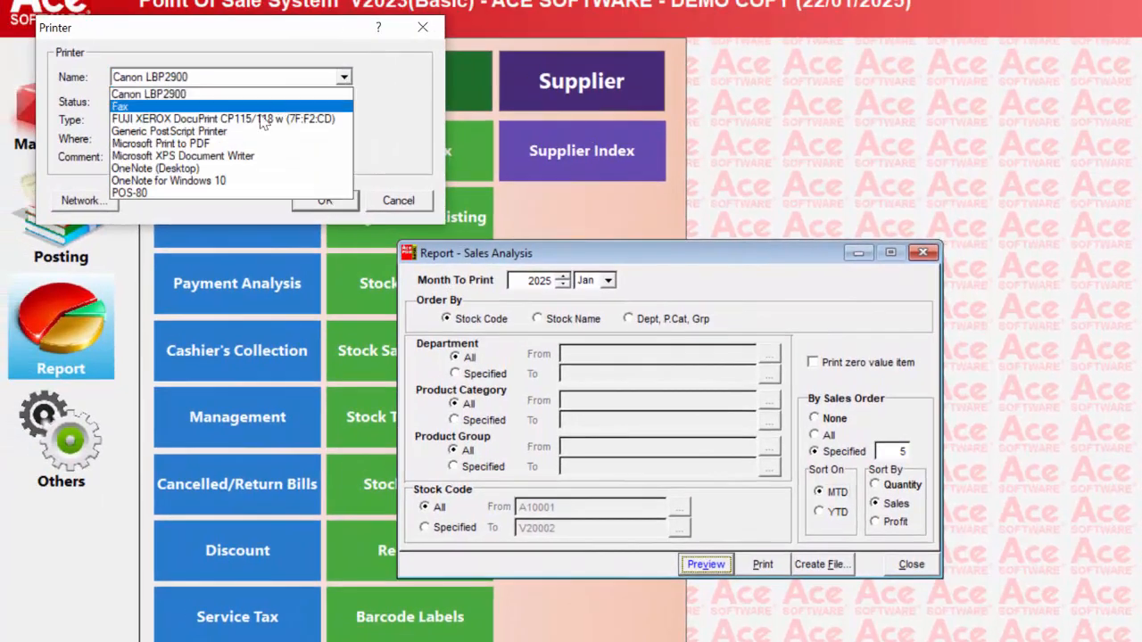
click(234, 145)
click(325, 200)
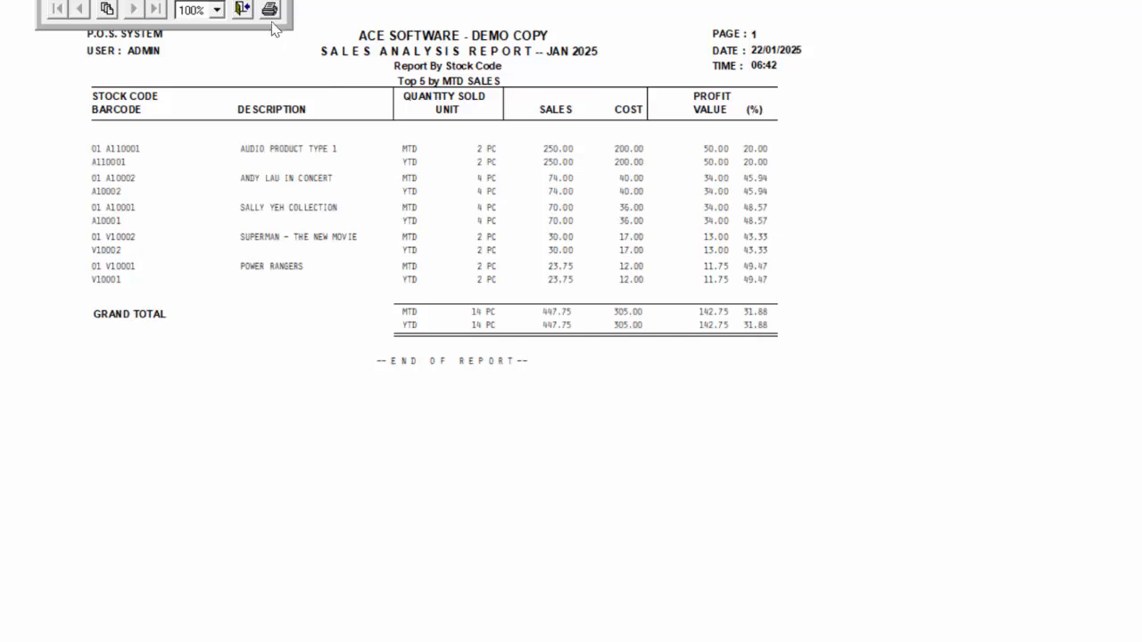
Close the Sales Analysis preview and report, and open the Stock Transaction report, entering the cost-price password
click(244, 13)
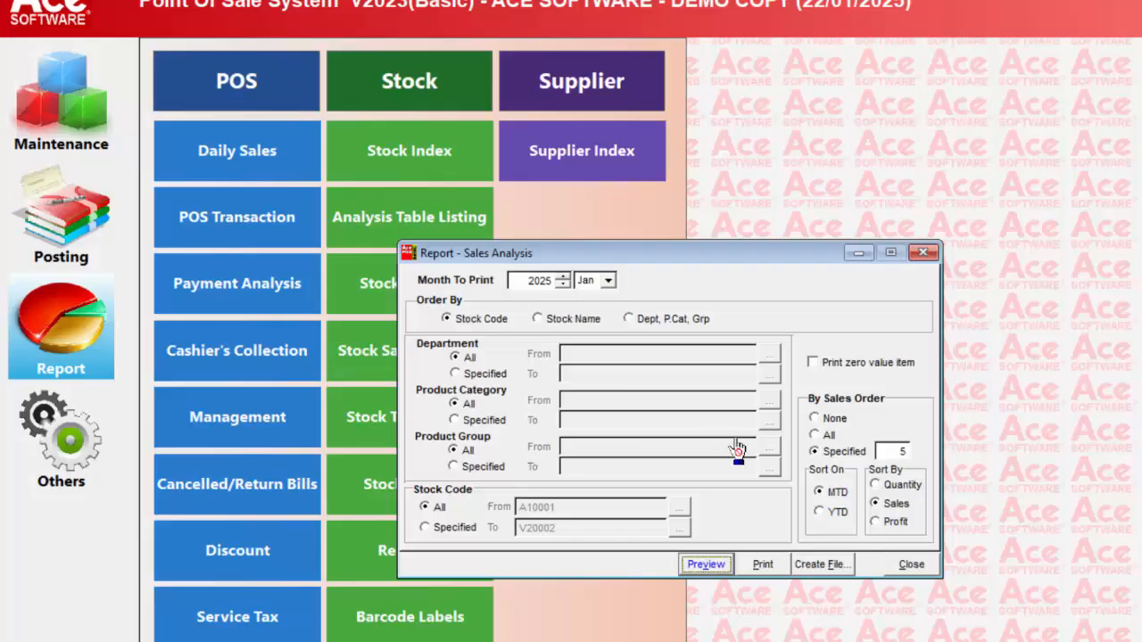
click(910, 563)
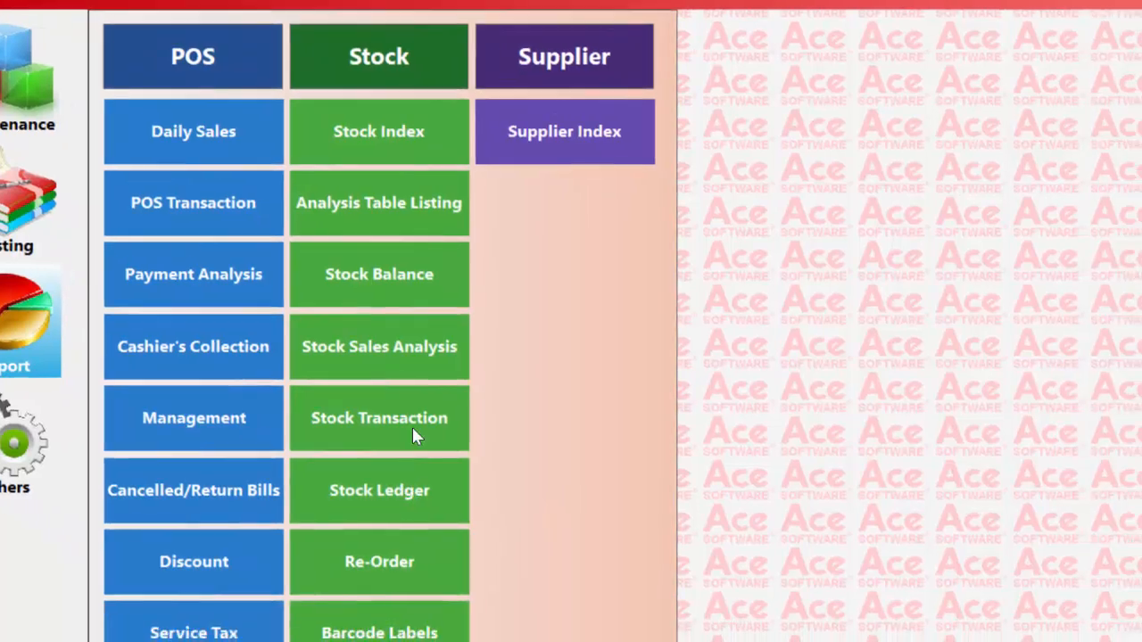
click(493, 482)
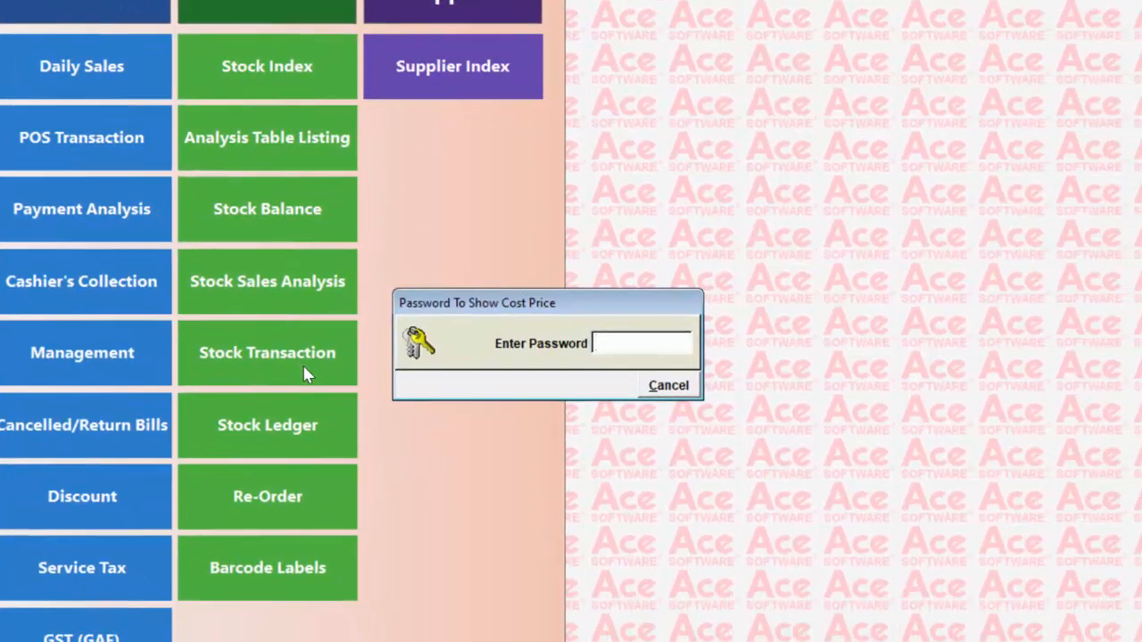
key(Return)
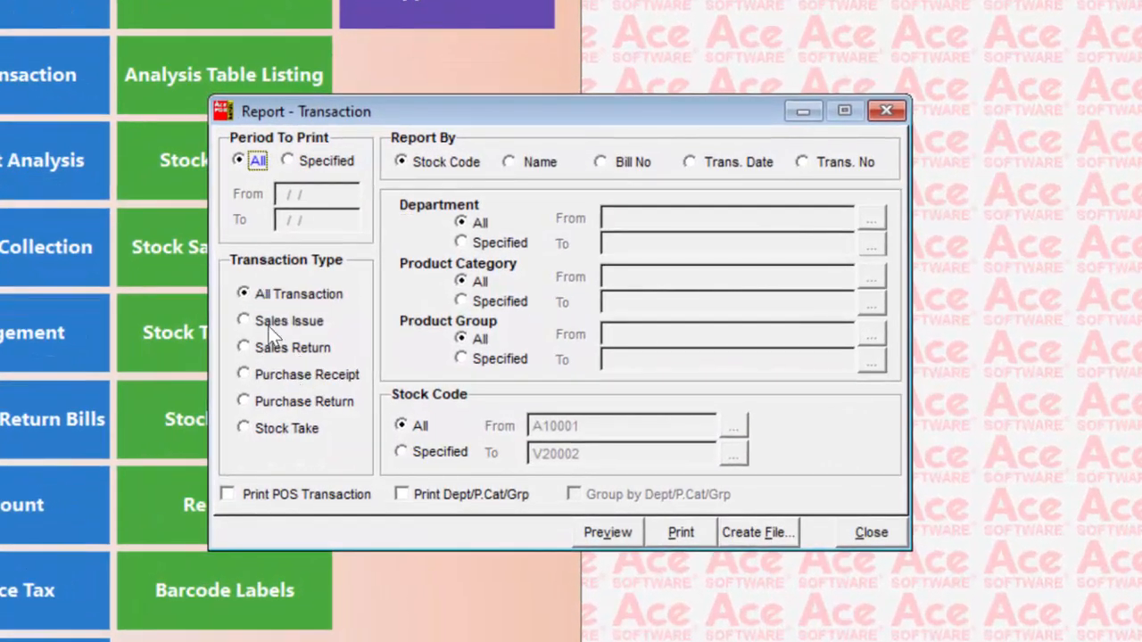
Set the Transaction report to Purchase Receipt for the specified period 01/01/2025 to 22/01/2025
click(272, 321)
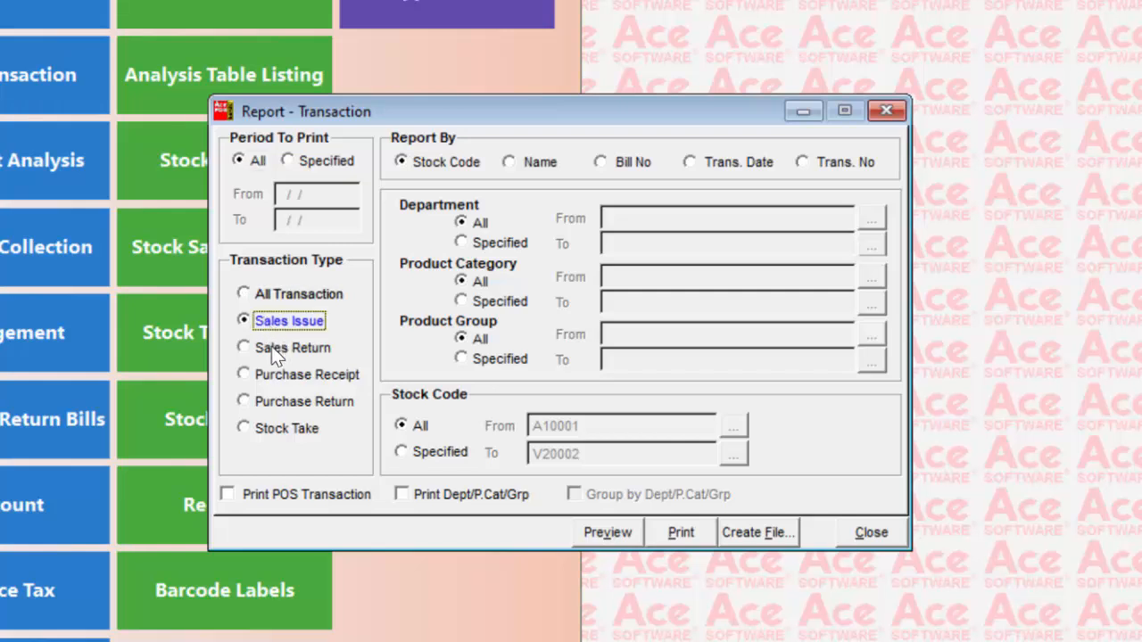
click(272, 348)
click(269, 375)
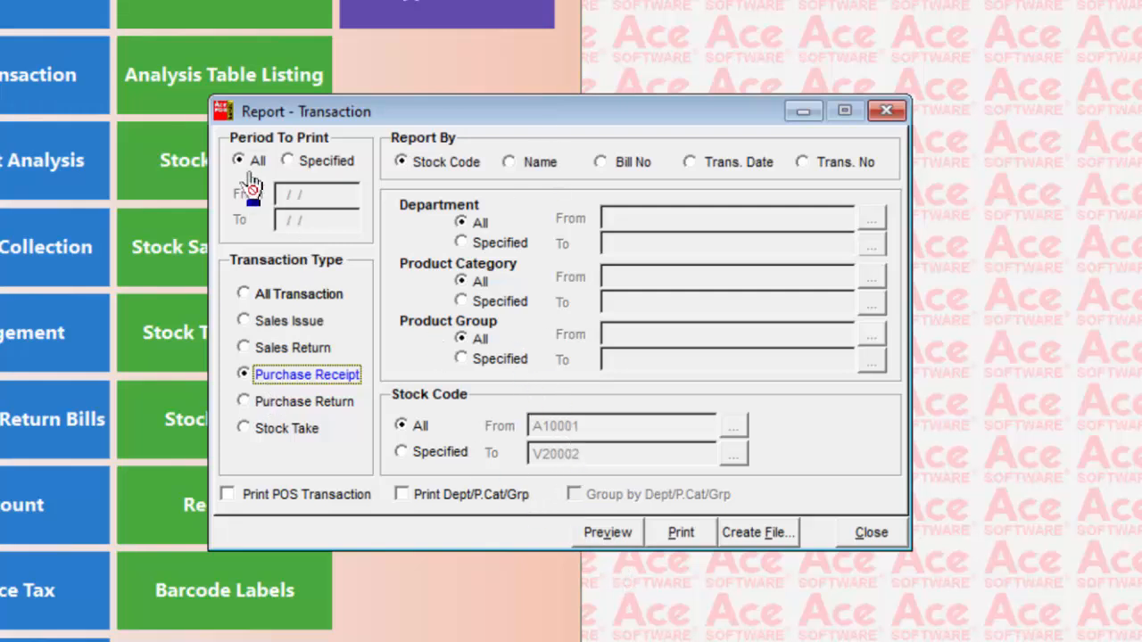
click(288, 161)
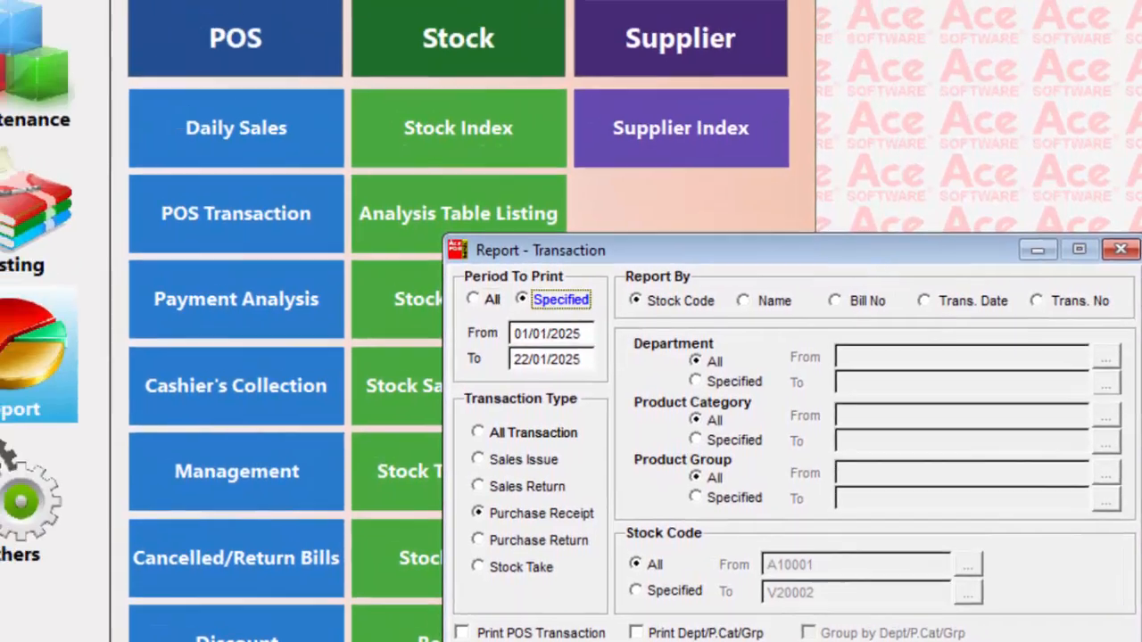
Preview the purchase receipt transaction listing using Microsoft Print to PDF, and close the report
click(602, 539)
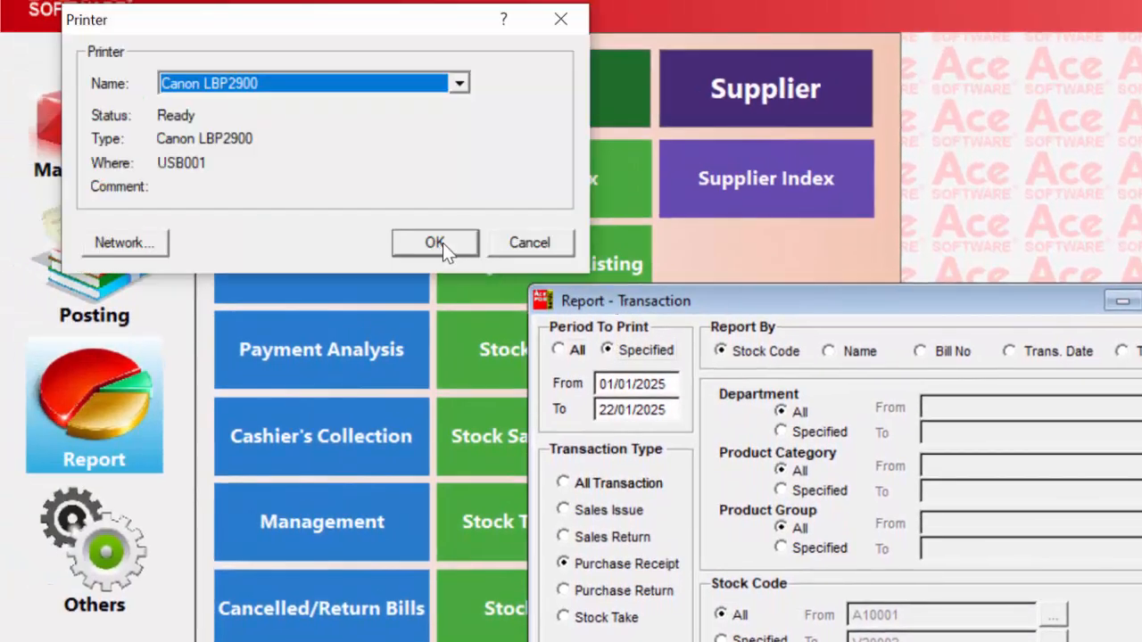
click(441, 88)
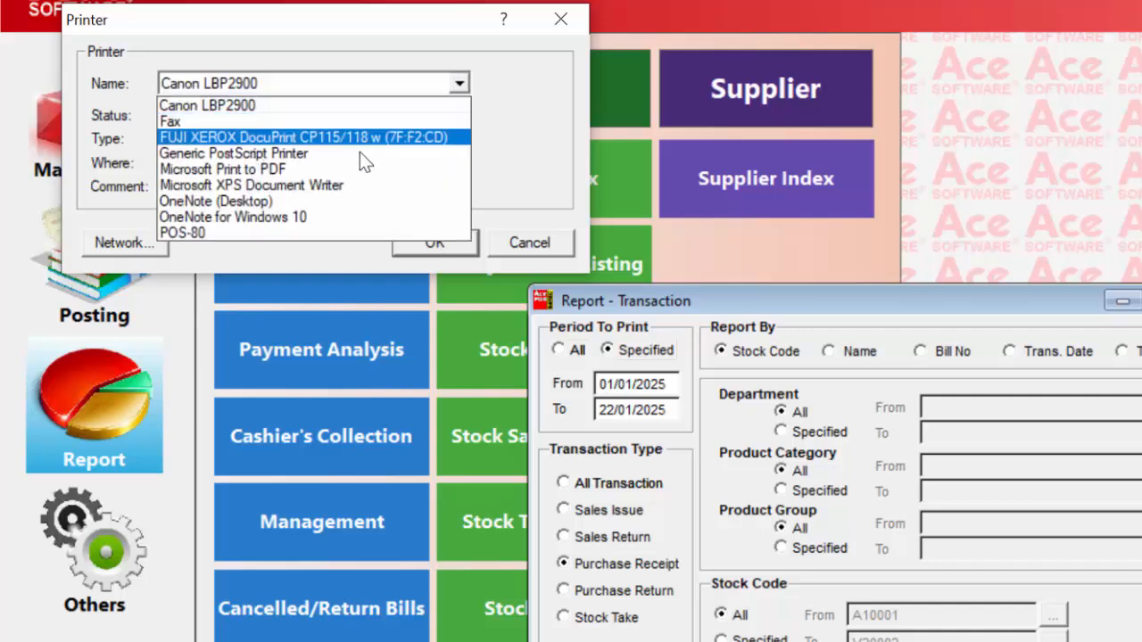
click(349, 165)
click(434, 244)
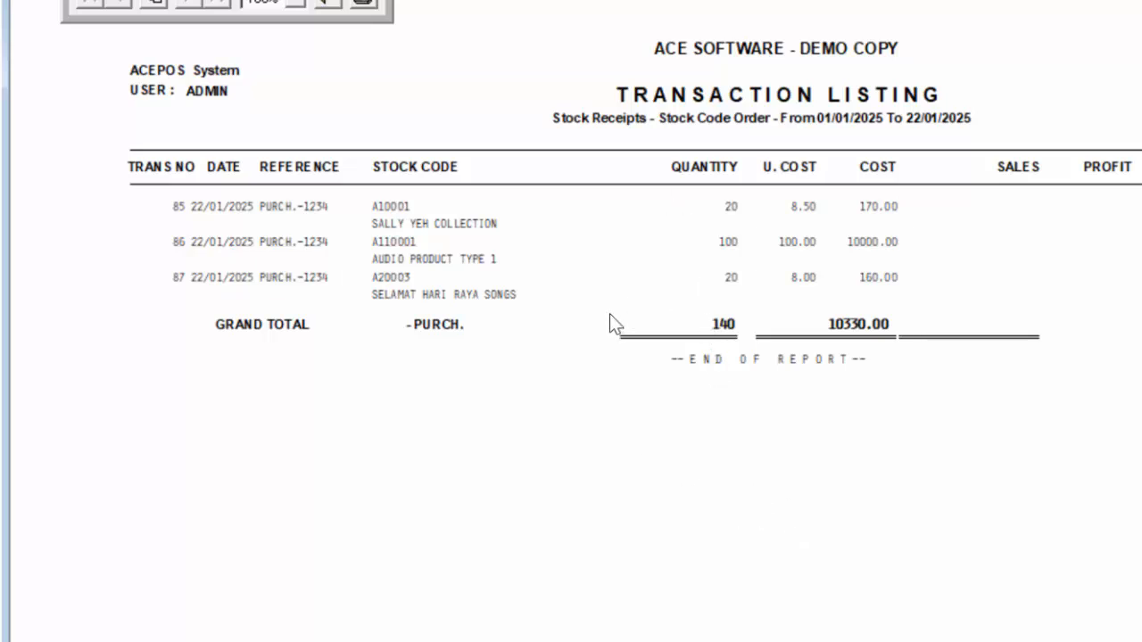
click(327, 5)
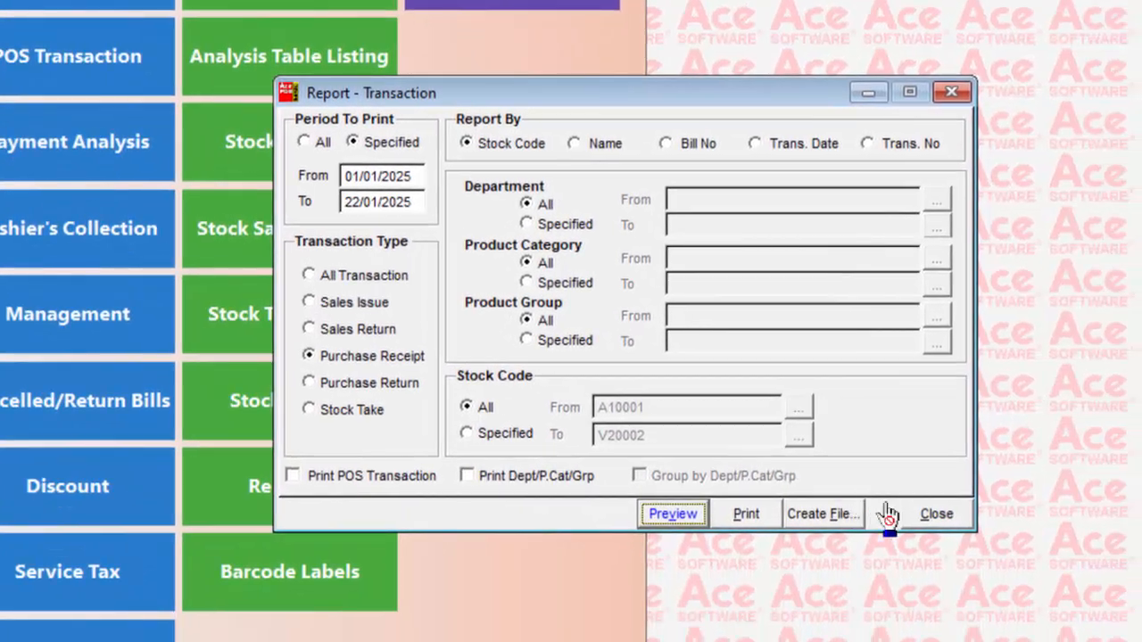
click(936, 514)
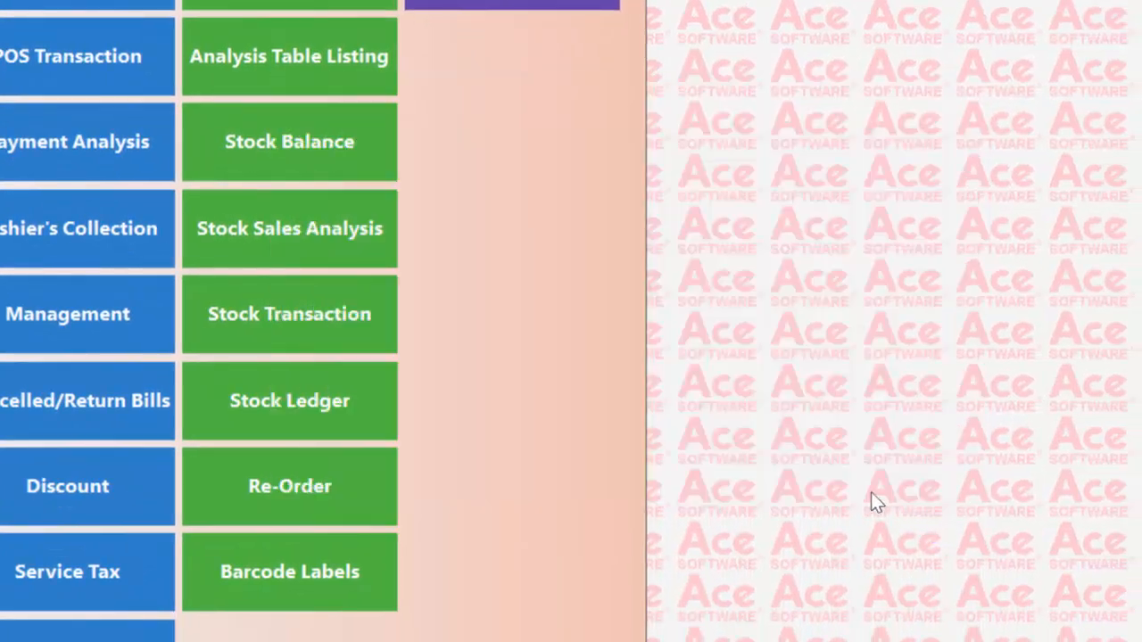
Open the Stock Ledger report with the cost-price password and limit it to stock codes A10001 to A10002
click(314, 420)
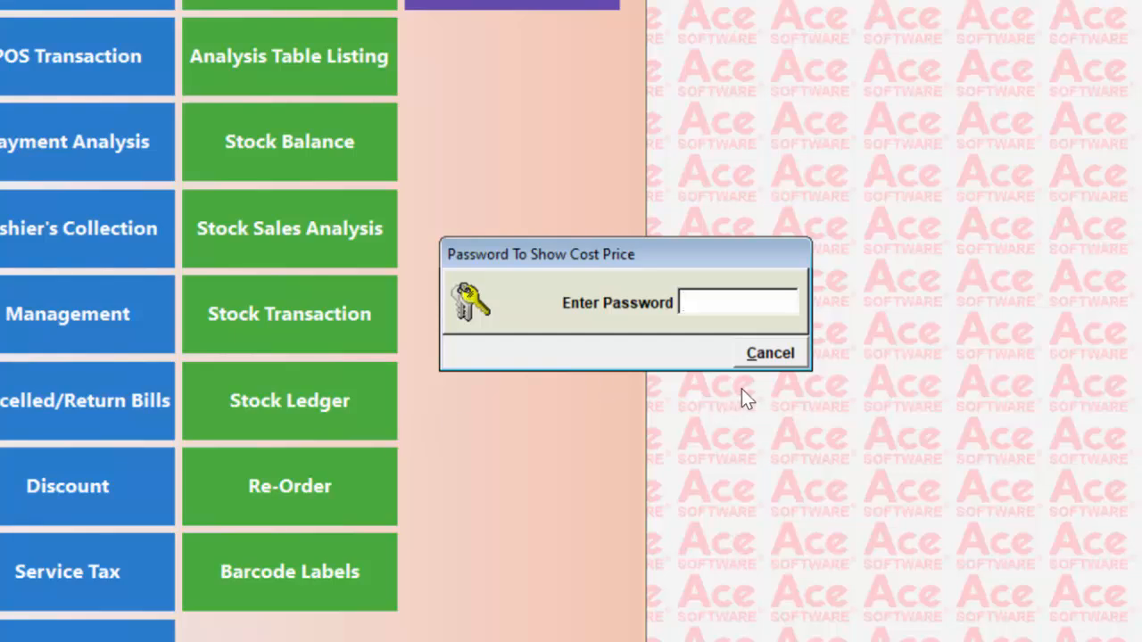
text(*)
key(Return)
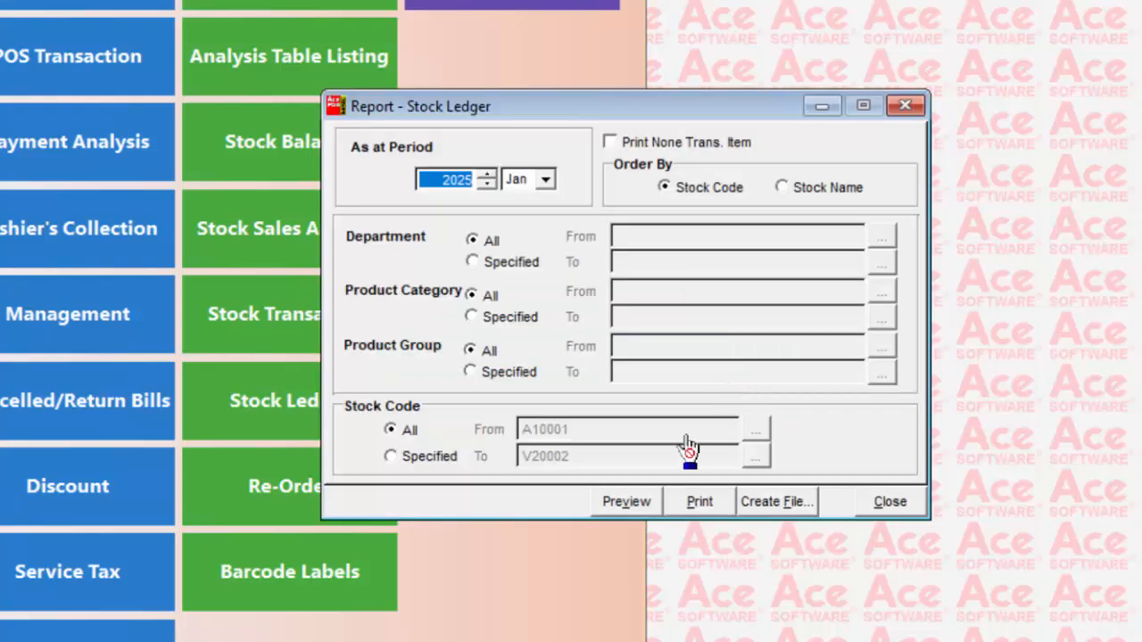
click(430, 455)
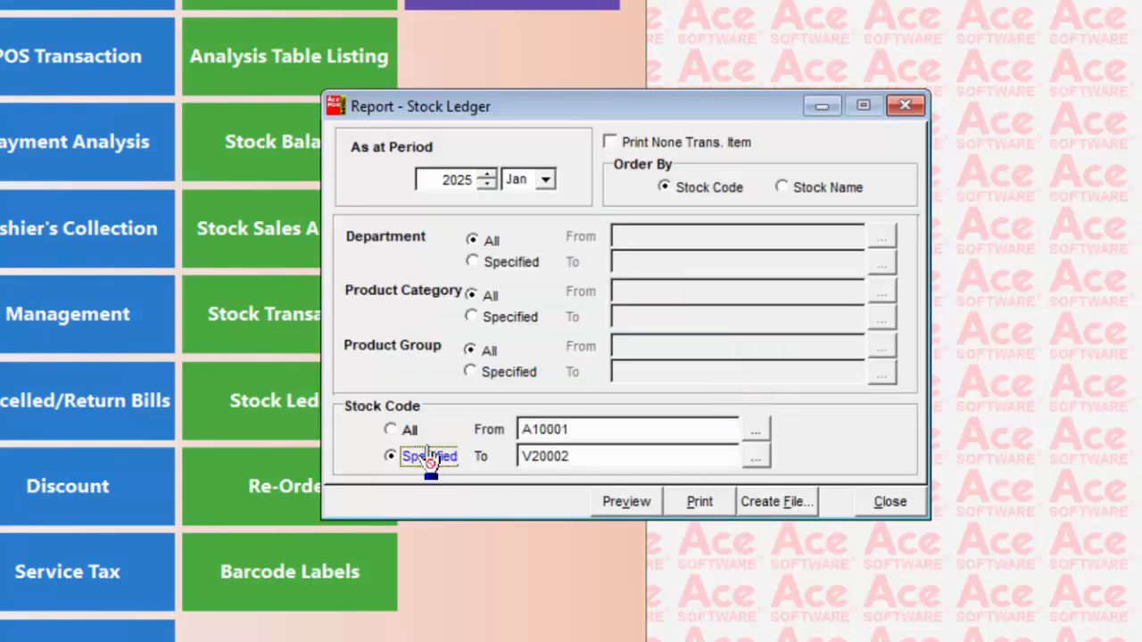
click(756, 431)
double_click(560, 181)
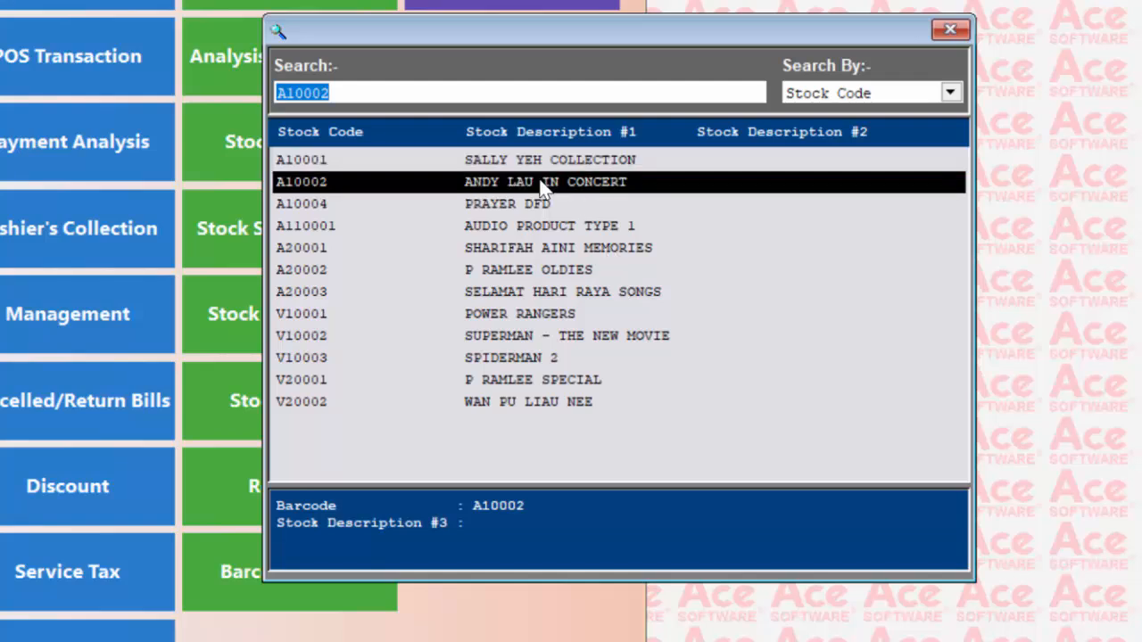
Preview the January 2025 Stock Ledger report for the specified stock codes, and close the report
click(647, 503)
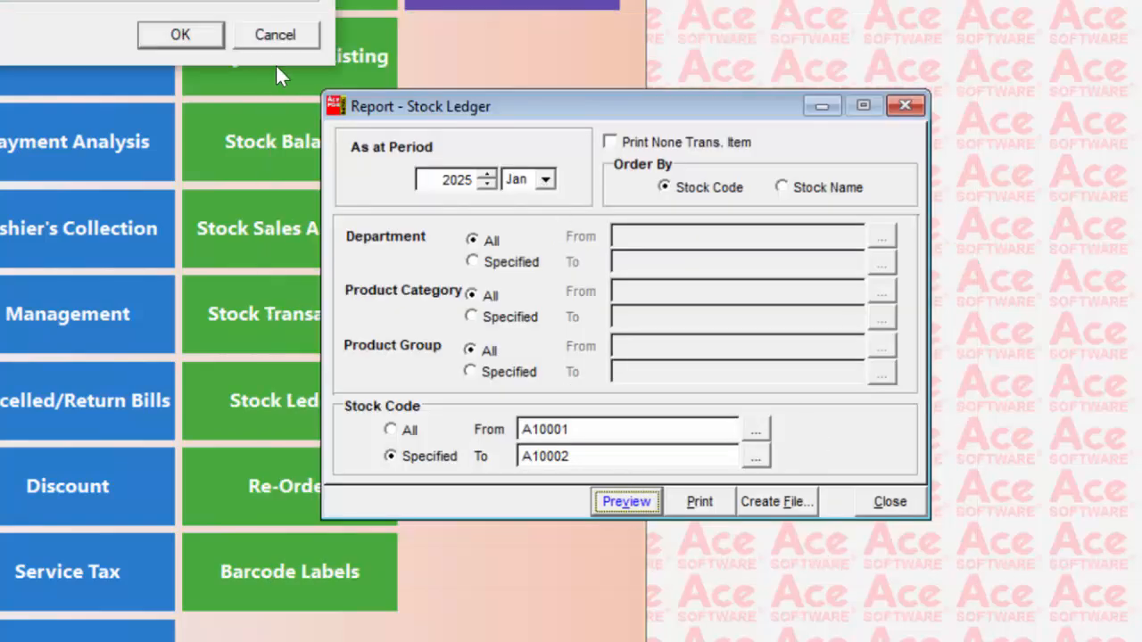
click(207, 1)
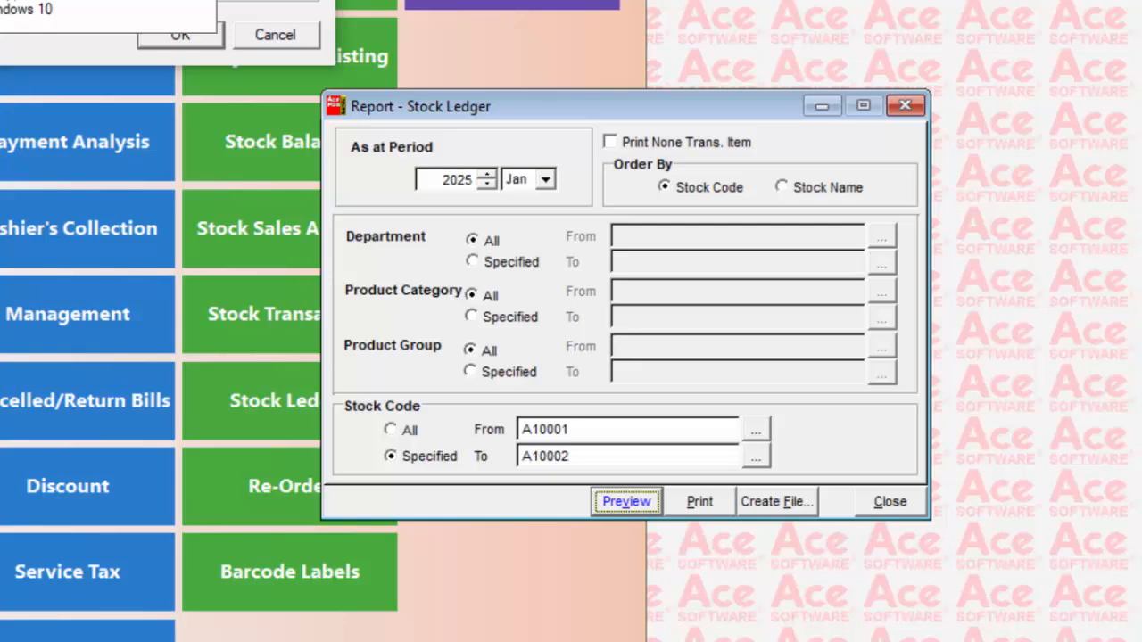
click(134, 1)
click(167, 29)
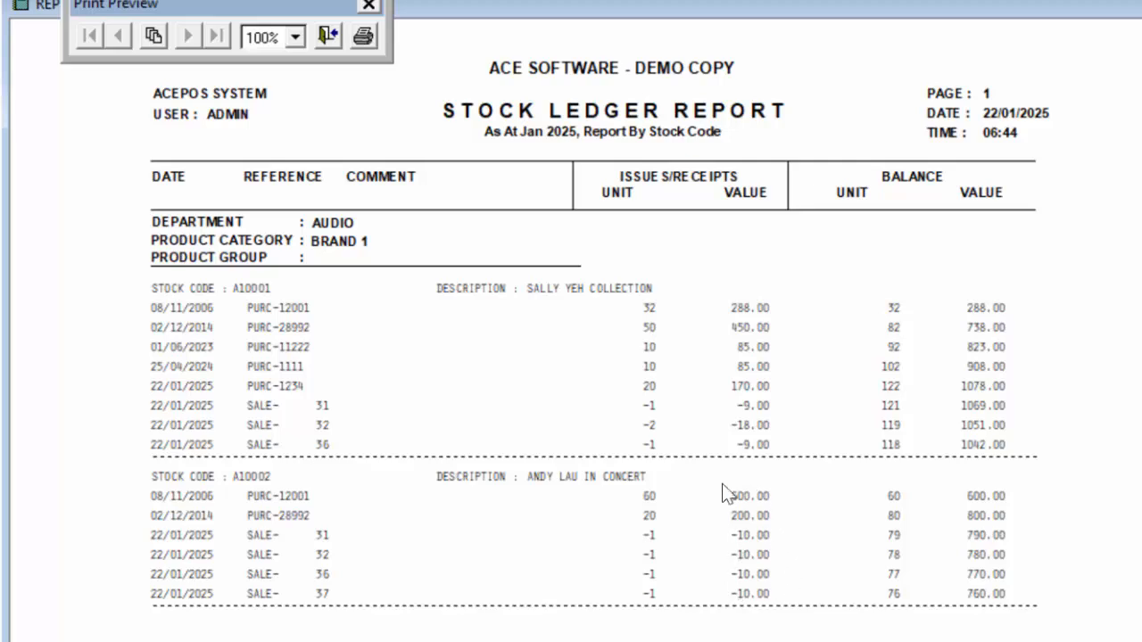
click(256, 0)
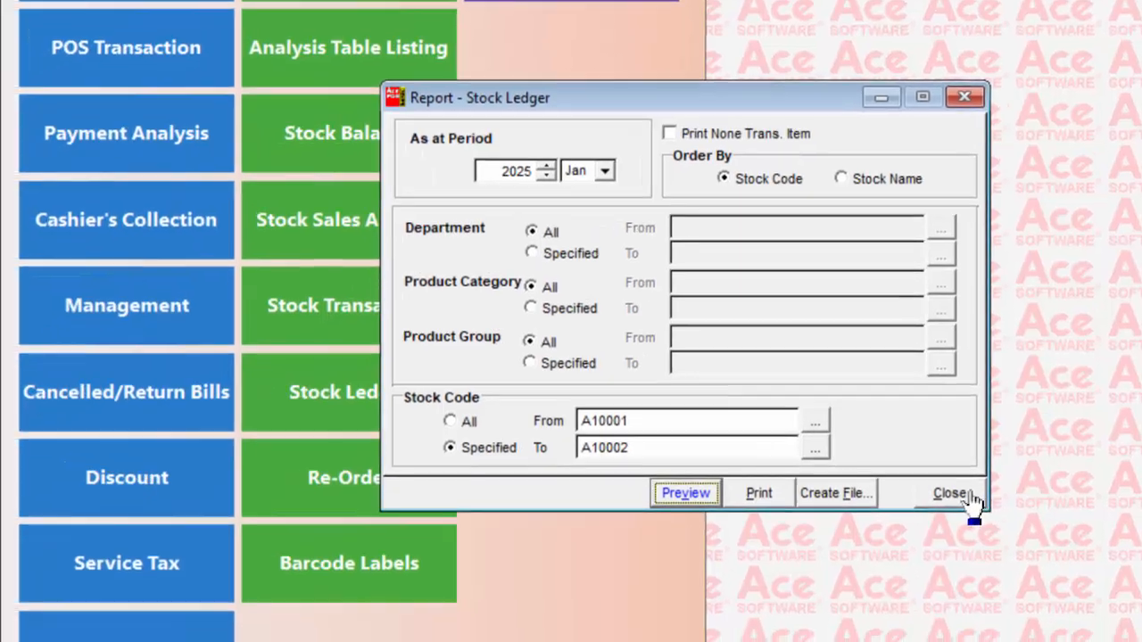
click(960, 496)
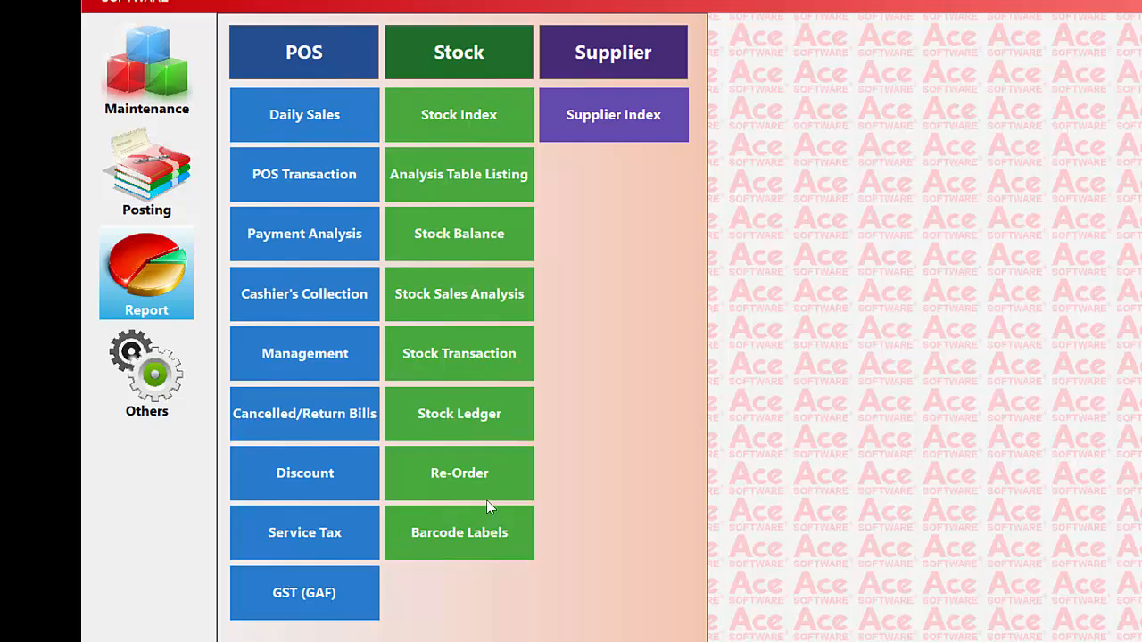
Open the Re-Order report, entering the cost-price password
click(472, 477)
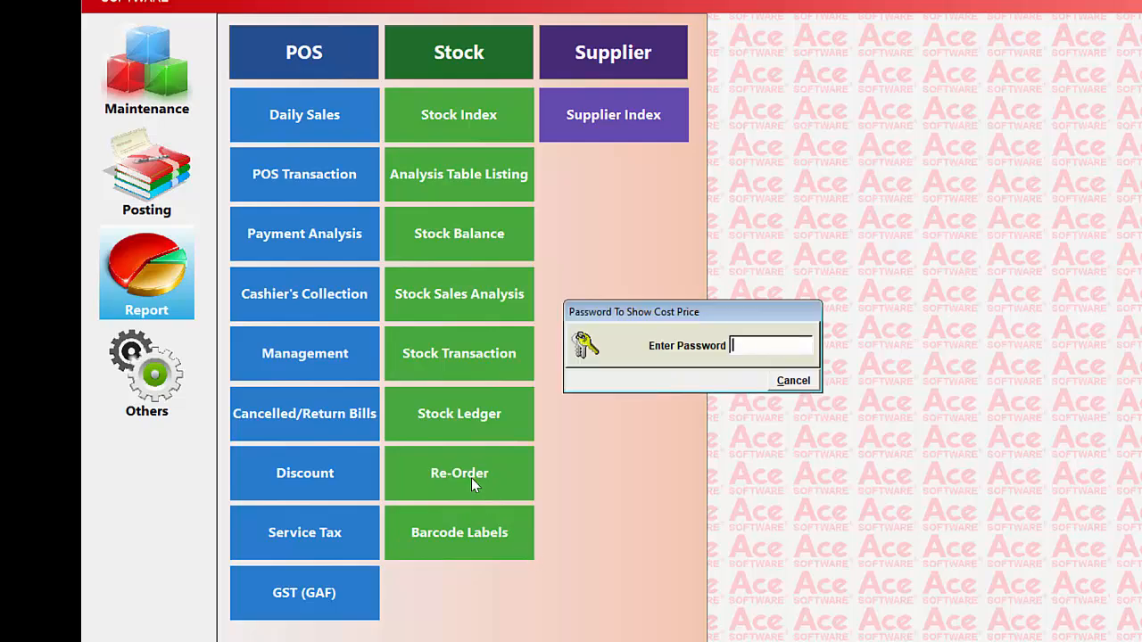
text(***)
key(Return)
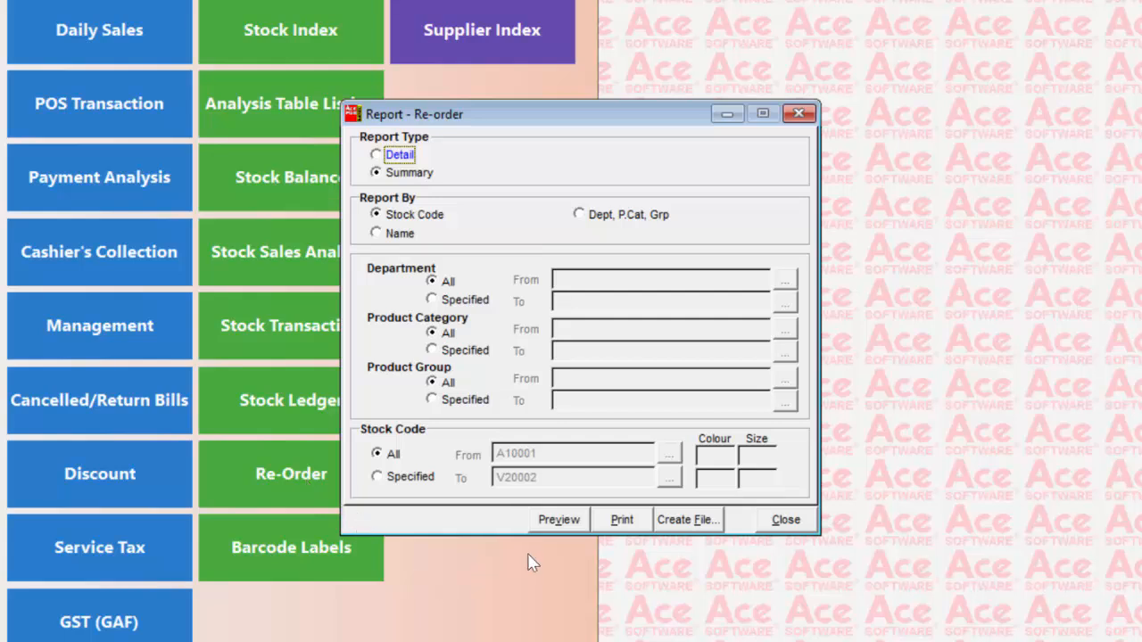
Preview the summary Re-Order report by stock code using Microsoft Print to PDF, and close the report
click(561, 523)
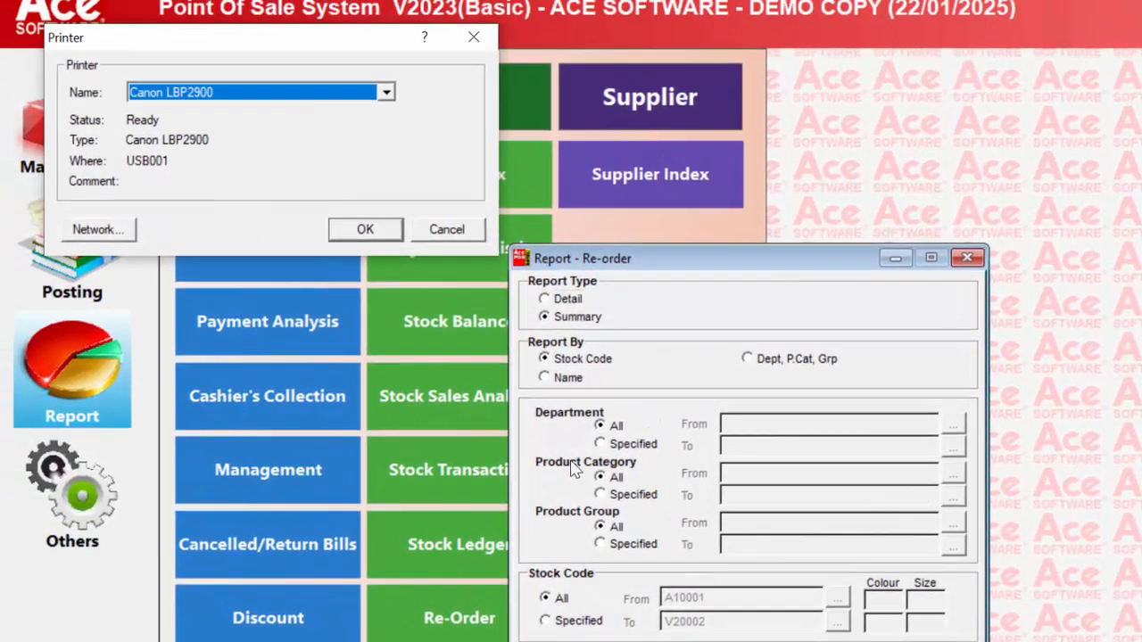
click(346, 92)
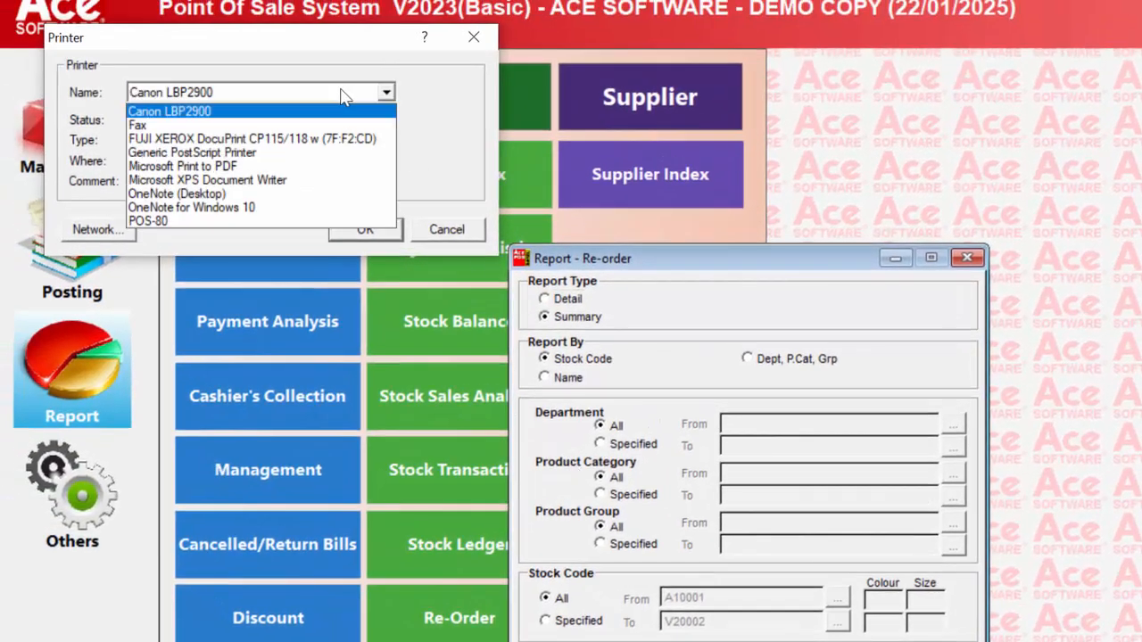
click(250, 162)
click(365, 229)
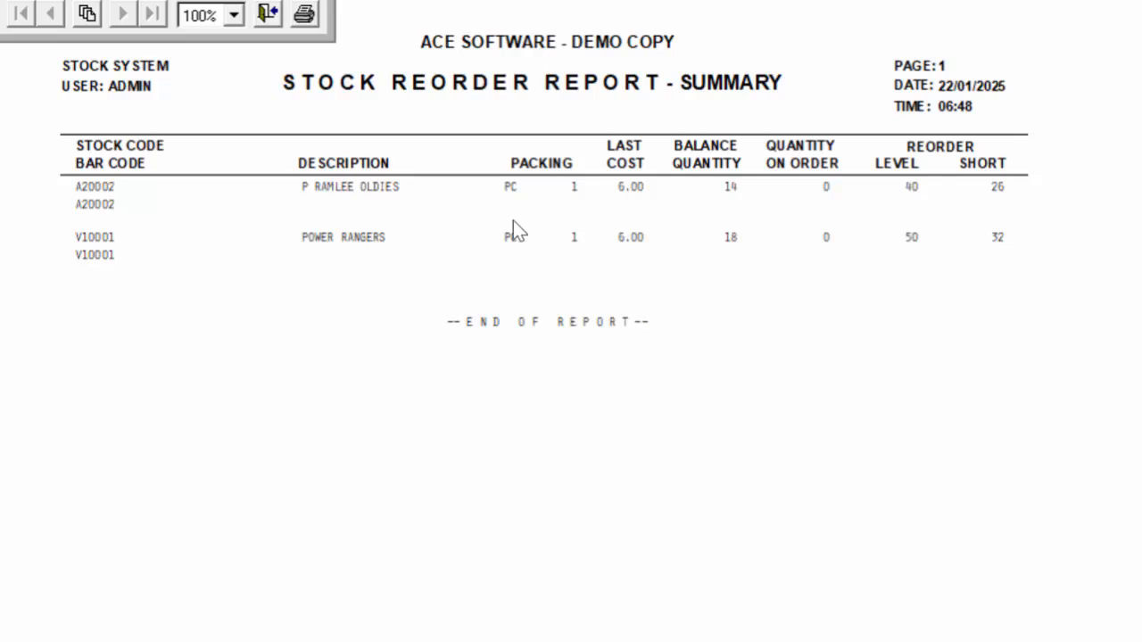
click(273, 16)
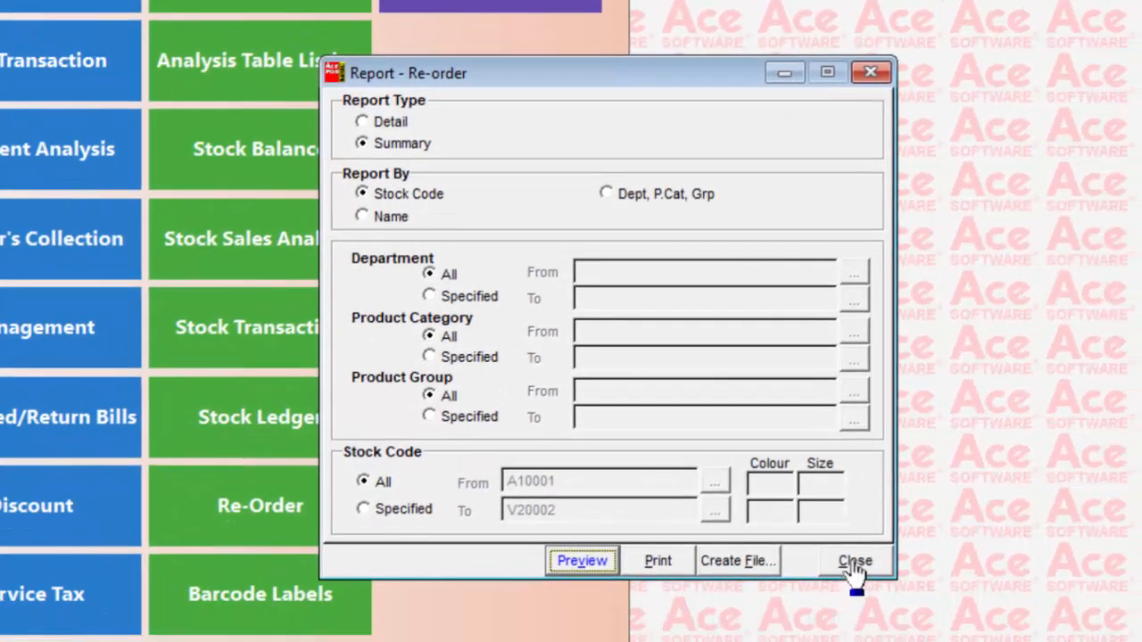
click(855, 561)
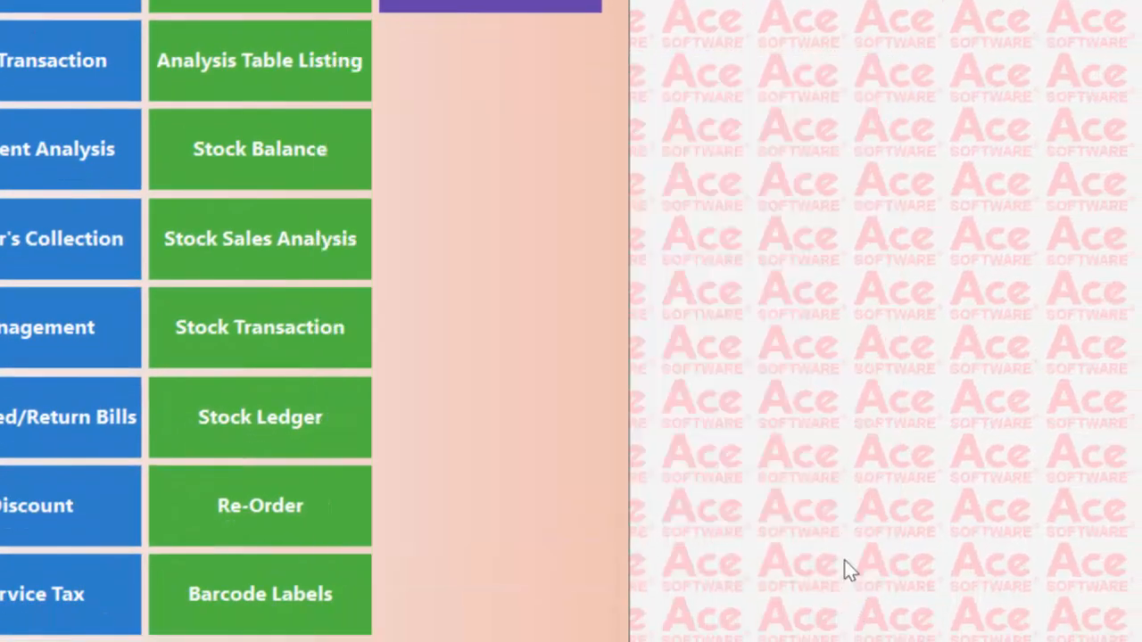
Preview the barcode labels for all stock codes at location 01 in normal barcode format, and close the report
click(262, 612)
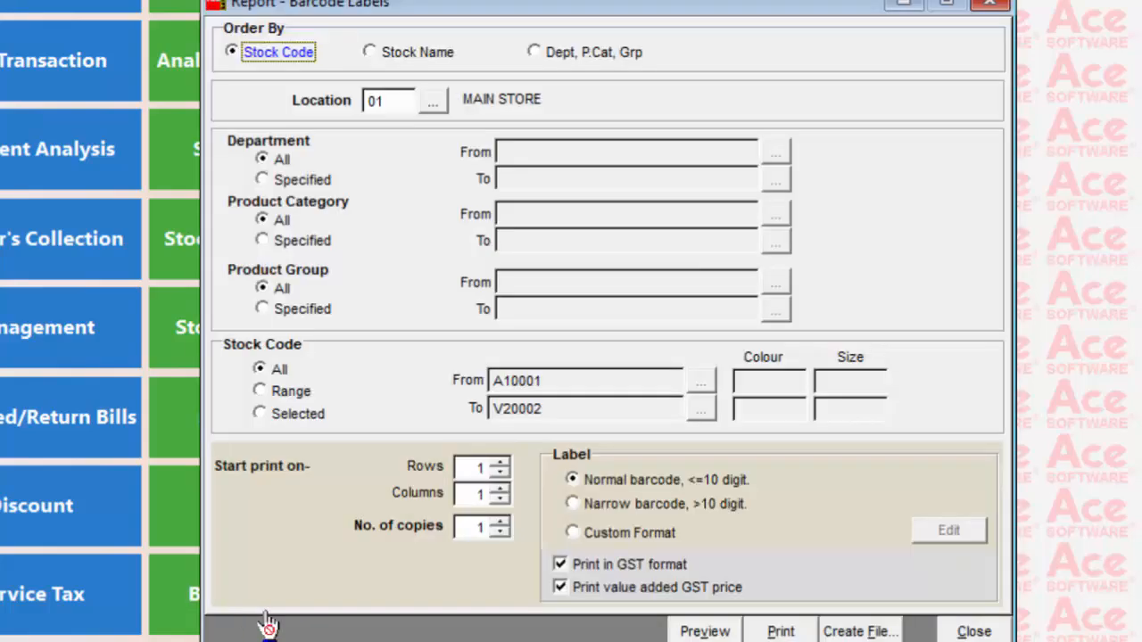
click(703, 631)
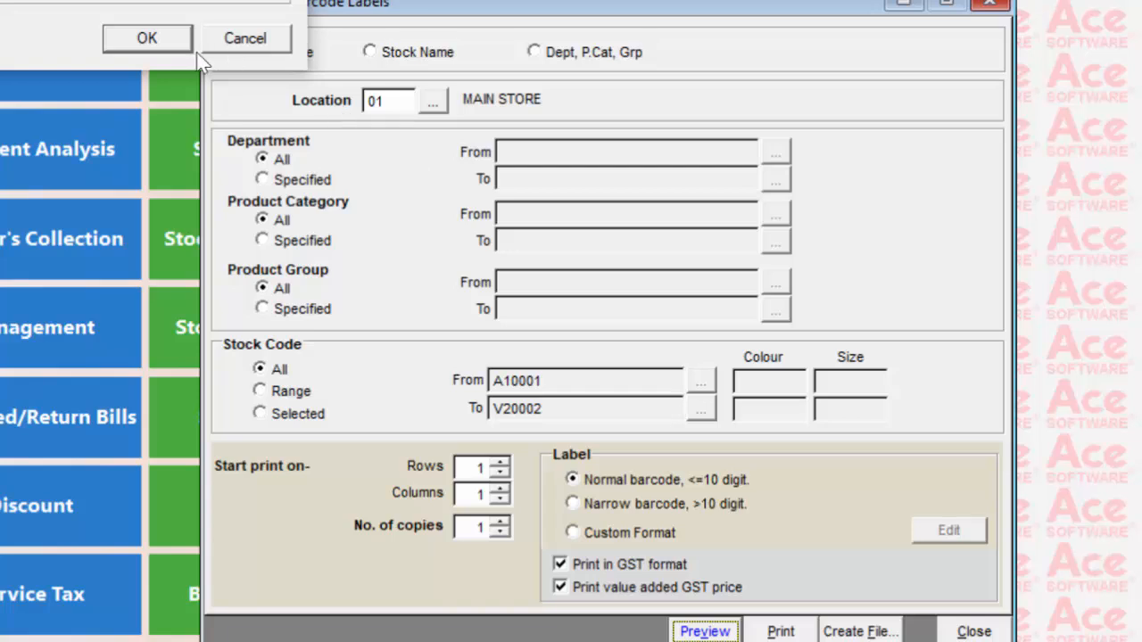
click(175, 0)
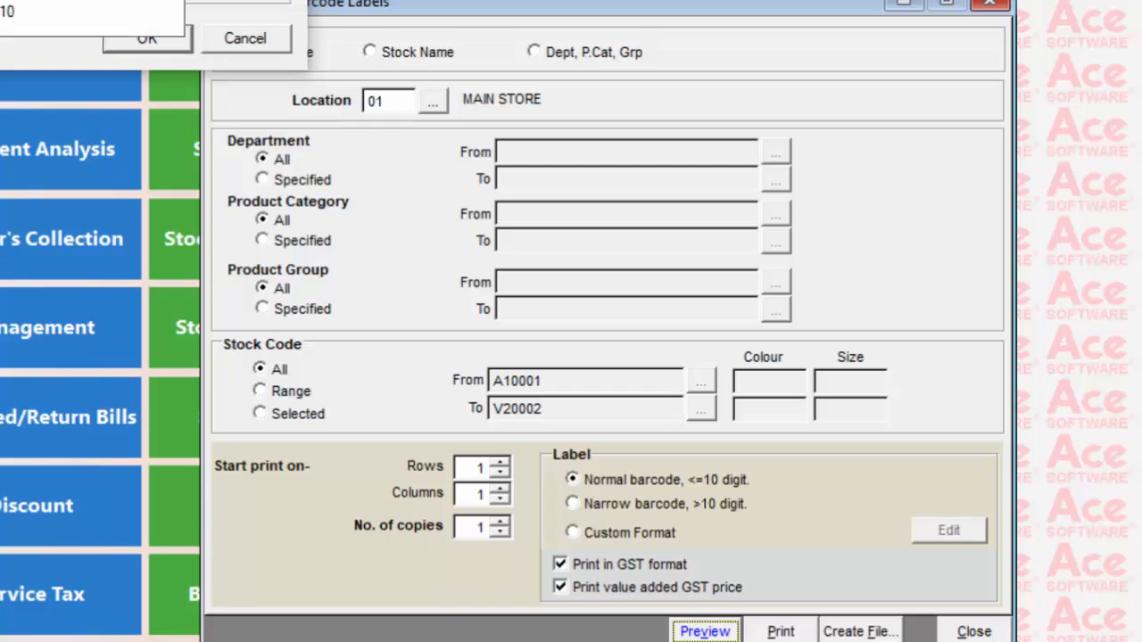
click(122, 26)
click(143, 37)
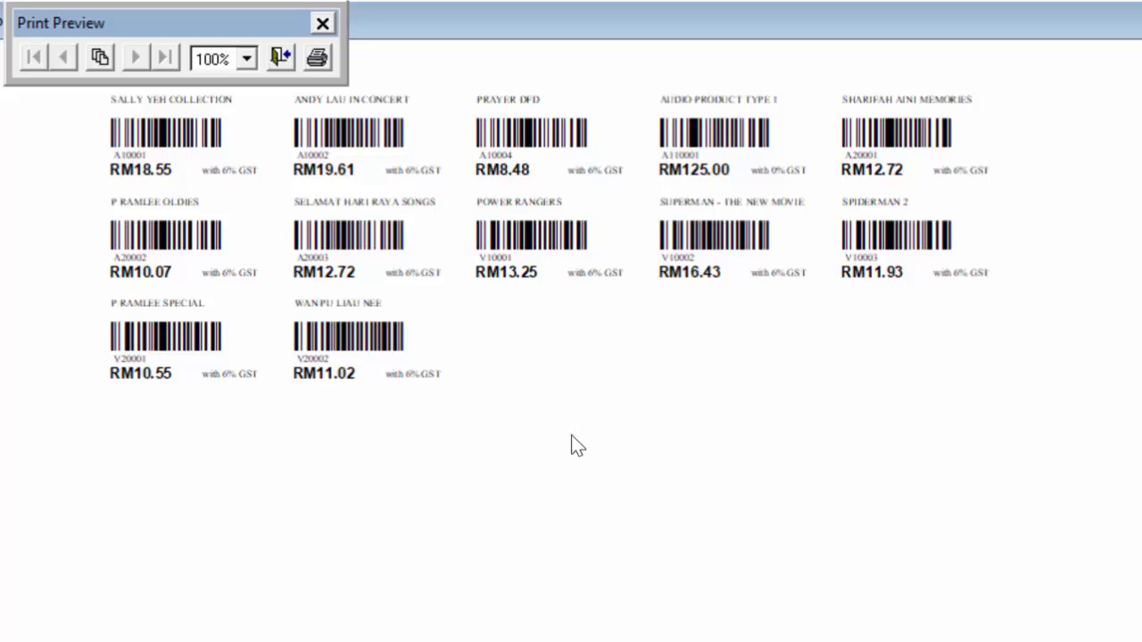
click(279, 56)
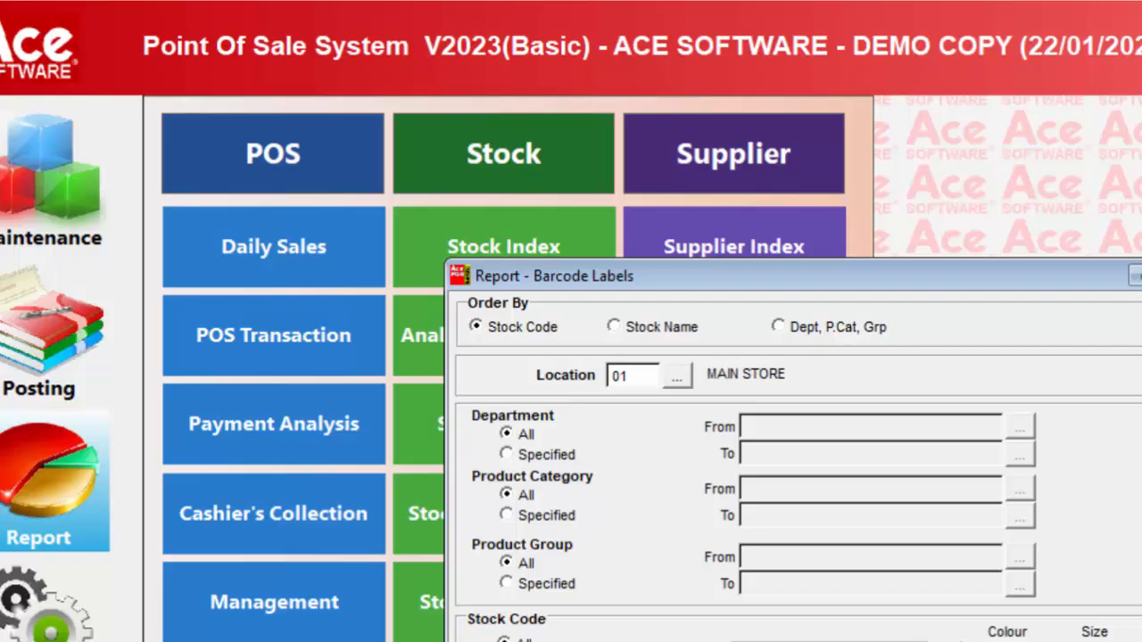
key(Escape)
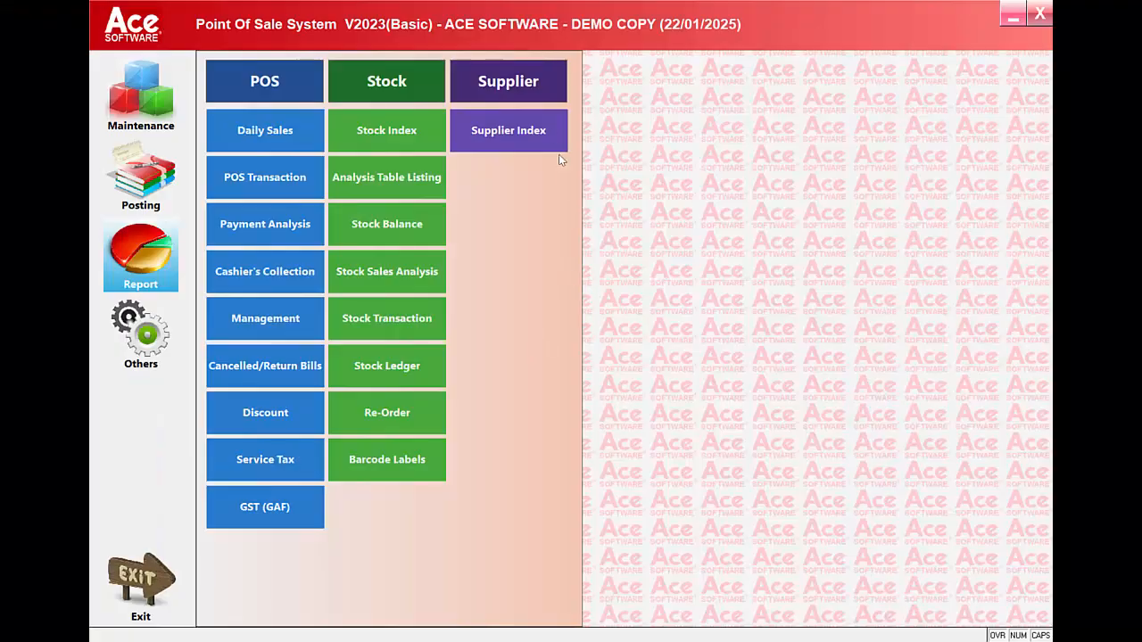
Preview the Supplier Index report by account number for all suppliers using Microsoft Print to PDF, and close the report
click(542, 138)
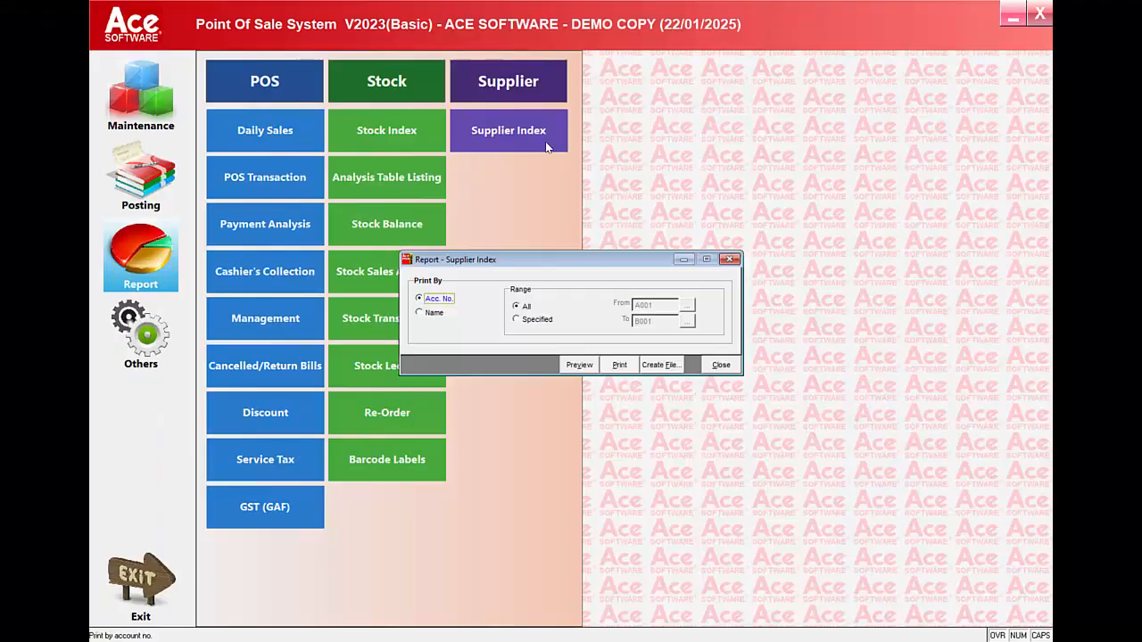
click(580, 364)
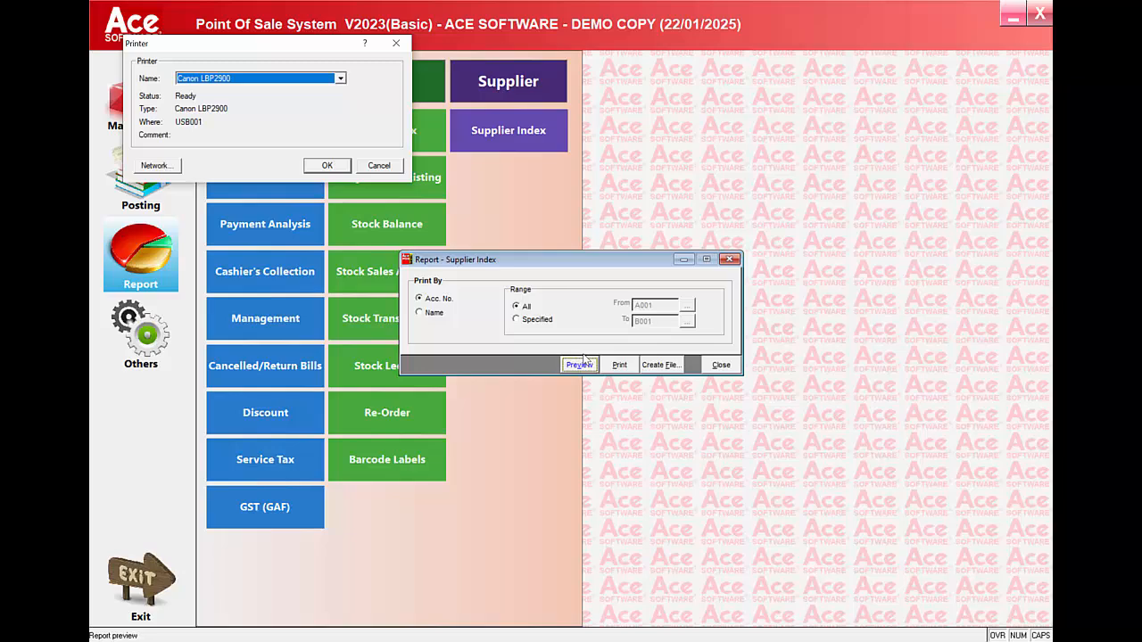
click(279, 85)
click(259, 118)
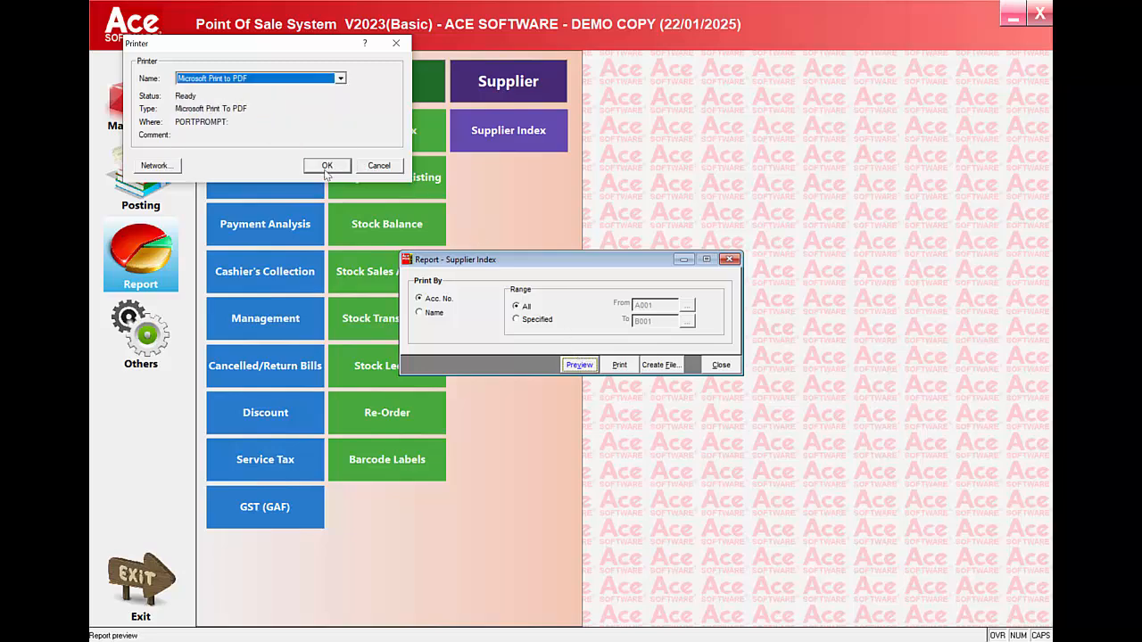
click(327, 168)
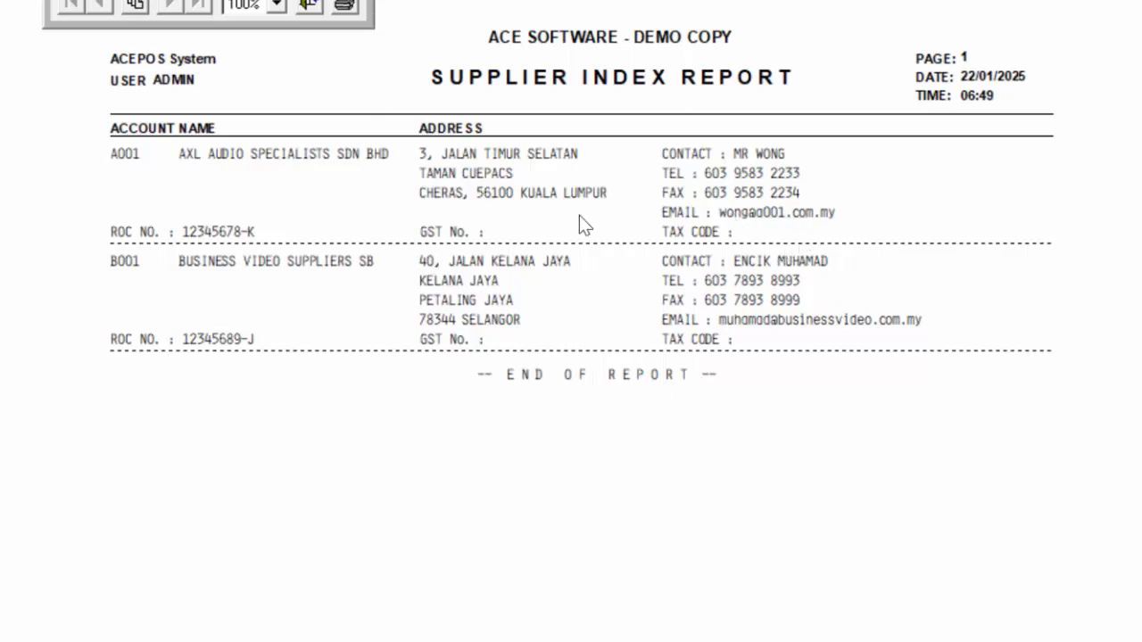
click(309, 7)
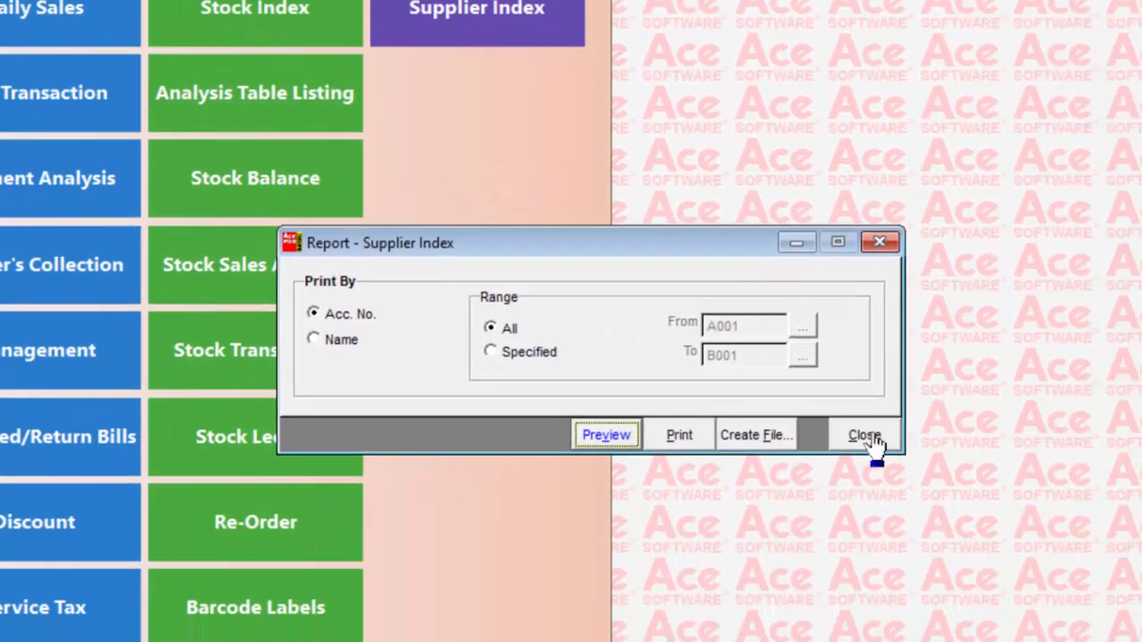
click(864, 436)
Review the System Setup administrative settings for company profile, stock, report, cost and price, POS operation and printing
click(90, 511)
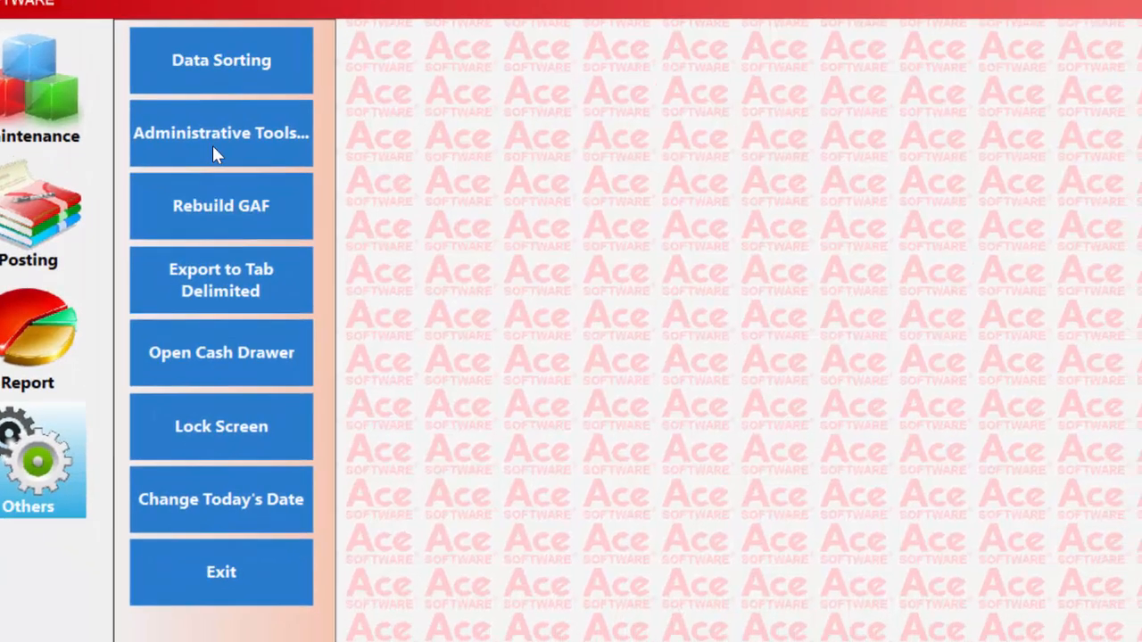
click(268, 192)
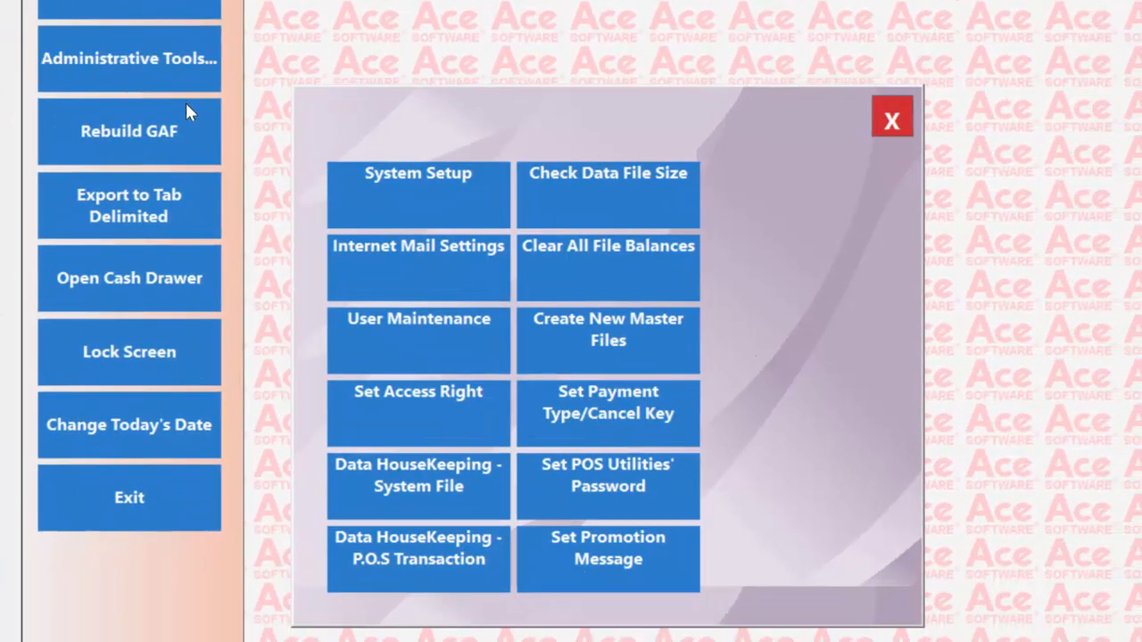
click(442, 216)
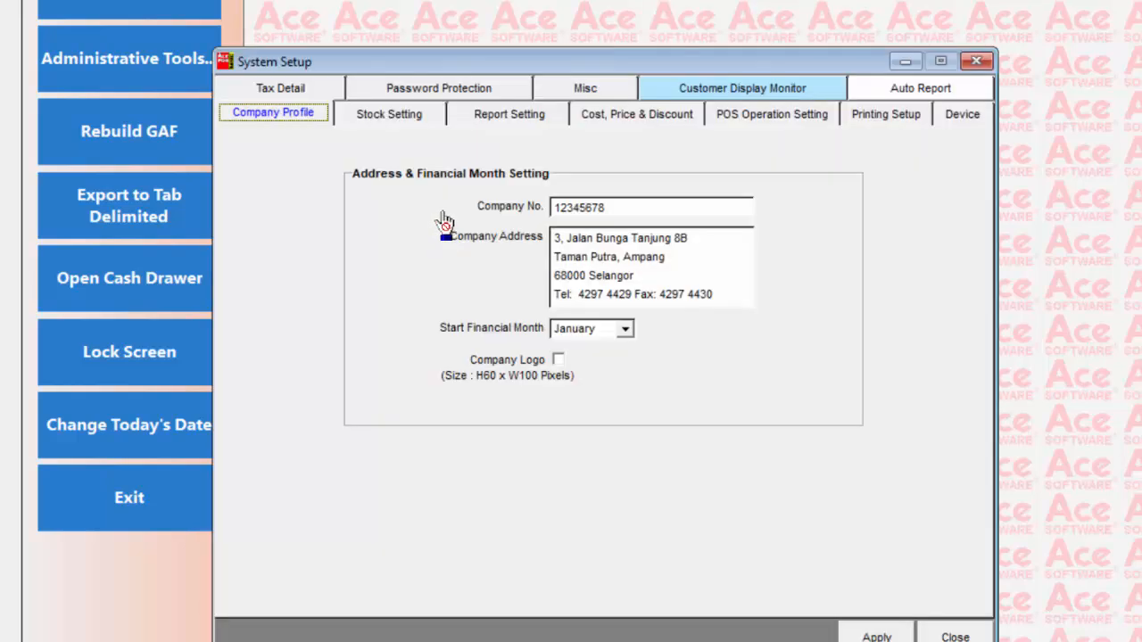
click(403, 115)
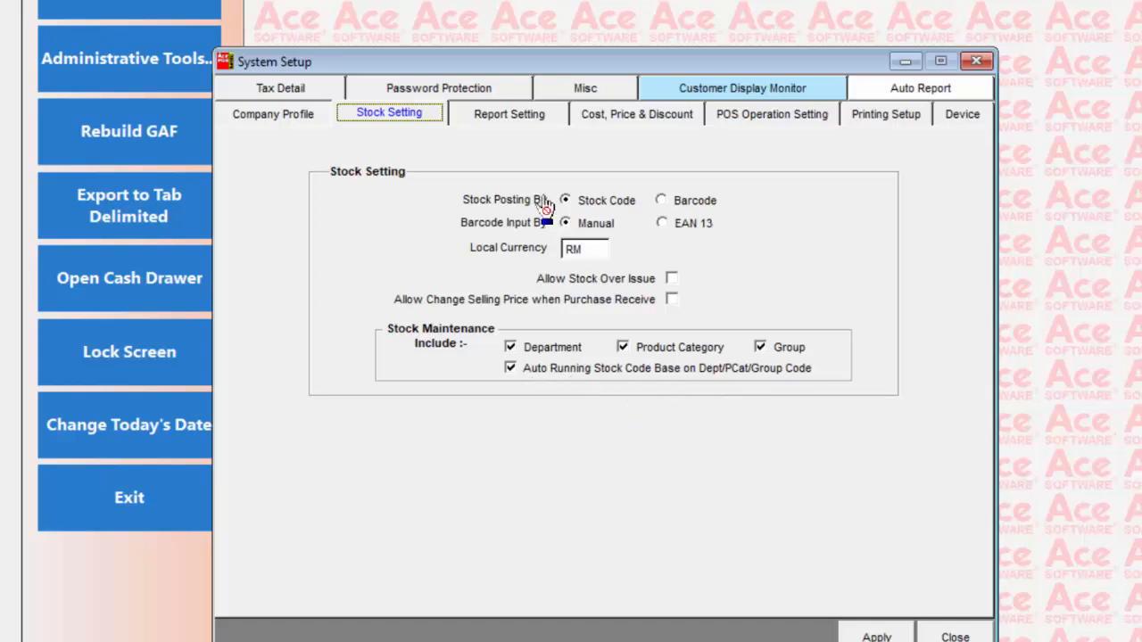
click(516, 119)
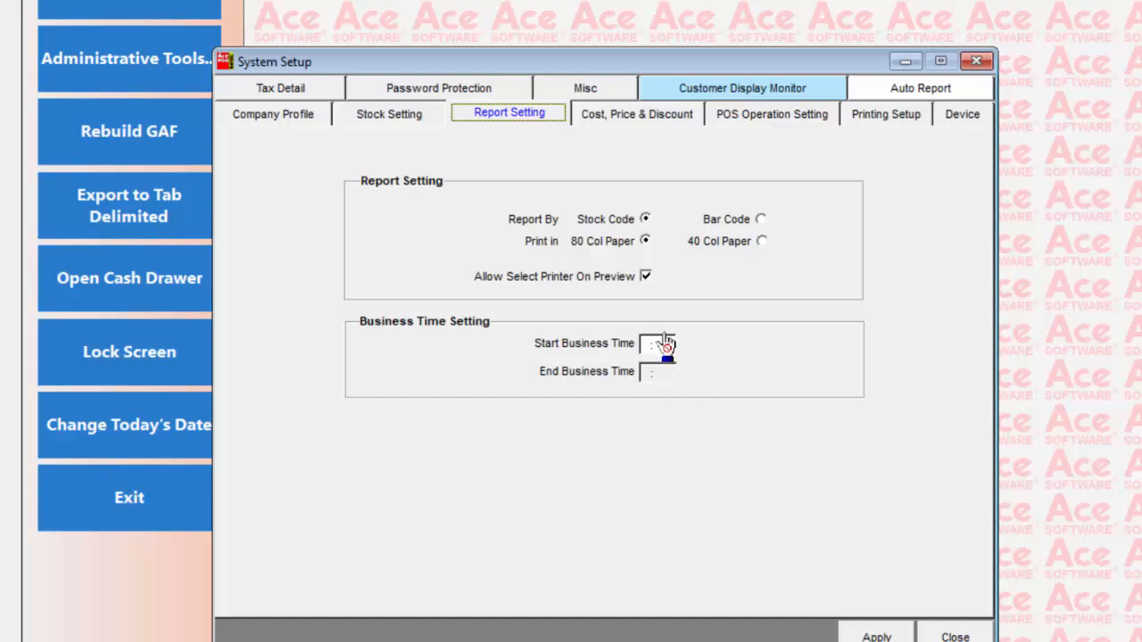
click(643, 118)
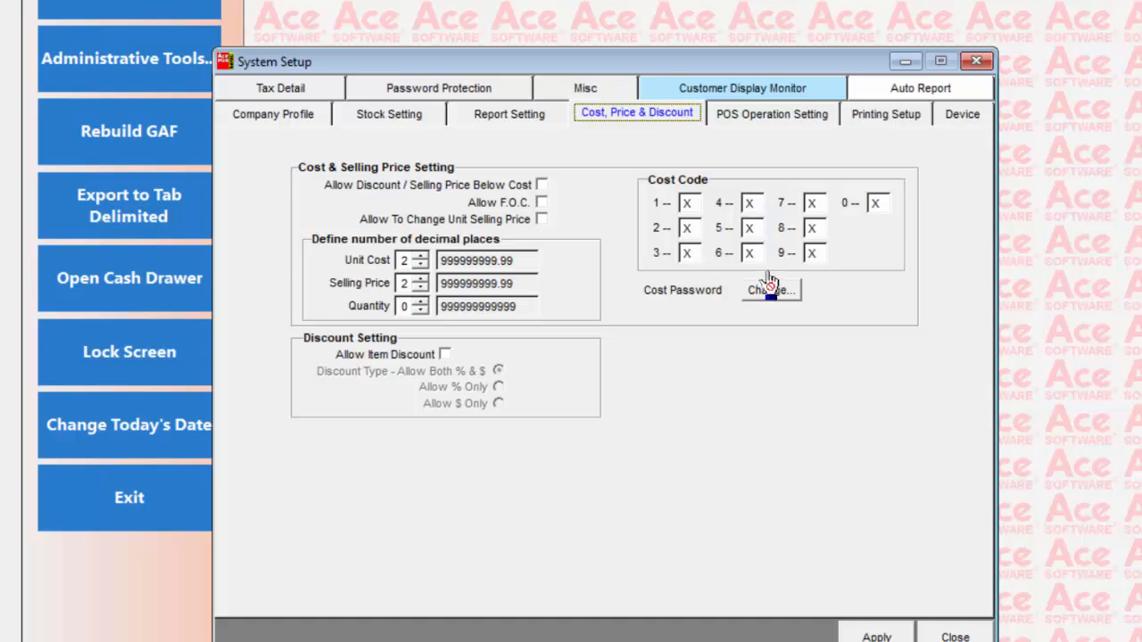
click(764, 116)
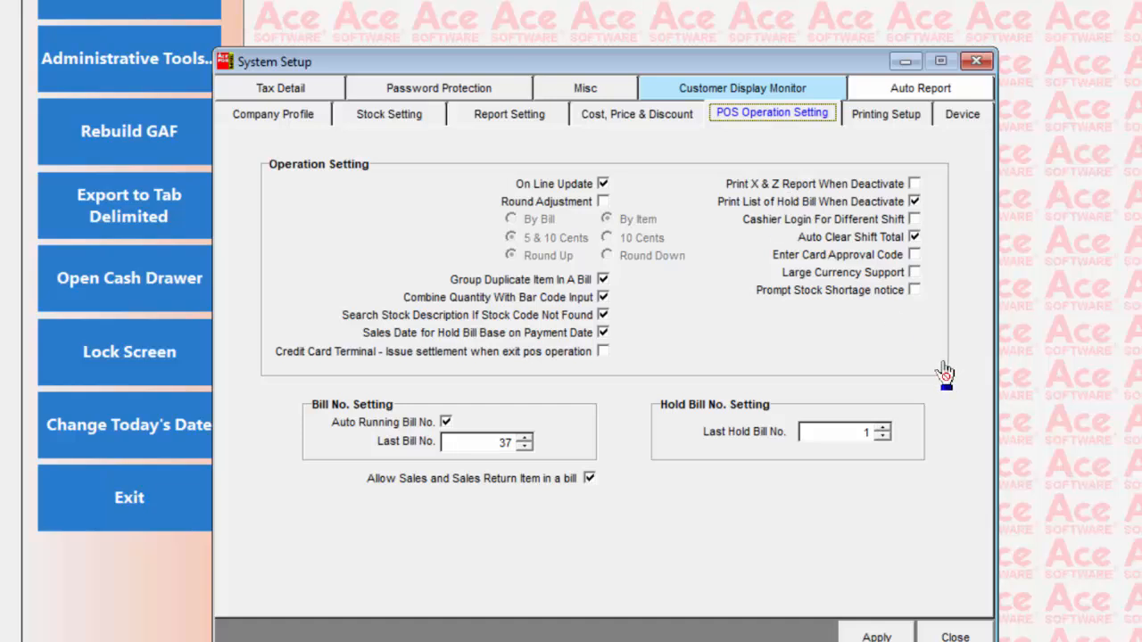
click(903, 121)
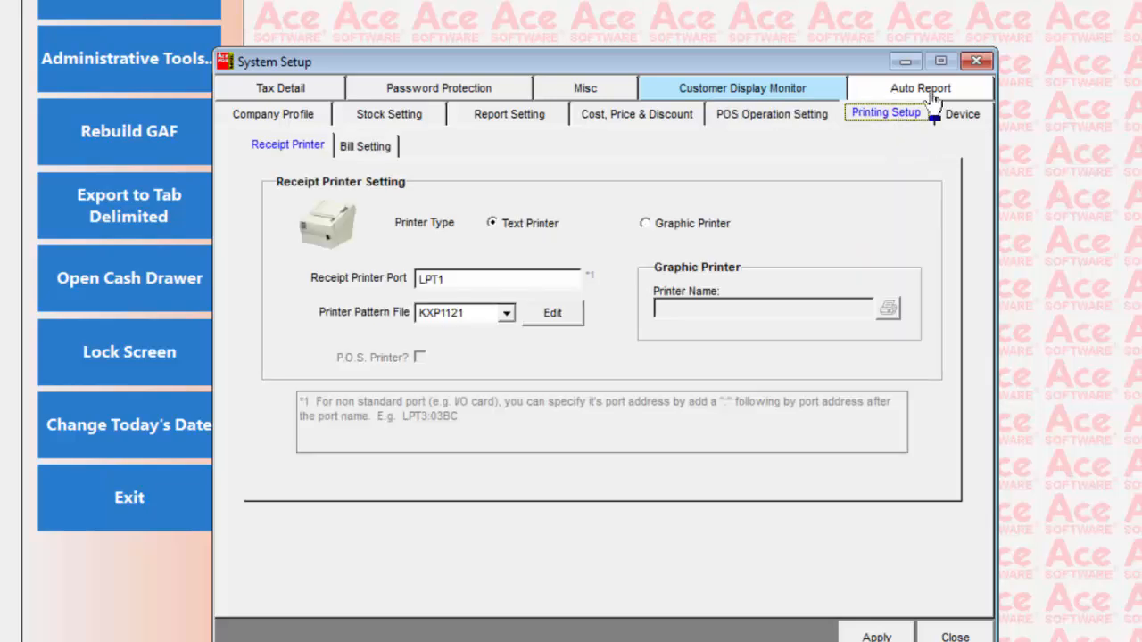
Check the Auto Report export settings and the EMAILS.TXT recipient list, and apply and close the System Setup
click(927, 94)
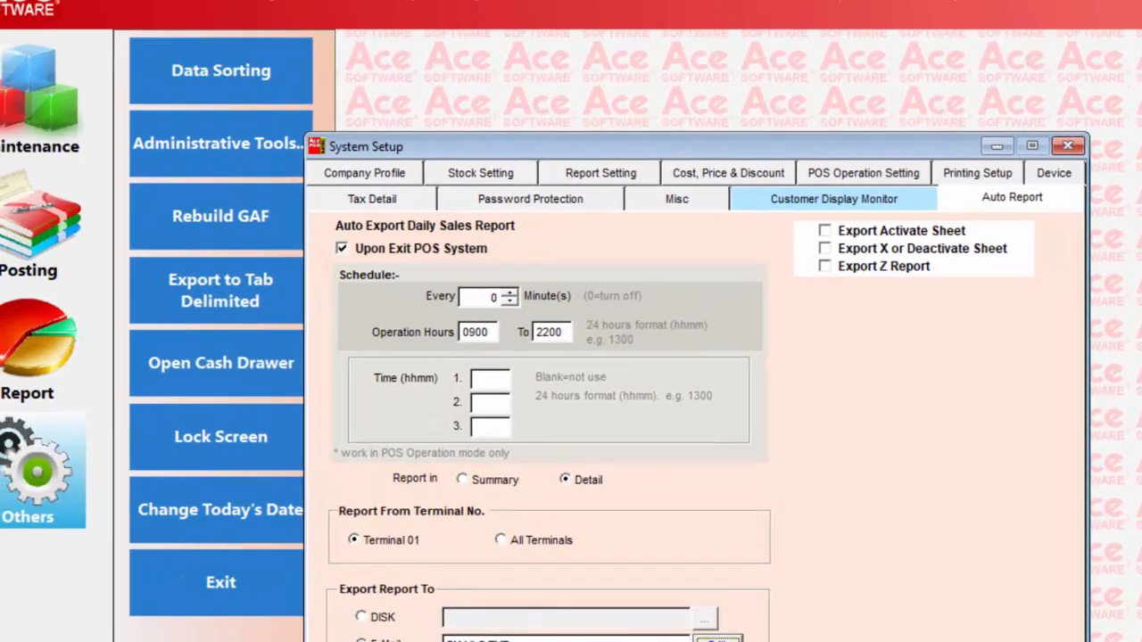
click(643, 584)
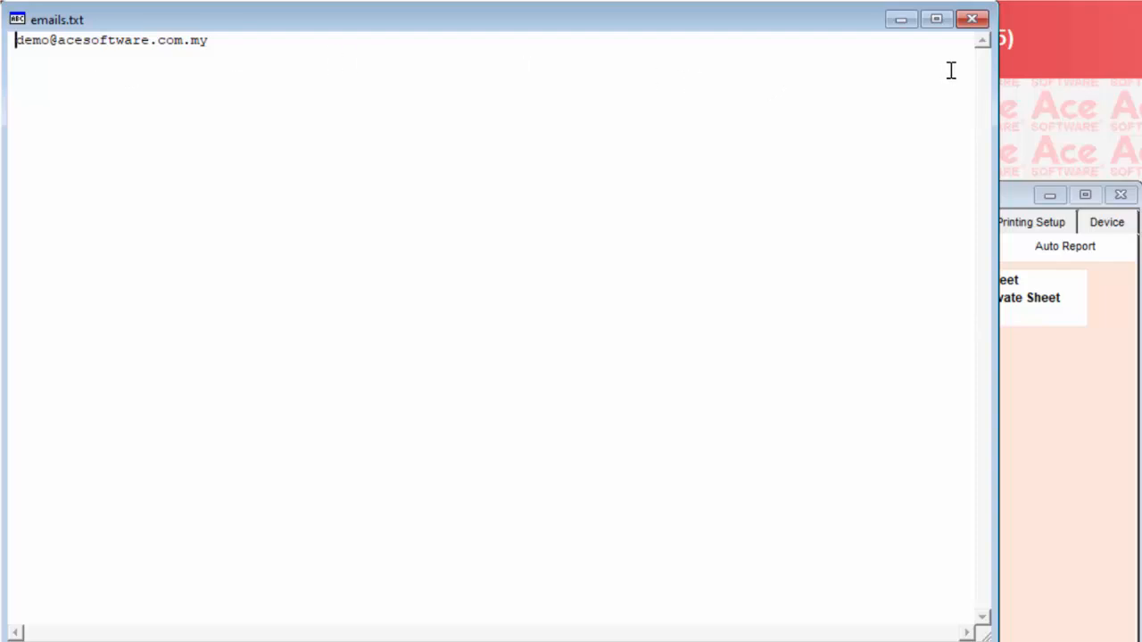
click(972, 19)
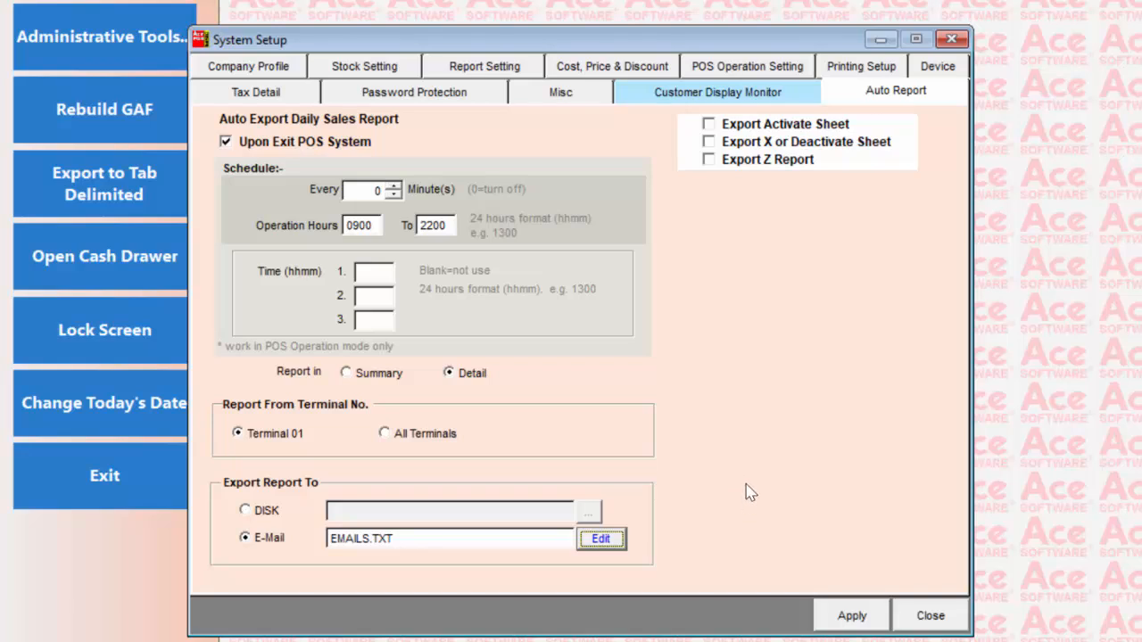
click(853, 617)
click(931, 616)
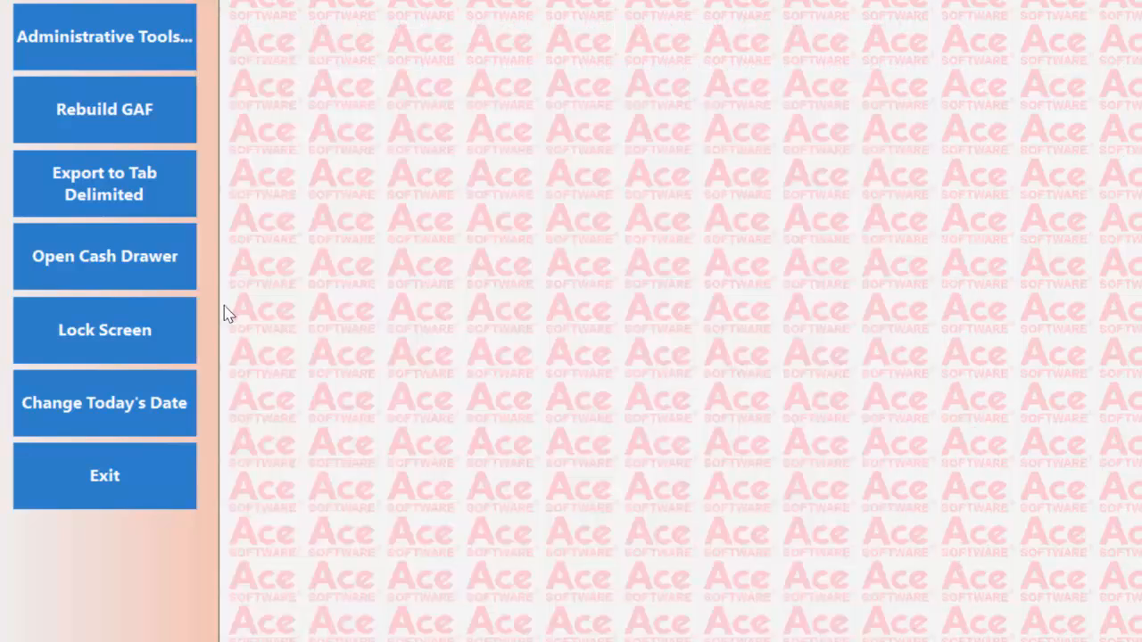
Start a tab-delimited Stock Master export for January 2025 covering all stock codes, with the report name STKMASTER
click(125, 191)
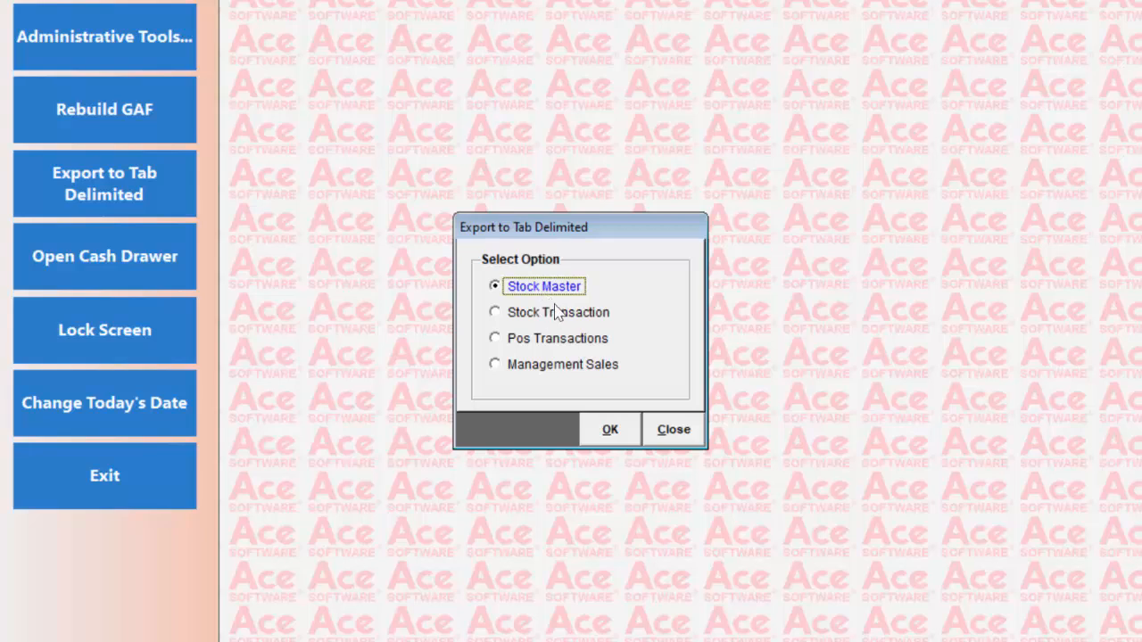
click(606, 431)
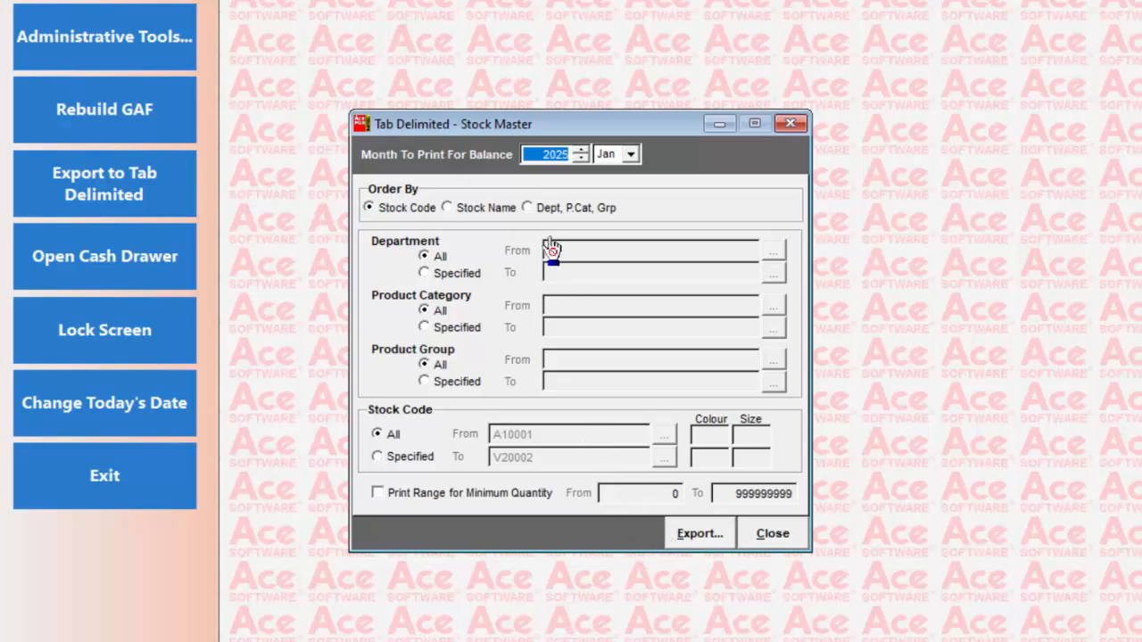
click(712, 539)
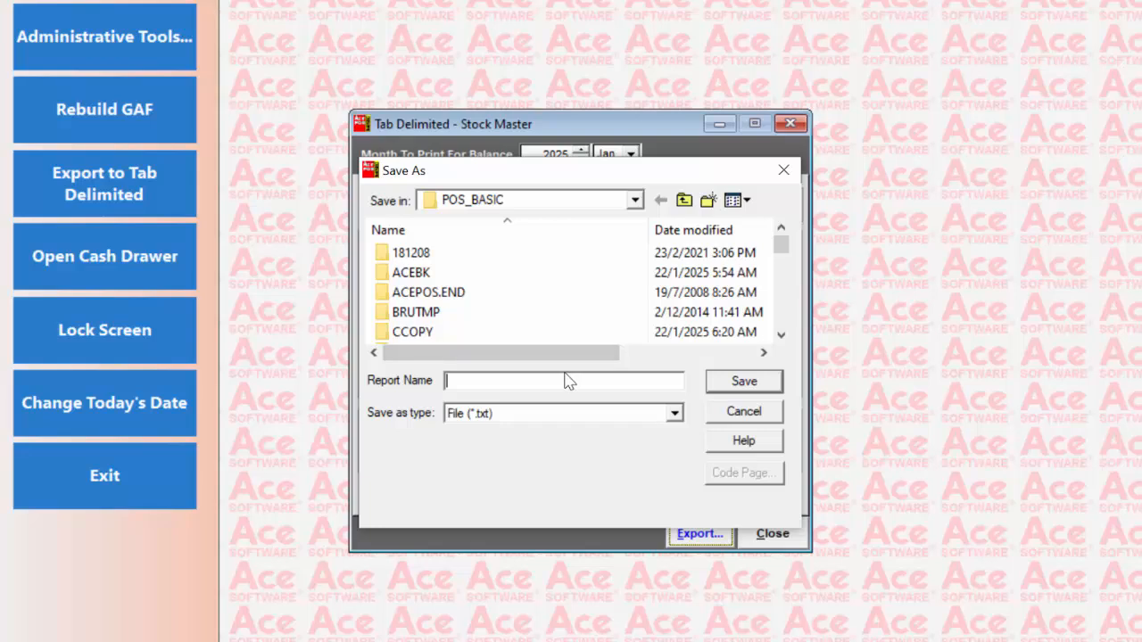
text(STKMAS)
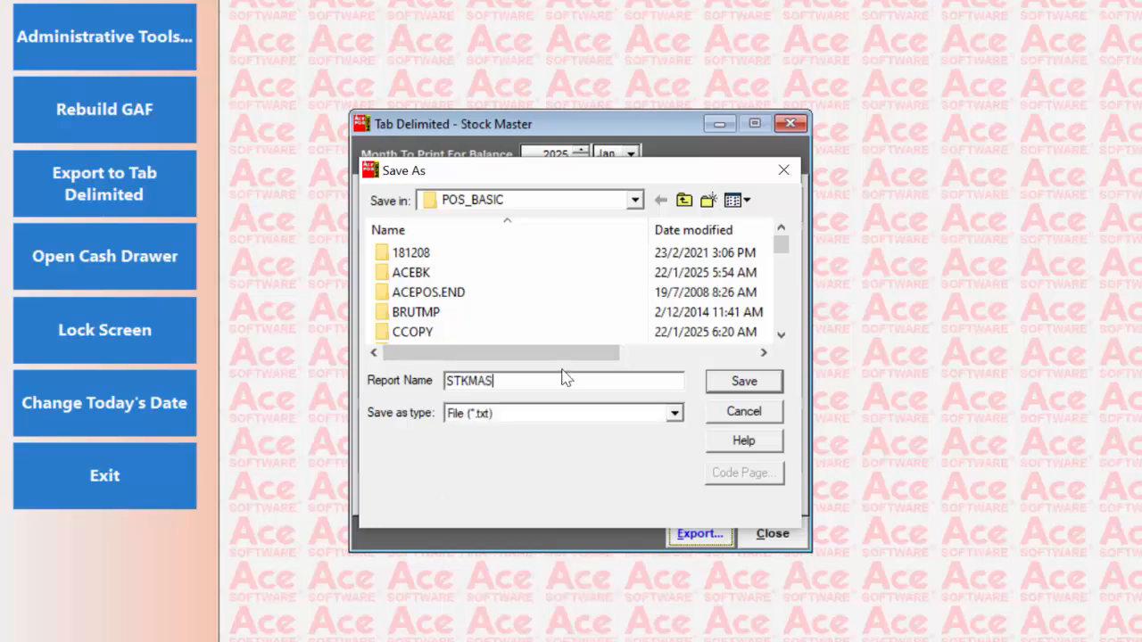
text(TER)
key(Return)
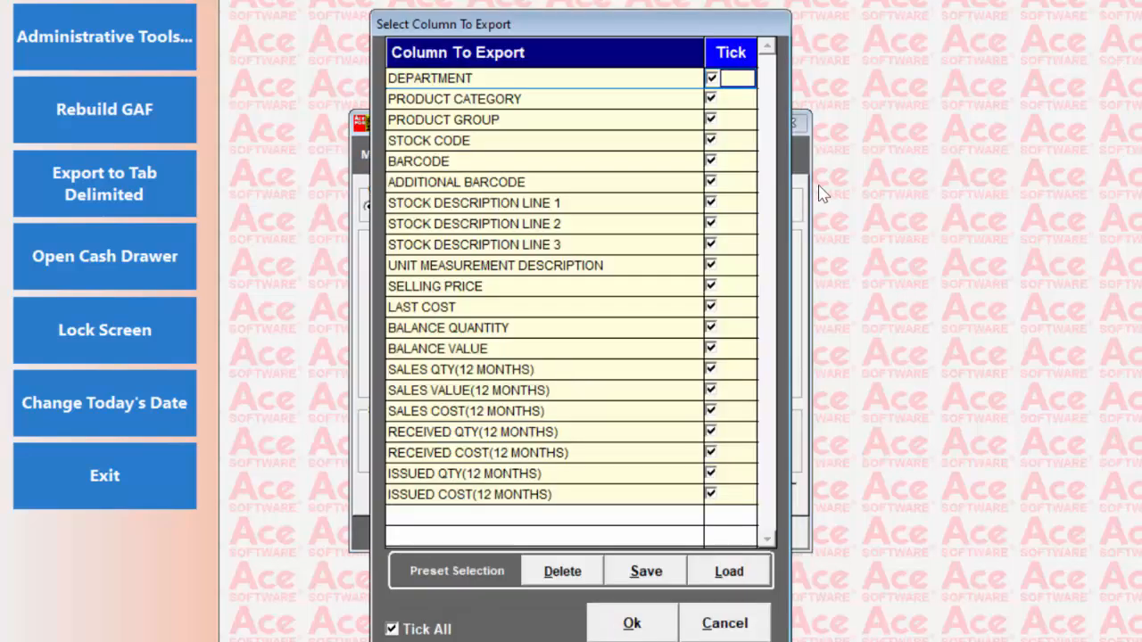
Limit the export columns to department, product category, product group, stock code, stock description lines 1 to 3, selling price and balance quantity
click(393, 630)
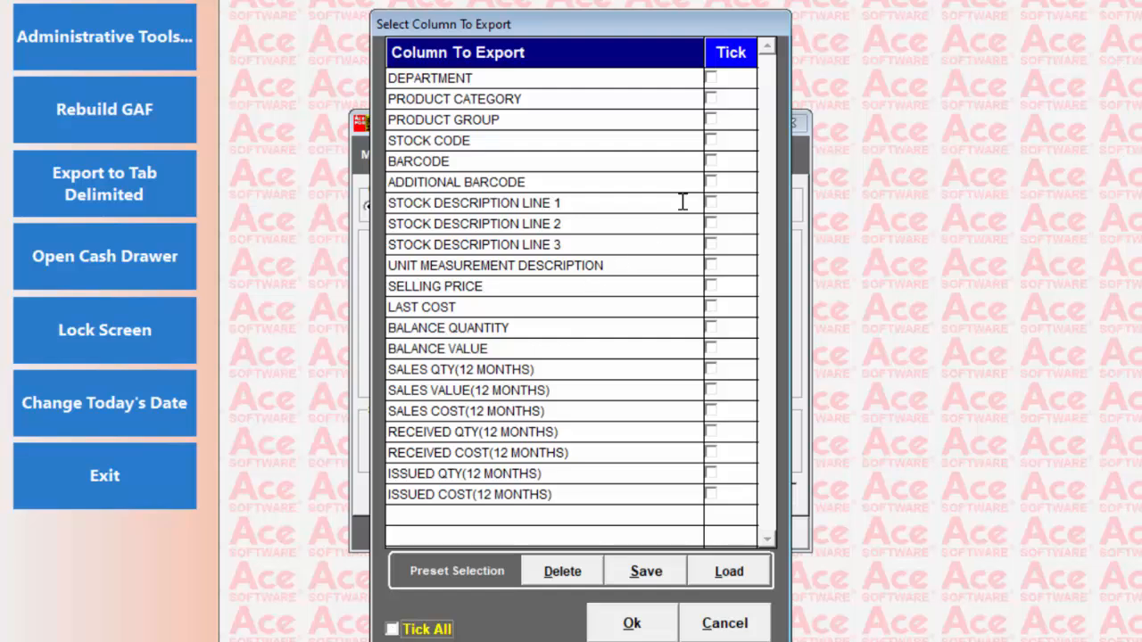
click(711, 79)
click(711, 99)
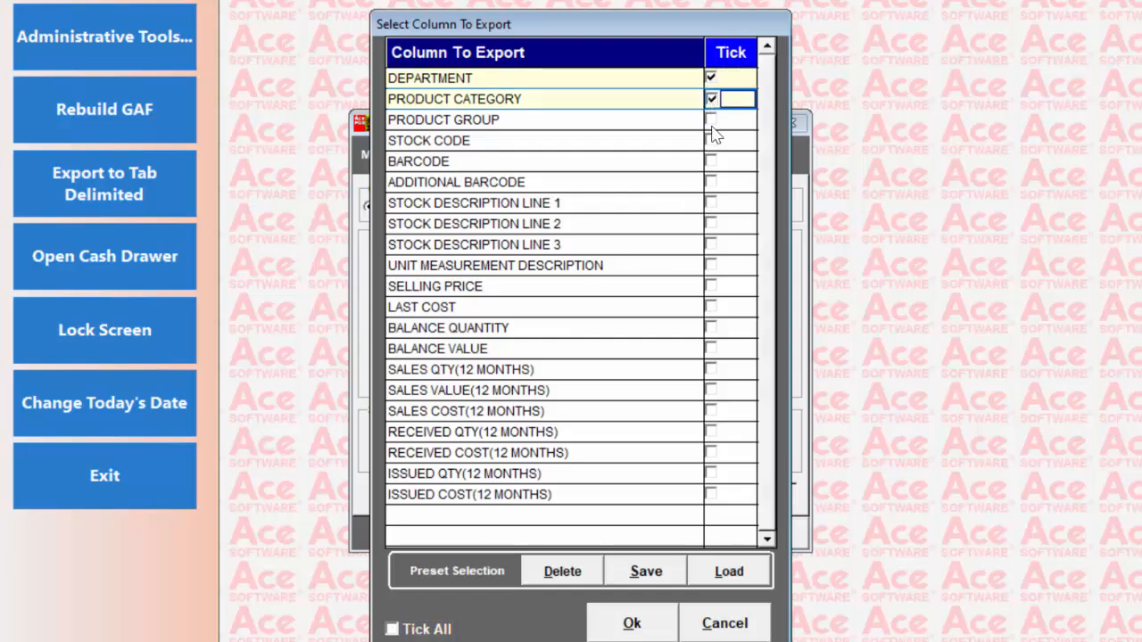
click(711, 121)
click(711, 141)
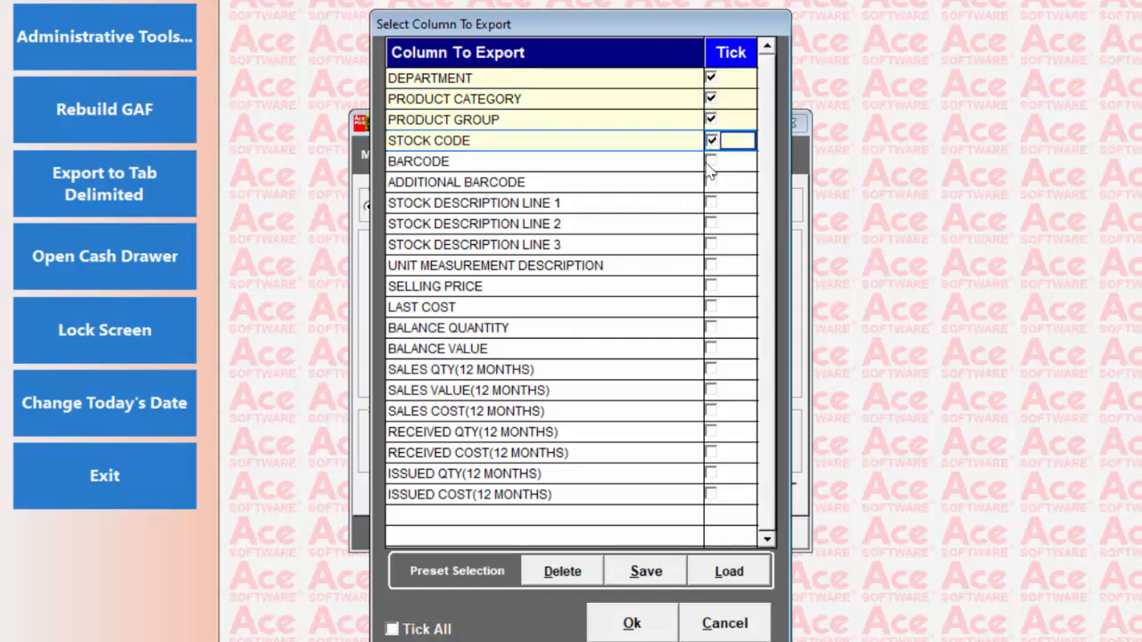
click(711, 203)
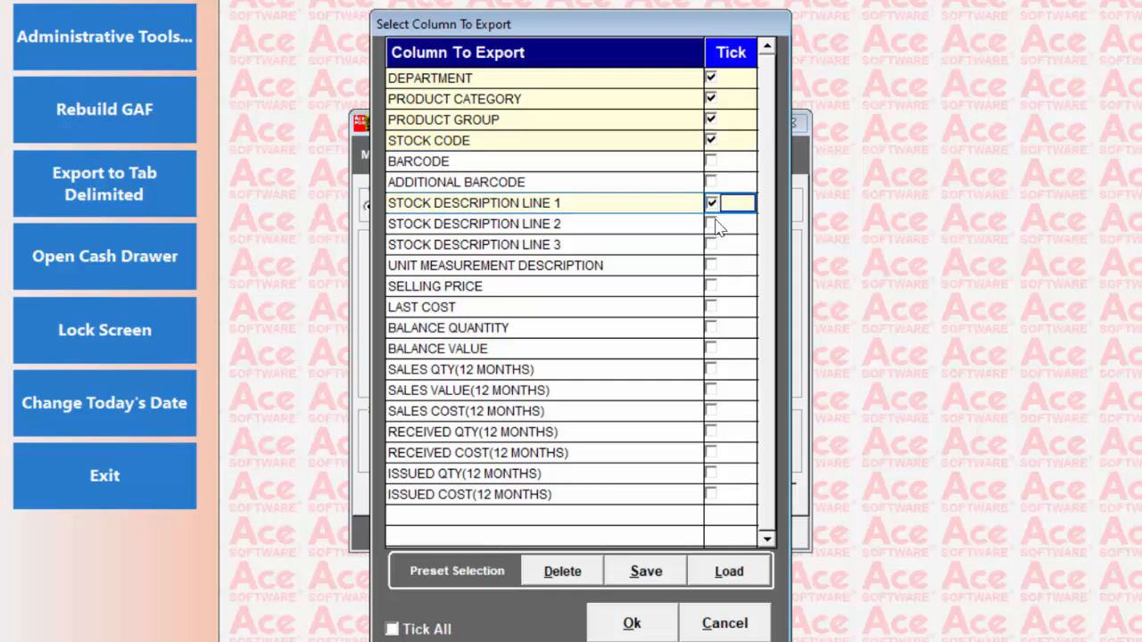
click(711, 224)
click(711, 244)
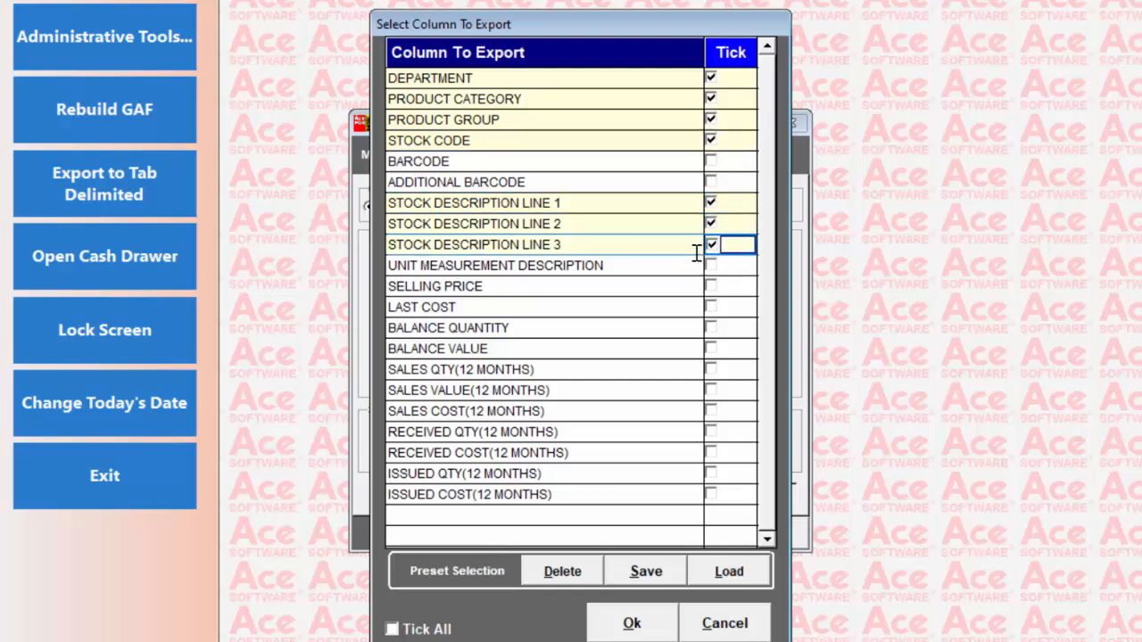
click(711, 286)
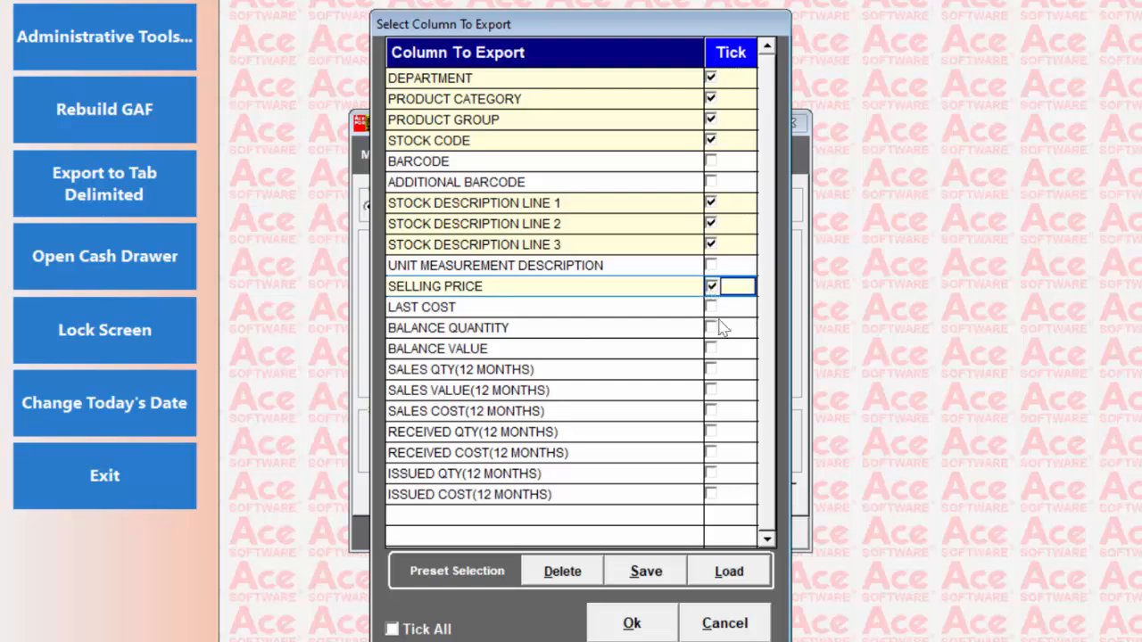
click(711, 329)
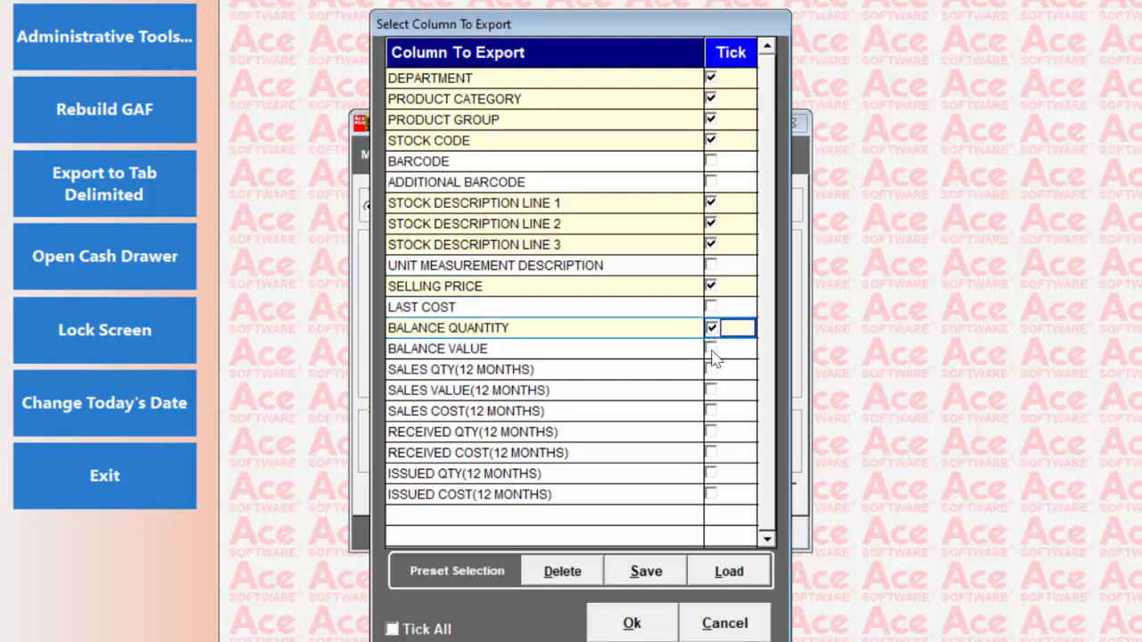
Run the Stock Master export with the chosen columns and close the export window
click(631, 624)
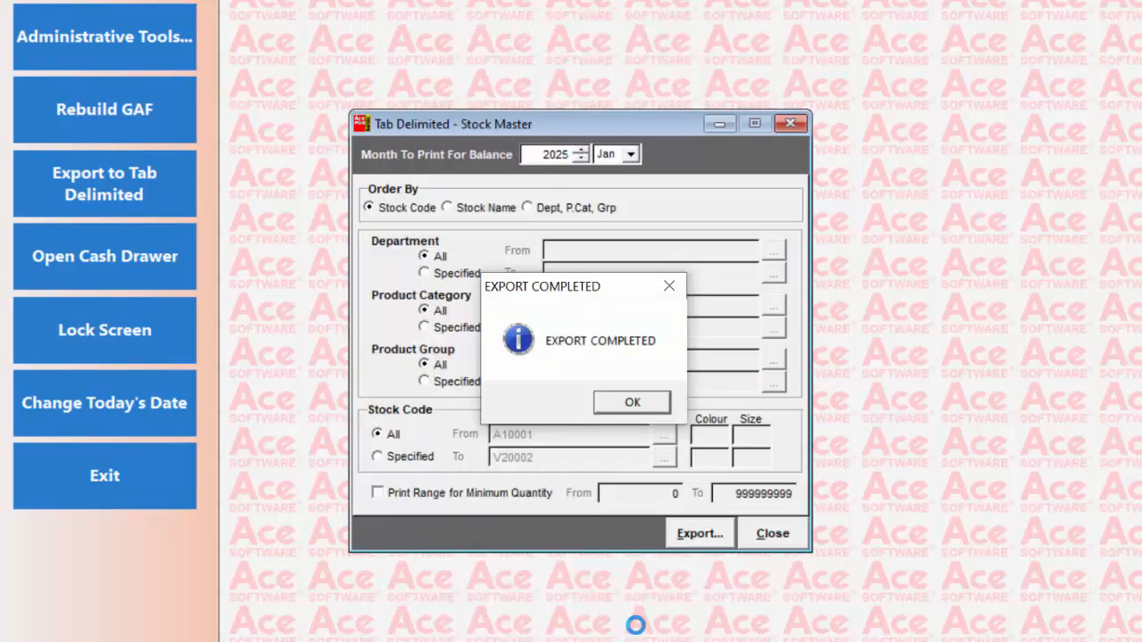
click(646, 403)
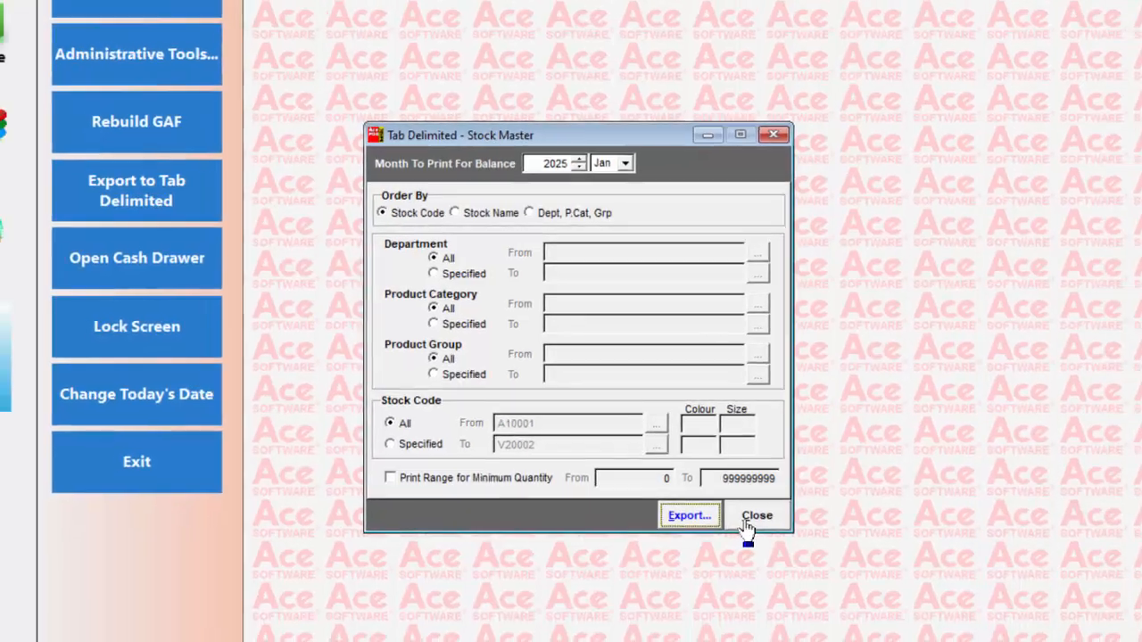
click(747, 525)
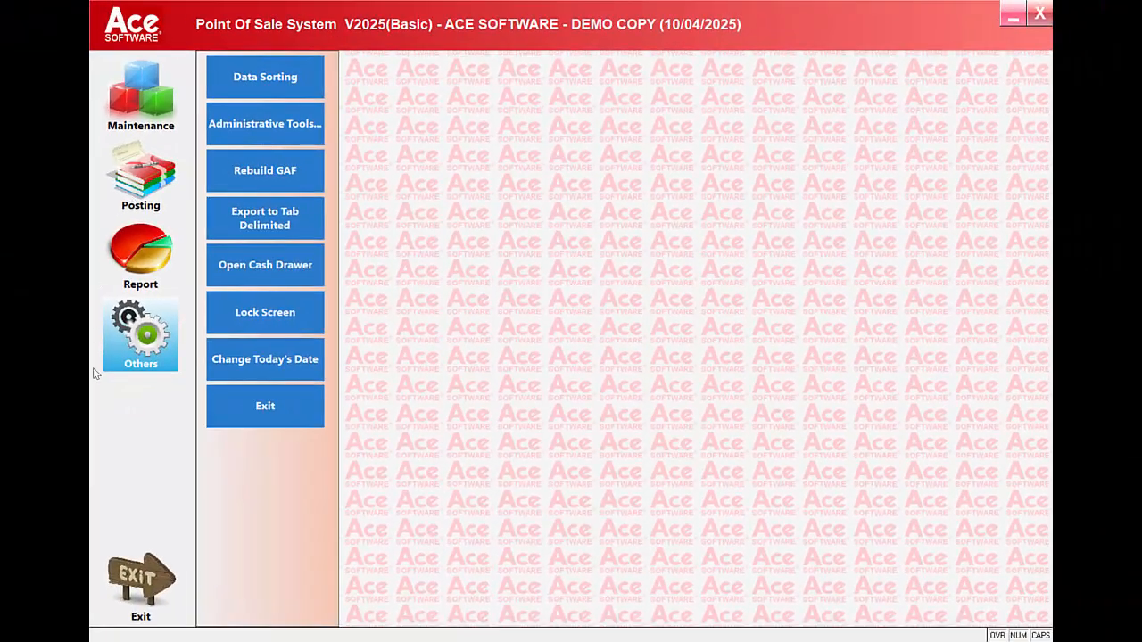
Look up the MSIC code list in the System Setup company profile's e-Invoice details, and validate the company's TIN
click(290, 124)
click(446, 211)
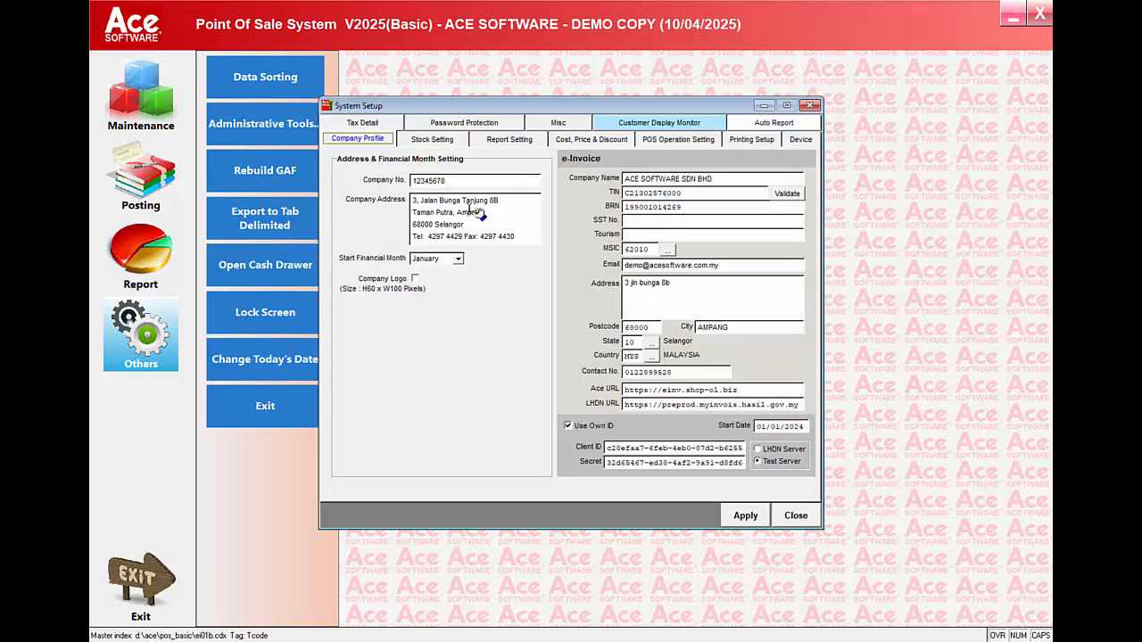
click(733, 182)
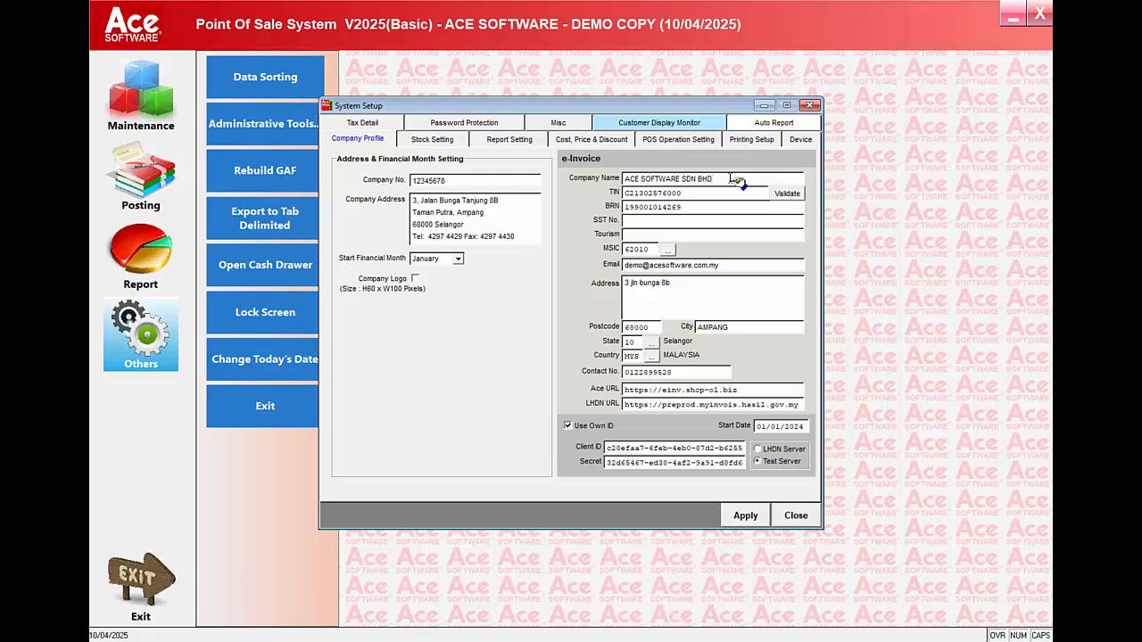
click(731, 195)
click(664, 250)
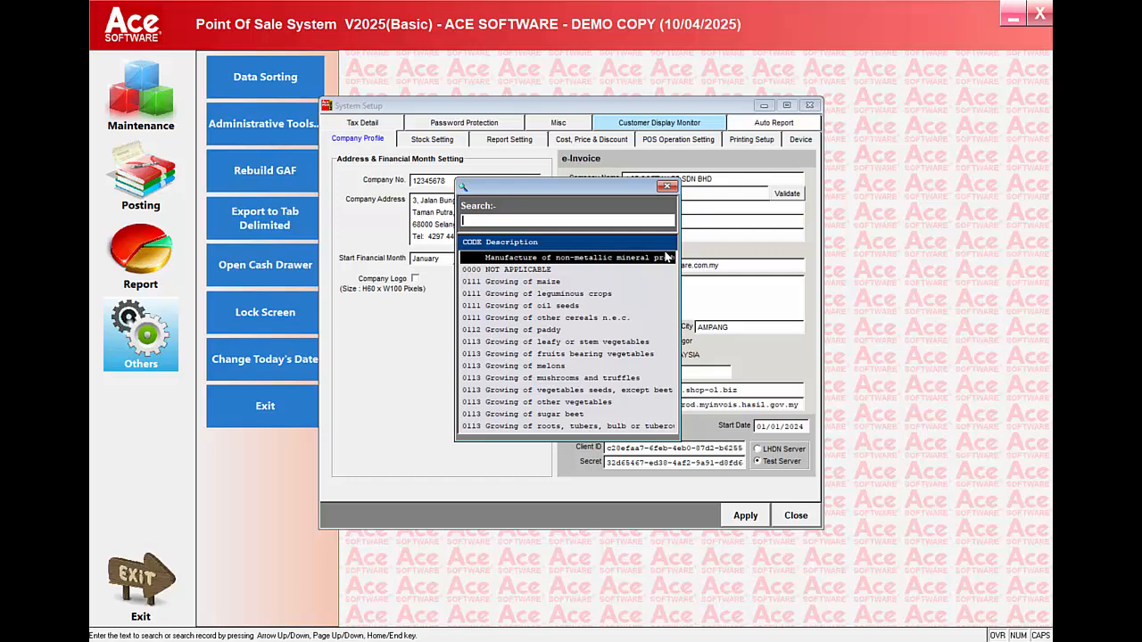
click(669, 187)
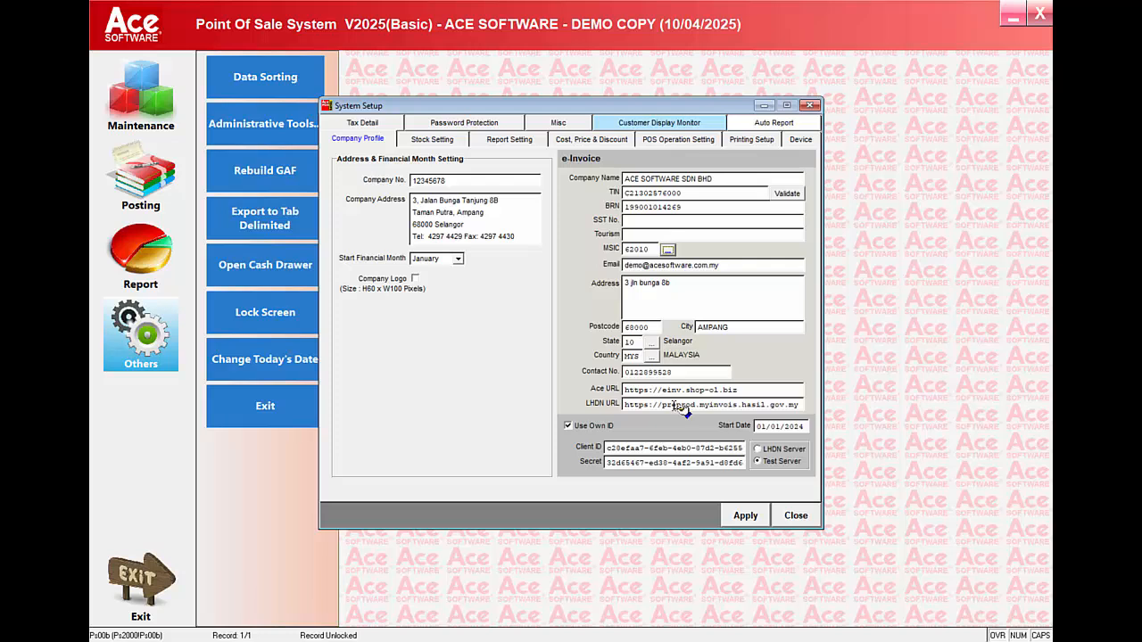
click(788, 194)
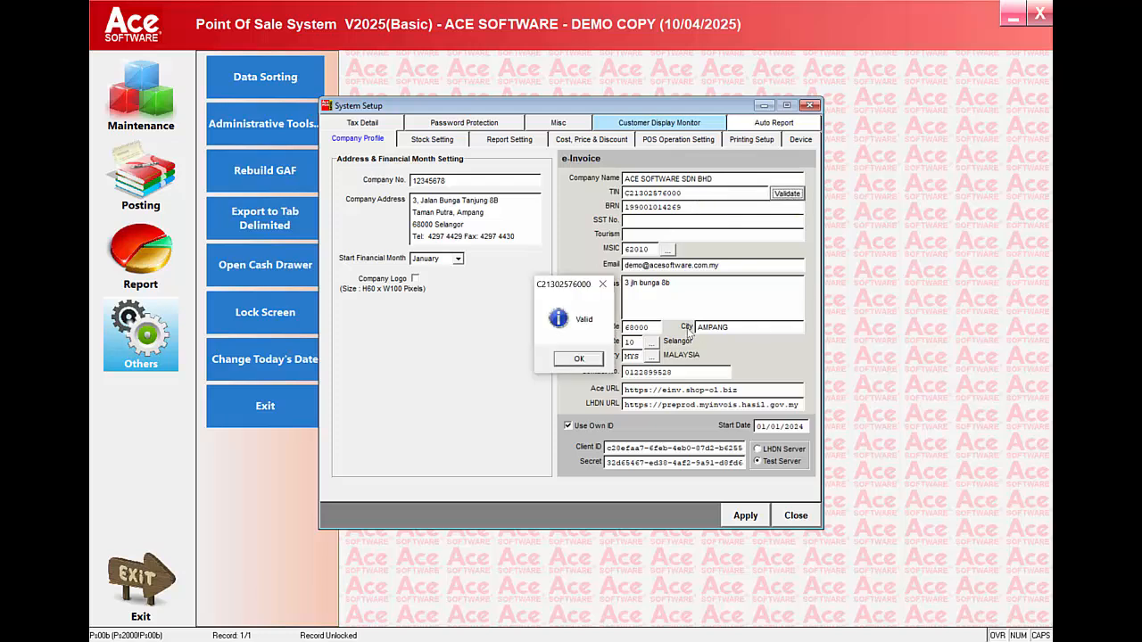
click(585, 361)
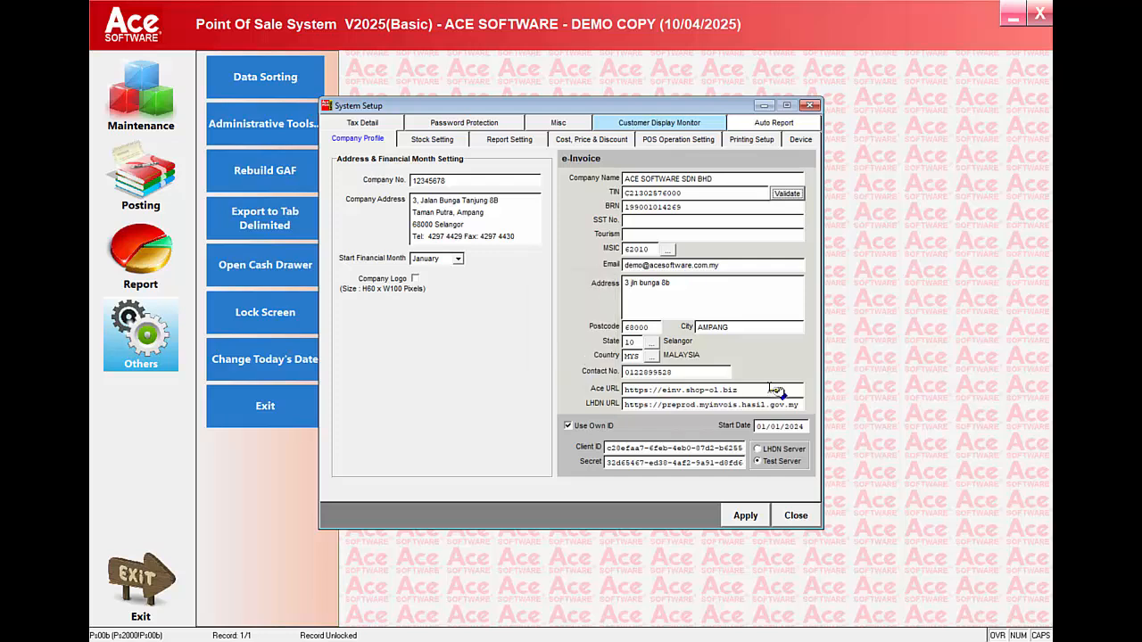